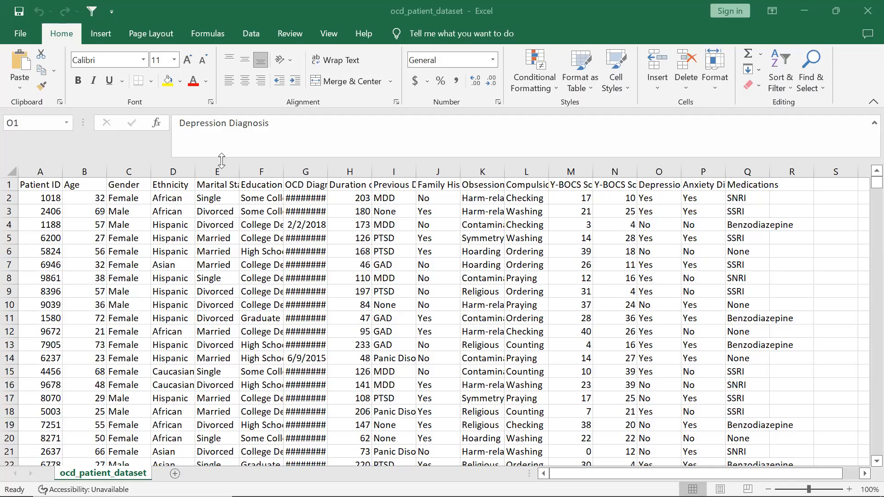
Review the column headers of the OCD patient dataset spreadsheet one by one
left_click(26, 185)
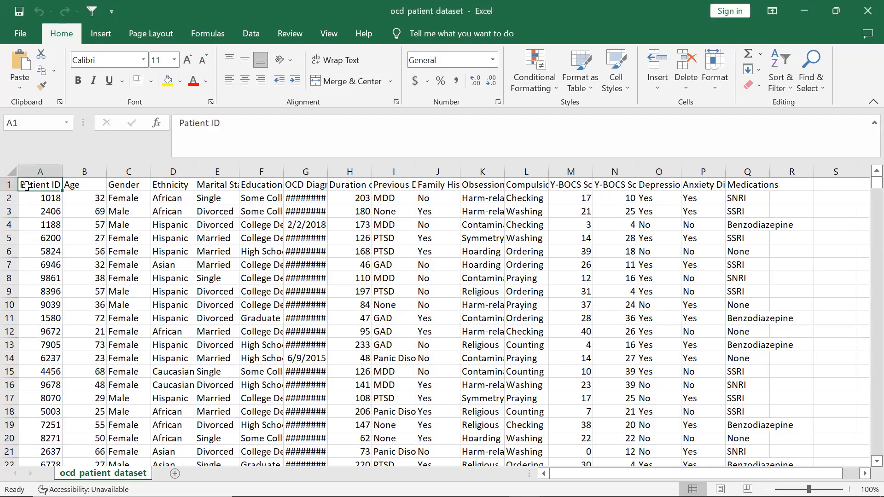
key("Right")
key("Right")
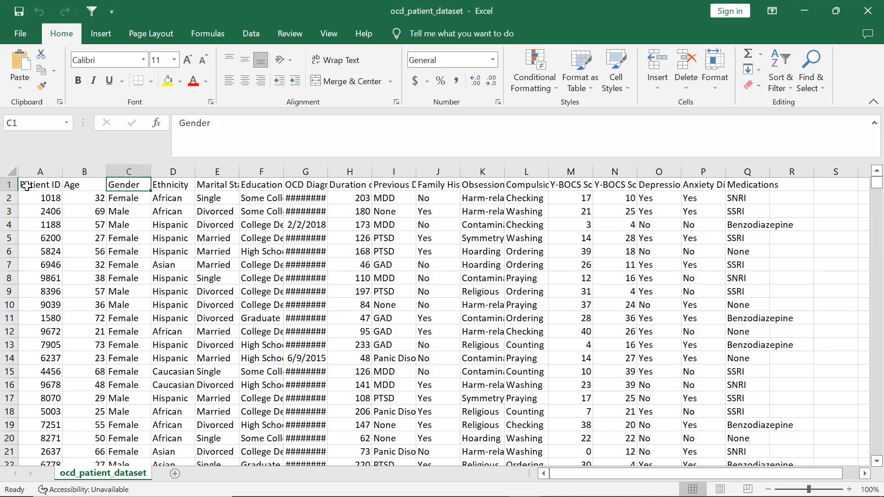
key("Right")
key("Right")
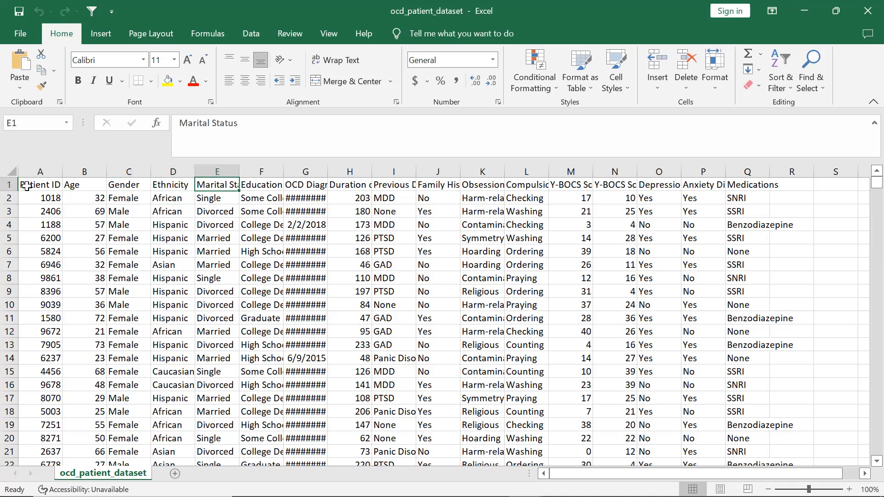
key("Right")
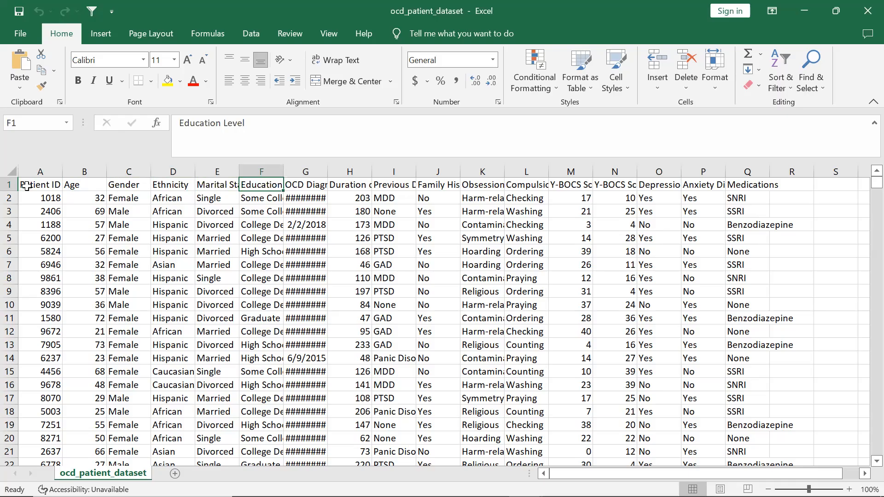
key("Right")
key("Right")
key("Right")
key("Right")
key("Right")
key("Right")
key("Right")
key("Right")
key("Right")
key("Right")
key("Right")
key("Right")
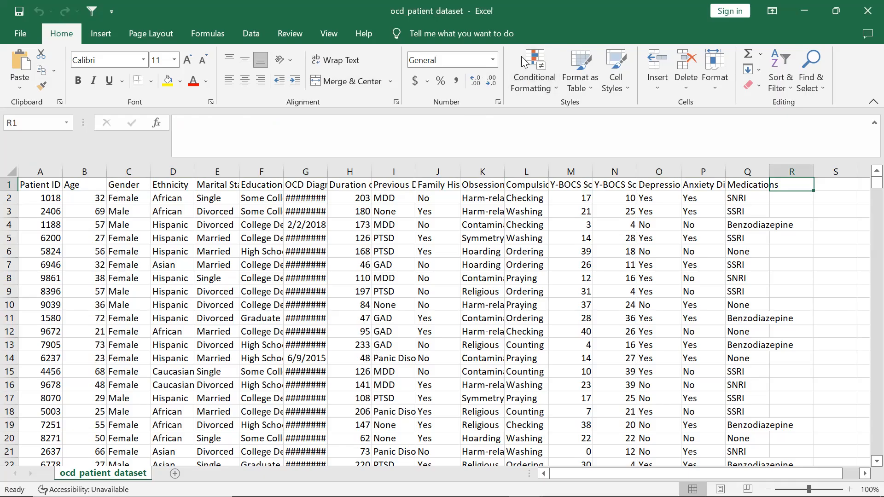
Switch to MySQL Workbench and change the second question's comment wording from 'of Ethnicities' to 'by Ethnicities'
key("alt+Tab")
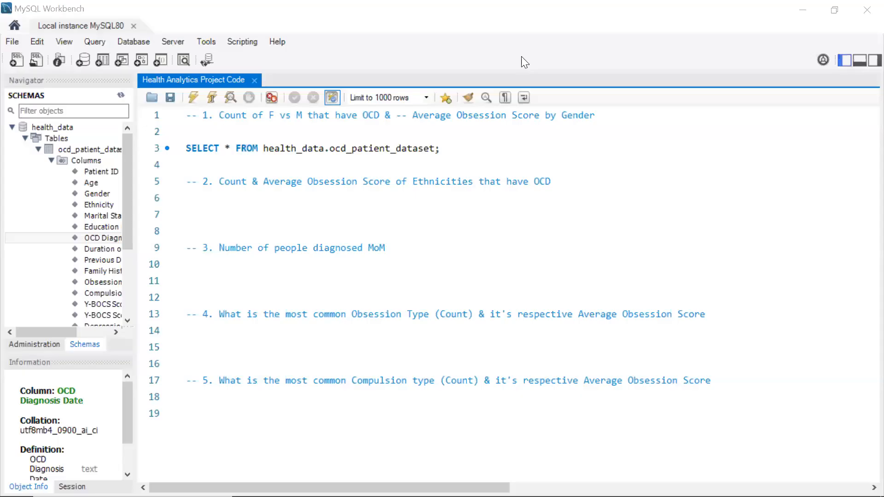
left_click(353, 220)
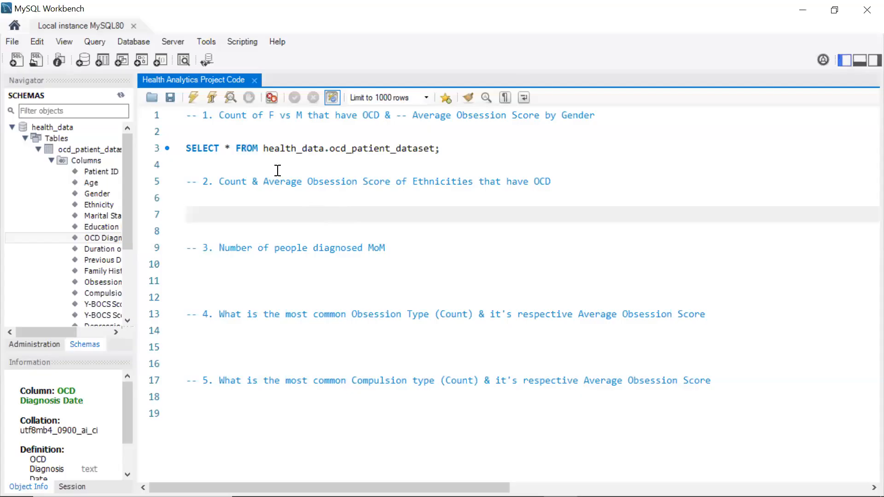
left_click(407, 183)
key("BackSpace")
key("BackSpace")
type("by")
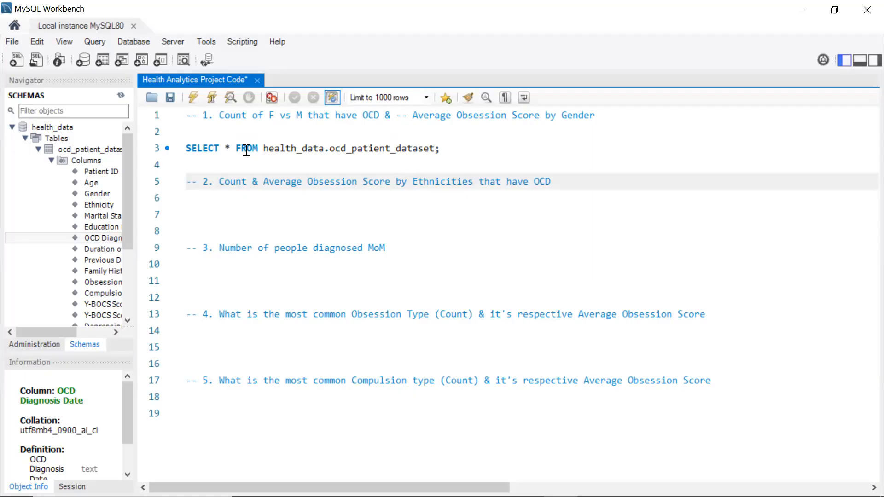
Add '& Pct' after 'Count' in the first question's comment
left_click(248, 118)
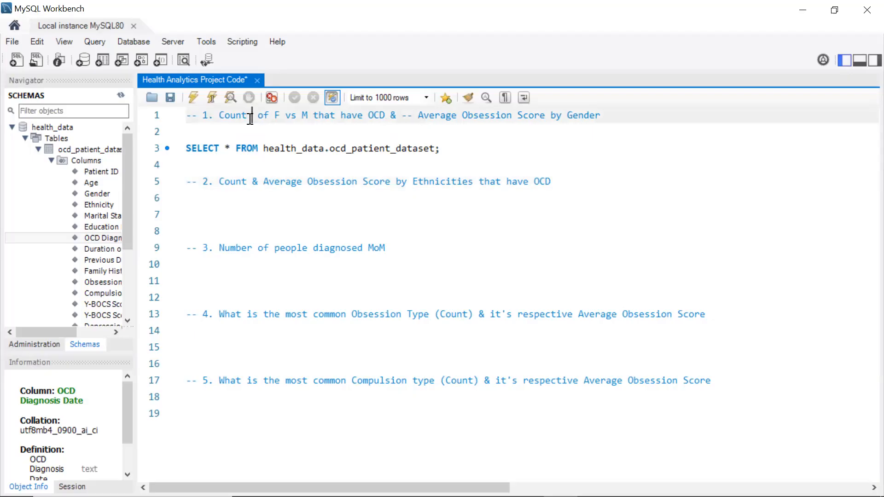
type("& P")
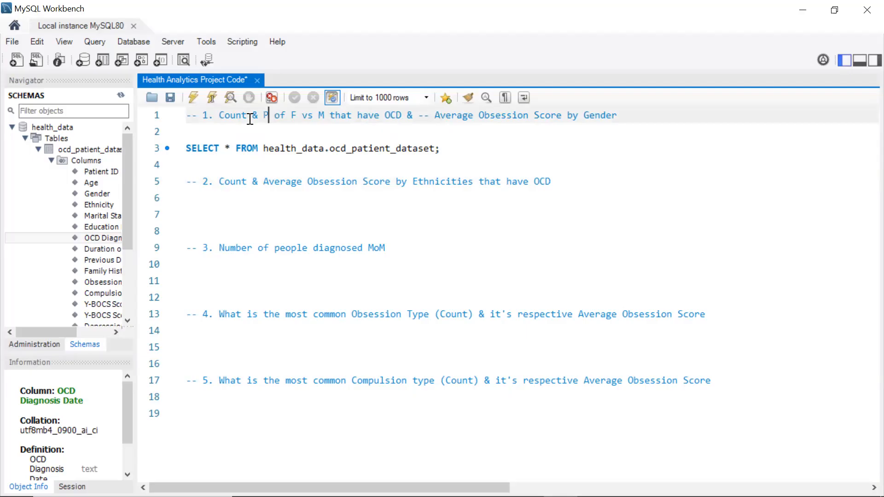
type("ct")
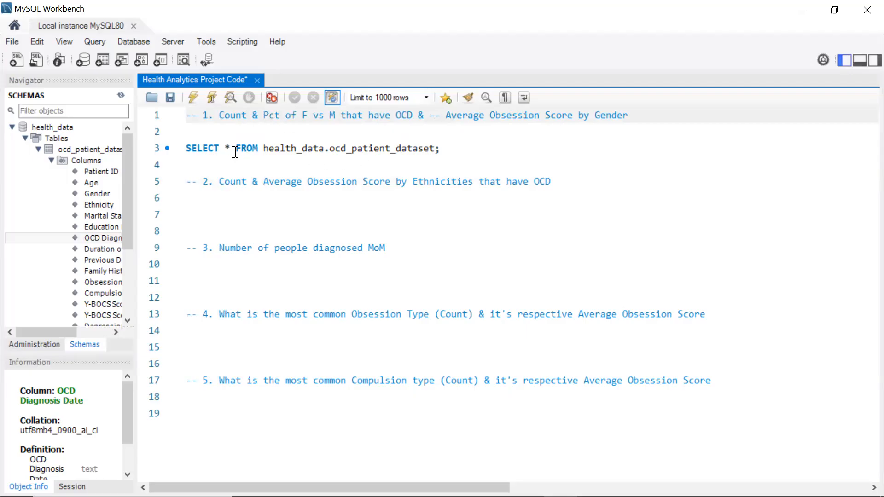
Remove the asterisk and put SELECT and FROM on separate lines with blank lines between them
left_click(235, 151)
key("Return")
key("BackSpace")
key("Return")
key("Return")
key("Up")
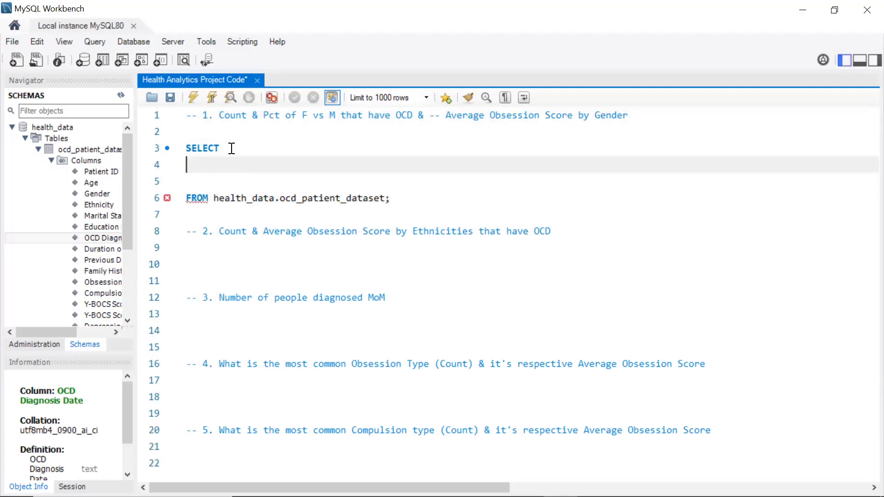
key("Return")
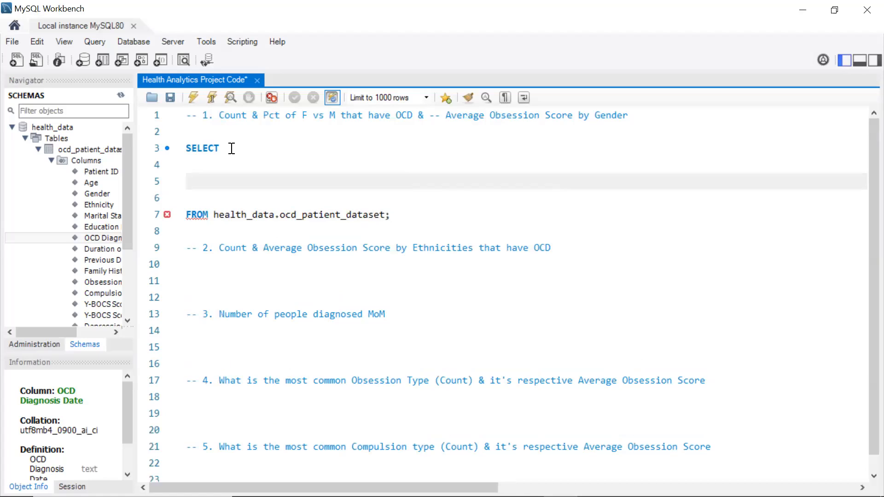
Insert the Gender column into the select list, followed by a comma and a new line
double_click(96, 194)
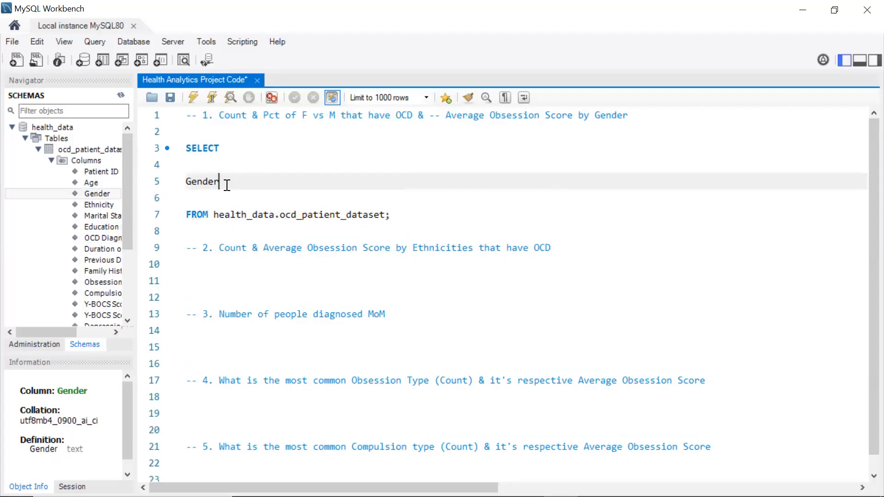
type(",")
key("Return")
Add count(`Patient ID`) as patient_count, to the select list
type("coun")
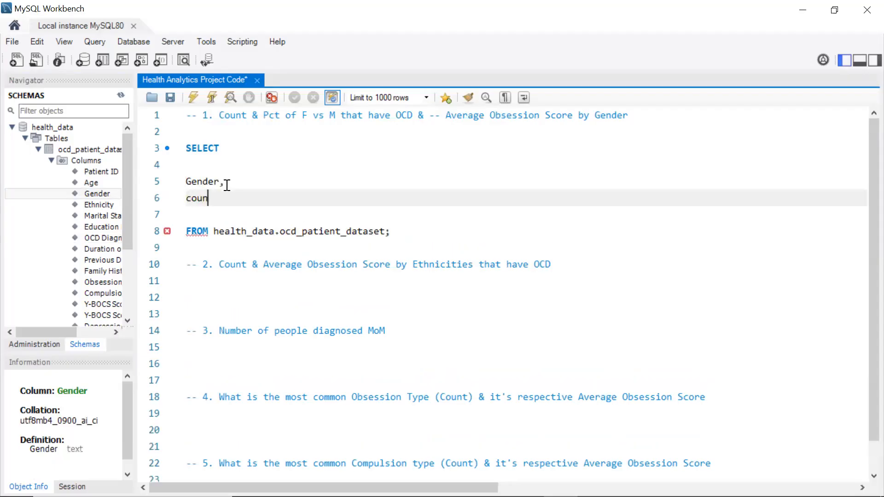
type("t(")
double_click(108, 171)
type(") as")
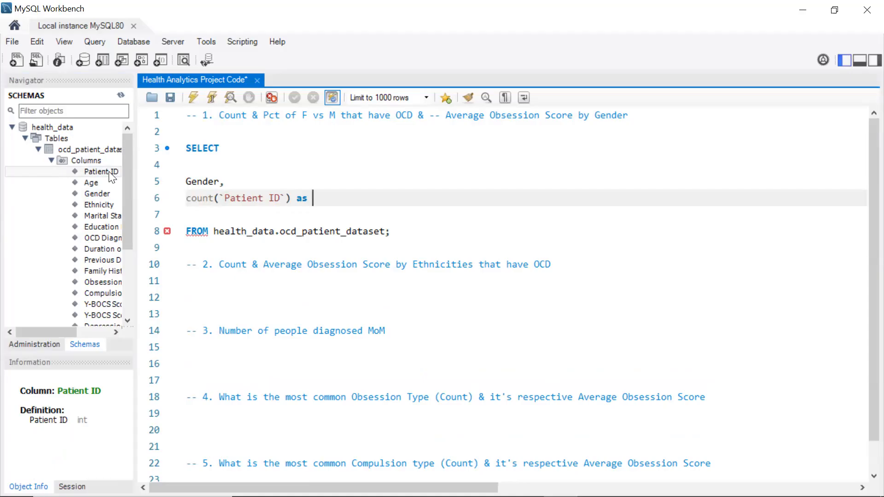
type("patient_")
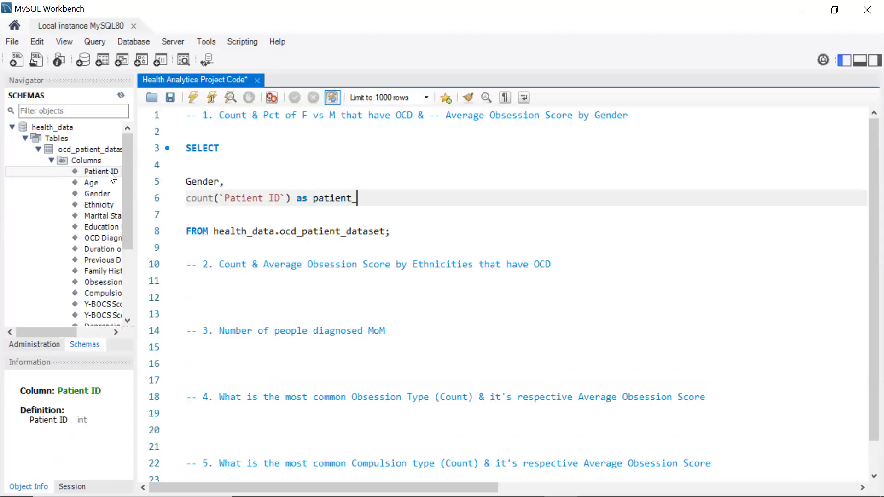
type("count,")
key("Return")
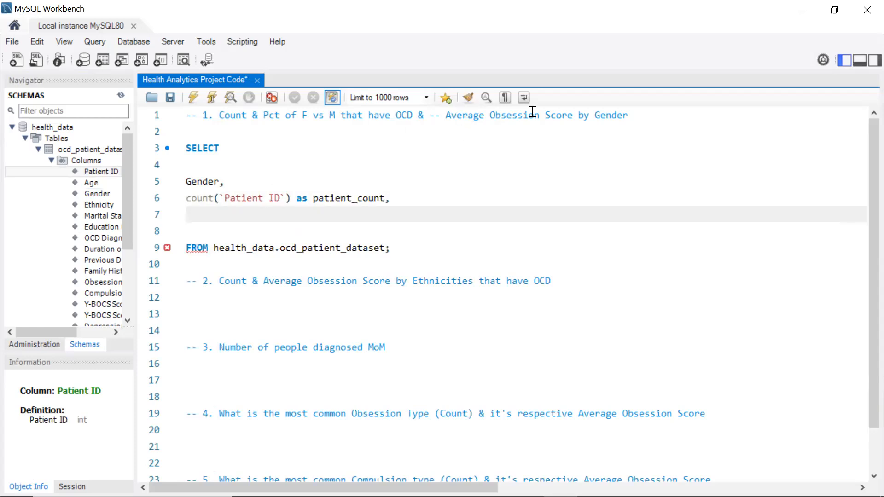
Add an average of the Y-BOCS Score (Obsessions) column to the select list
type("avg(")
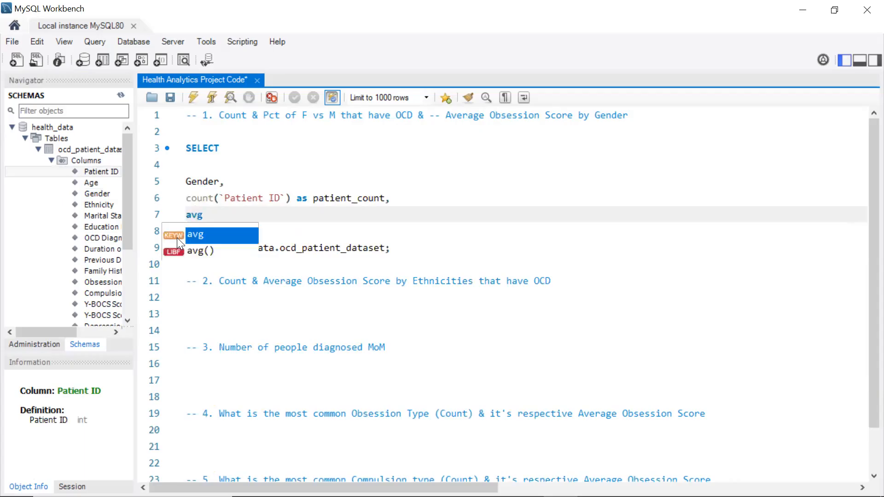
double_click(103, 282)
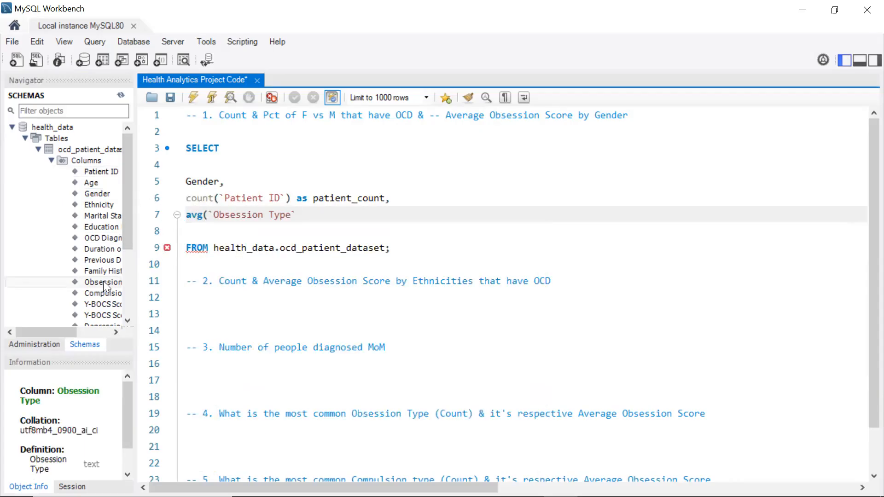
key("BackSpace")
key("BackSpace")
key("BackSpace")
key("BackSpace")
key("BackSpace")
key("BackSpace")
key("BackSpace")
key("BackSpace")
key("BackSpace")
key("BackSpace")
key("BackSpace")
key("BackSpace")
key("BackSpace")
key("BackSpace")
key("BackSpace")
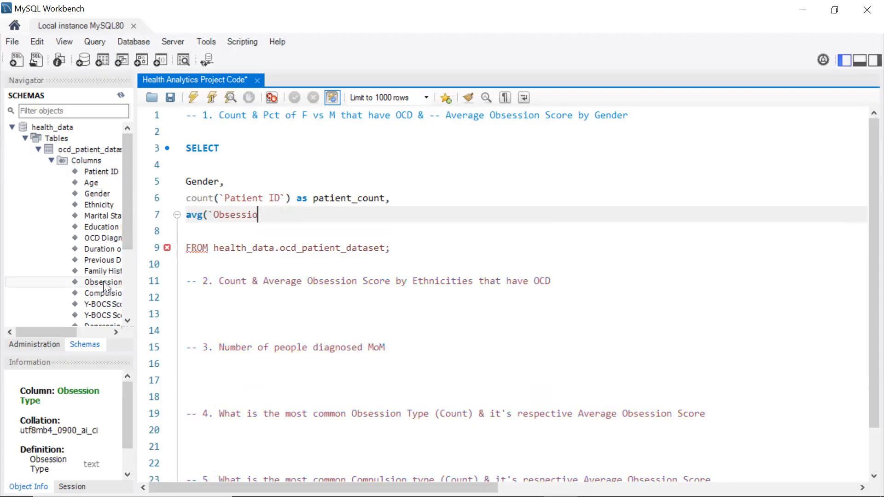
key("BackSpace")
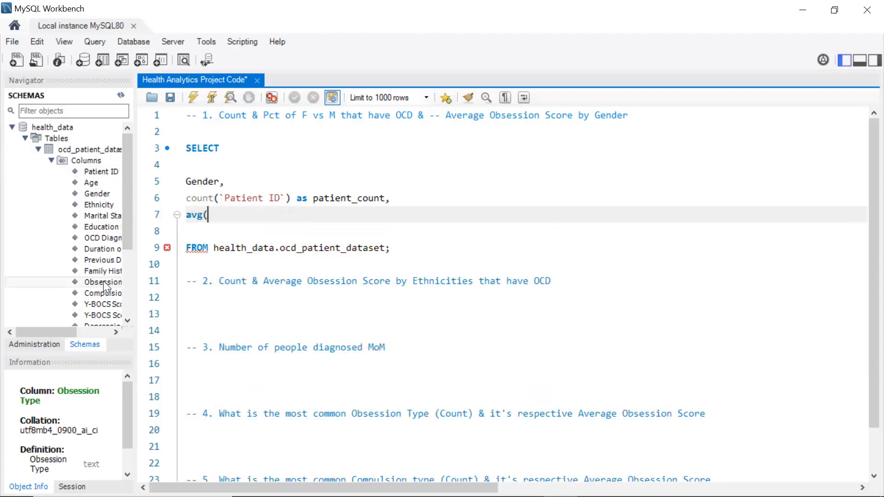
left_click(100, 304)
double_click(100, 305)
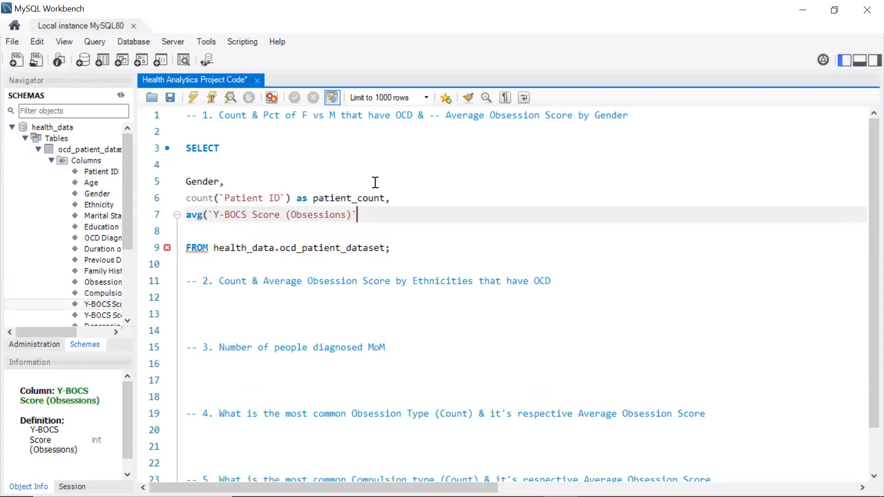
type(") ")
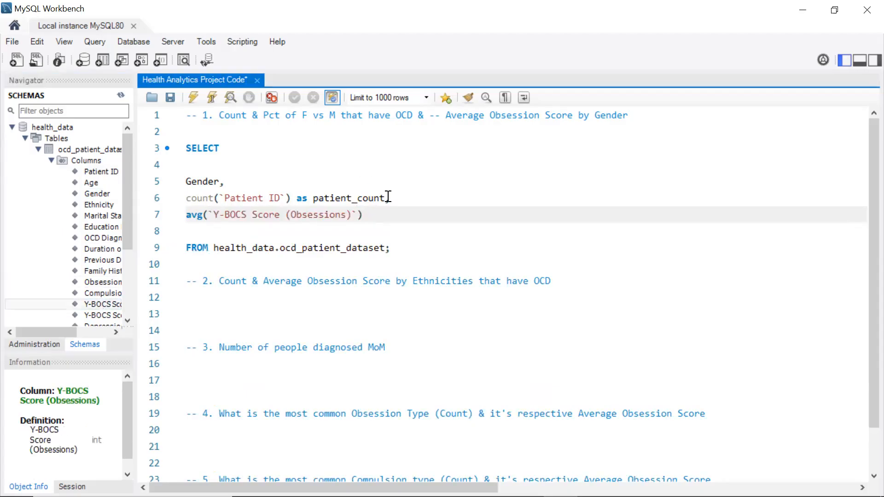
type("as va")
type("n")
Alias the average column as avg_obs_score
key("BackSpace")
key("BackSpace")
key("BackSpace")
type("avg_obs_score")
Add a Group By 1 clause after the FROM line
left_click(387, 252)
key("Return")
type("Gro")
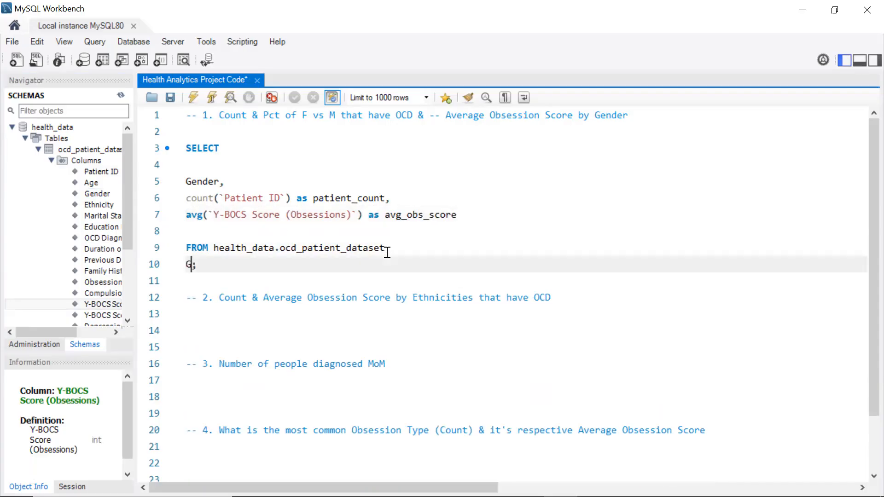
type("up By 1")
key("Return")
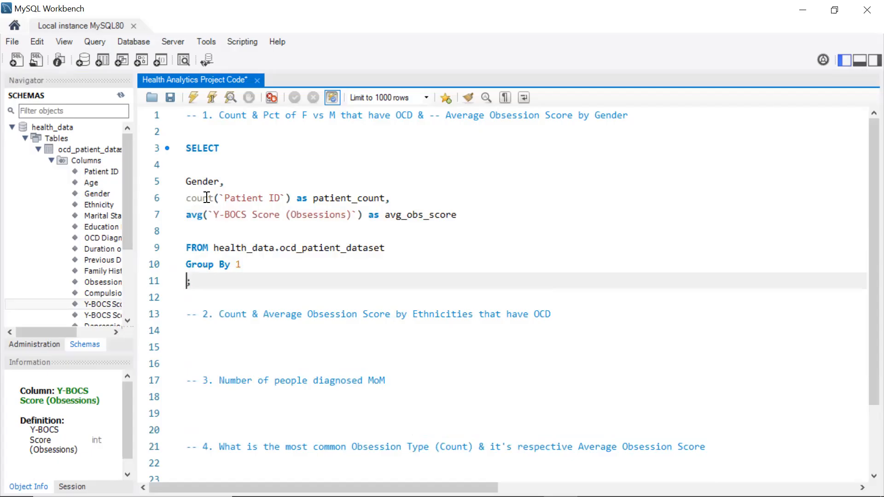
Add an Order by 2 clause to the query
type("Ordr")
key("BackSpace")
type("er by 2")
Select the whole query from SELECT to Order by and execute it
left_click_drag(254, 282, 182, 183)
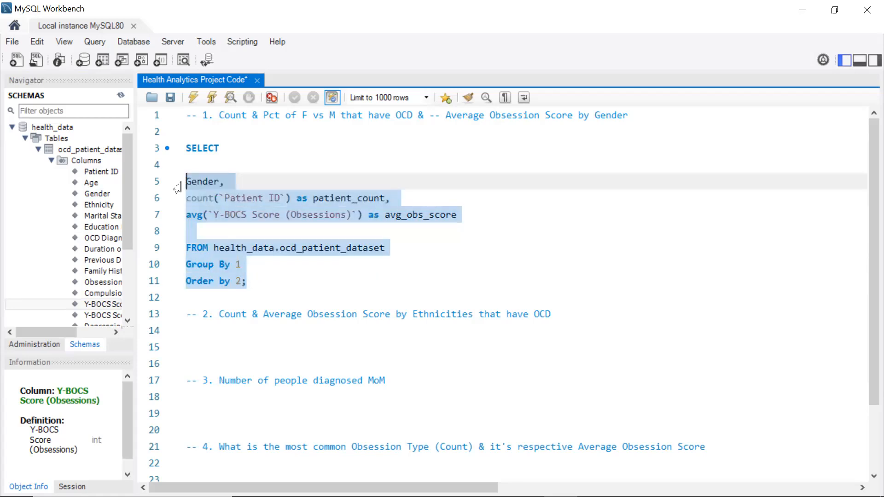
left_click(256, 290)
left_click_drag(256, 290, 185, 148)
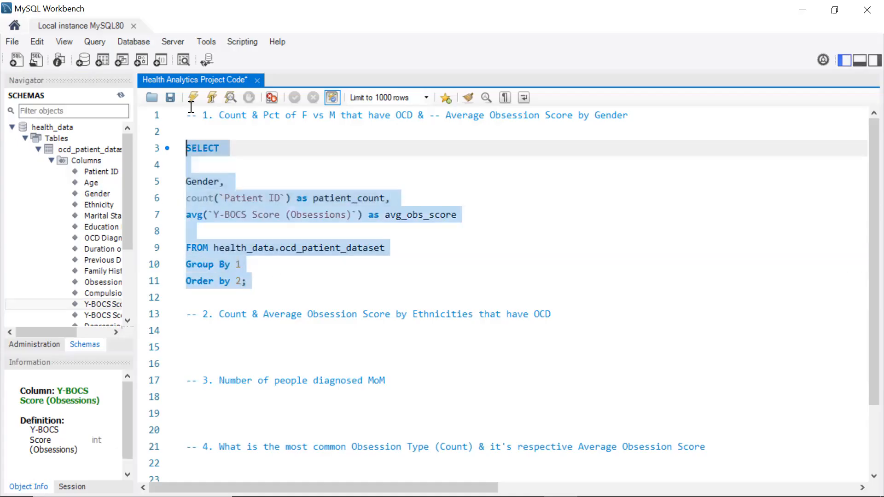
left_click(190, 102)
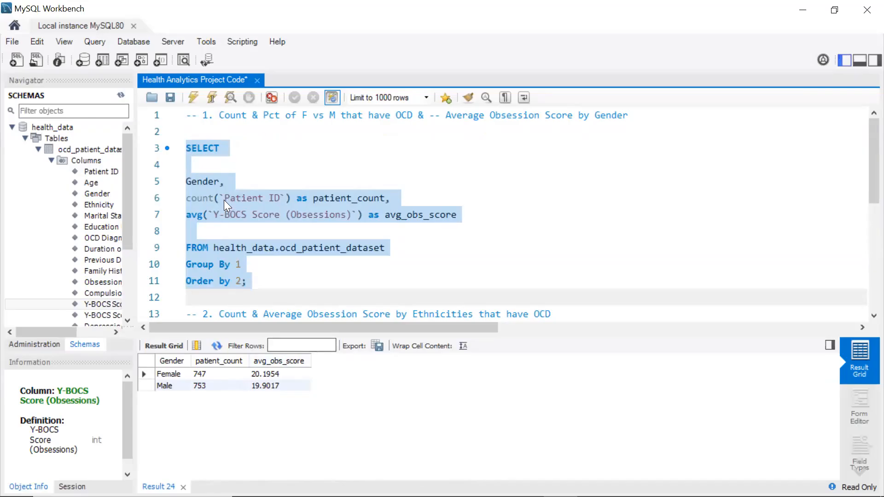
Wrap the average expression in round(...,2) to show two decimals
left_click(190, 210)
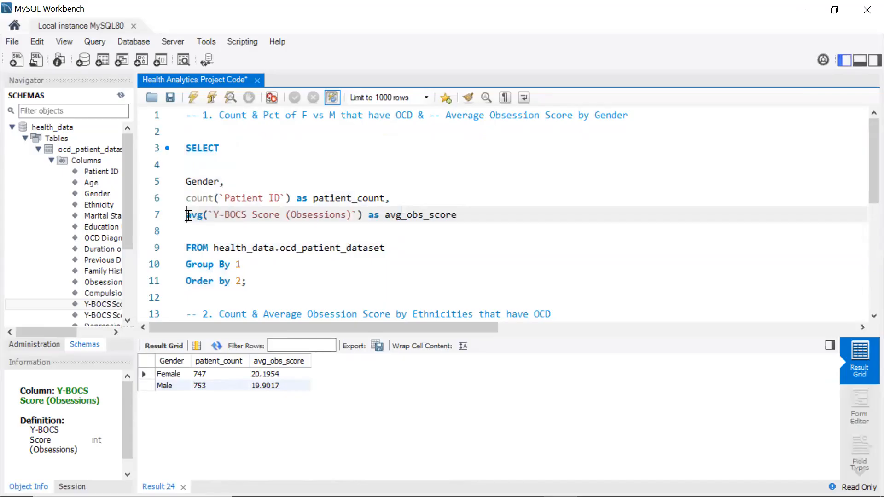
type("round")
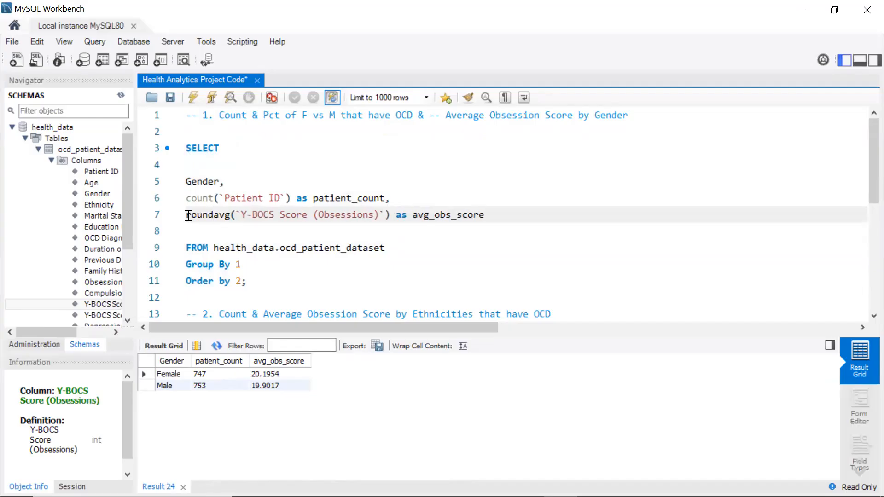
type("(")
left_click(397, 217)
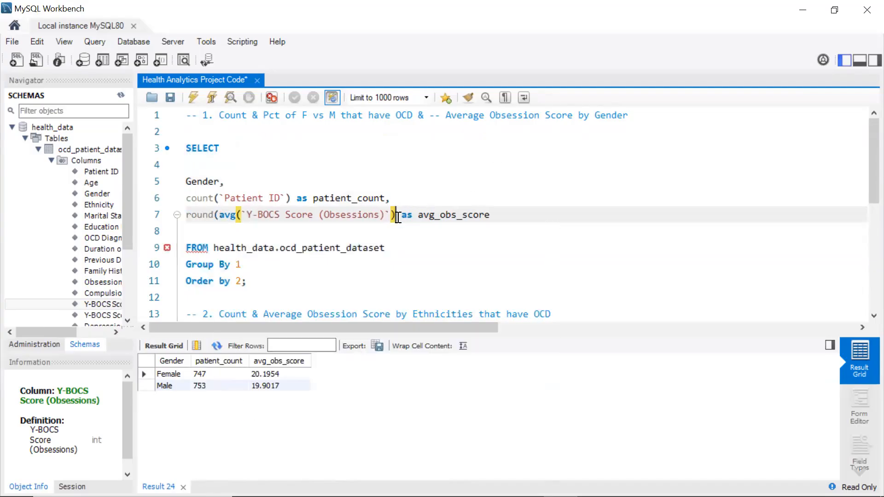
type(",2)")
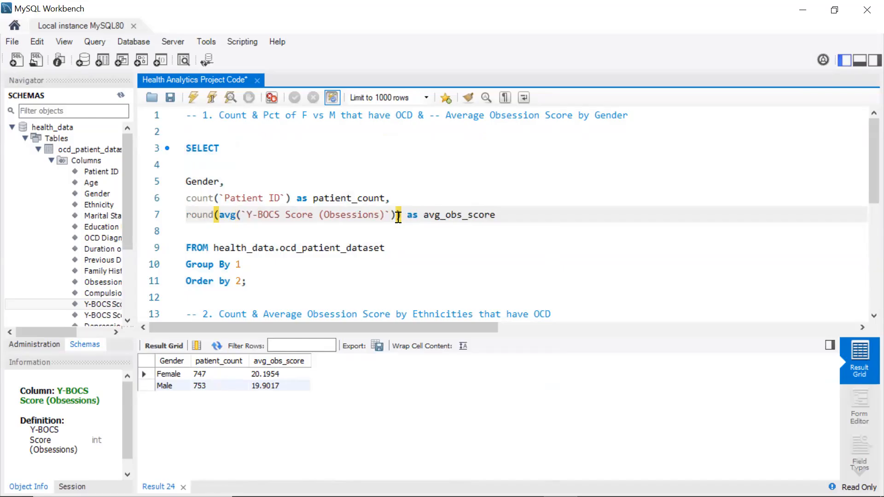
Re-execute the query and remove the blank line after SELECT
left_click(422, 240)
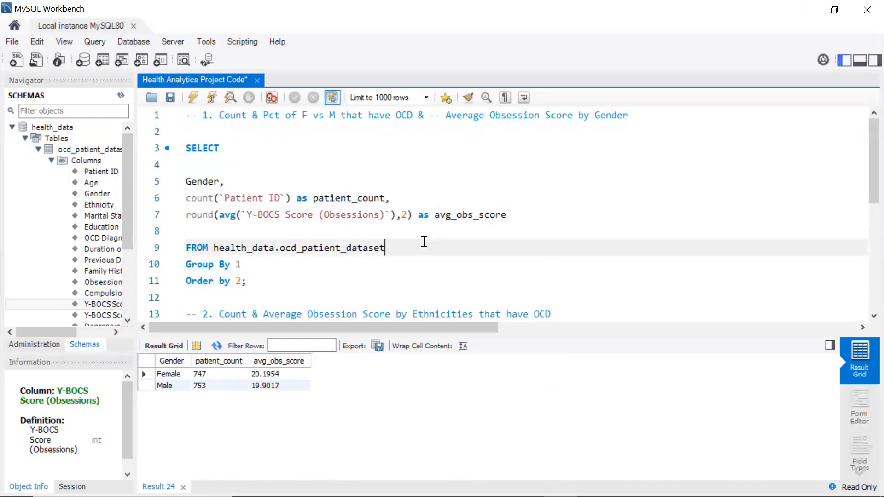
left_click(192, 98)
left_click(192, 172)
key("BackSpace")
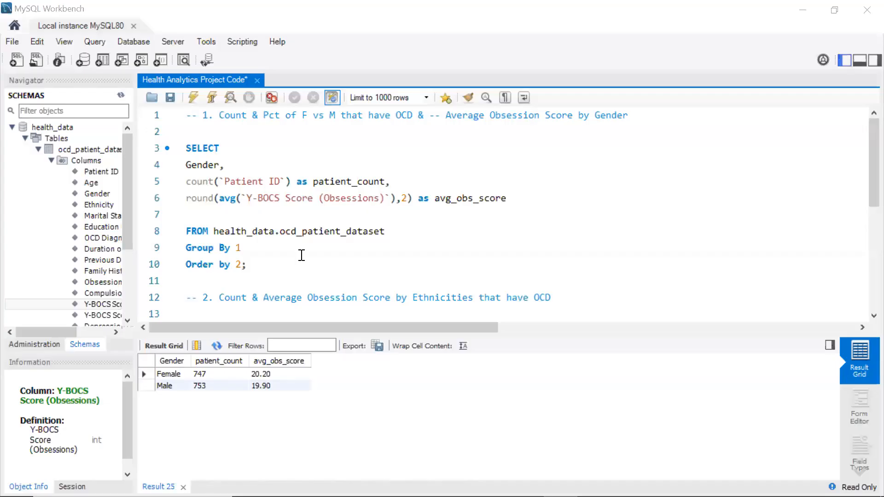
Export the result grid to a CSV file named gender
left_click(378, 347)
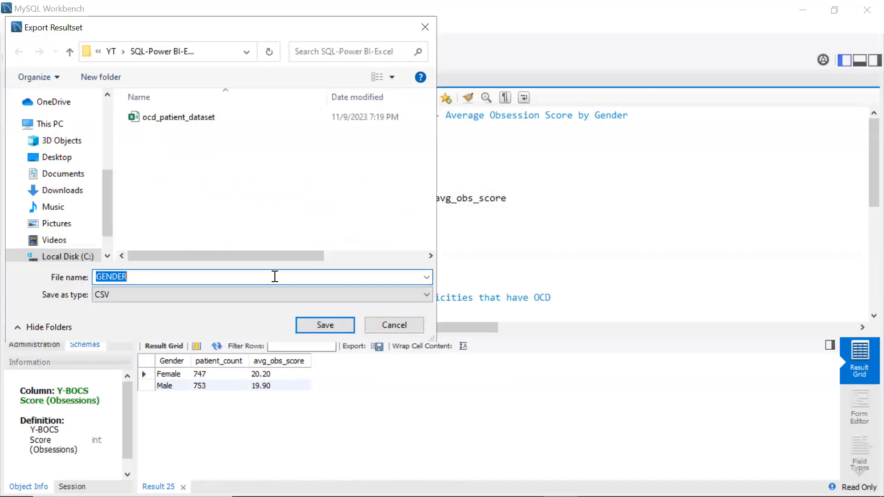
type("gender")
left_click(334, 329)
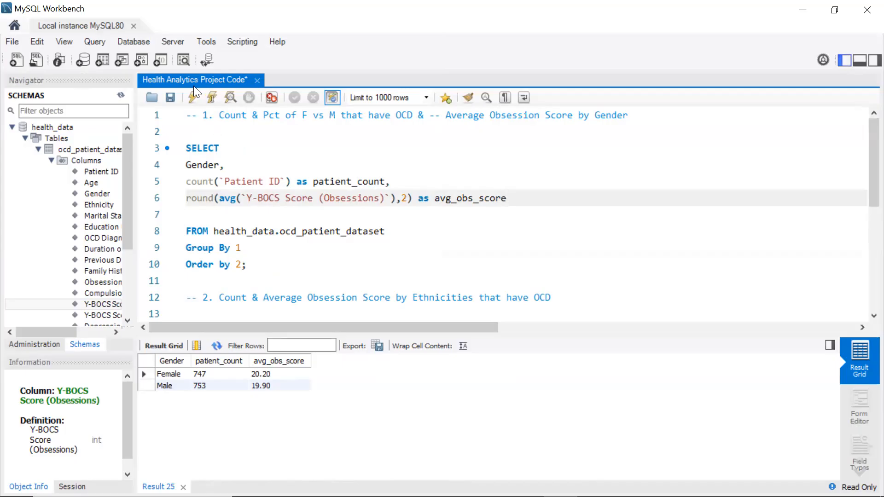
Save the script and wrap the gender query in a CTE with data as ( ... ), closing the parenthesis after Order by 2
left_click(171, 97)
left_click(187, 130)
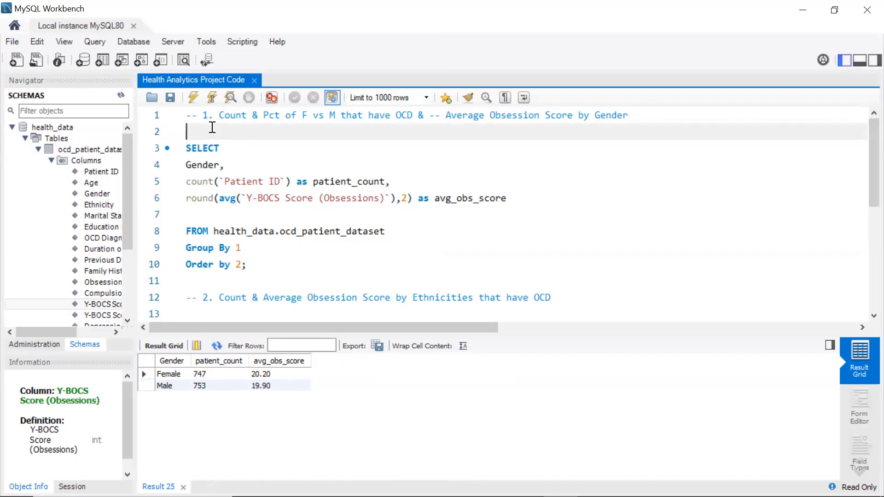
type("with")
type("data")
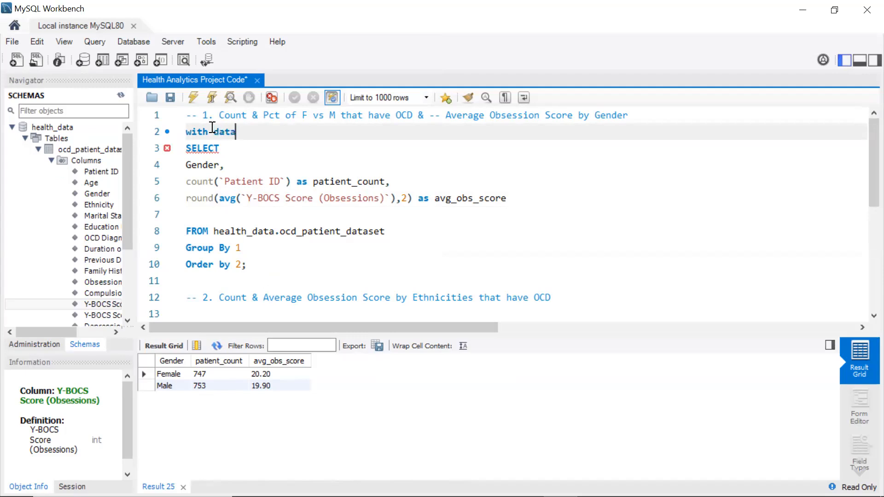
type(" as (")
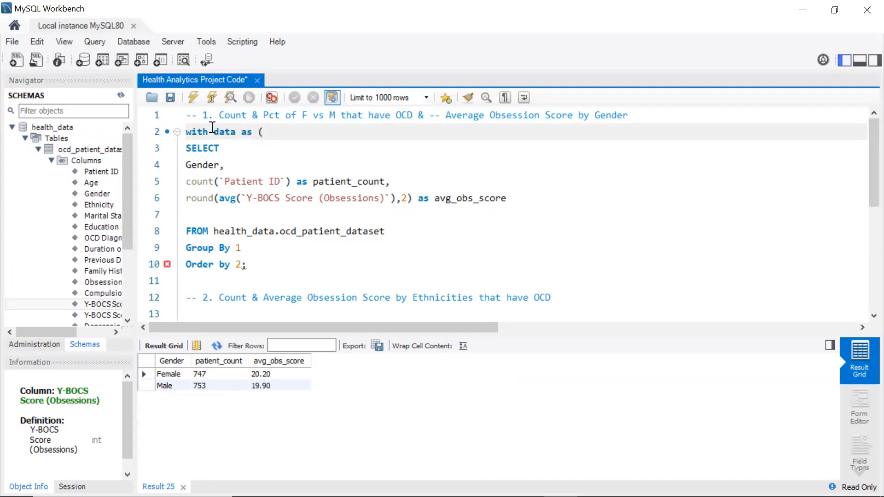
left_click(242, 265)
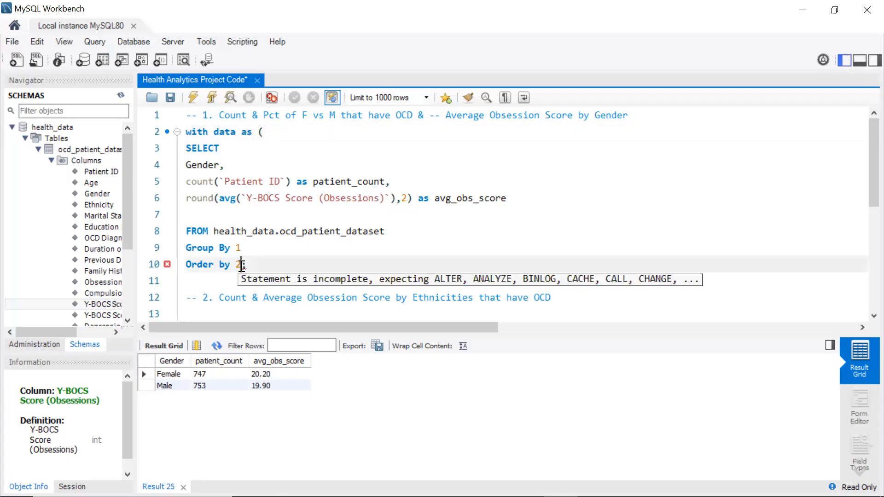
key("Return")
type(")")
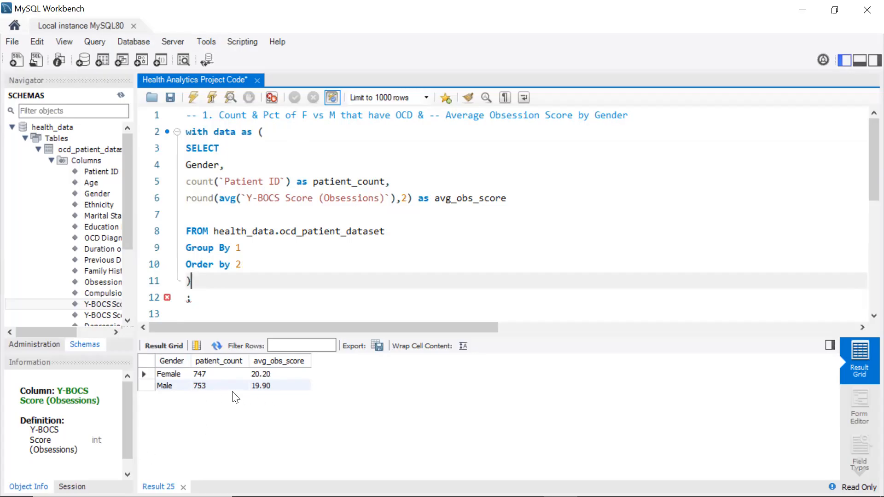
Add an outer select * from data statement below the CTE and execute it
key("Return")
key("Return")
type("select")
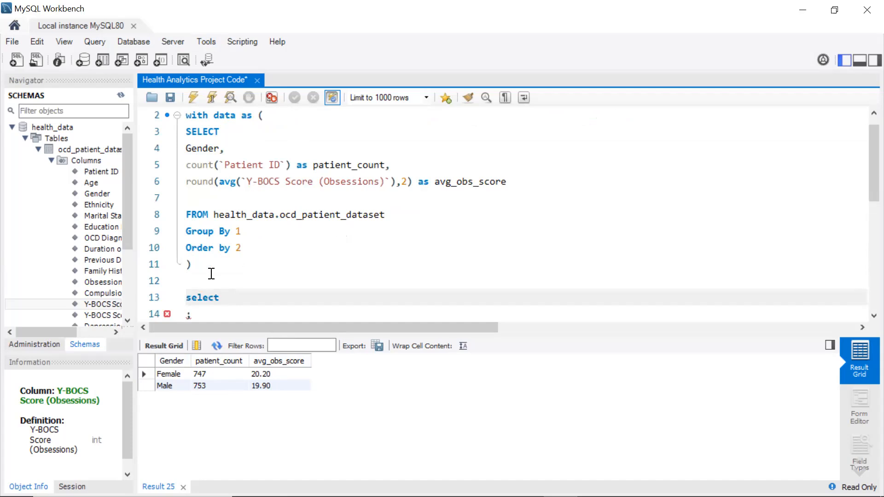
type(" * from data")
left_click(197, 96)
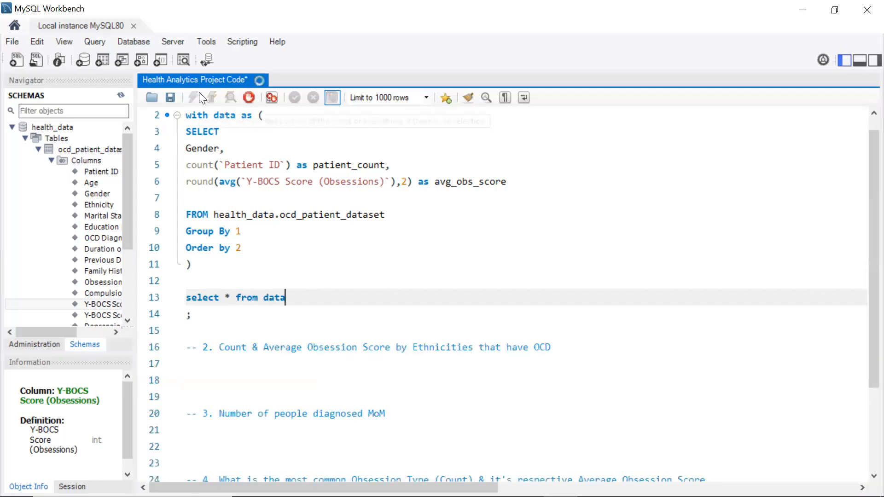
Put from data on its own line and replace the * with blank lines for new columns
left_click(240, 300)
key("Return")
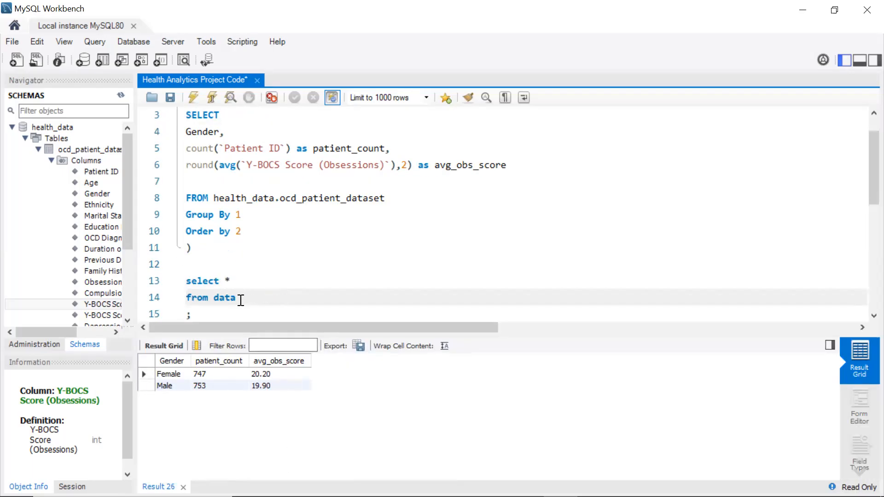
left_click(232, 279)
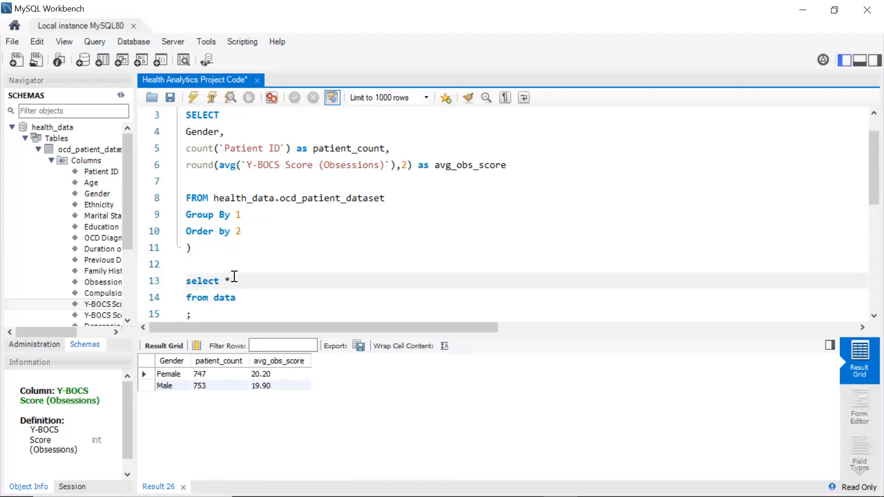
key("BackSpace")
key("Return")
key("Return")
key("Return")
key("Up")
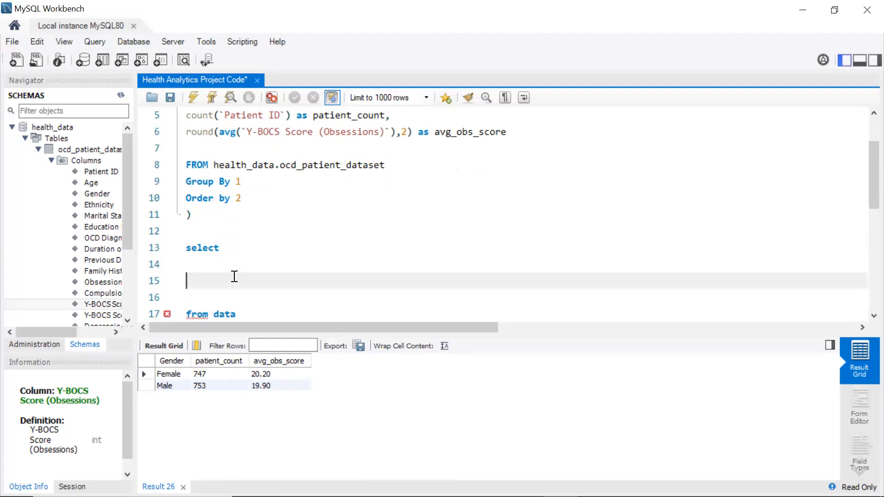
scroll(232, 267, "down", 2)
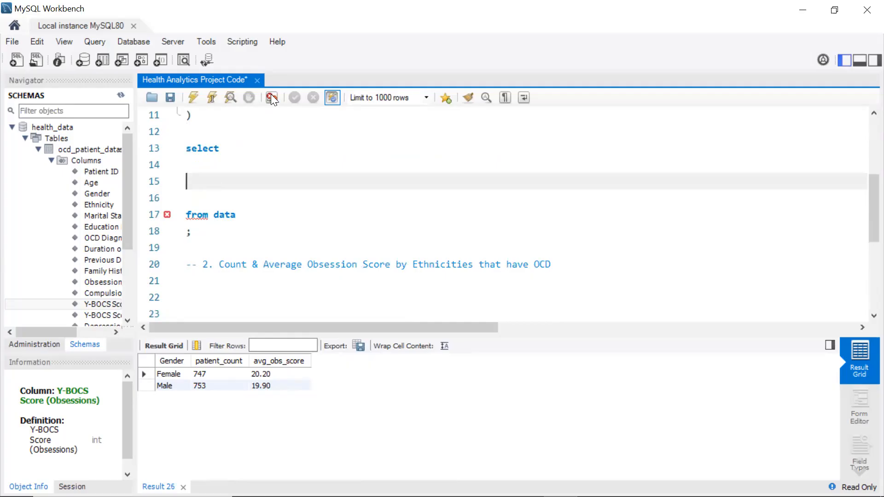
scroll(286, 207, "up", 2)
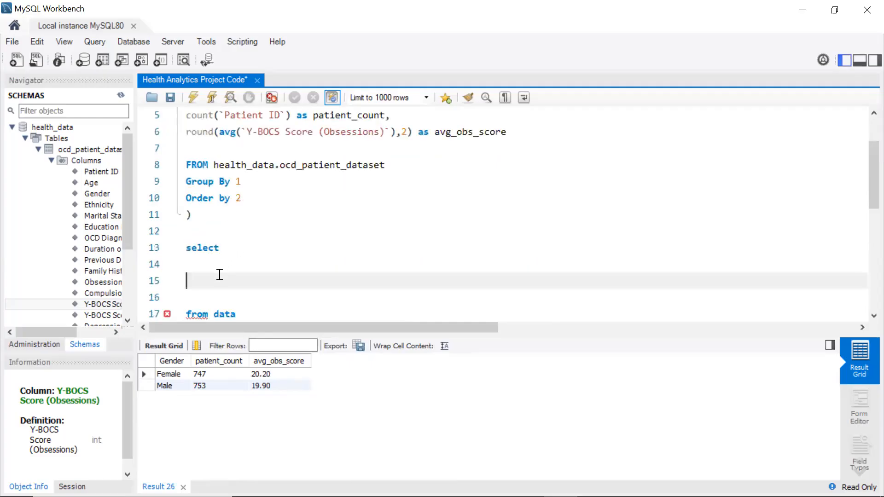
Start a sum(case when Gender = 'Female' ...) expression in the outer select list
type("case")
key("BackSpace")
key("BackSpace")
key("BackSpace")
key("BackSpace")
type("sum")
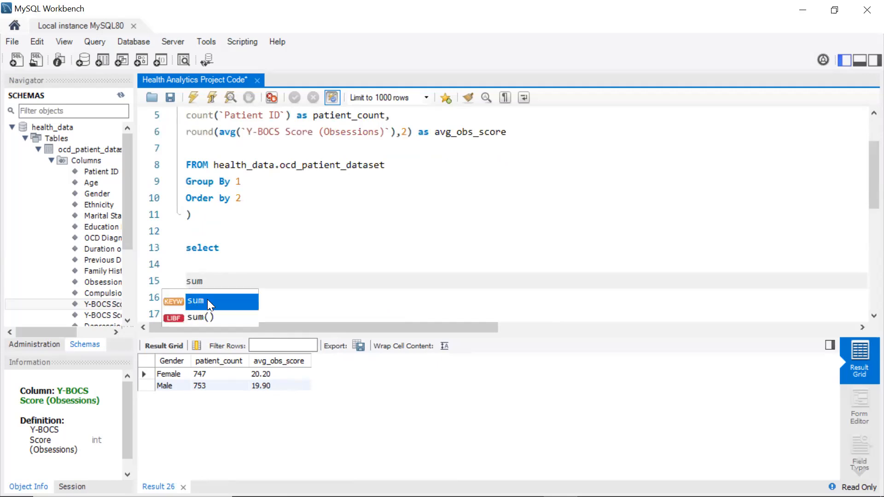
type("(")
key("Escape")
type("case when")
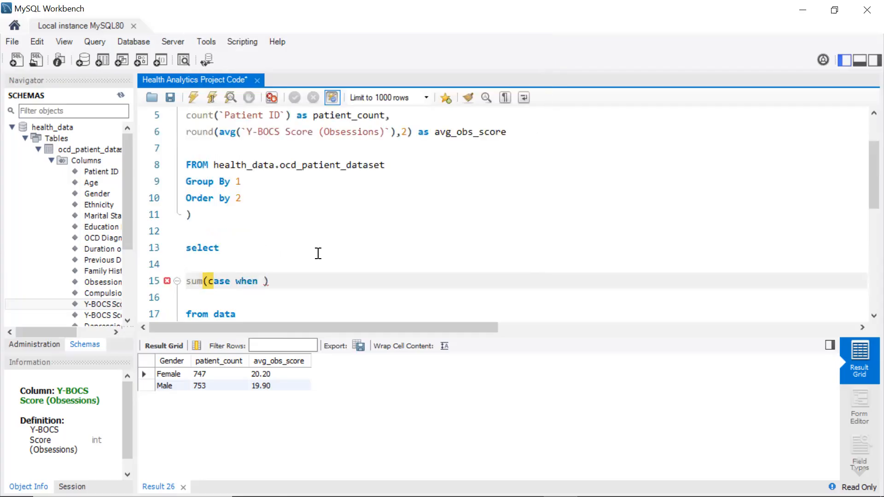
left_click(333, 253)
type("ge")
key("BackSpace")
key("BackSpace")
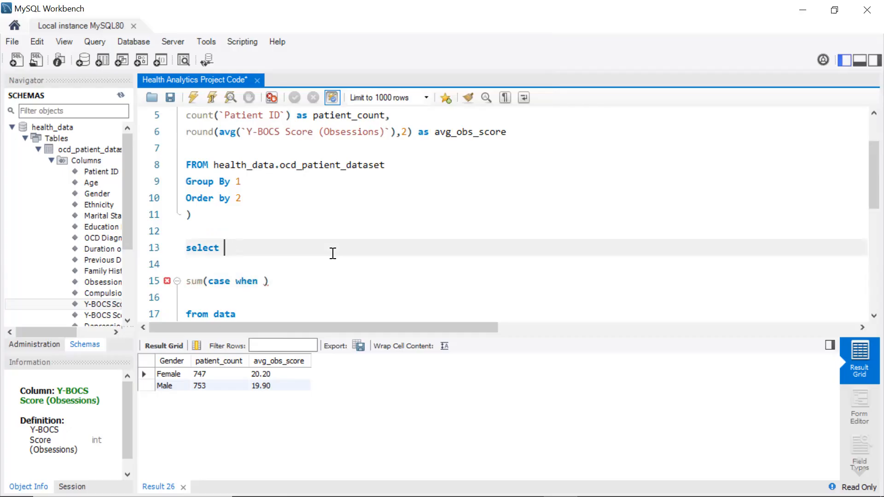
key("ctrl+z")
key("ctrl+z")
key("ctrl+z")
type("case wh")
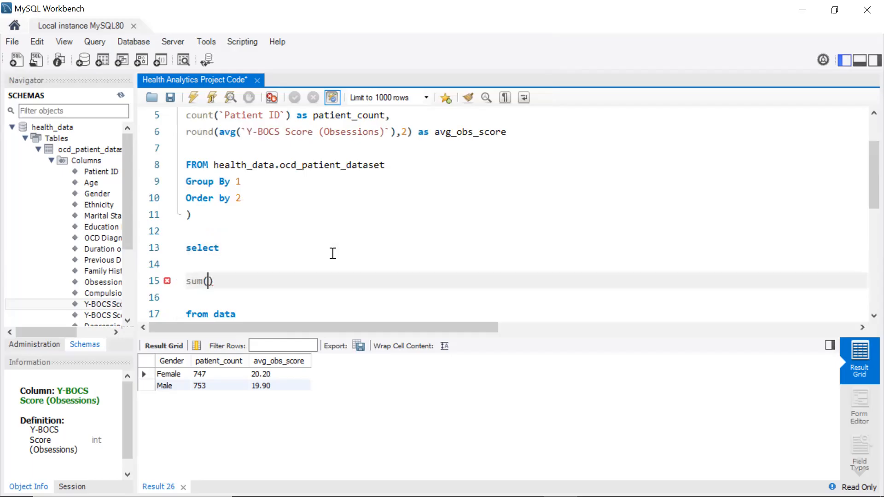
type("en G")
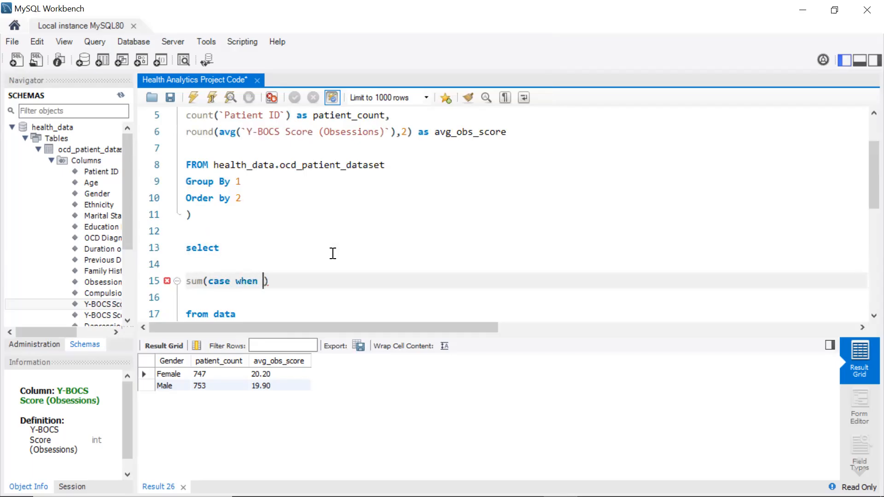
type("ender = ''")
left_click(332, 253)
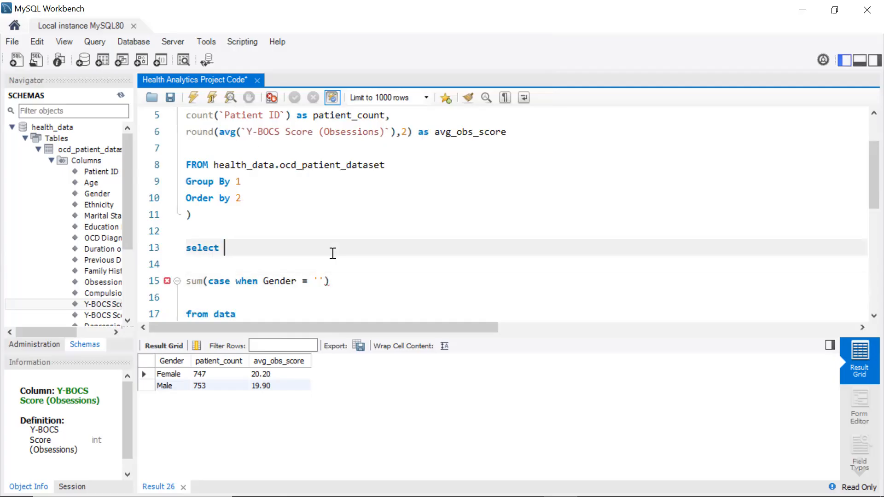
left_click(319, 281)
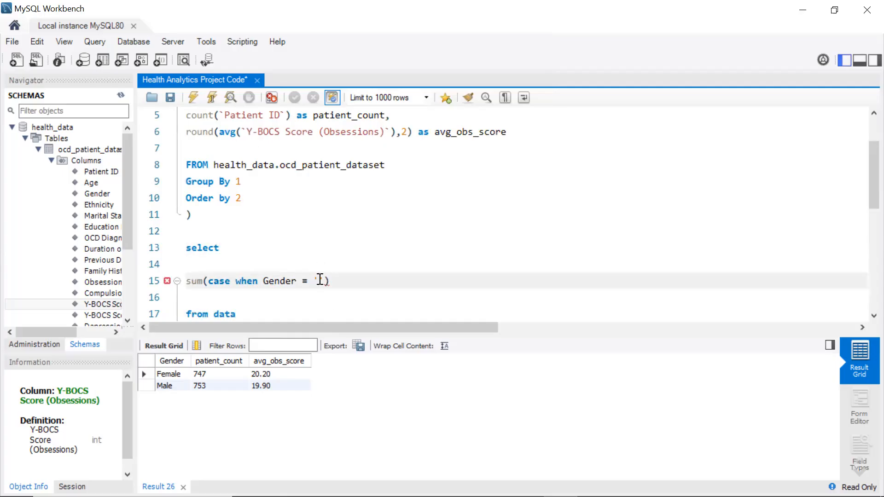
type("Female")
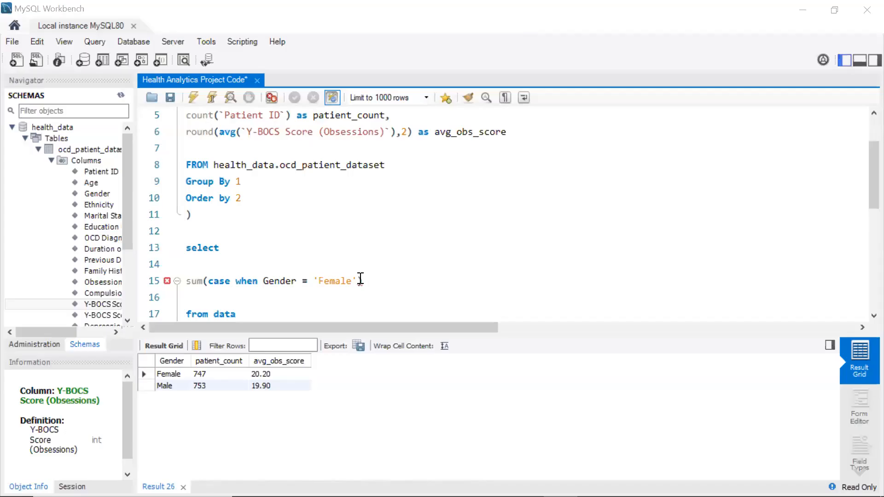
Complete the case with then patient_count else 0 and alias the sum as count_female
left_click(359, 280)
type("then ")
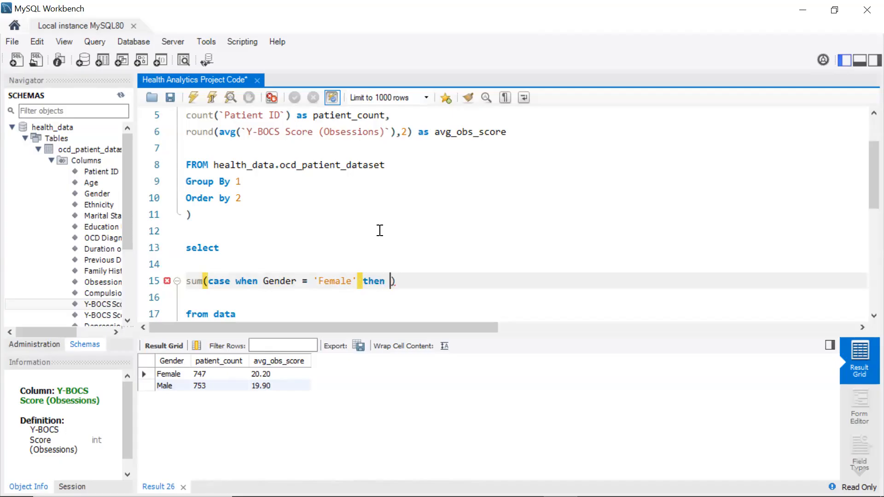
type("patient_count")
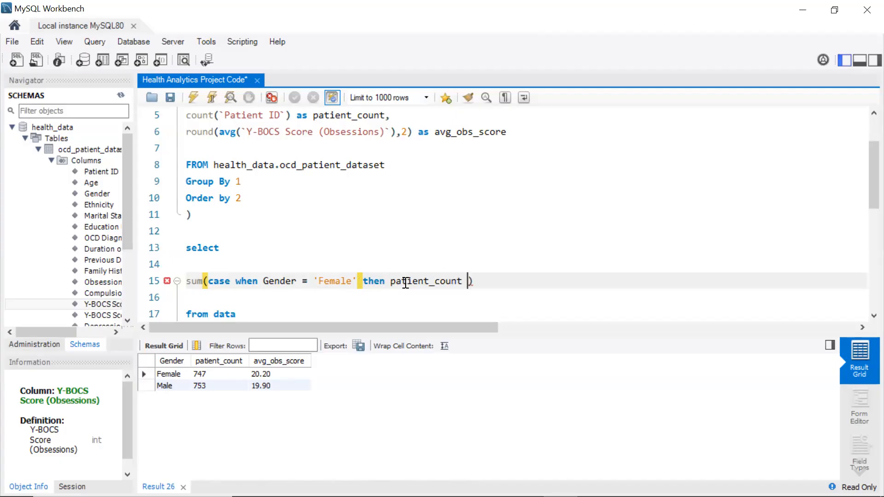
type("else o")
key("BackSpace")
type("0")
key("End")
type("as")
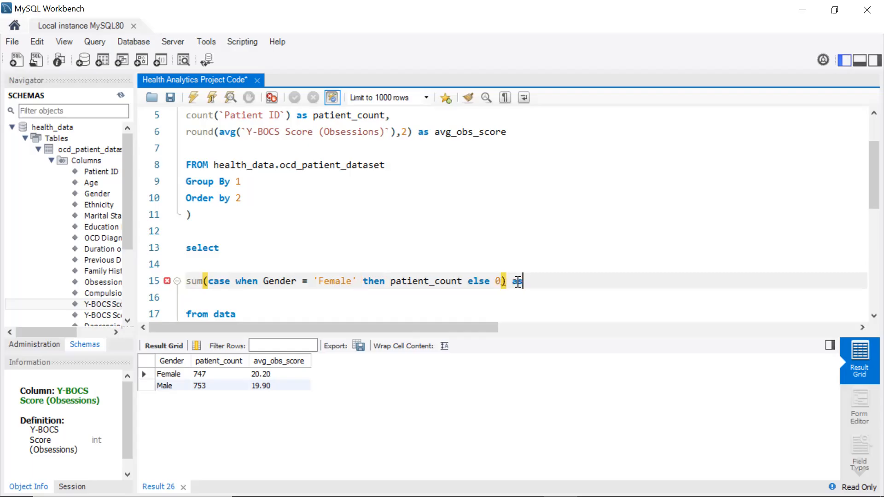
type(" count_female")
Add the missing end keyword to the CASE expression and execute the query
left_click(194, 98)
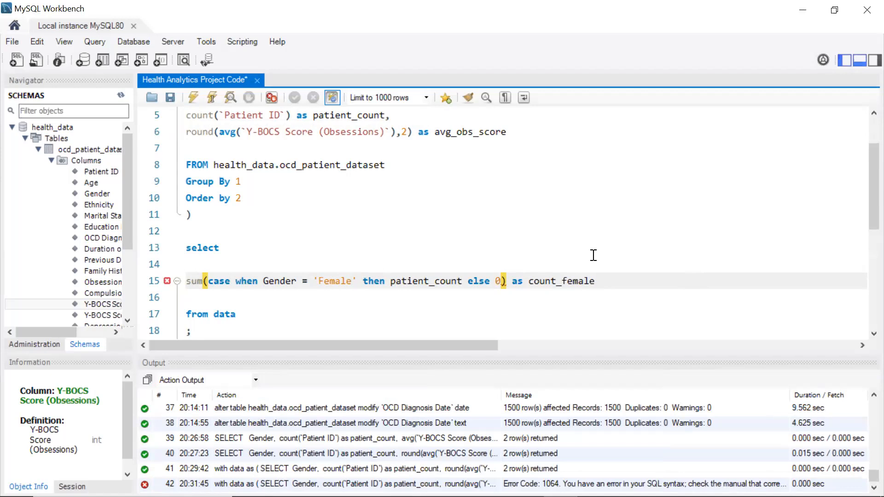
left_click(504, 282)
type("end")
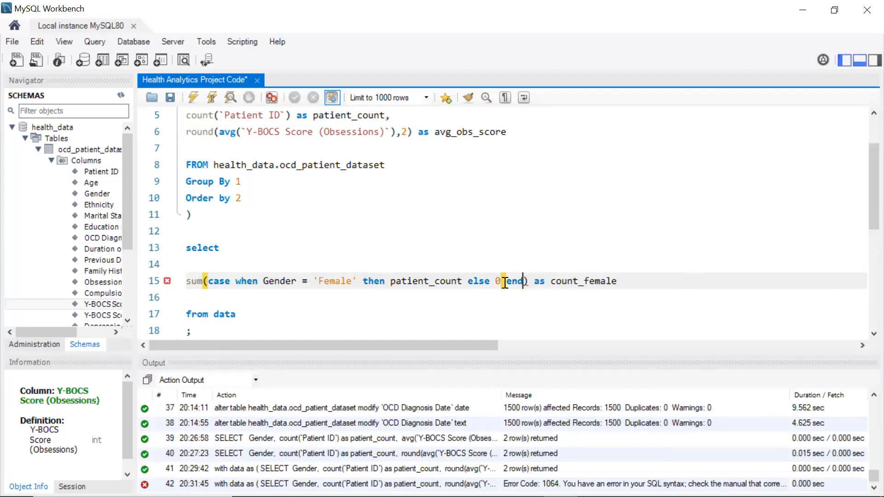
left_click(197, 99)
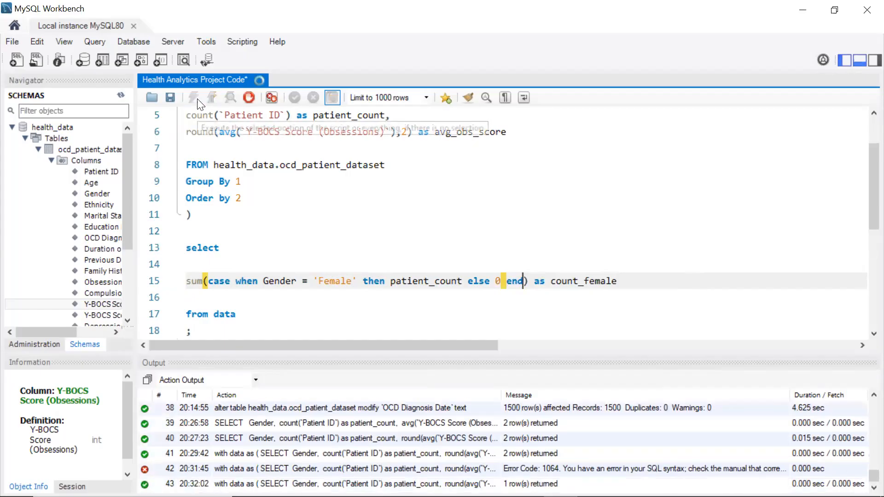
Hide the output panel and append a comma after the count_female column
left_click(859, 60)
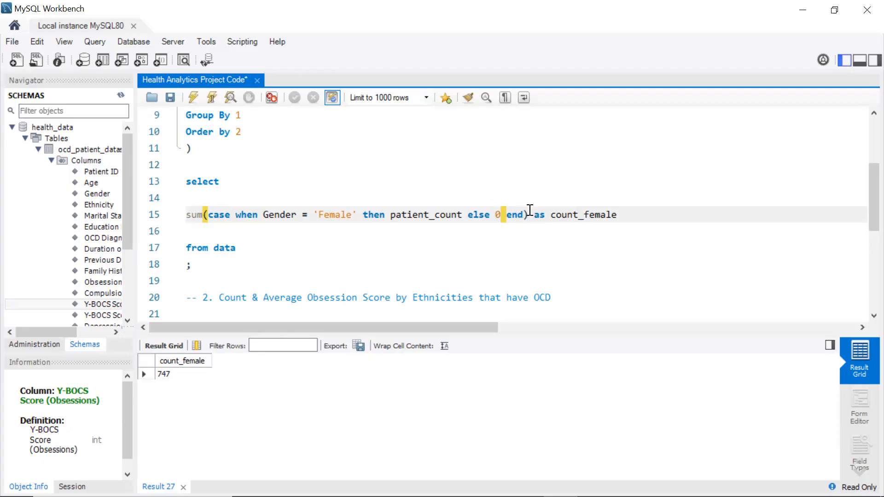
left_click(624, 221)
type(",")
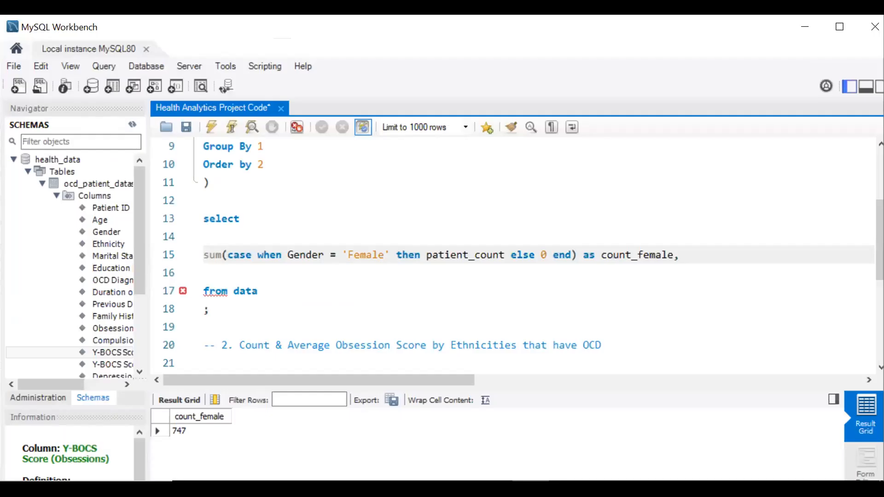
left_click(839, 30)
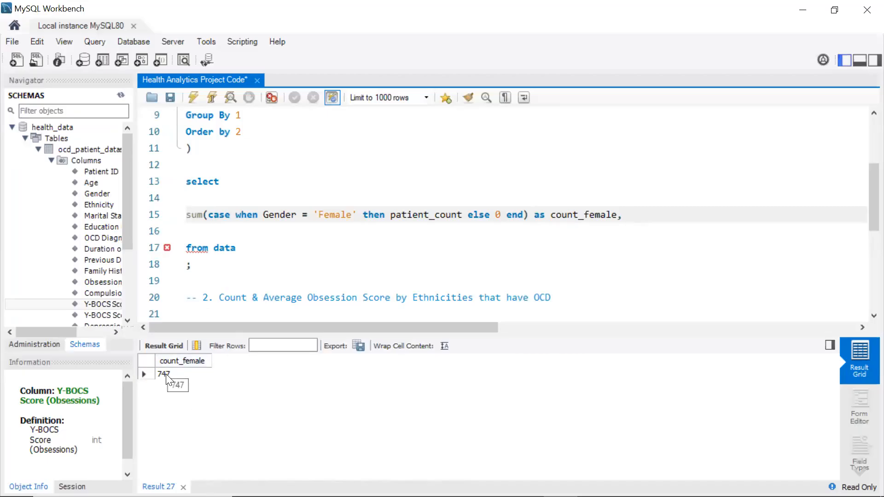
Duplicate the count_female expression onto a new line below it
left_click_drag(617, 214, 180, 223)
key("ctrl+c")
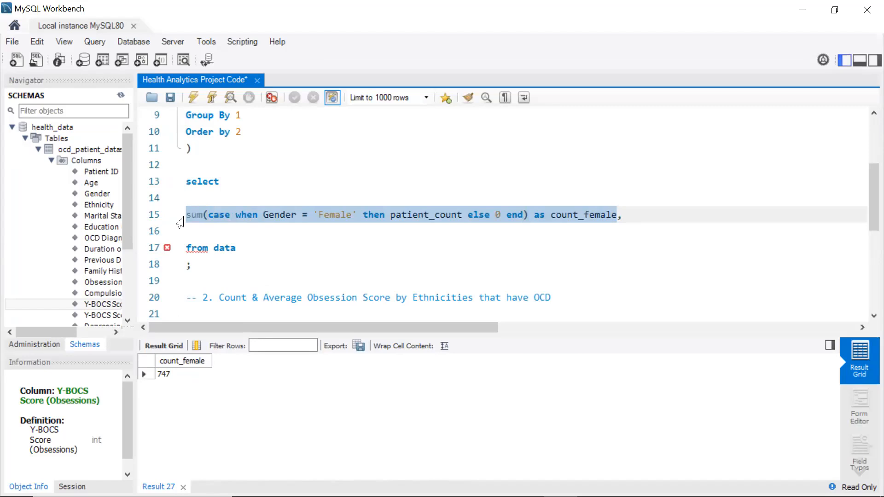
left_click(641, 222)
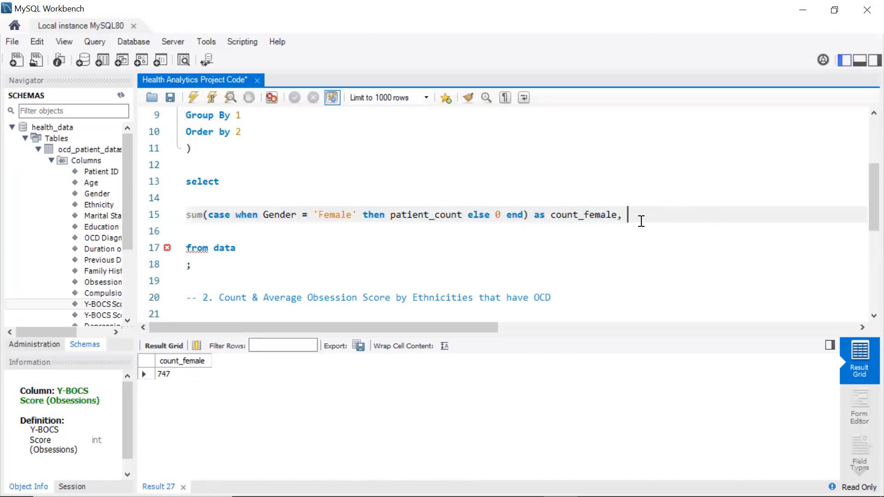
key("Return")
key("ctrl+v")
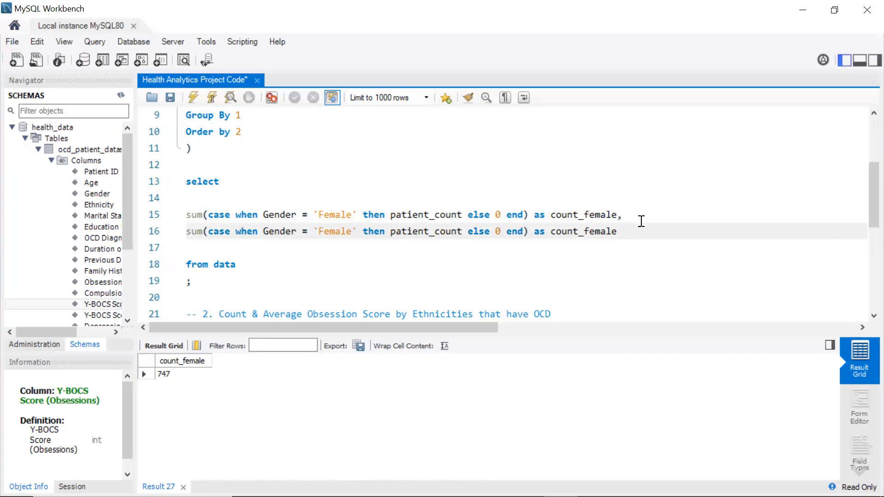
Change the copied expression to test Gender = 'Male' and alias it count_male
key("BackSpace")
key("BackSpace")
key("BackSpace")
key("BackSpace")
key("BackSpace")
key("BackSpace")
type("male")
left_click(337, 234)
key("BackSpace")
key("BackSpace")
key("BackSpace")
type("M")
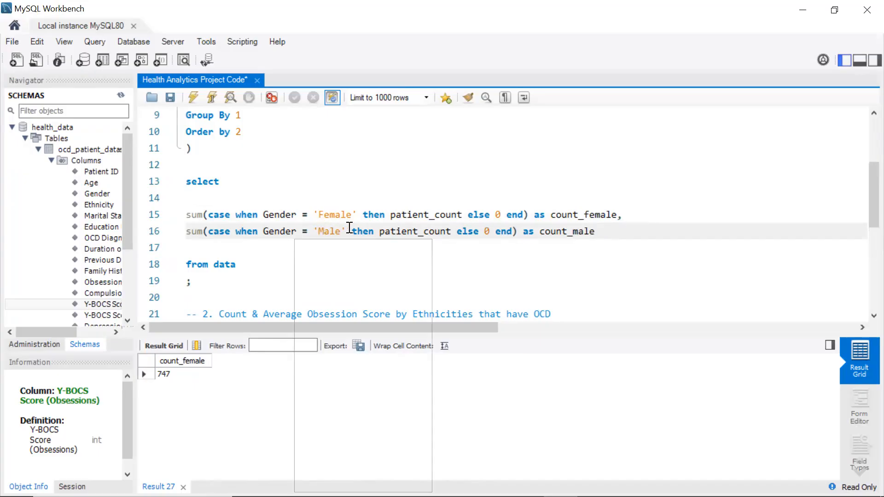
Execute the query, then append a comma after the count_male alias and add blank lines below it
left_click(195, 104)
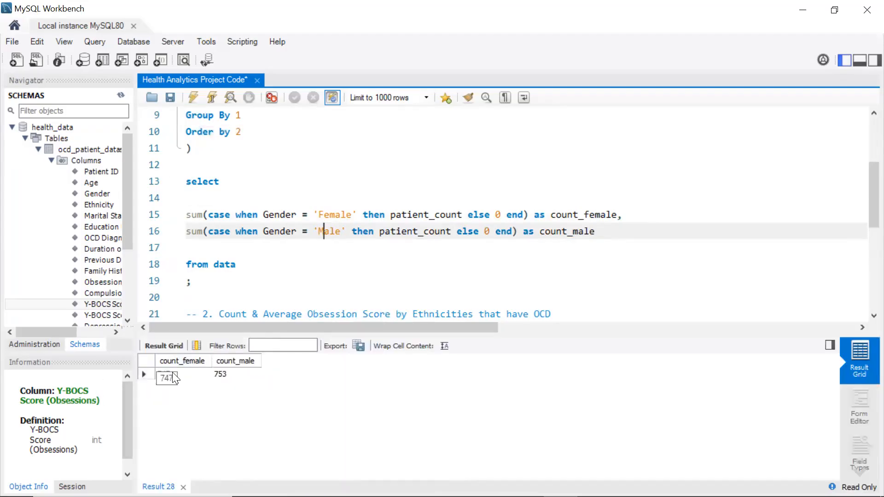
key("ctrl+BackSpace")
type(",")
key("Return")
key("Return")
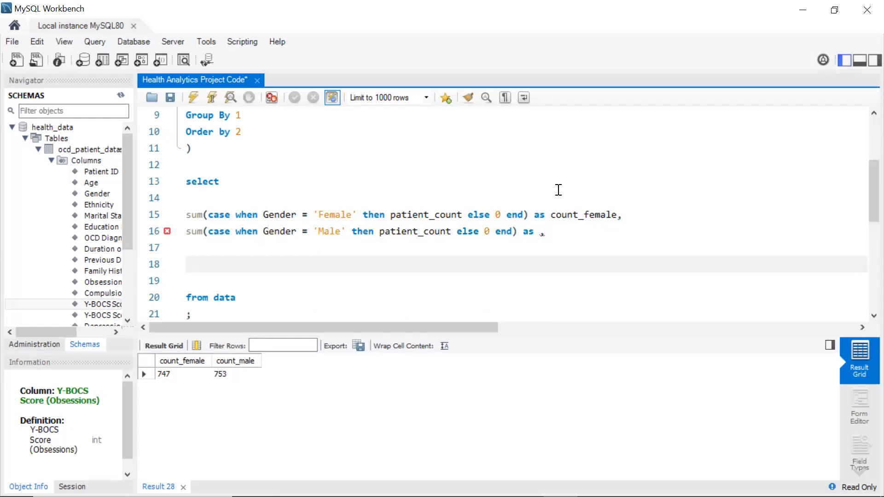
left_click(538, 231)
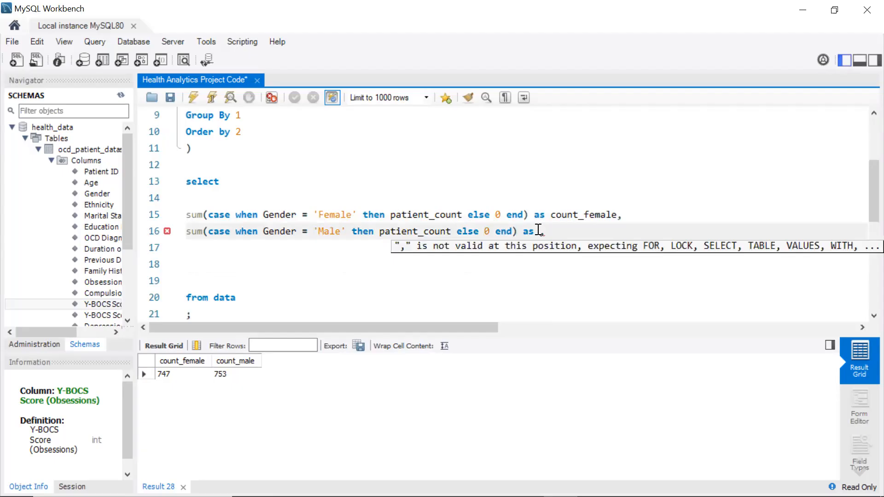
type("count_")
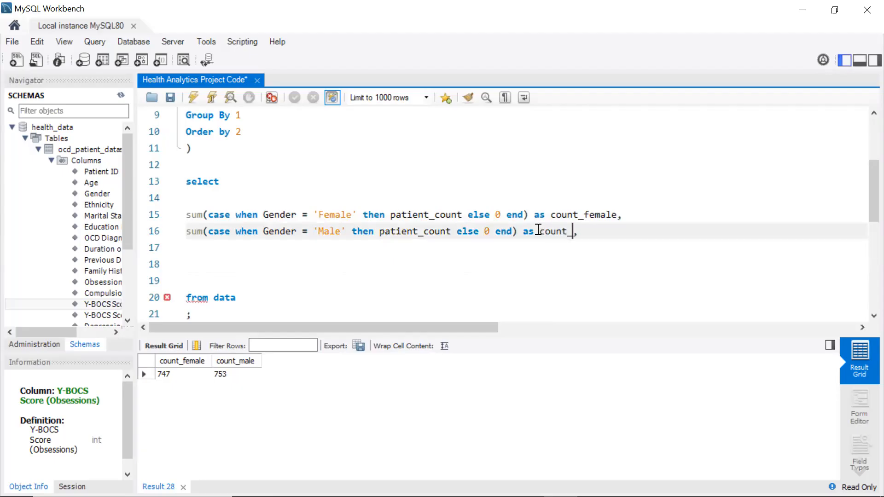
type("male")
On a new line, divide the copied female sum by an opening parenthesis and another female sum, breaking after the division
left_click_drag(528, 217, 188, 212)
key("ctrl+c")
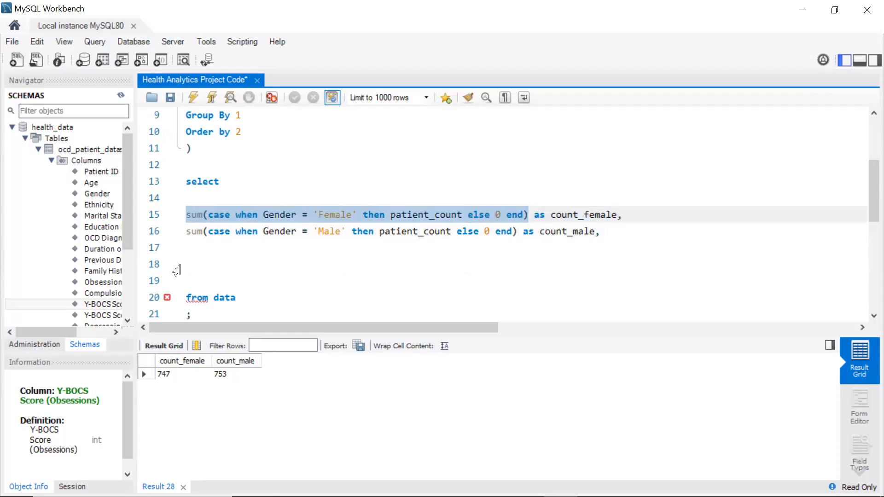
left_click(188, 260)
key("ctrl+v")
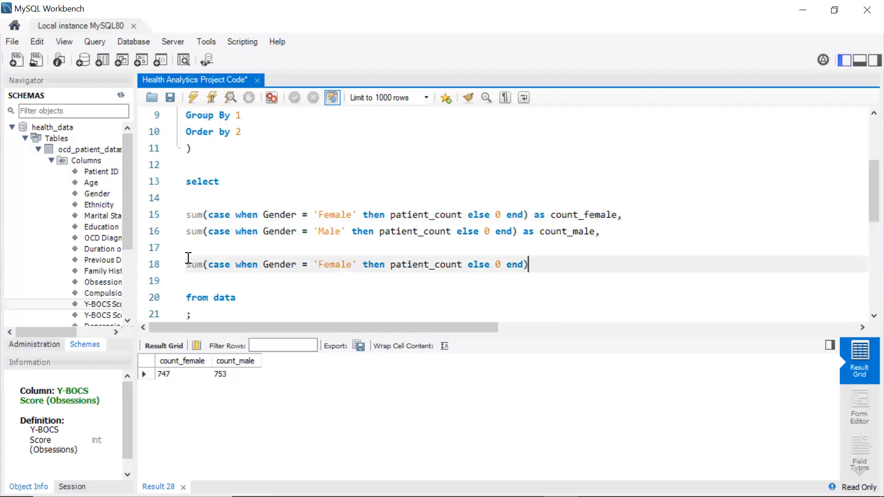
type("/(")
key("ctrl+v")
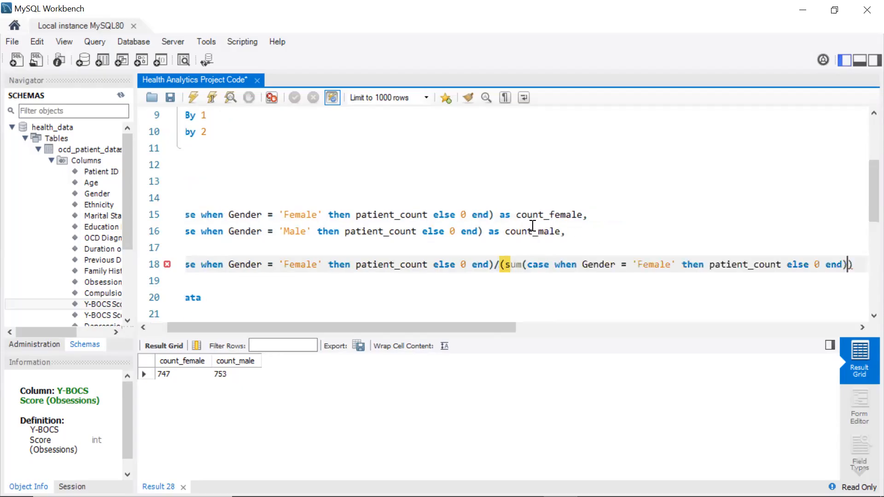
left_click(501, 264)
key("Return")
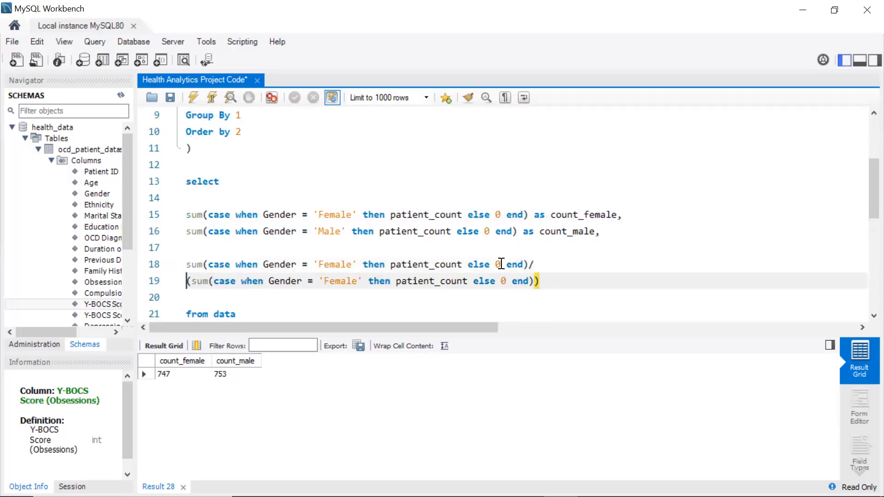
Add the male sum to the denominator and close its parenthesis
left_click(533, 279)
type("+")
left_click_drag(517, 231, 187, 231)
key("ctrl+c")
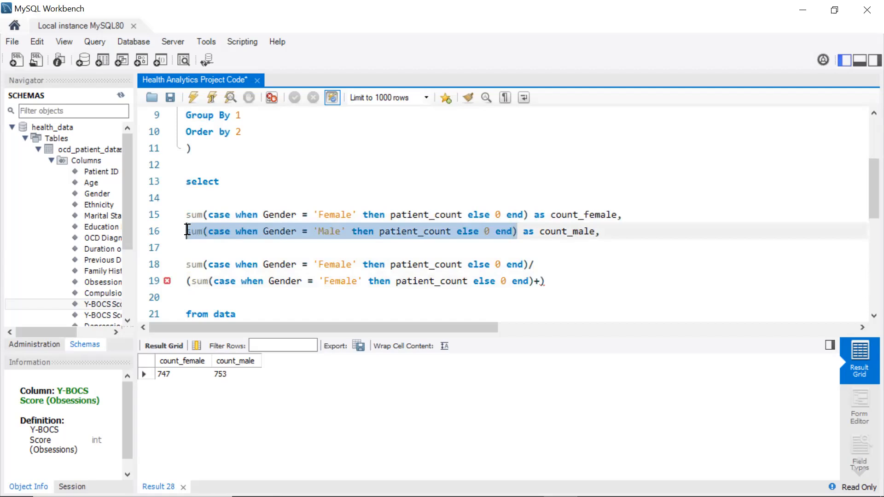
left_click(542, 279)
key("ctrl+v")
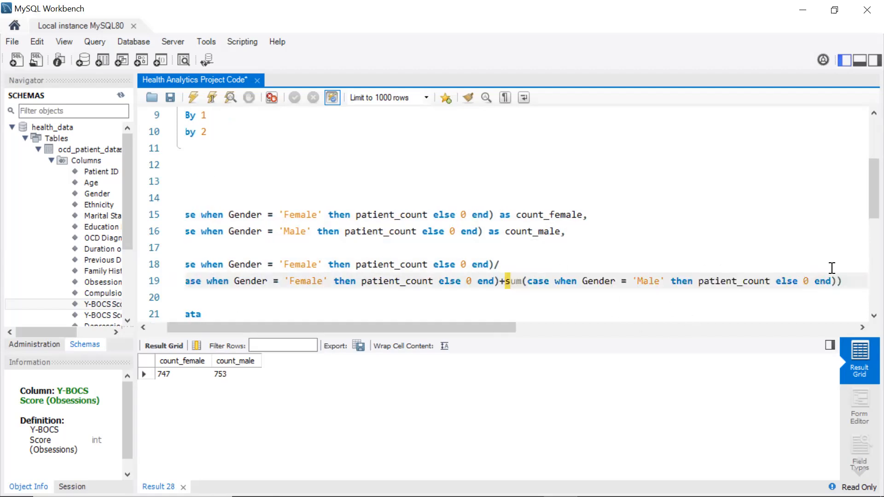
type(")")
key("Return")
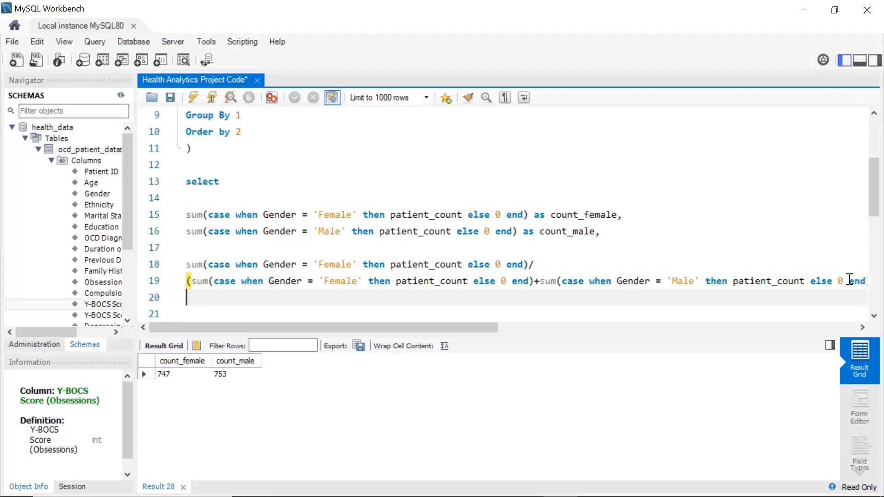
Alias the ratio pct_female and remove the blank lines inside the select list
type("as pct_female")
left_click(201, 200)
key("BackSpace")
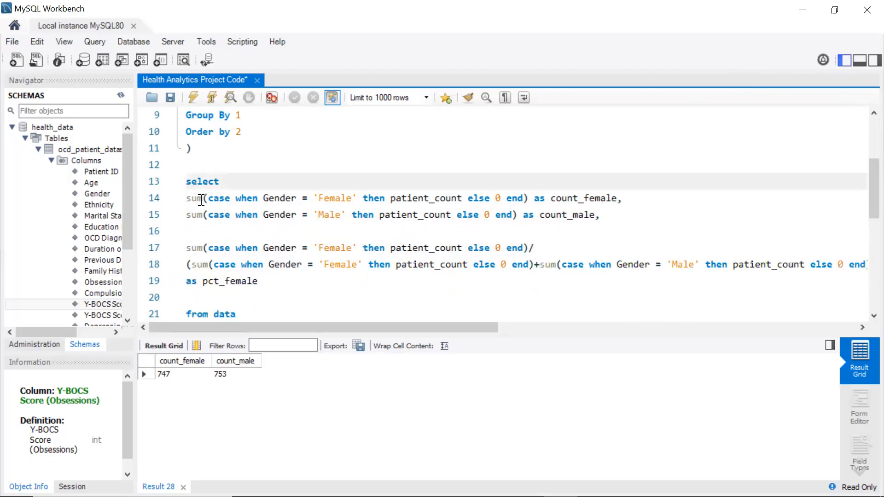
left_click(195, 301)
key("BackSpace")
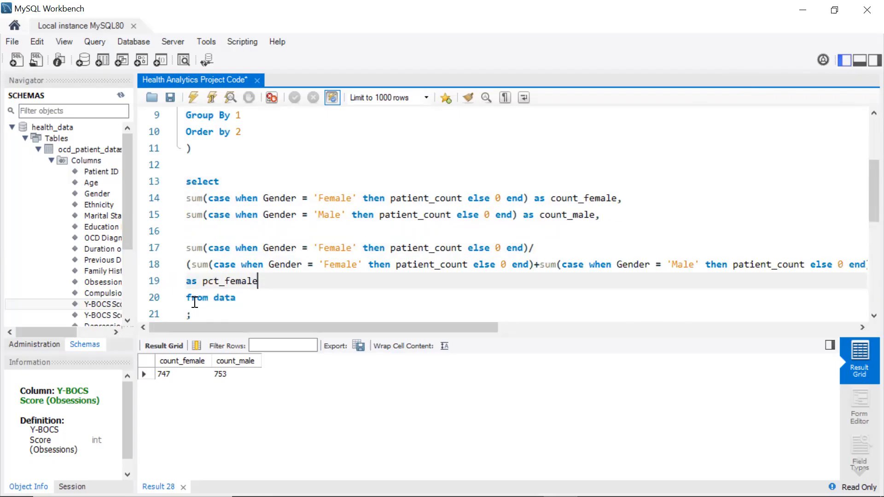
Indent the count and percentage expressions beneath select
left_click(188, 197)
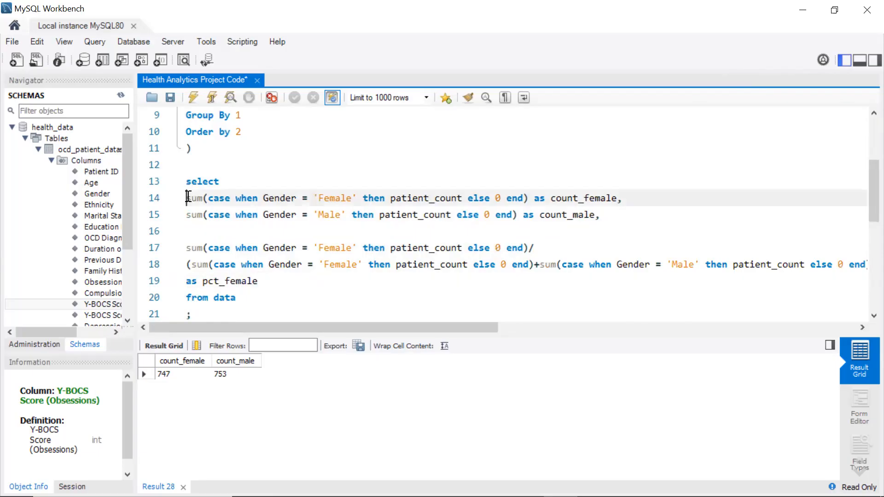
key("Tab")
key("Down")
key("Left")
key("Left")
key("Left")
key("Left")
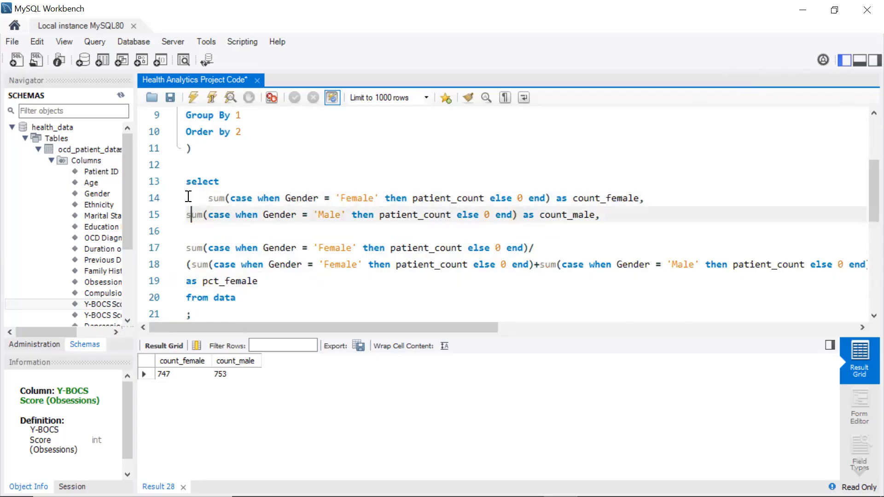
key("Tab")
key("Down")
key("Left")
key("Down")
key("Down")
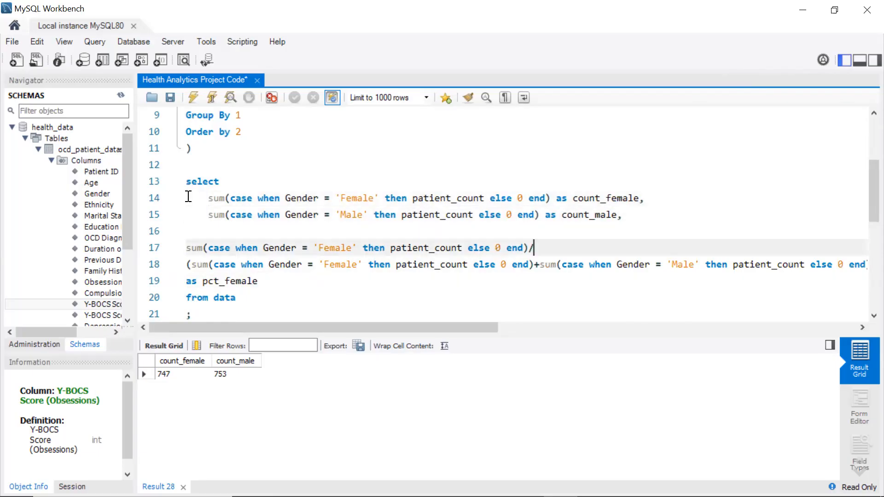
left_click(187, 248)
key("Tab")
key("Down")
left_click(188, 264)
key("Tab")
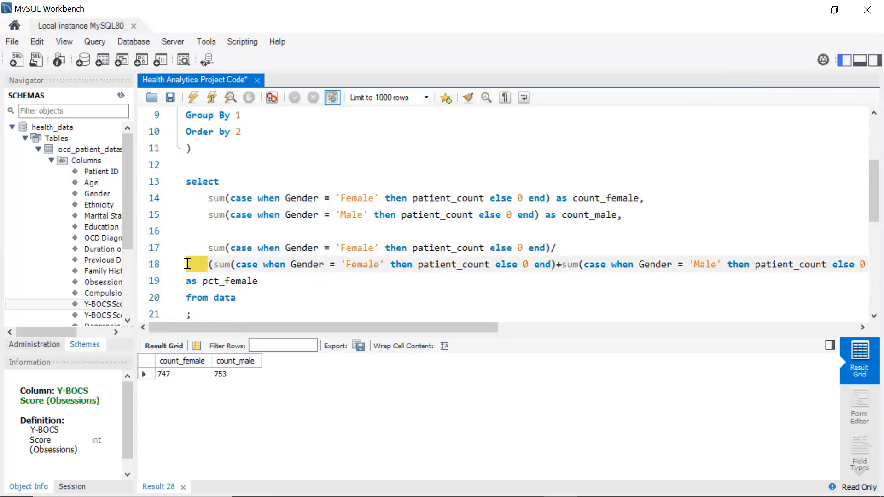
Hide the side panel, execute the query and save the script
left_click(335, 286)
scroll(501, 198, "right", 2)
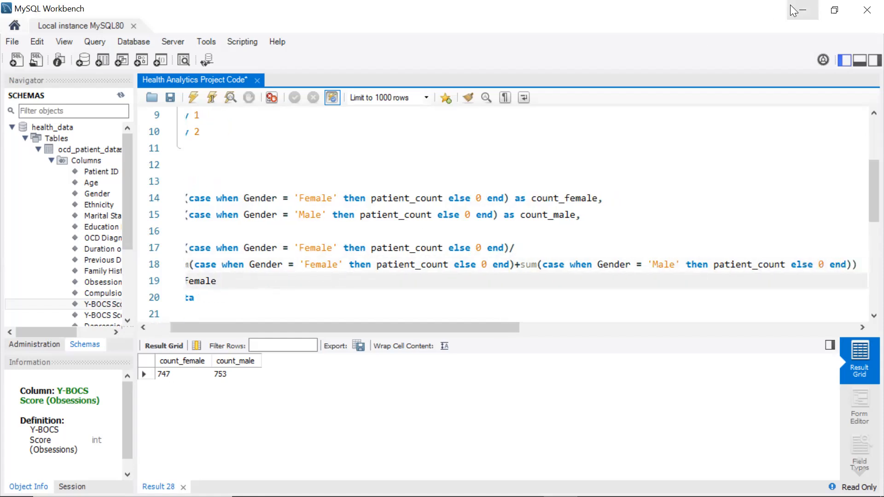
left_click(844, 60)
scroll(503, 226, "left", 2)
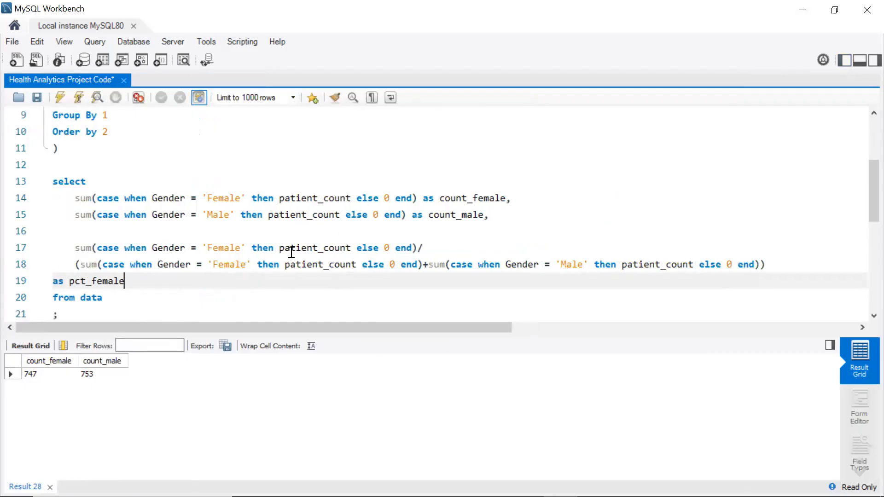
left_click(61, 101)
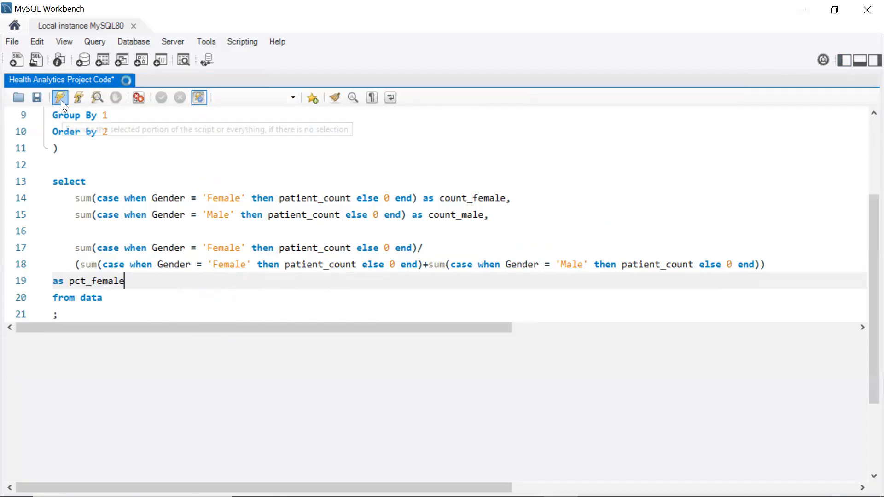
left_click(40, 100)
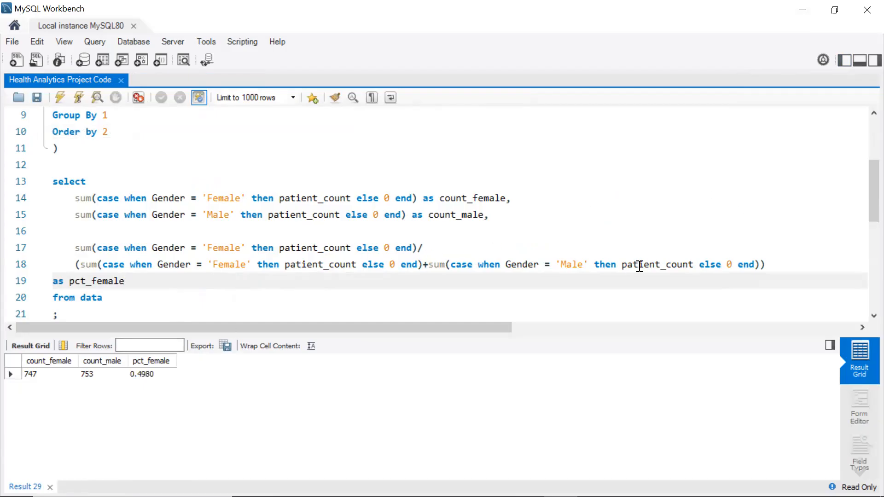
Multiply the percentage expression by 100 and execute the query
left_click(769, 266)
type("*1--")
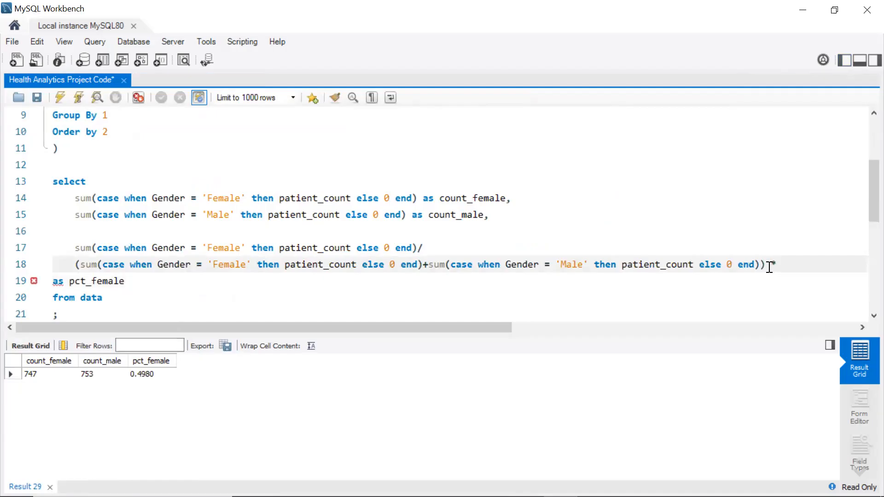
key("BackSpace")
key("BackSpace")
type("00")
left_click(64, 97)
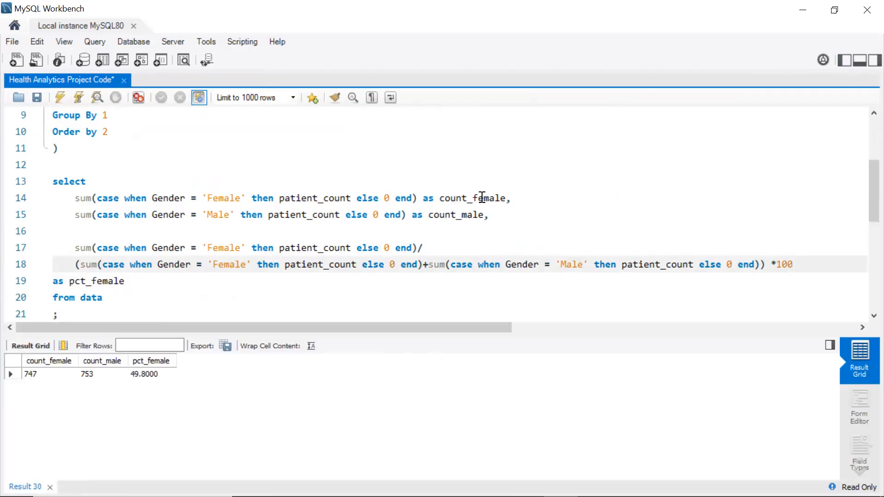
Wrap the percentage expression in round with 2 decimal places and execute the query
left_click(77, 250)
type("round")
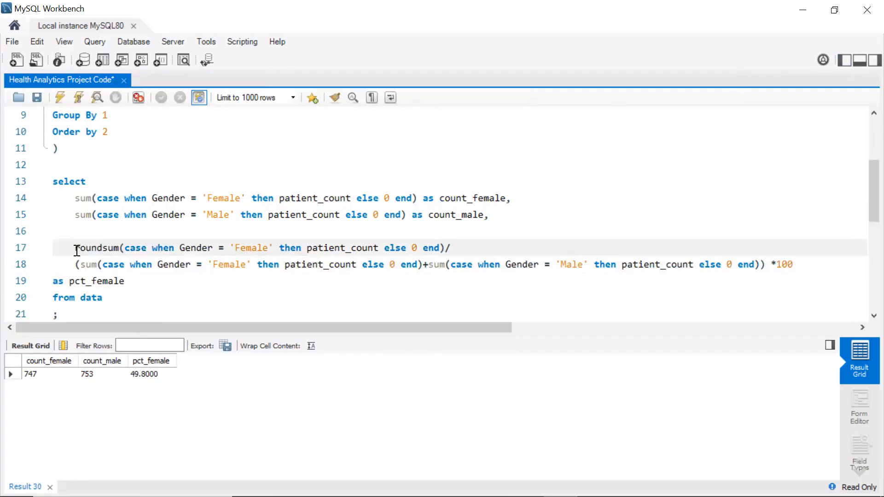
type("(")
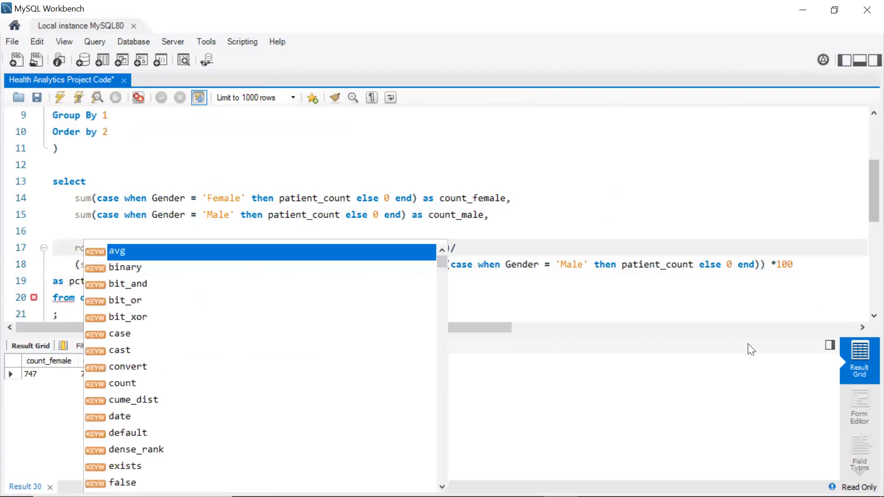
left_click(799, 263)
type(")")
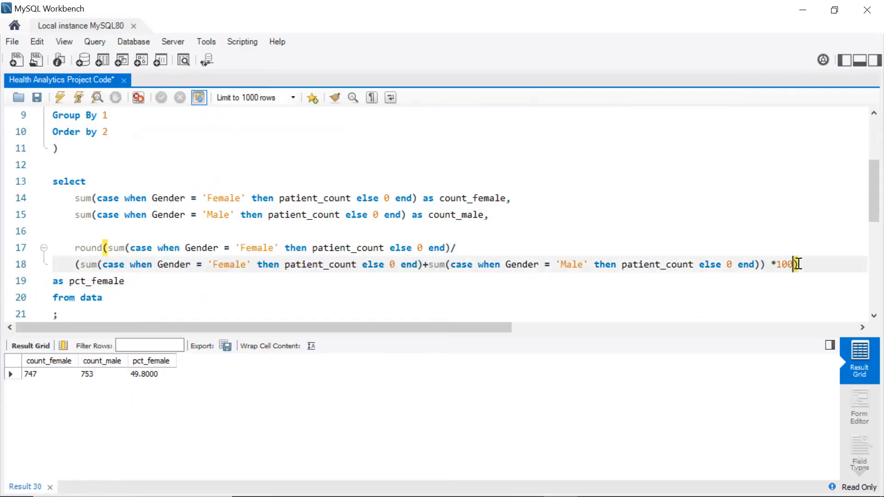
key("Left")
type(",2")
left_click(65, 95)
Append a comma after pct_female, add blank lines, and indent the alias line
left_click(136, 282)
type(",")
key("Return")
key("Return")
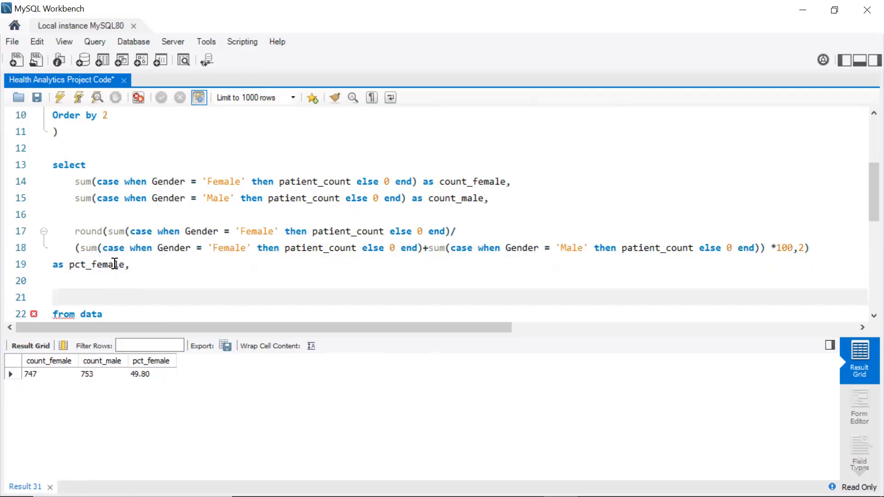
left_click(57, 263)
key("Tab")
key("Tab")
key("BackSpace")
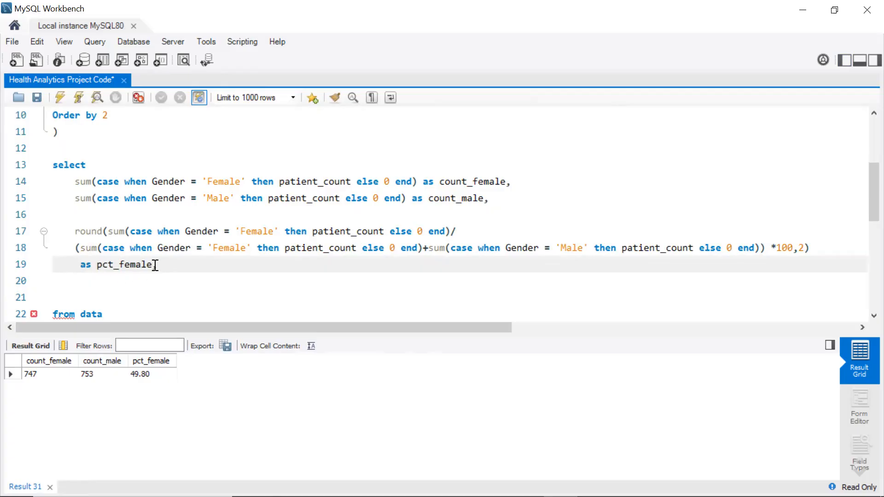
Duplicate the whole pct_female expression onto new lines below it
left_click_drag(155, 265, 75, 233)
key("ctrl+c")
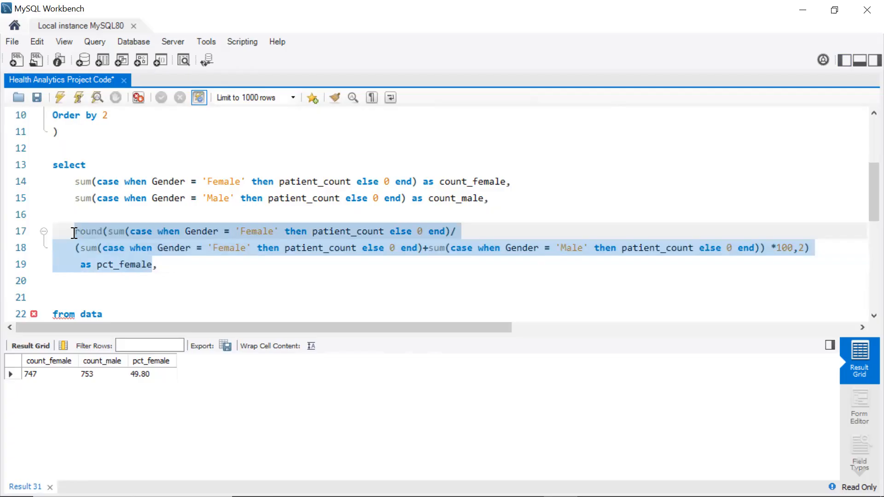
left_click(82, 286)
key("Tab")
key("Return")
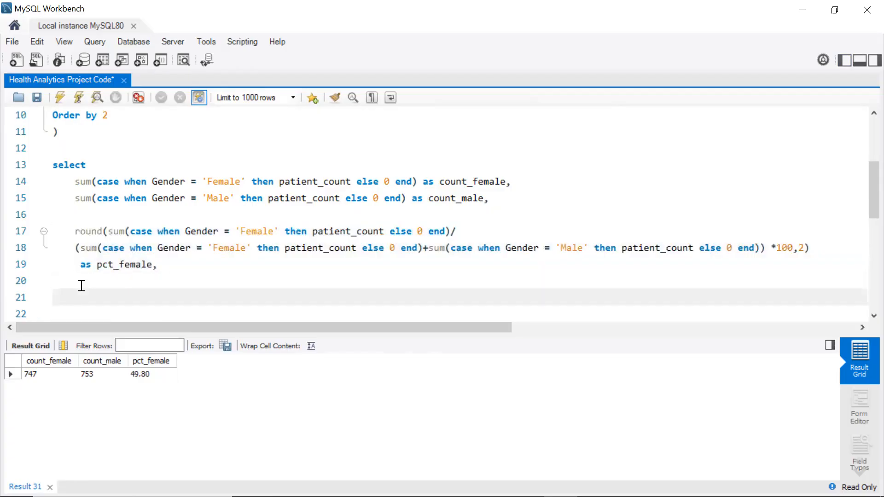
key("ctrl+v")
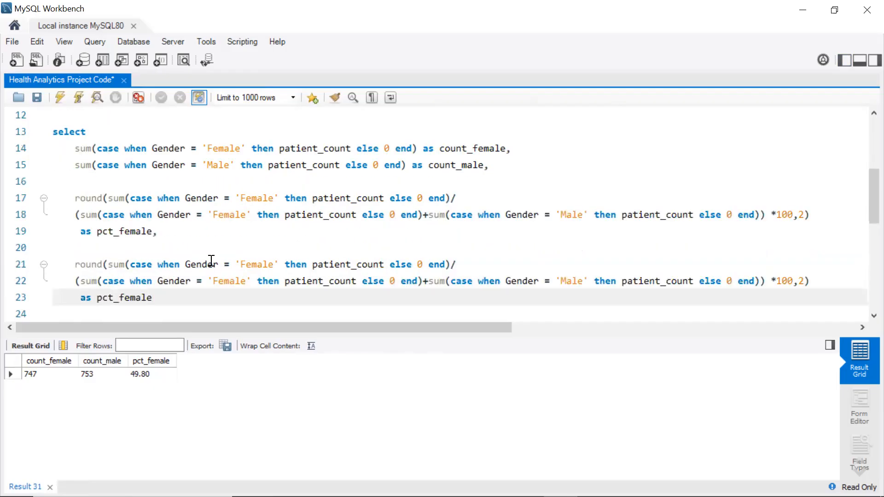
Change the copied numerator to test Gender = 'Male'
left_click(271, 264)
key("BackSpace")
key("BackSpace")
key("BackSpace")
key("BackSpace")
key("BackSpace")
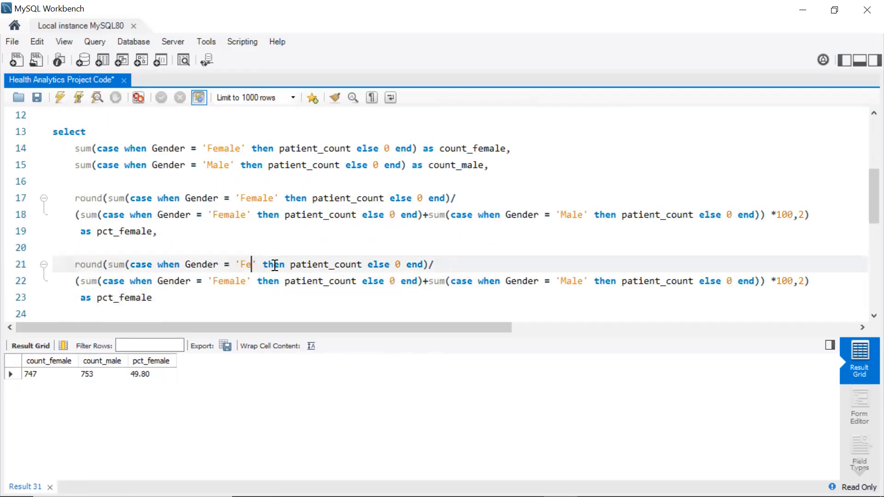
key("BackSpace")
type("Male")
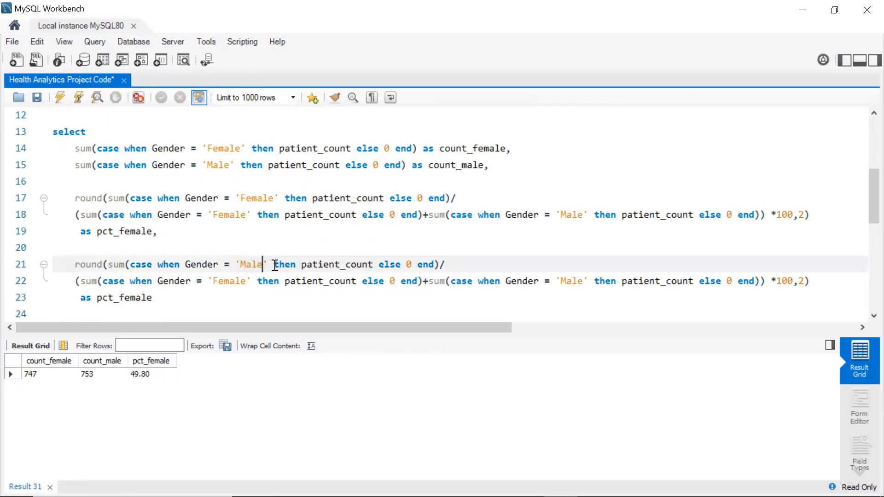
Rename the copy's alias to pct_male and execute the query
left_click(130, 297)
key("BackSpace")
key("BackSpace")
left_click(153, 297)
scroll(154, 286, "down", 1)
left_click(60, 97)
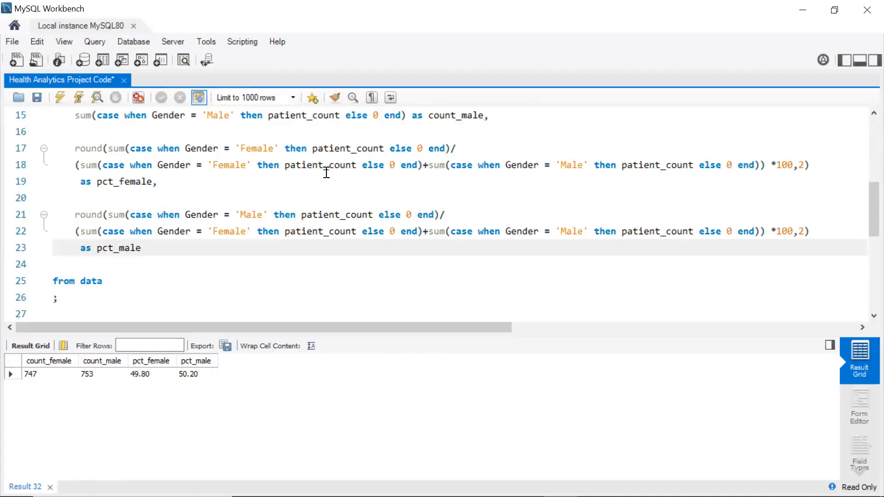
scroll(326, 173, "up", 4)
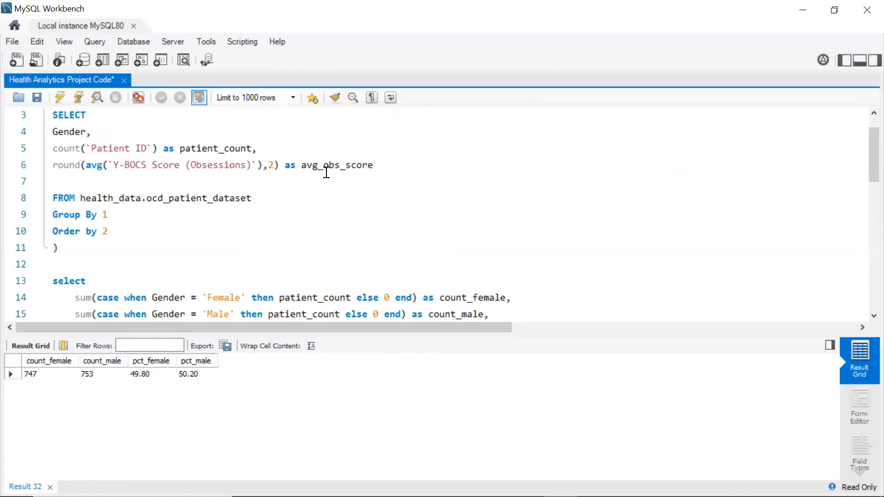
Comment out the whole first query, including the CTE and the final select
scroll(326, 173, "up", 1)
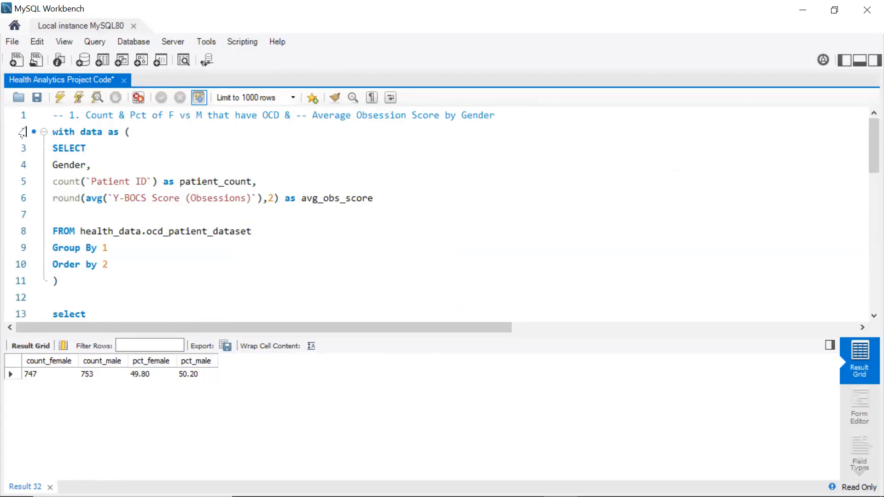
left_click_drag(53, 133, 109, 309)
key("ctrl+/")
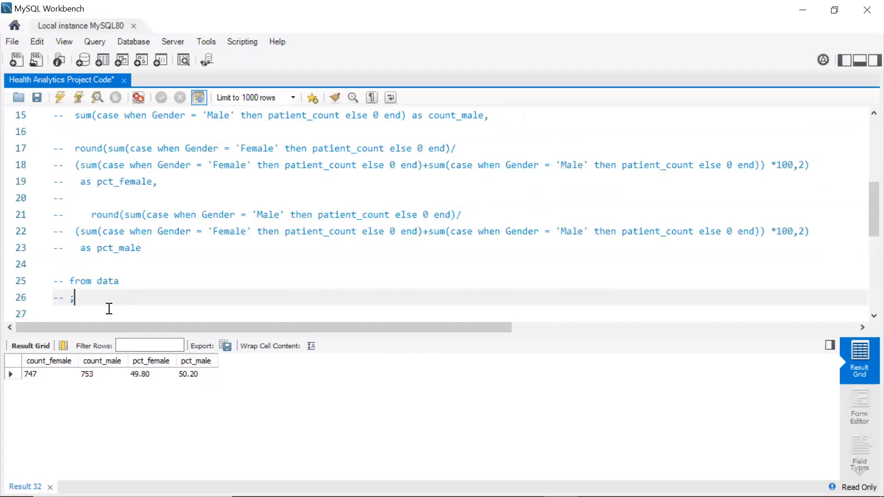
Insert a blank line below the second question's heading and show the schema navigator sidebar
scroll(217, 163, "down", 5)
scroll(217, 163, "up", 3)
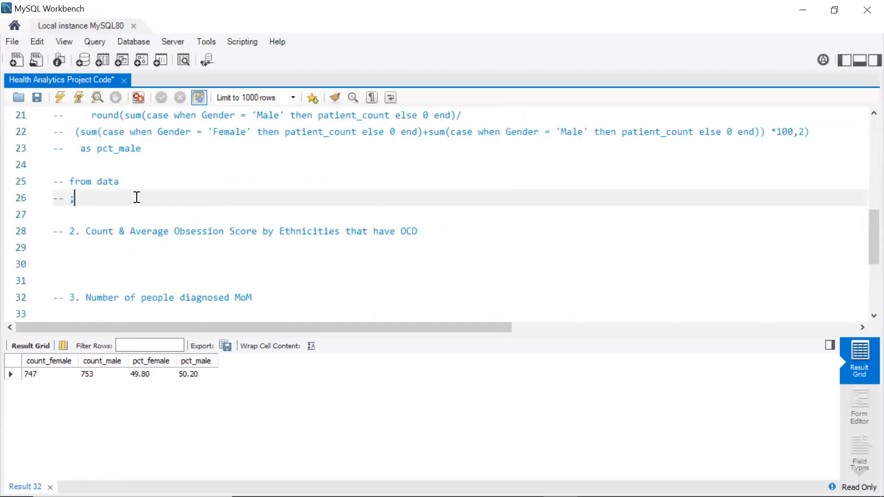
left_click(89, 248)
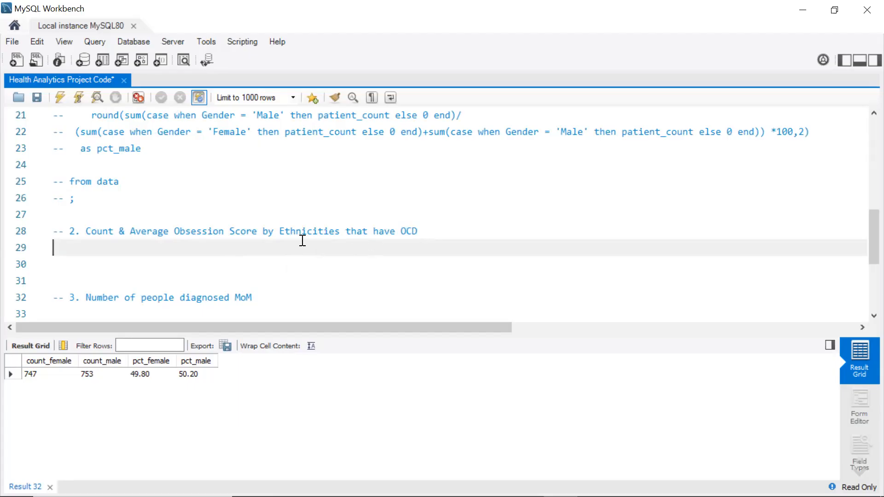
key("Return")
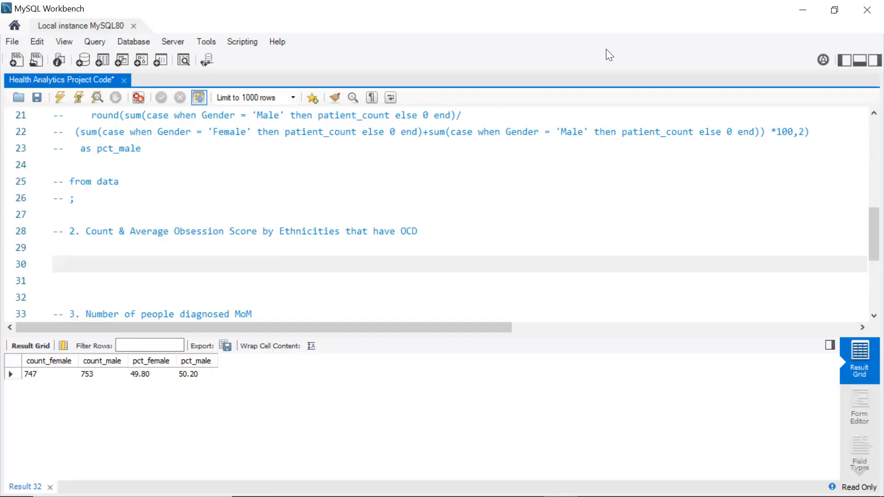
left_click(843, 59)
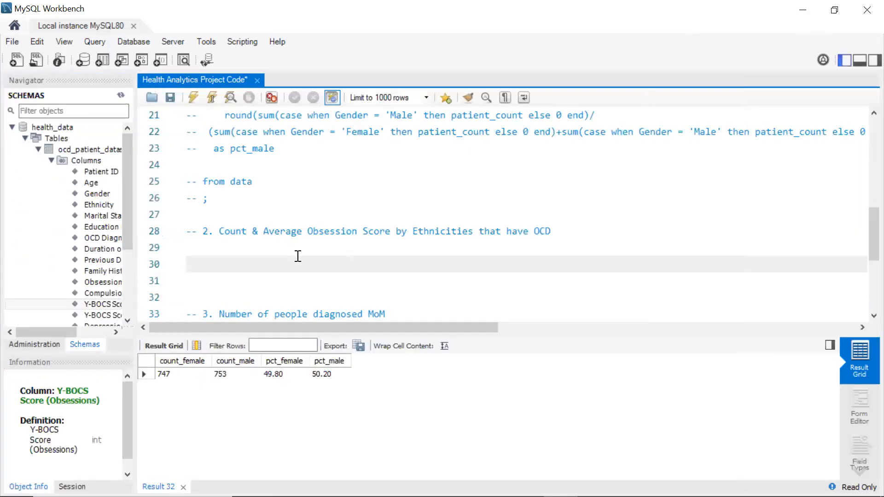
Rewrite the second heading's end as "Count of Patients by Ethnicity and their respective"
left_click(558, 234)
key("BackSpace")
key("BackSpace")
key("BackSpace")
key("BackSpace")
key("BackSpace")
key("BackSpace")
key("BackSpace")
key("BackSpace")
key("BackSpace")
key("BackSpace")
key("BackSpace")
key("BackSpace")
key("BackSpace")
key("BackSpace")
key("BackSpace")
key("BackSpace")
key("BackSpace")
key("BackSpace")
key("BackSpace")
key("BackSpace")
key("BackSpace")
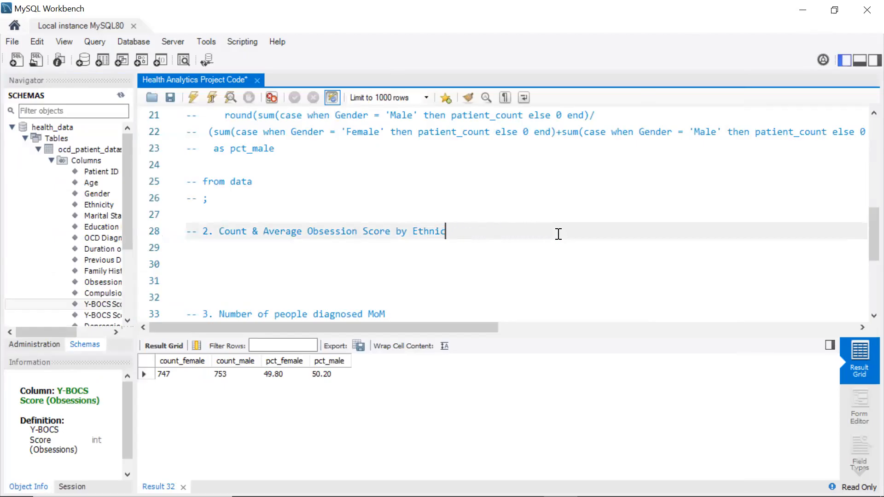
key("BackSpace")
key("BackSpace")
key("BackSpace")
key("BackSpace")
key("BackSpace")
key("BackSpace")
key("BackSpace")
key("BackSpace")
key("BackSpace")
key("BackSpace")
key("BackSpace")
key("BackSpace")
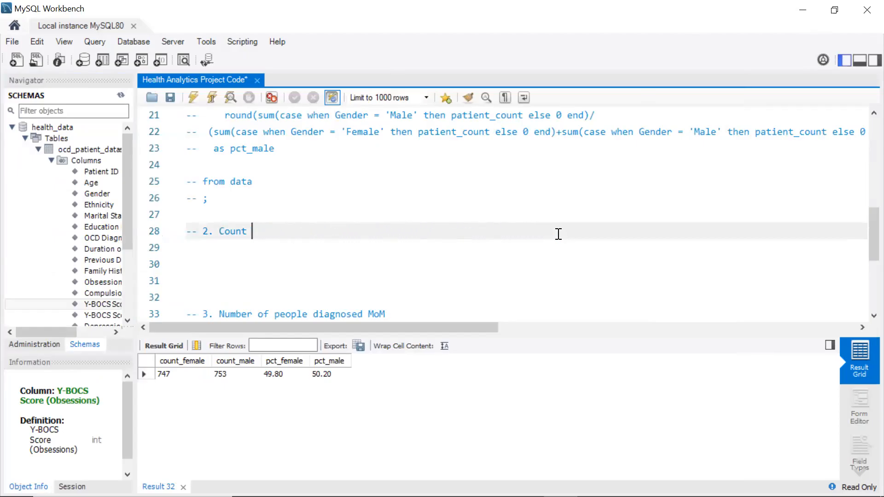
type("Count of Patien")
key("BackSpace")
key("BackSpace")
key("BackSpace")
key("BackSpace")
key("BackSpace")
type("atients b")
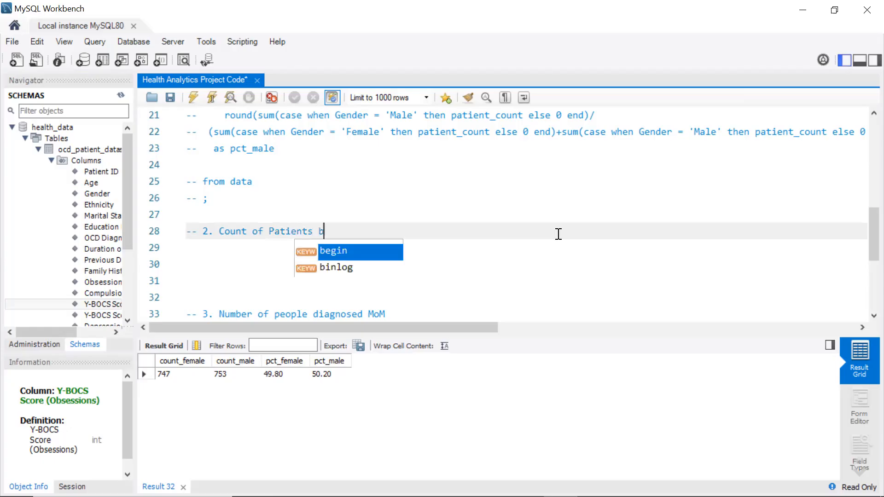
type("y E")
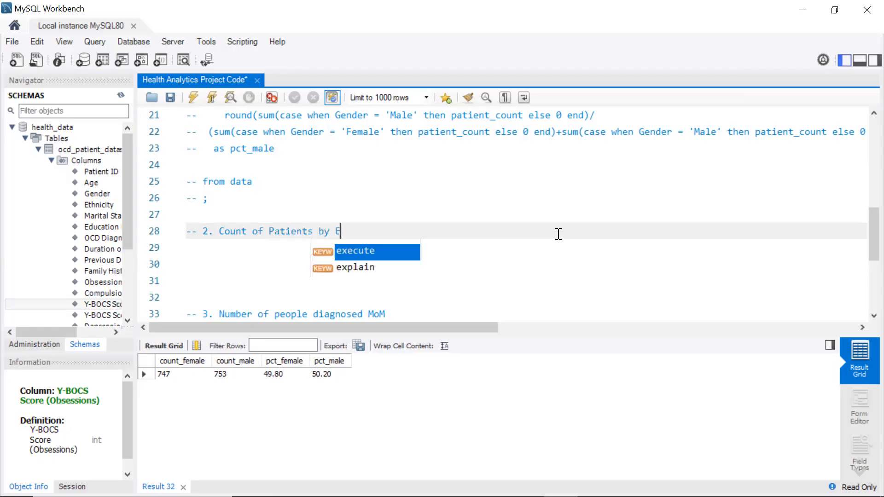
type("th")
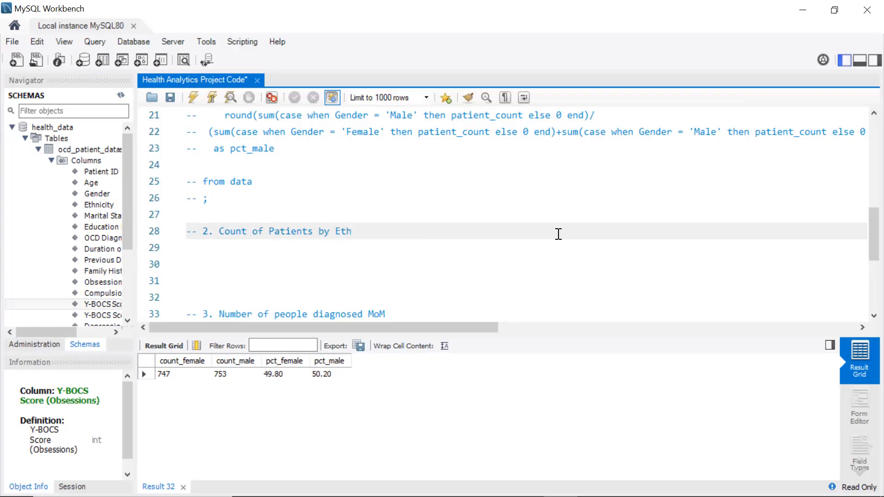
type("nicity and their")
key("BackSpace")
key("BackSpace")
type("ir respective")
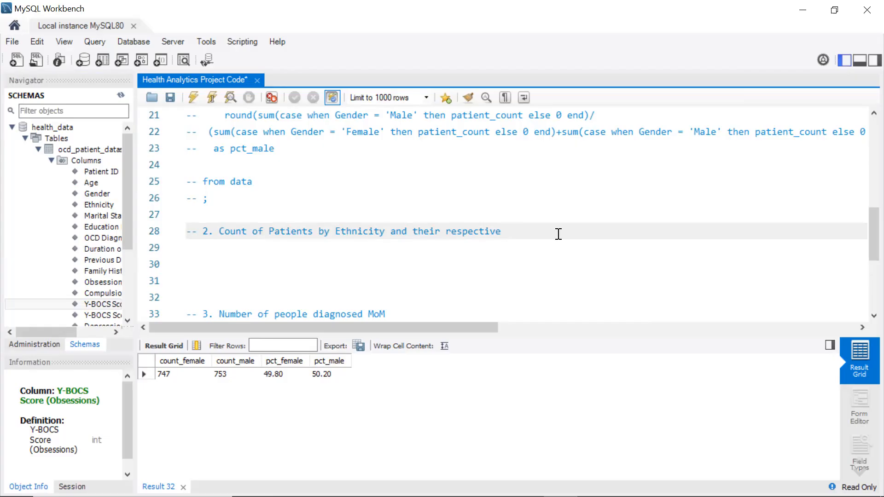
Copy "Average Obsession Score" from question 4's heading, append it to the second heading, and add blank lines below
scroll(559, 234, "down", 3)
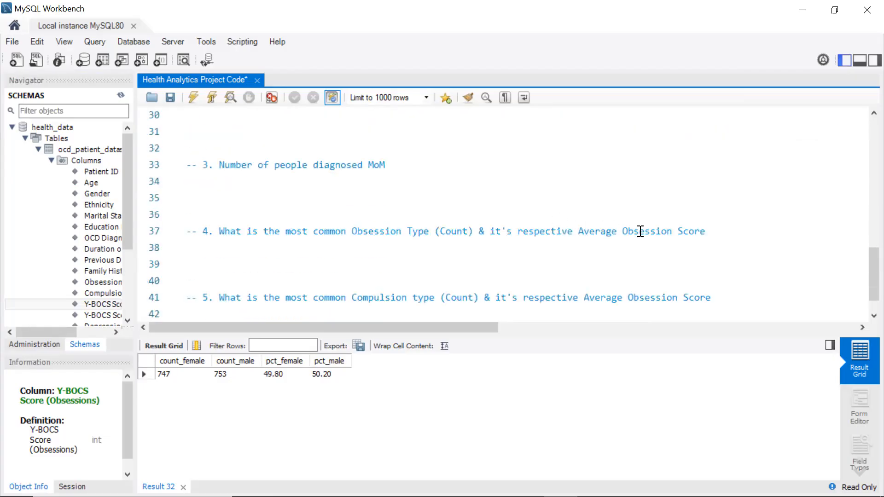
left_click_drag(707, 234, 578, 234)
key("ctrl+c")
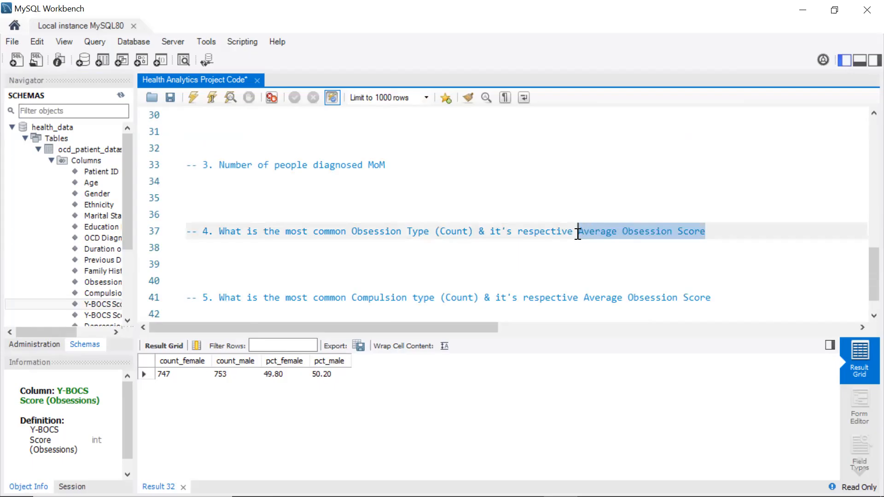
scroll(479, 192, "up", 10)
scroll(460, 217, "down", 2)
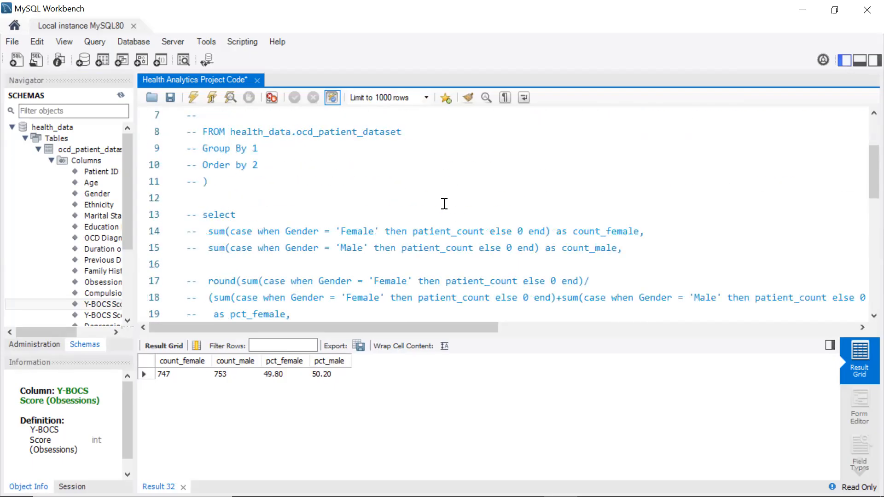
scroll(444, 203, "up", 2)
left_click_drag(444, 200, 442, 114)
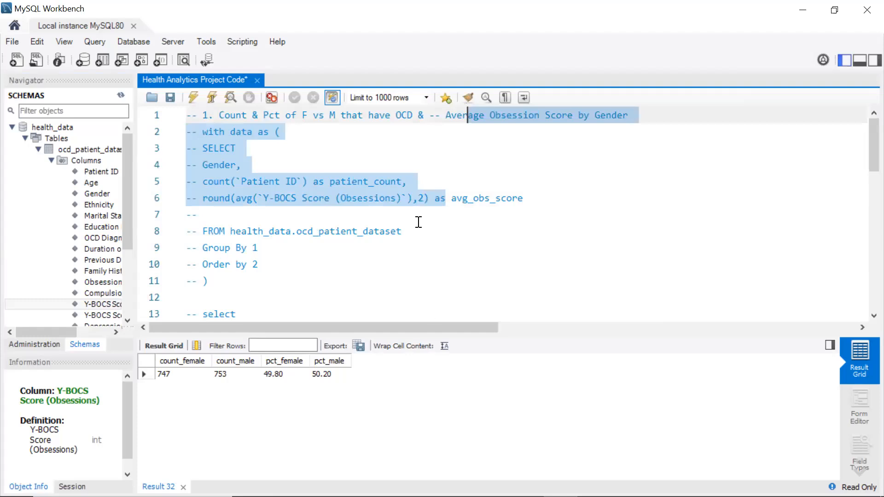
scroll(418, 221, "down", 6)
left_click(523, 248)
key("ctrl+v")
key("Return")
key("Return")
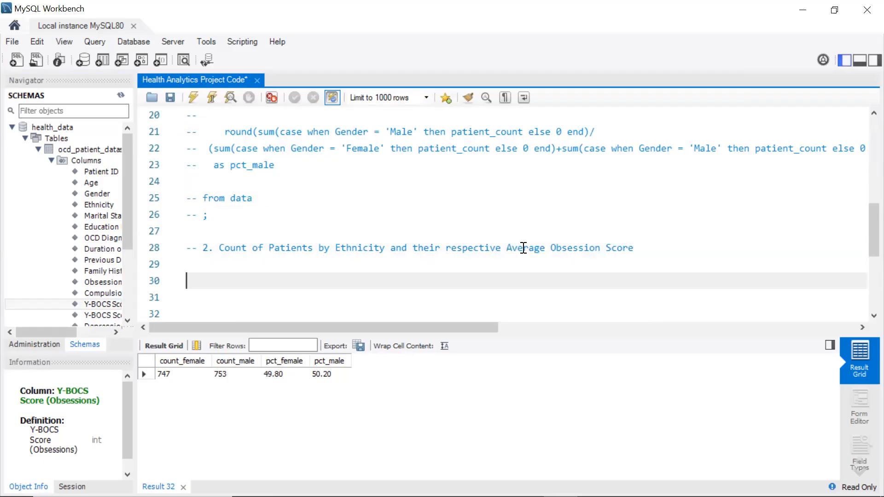
Start a select query listing Ethnicity and count(`Patient ID`) as patient_count
type("select")
key("Return")
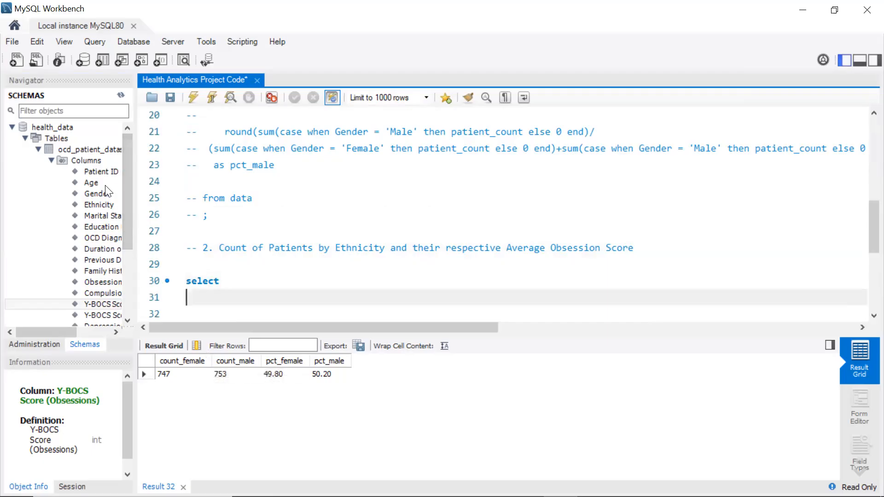
left_click_drag(103, 205, 247, 295)
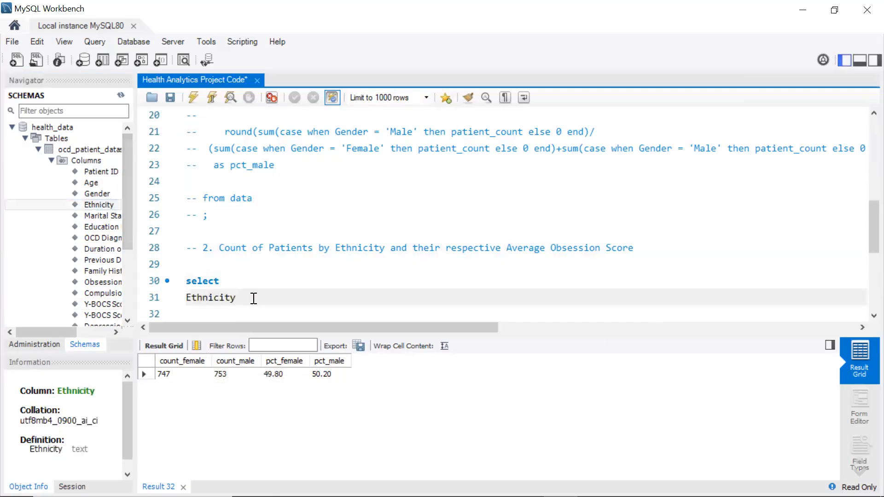
type(",")
key("Return")
type("coun")
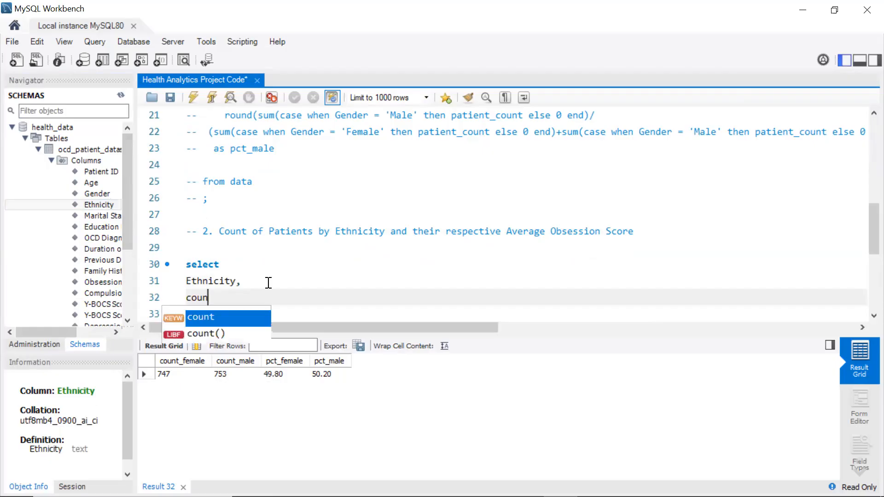
left_click(218, 328)
left_click(218, 328)
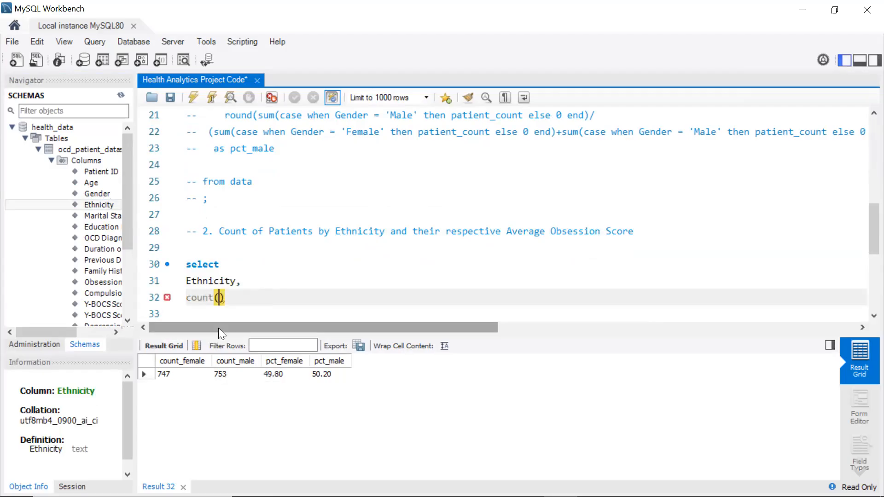
double_click(111, 171)
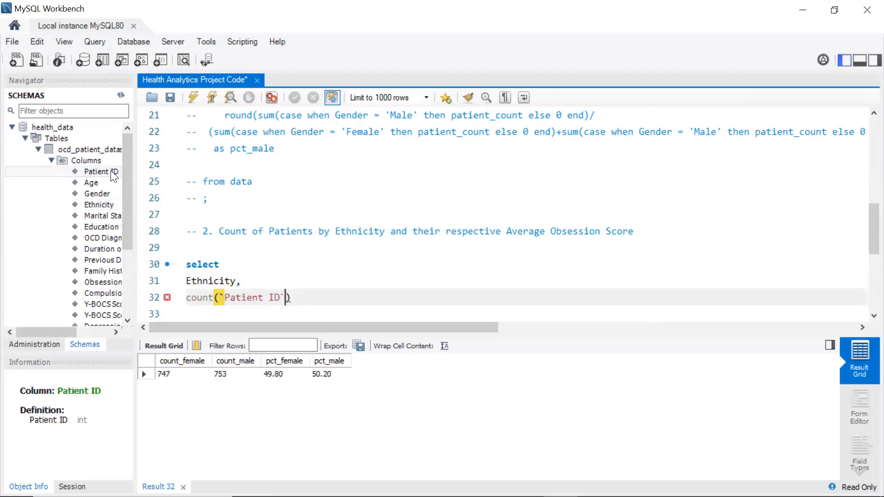
key("Right")
type("as pa")
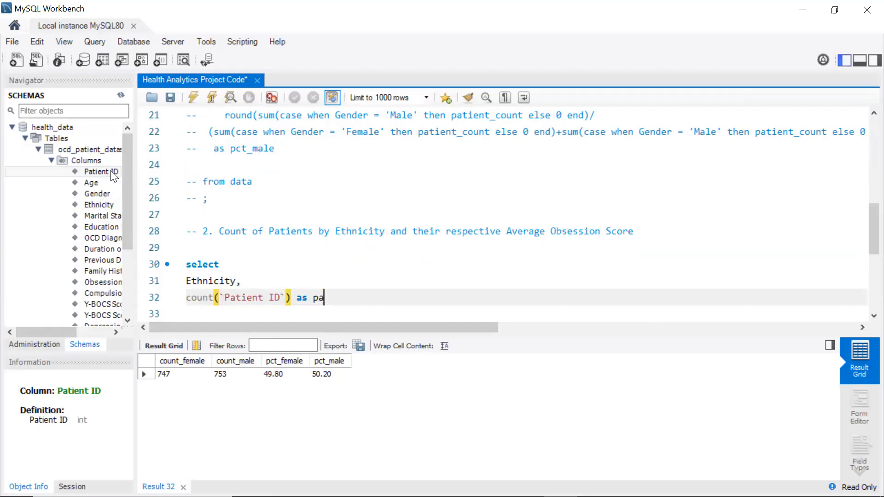
type("tient_count,")
key("Return")
Add avg(`Y-BOCS Score (Obsessions)`) as obs_score to the select list
type("a")
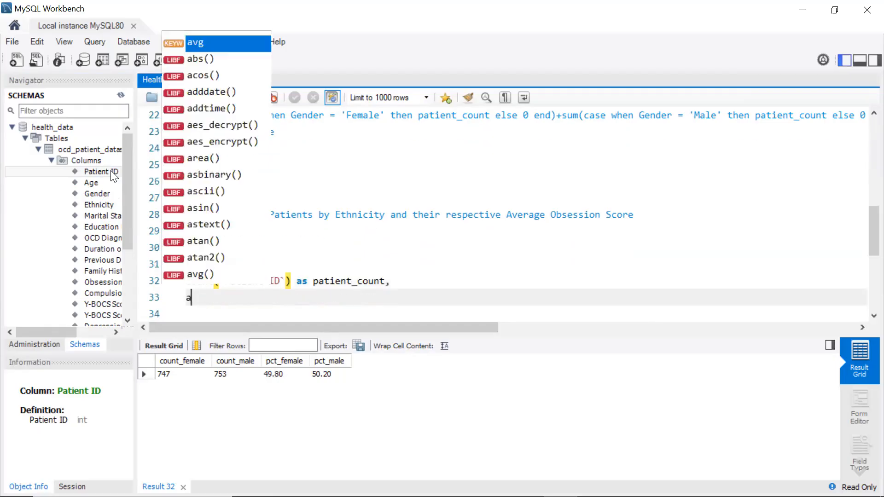
type("vg(")
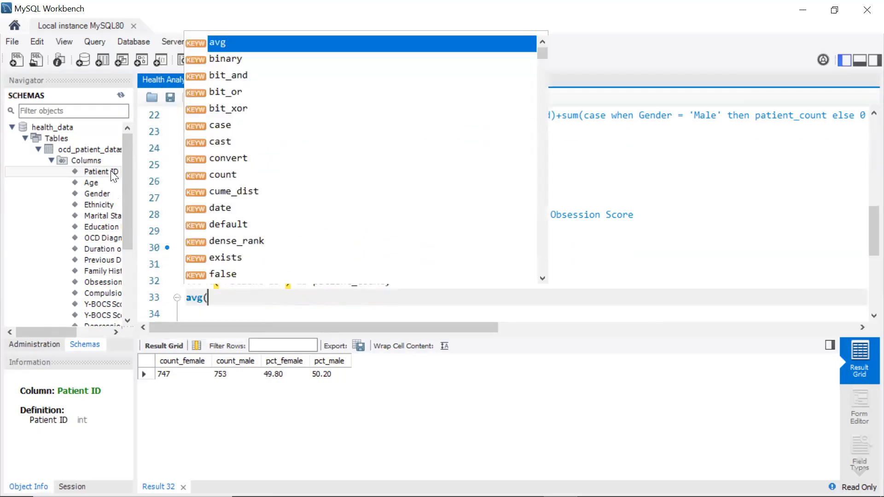
type(")")
key("Left")
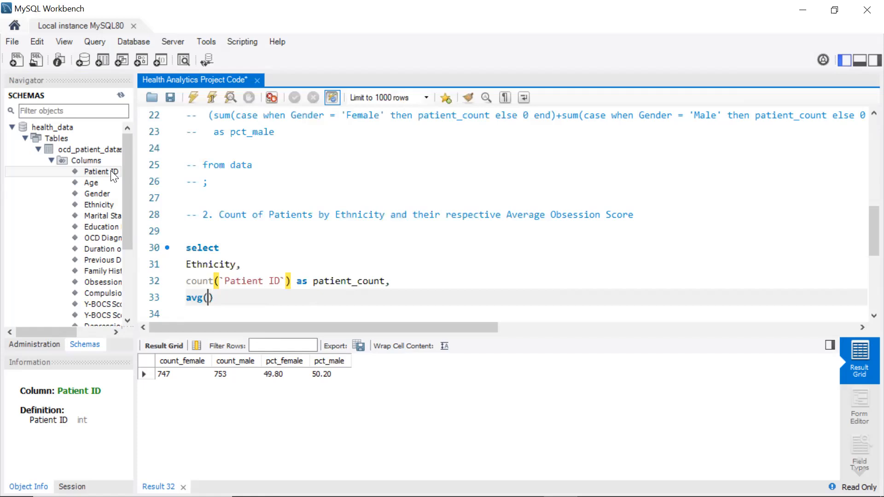
double_click(103, 306)
key("End")
type("as ")
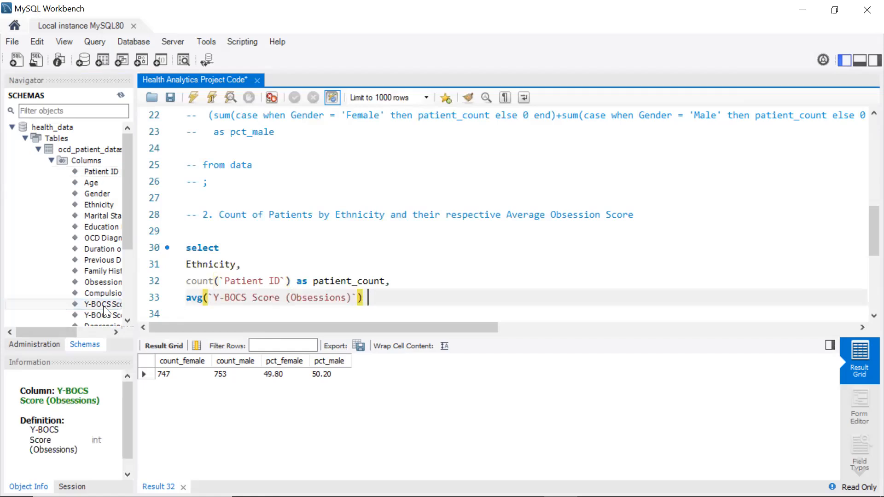
type("abs")
key("BackSpace")
key("BackSpace")
key("BackSpace")
type("obs_score")
key("Return")
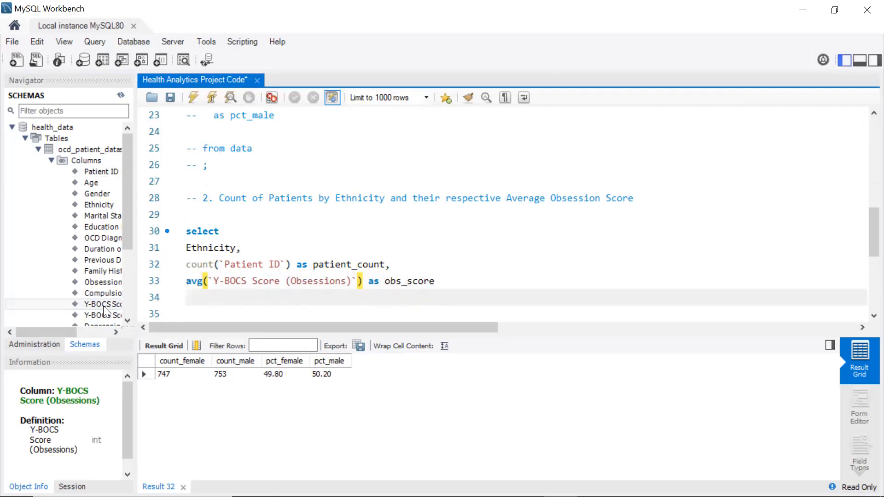
Add a From clause using health_data.ocd_patient_dataset copied from the first query
type("From")
scroll(200, 206, "up", 7)
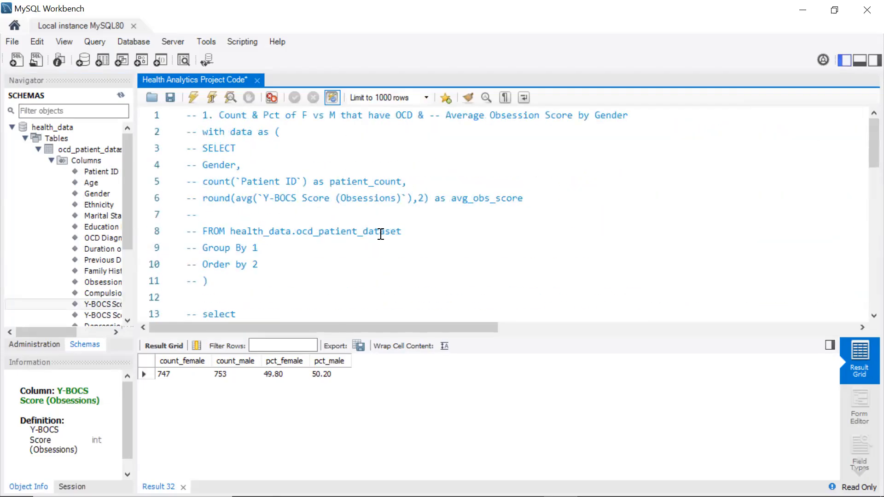
left_click_drag(404, 234, 229, 231)
key("ctrl+c")
scroll(217, 257, "down", 12)
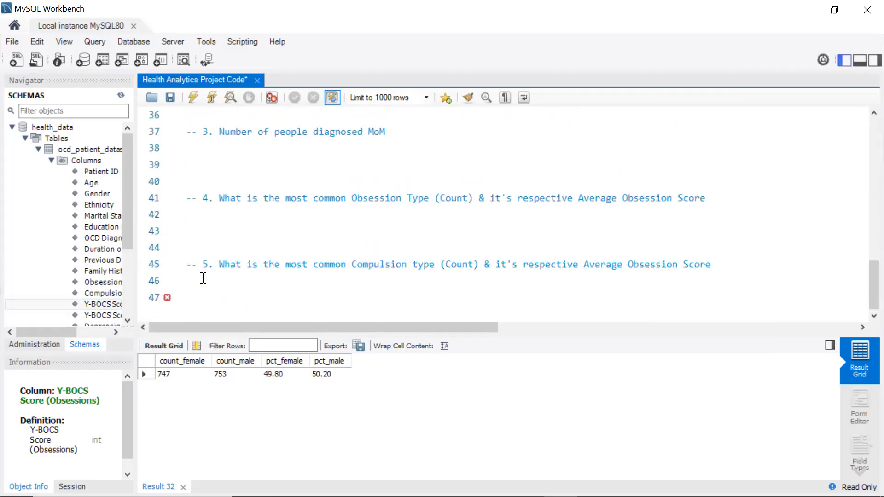
scroll(219, 271, "up", 3)
left_click(237, 236)
key("ctrl+v")
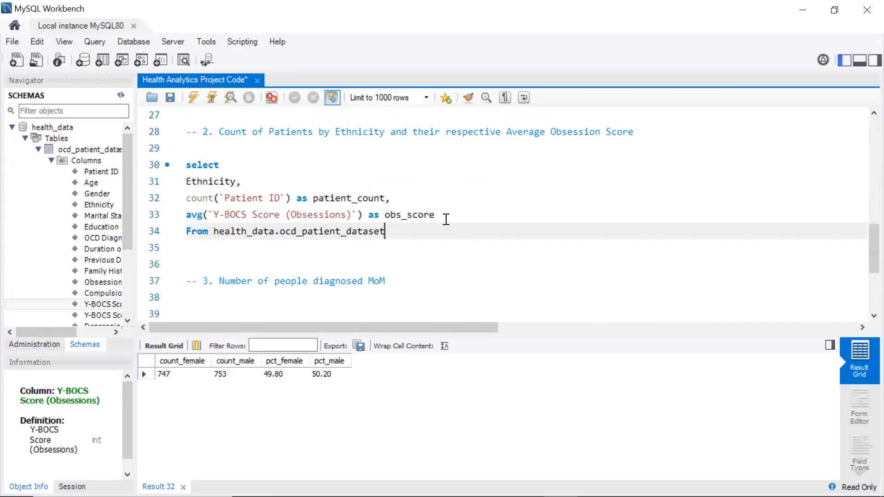
Indent the three selected column lines and save the script
left_click_drag(442, 217, 180, 183)
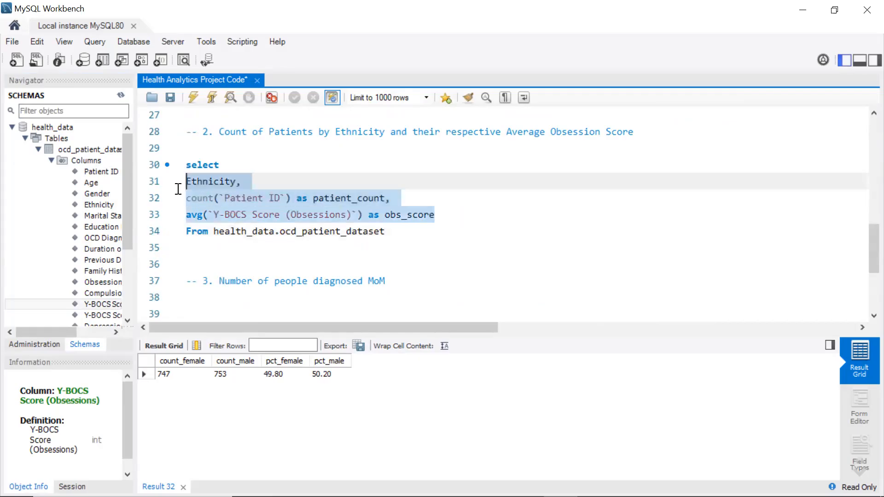
key("Tab")
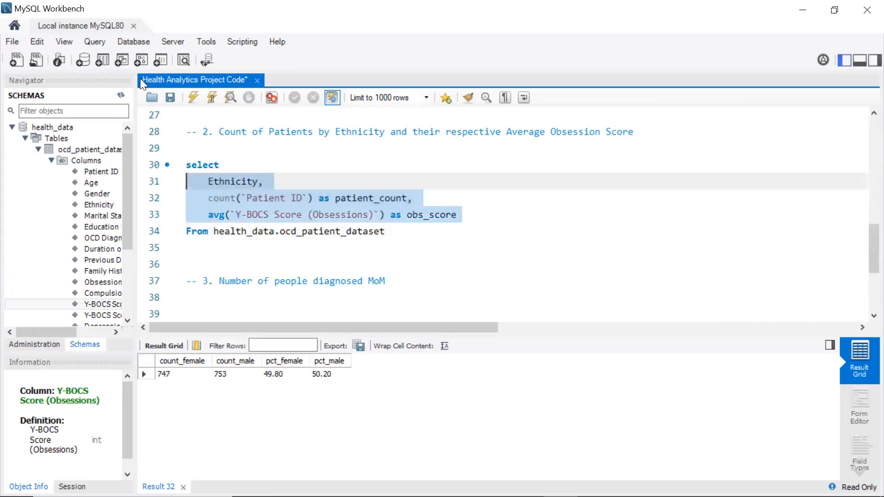
left_click(170, 99)
Add Group by 1 and Order by 2; clauses to the ethnicity query
left_click(400, 241)
left_click(395, 231)
key("Return")
type("G")
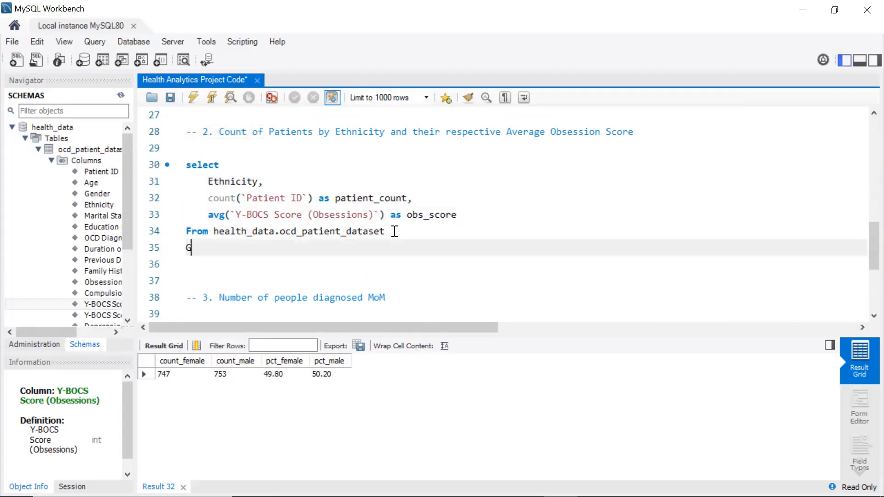
type("roup by 1")
key("Return")
type("Order ")
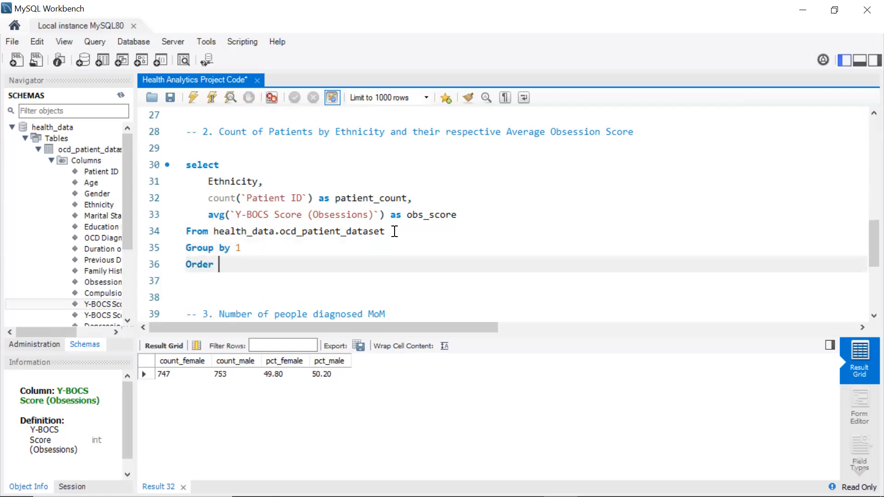
type("by 2")
key("Down")
key("BackSpace")
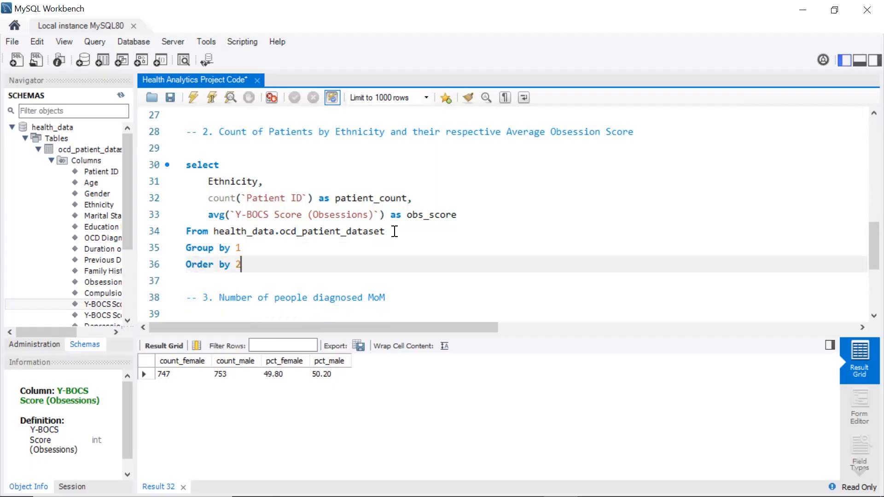
type(";")
Run the ethnicity query and export its result set as a CSV file named ethnicity
left_click_drag(270, 264, 180, 167)
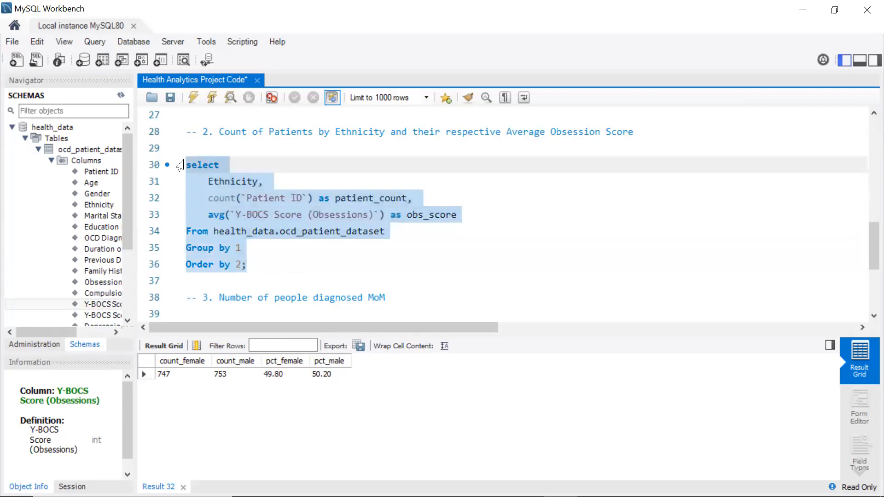
left_click(193, 99)
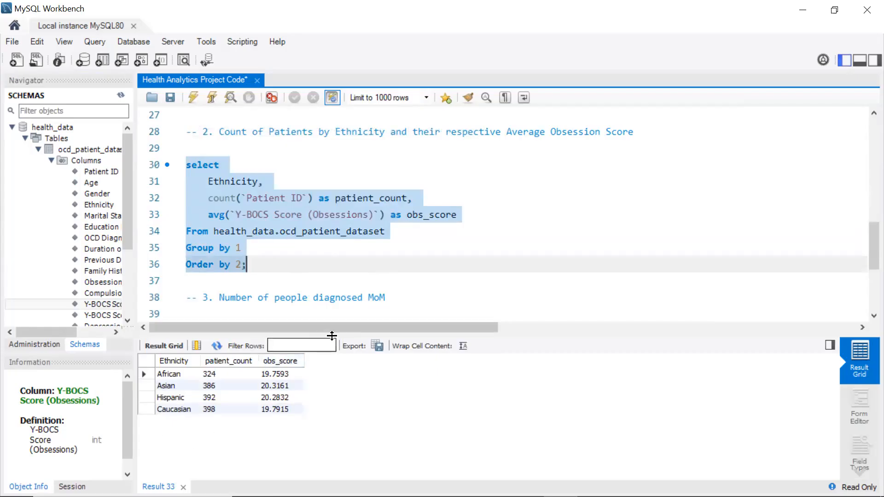
left_click(373, 346)
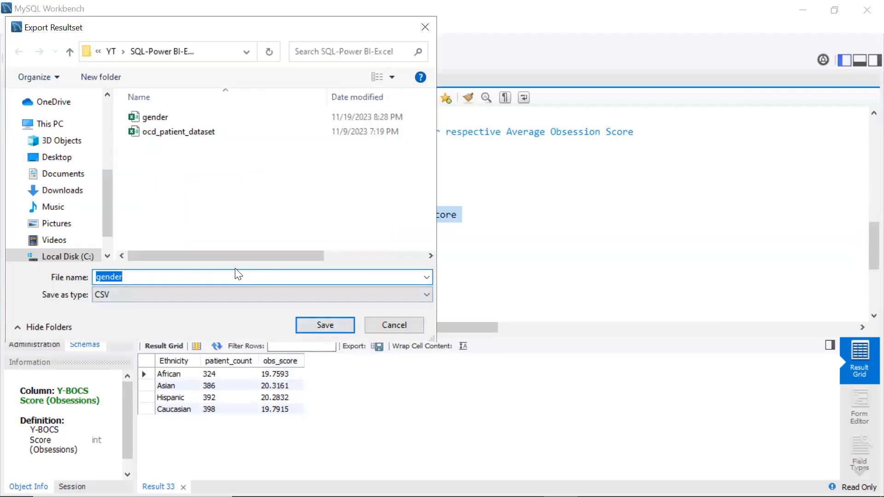
type("ethnicity")
left_click(328, 325)
Edit the third question's comment to read 'Number of people diagnosed with OCD MoM'
scroll(398, 241, "down", 2)
left_click(206, 223)
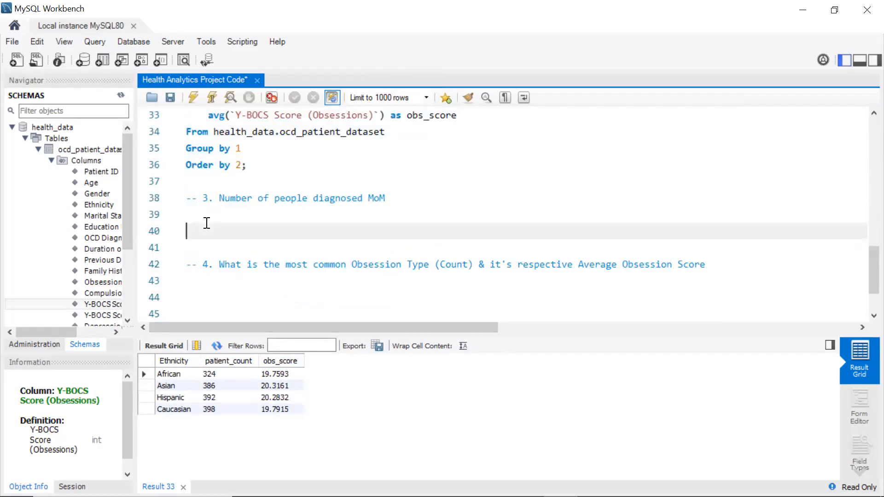
left_click(363, 198)
type("wi ")
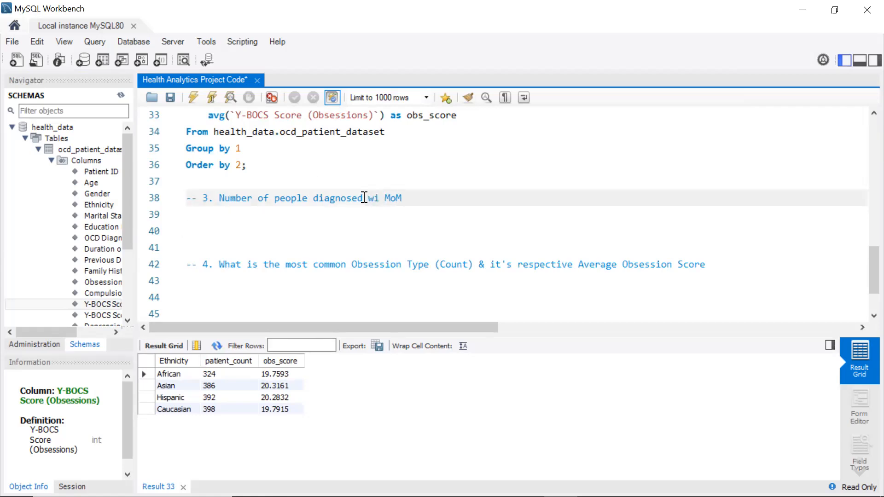
type("th OCD")
Check the OCD Diagnosis Date column's definition and start an alter table statement under the third comment
left_click(200, 226)
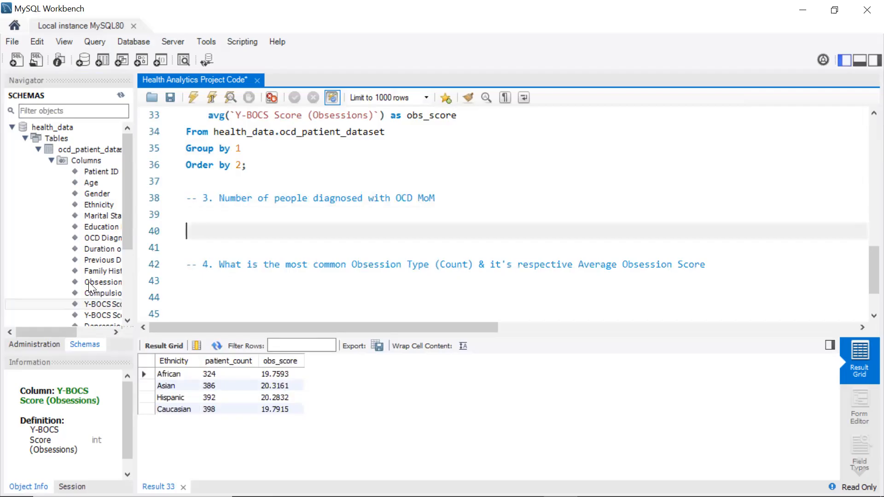
left_click(90, 238)
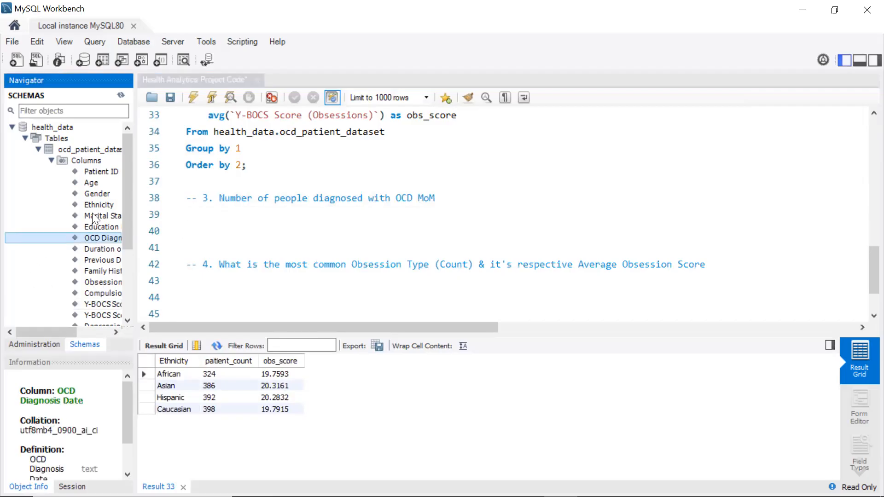
scroll(88, 211, "down", 1)
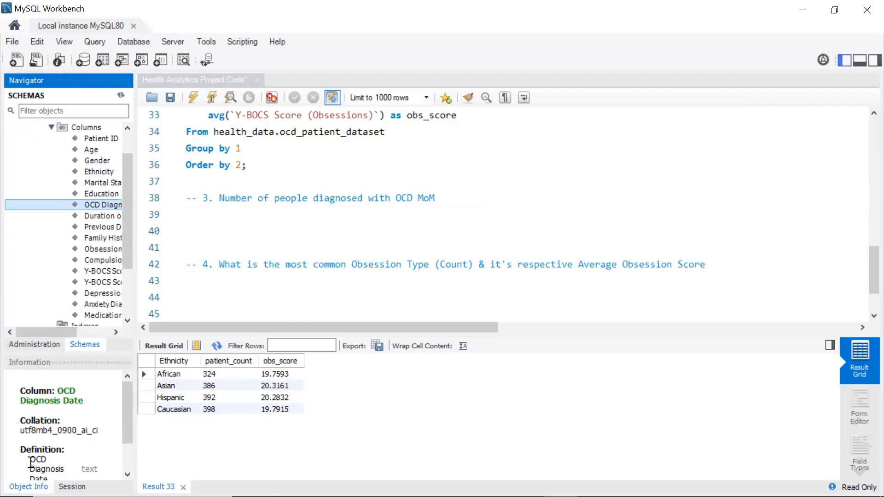
scroll(48, 458, "down", 2)
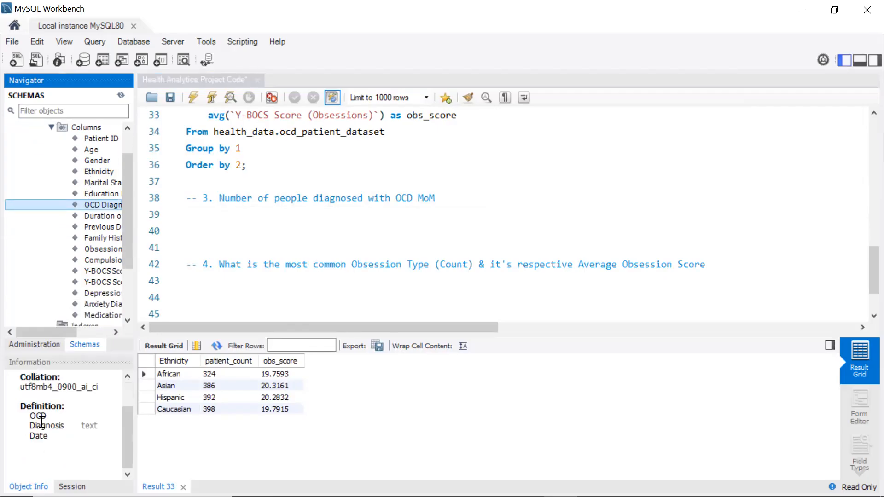
left_click(260, 222)
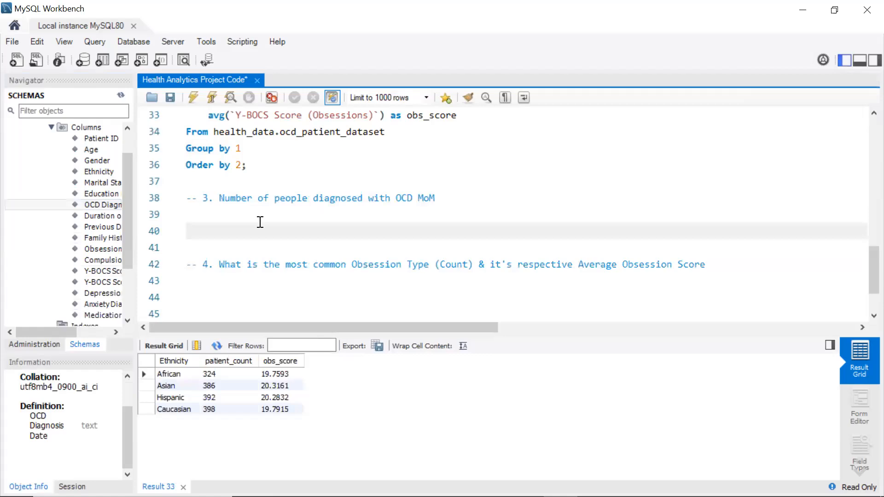
type("aa")
key("BackSpace")
key("BackSpace")
type("alter table")
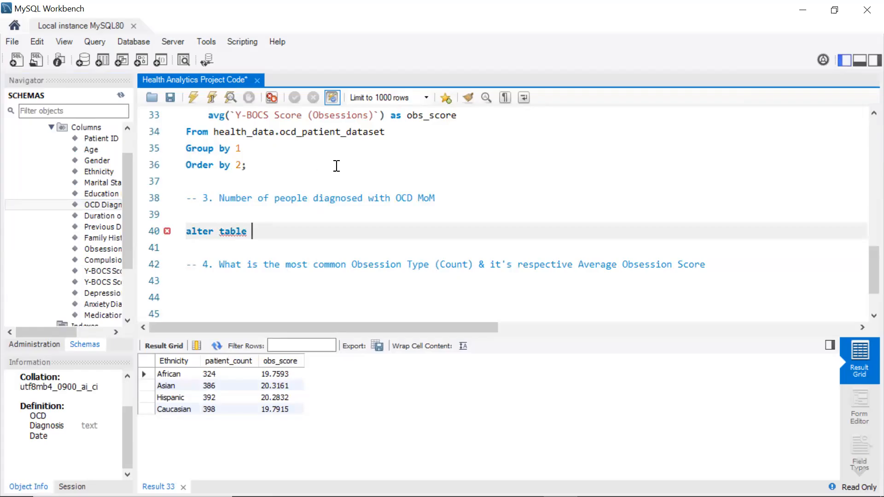
Copy health_data.ocd_patient_dataset from the ethnicity query into the alter table statement and start a new line
scroll(312, 204, "up", 3)
scroll(312, 203, "down", 1)
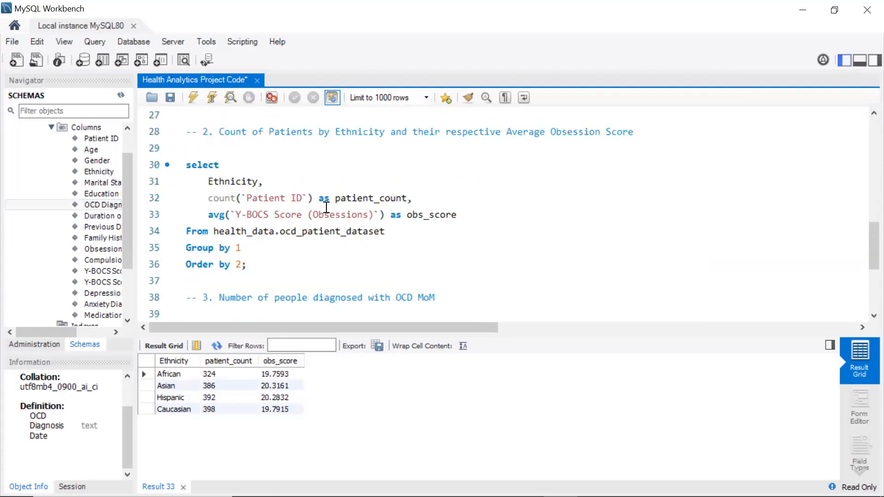
left_click(385, 233)
mouse_move(386, 233)
left_mouse_down()
mouse_move(236, 215)
mouse_move(214, 232)
left_mouse_up()
key("ctrl+c")
scroll(214, 232, "down", 3)
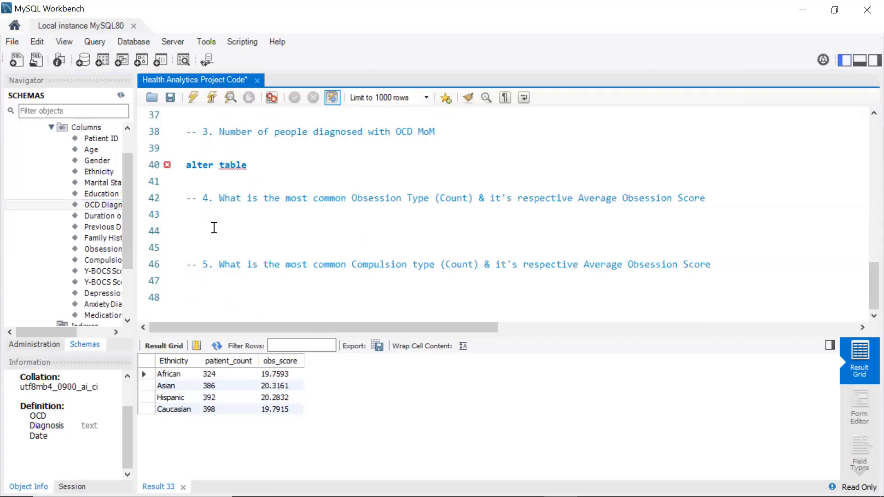
left_click(271, 160)
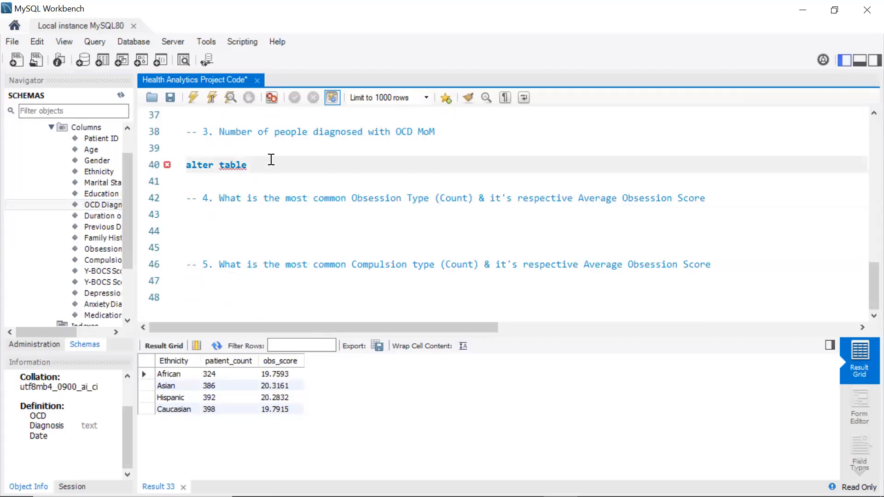
key("ctrl+v")
type("\\")
key("BackSpace")
key("Return")
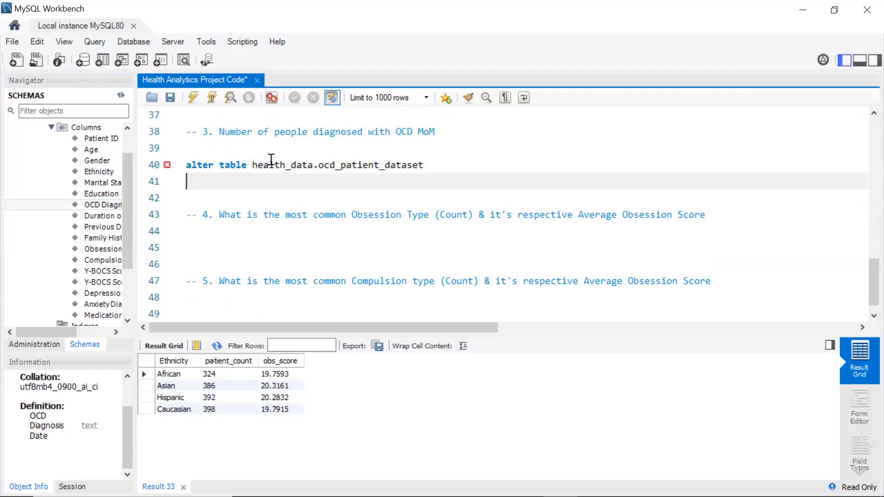
Add modify `OCD Diagnosis Date` date; and execute the alter table statement
type("modify")
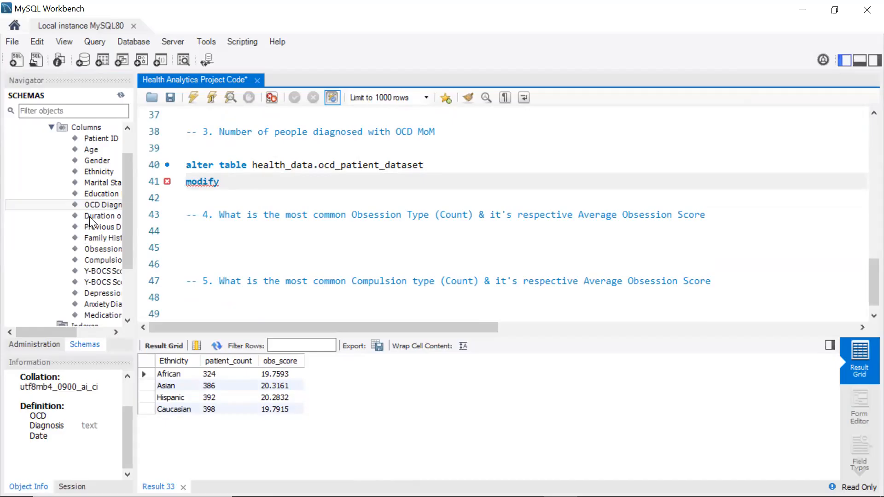
double_click(97, 206)
type("date")
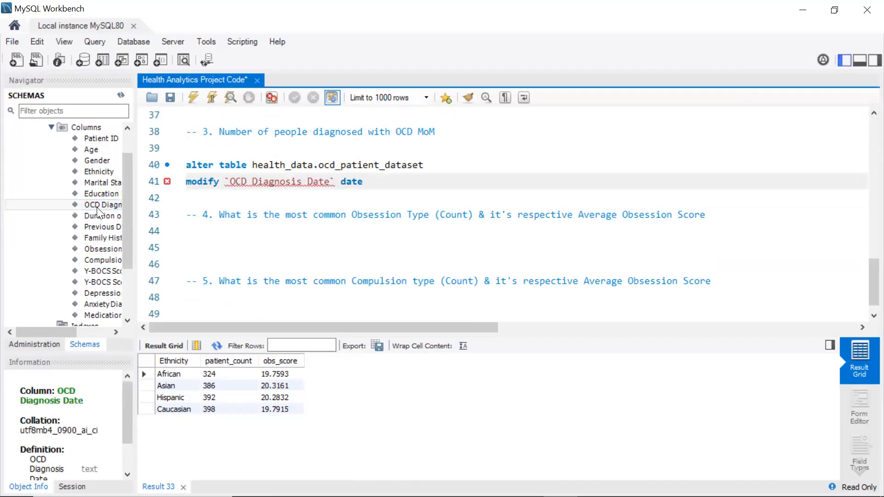
type(";")
left_click_drag(369, 181, 186, 165)
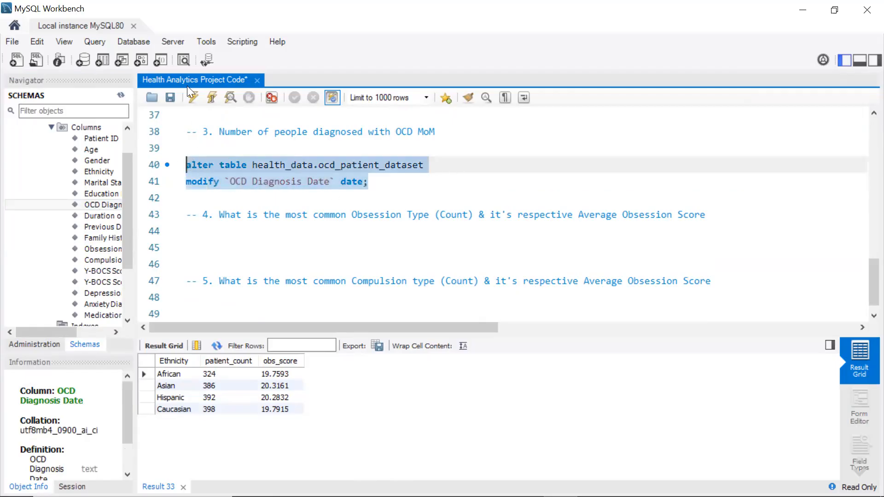
left_click(193, 98)
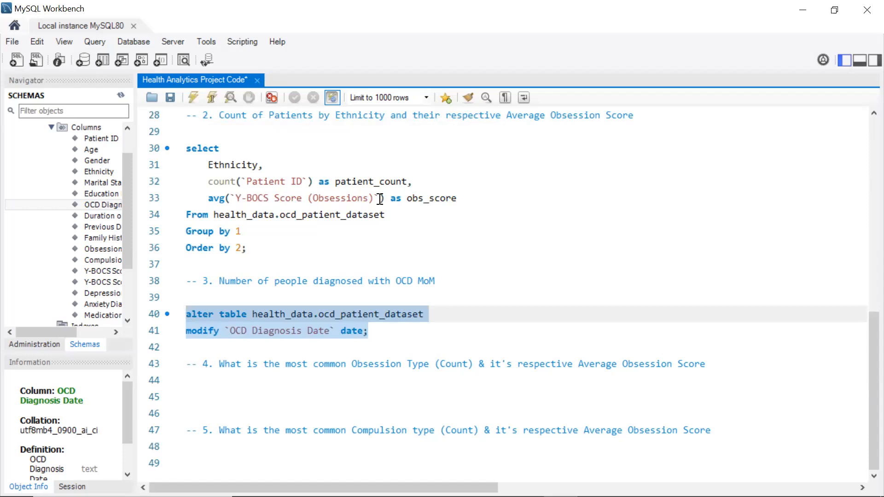
Refresh the schema's column list and inspect the OCD Diagnosis Date column's data type
left_click(89, 127)
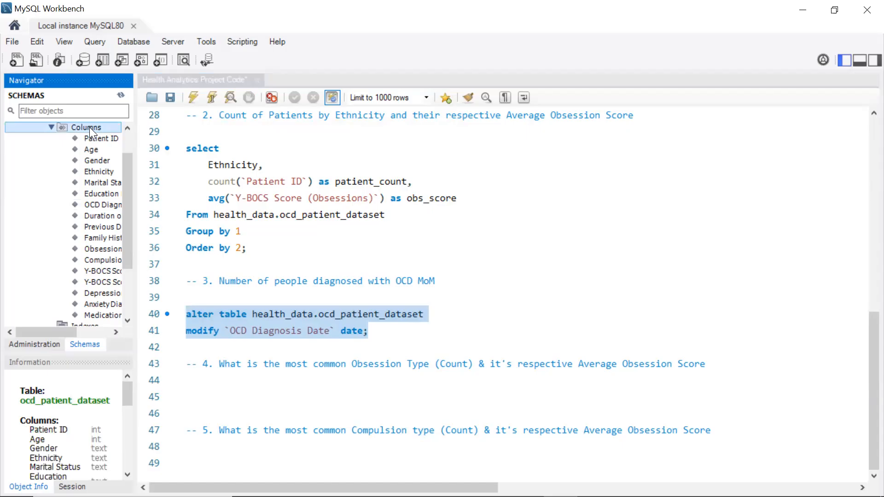
right_click(89, 127)
left_click(112, 167)
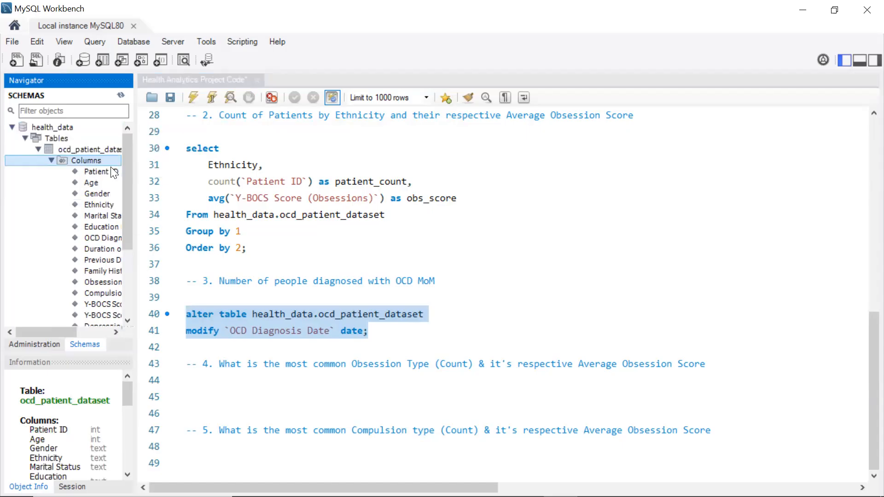
left_click(94, 237)
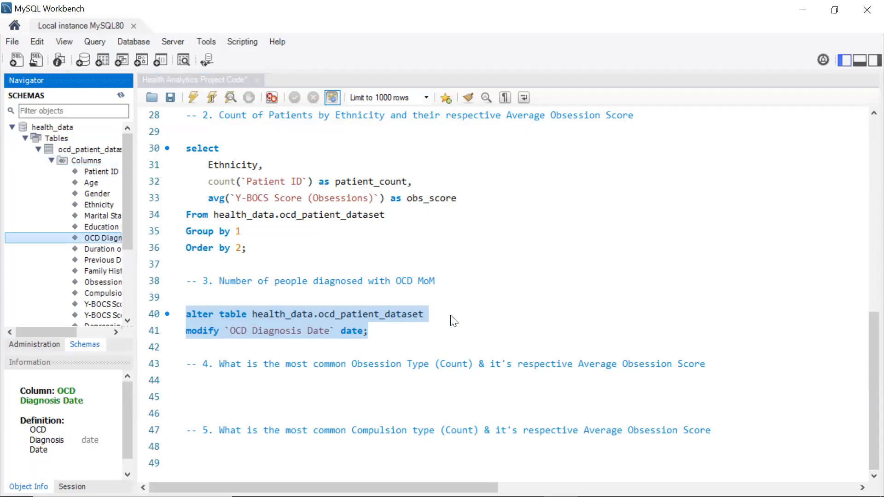
Comment out the alter table statement, add blank lines below it, and save the script
key("ctrl+slash")
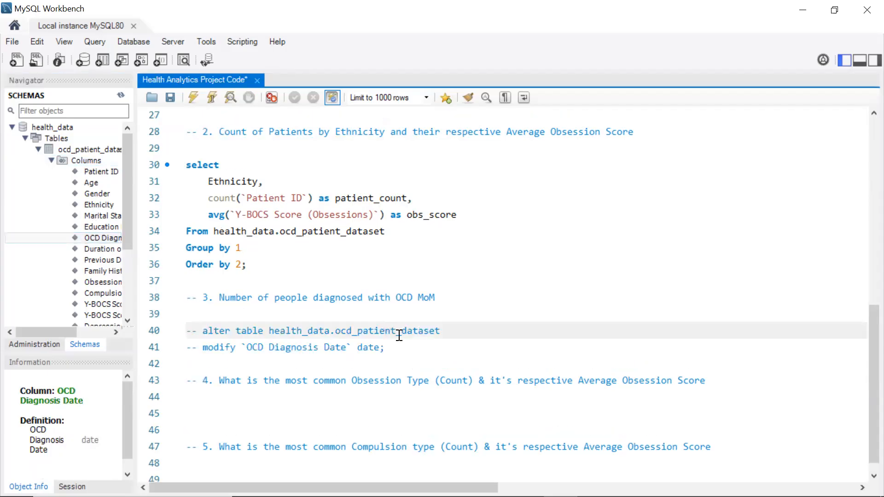
left_click(406, 349)
key("Return")
key("Return")
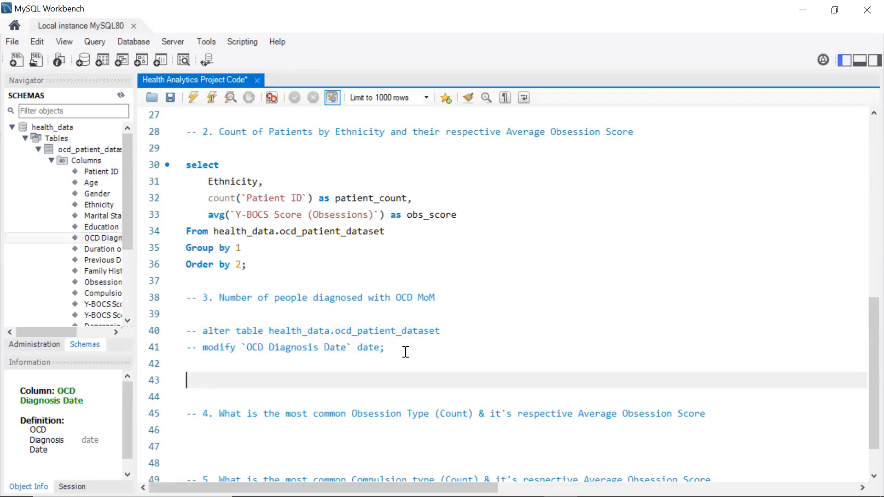
left_click(169, 98)
Start a date_format() call on the `OCD Diagnosis Date` column below the commented statement
scroll(387, 327, "down", 1)
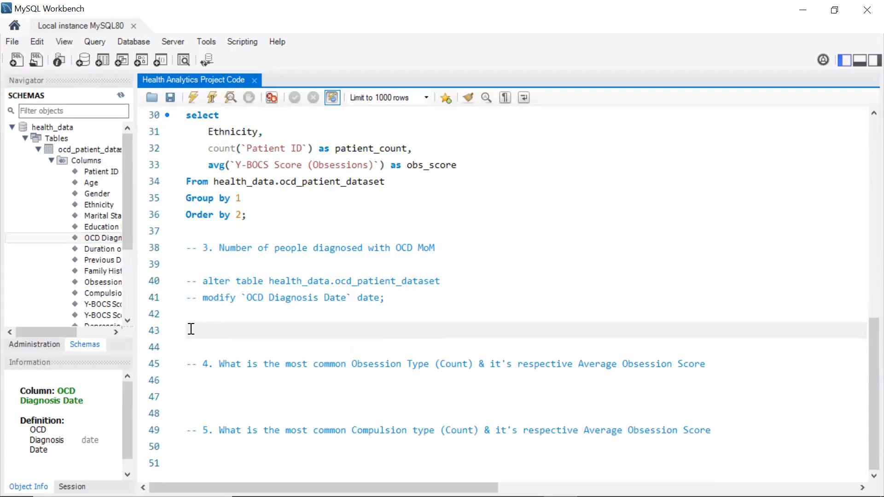
type("date")
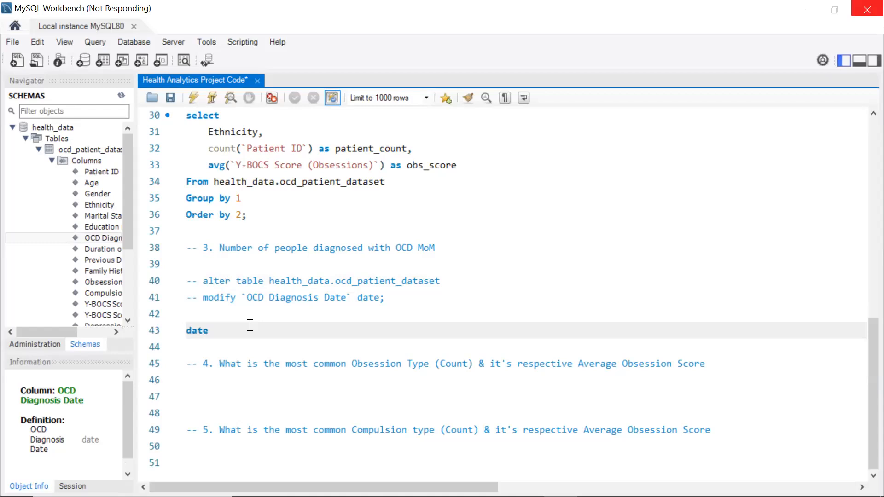
type("_for")
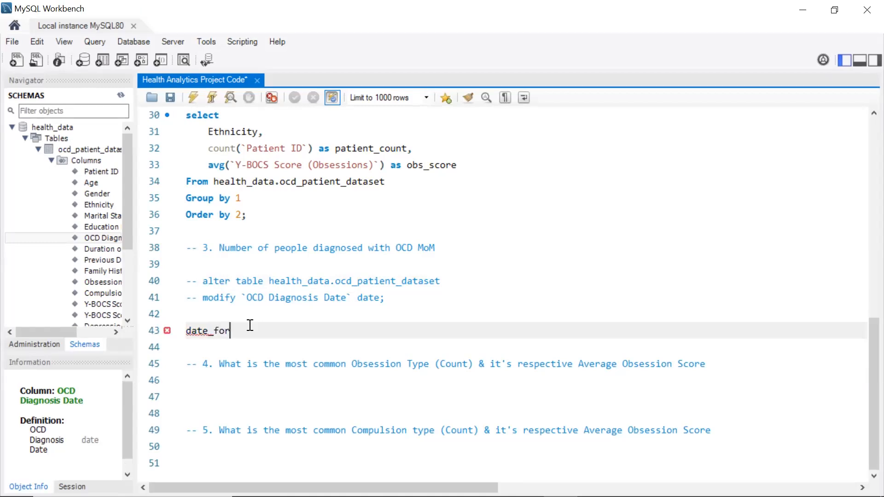
type("mat()")
double_click(108, 239)
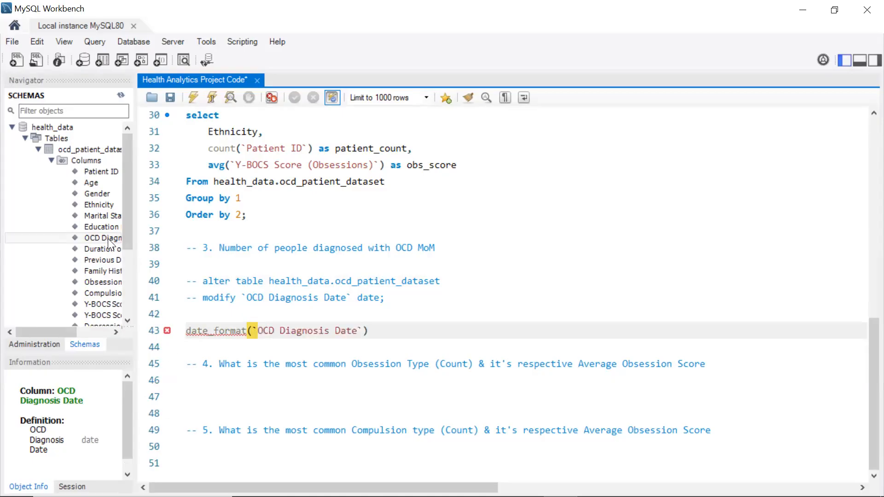
Give date_format the format string '%Y-%m-01 00:00:00'
type(", ")
type("%Y-%m-01")
key("Left")
key("Left")
key("Left")
key("Left")
key("Left")
key("Left")
key("Left")
key("Left")
key("Left")
key("Right")
type("'")
key("Right")
key("Right")
key("Right")
key("Right")
key("Right")
key("Right")
key("Right")
key("Right")
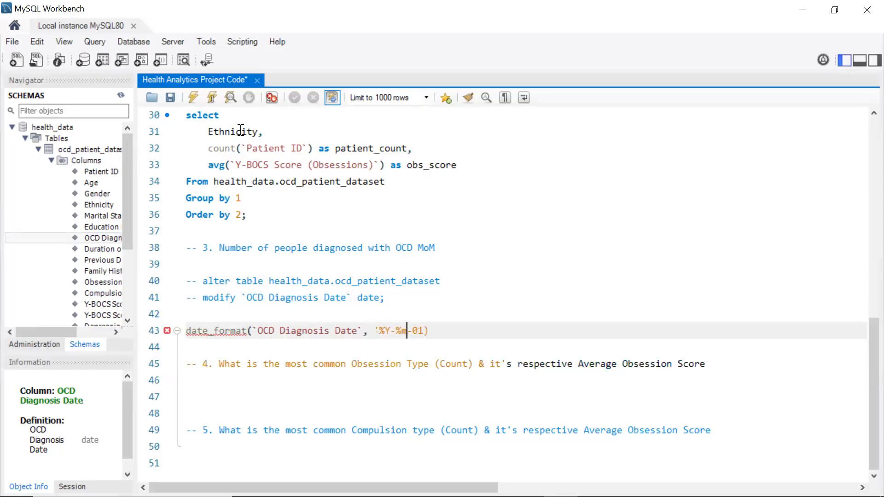
type("'")
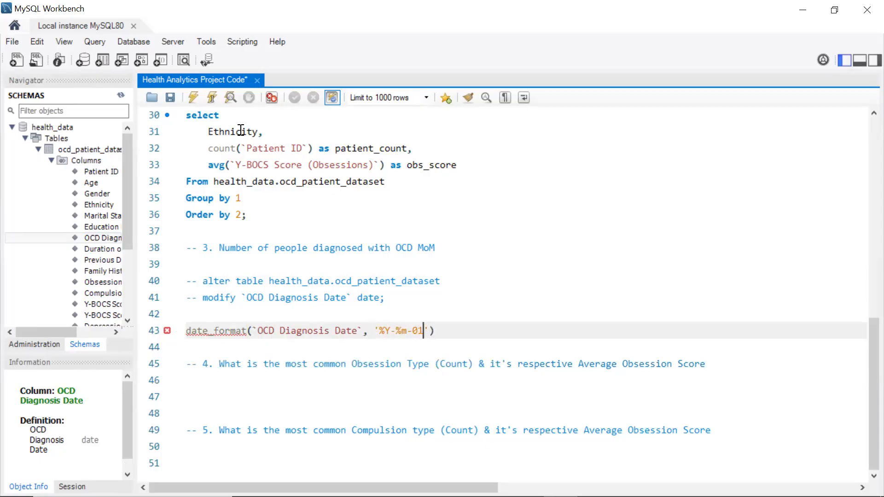
type(" 00")
type("\"")
key("BackSpace")
type("00:00")
key("Right")
key("Right")
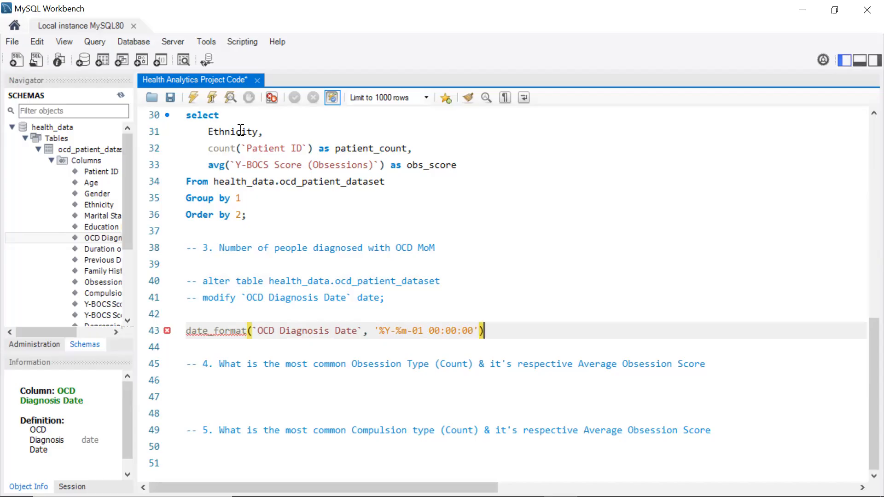
Alias the date_format expression as month and add a select keyword on the line above it
type("as month,")
left_click(191, 318)
type("select")
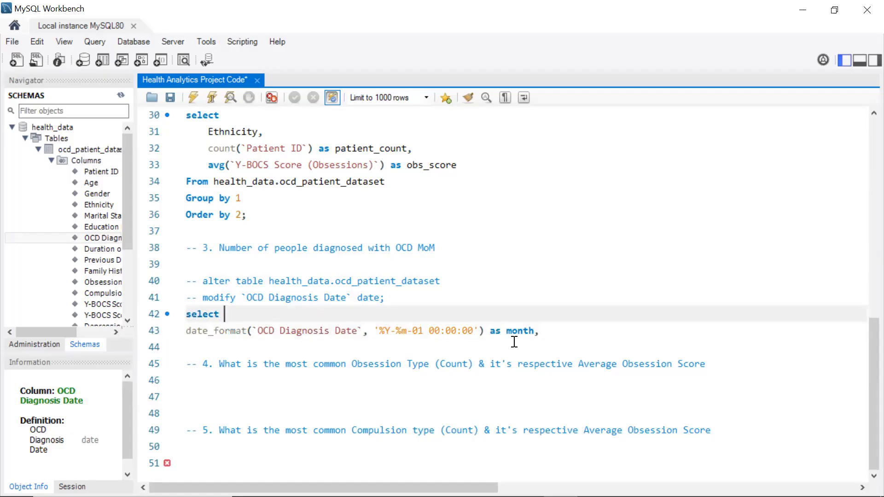
Add a from clause on health_data.ocd_patient_dataset, copying the table name from the query above
left_click(563, 332)
key("Return")
key("Return")
type("from")
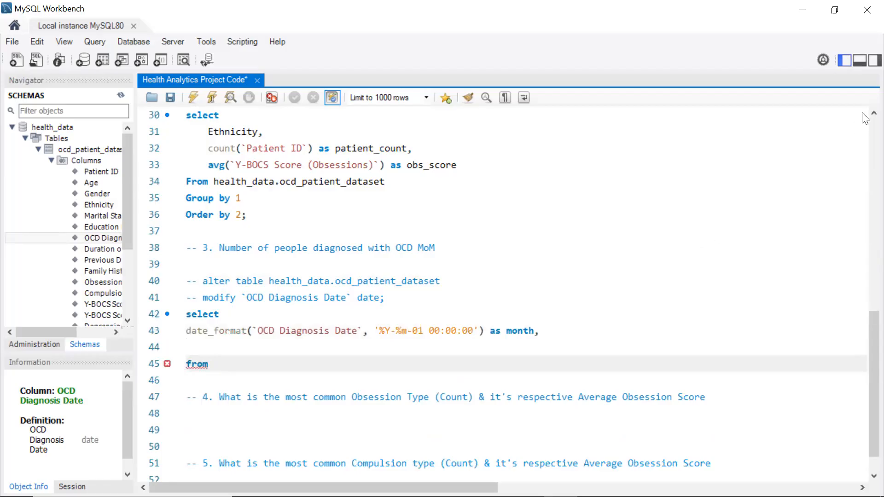
left_click_drag(388, 184, 216, 183)
key("ctrl+c")
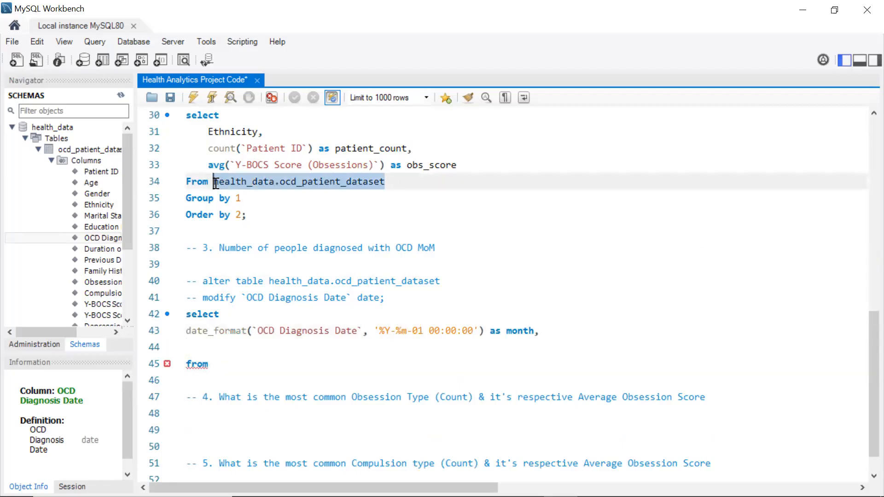
left_click(226, 363)
key("ctrl+v")
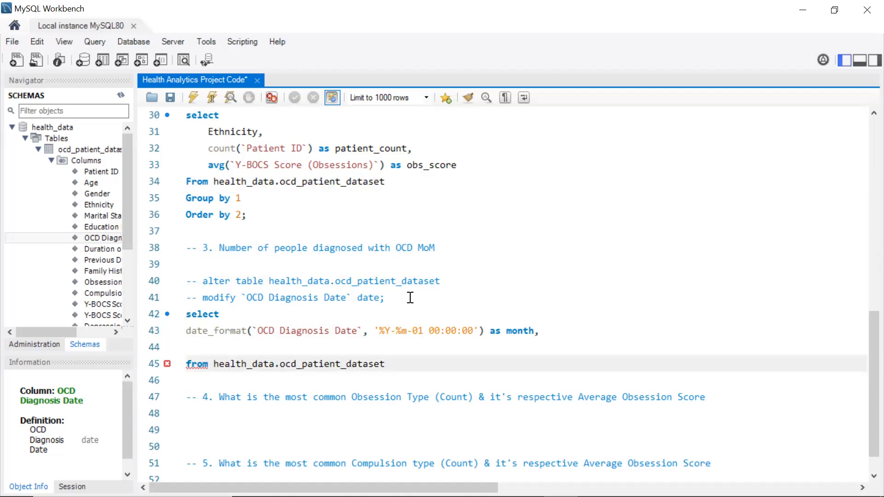
Add a count of `Patient ID` aliased patient_count to the select list
left_click(550, 332)
key("Down")
type("c")
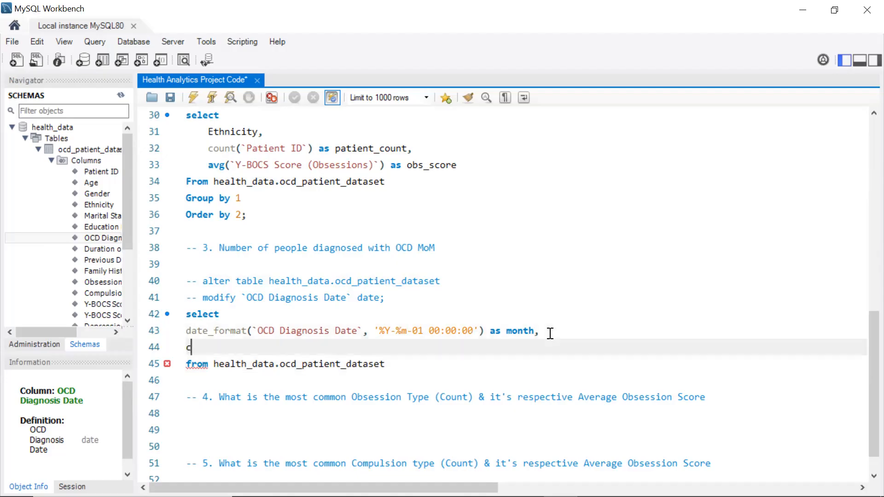
type("ount(")
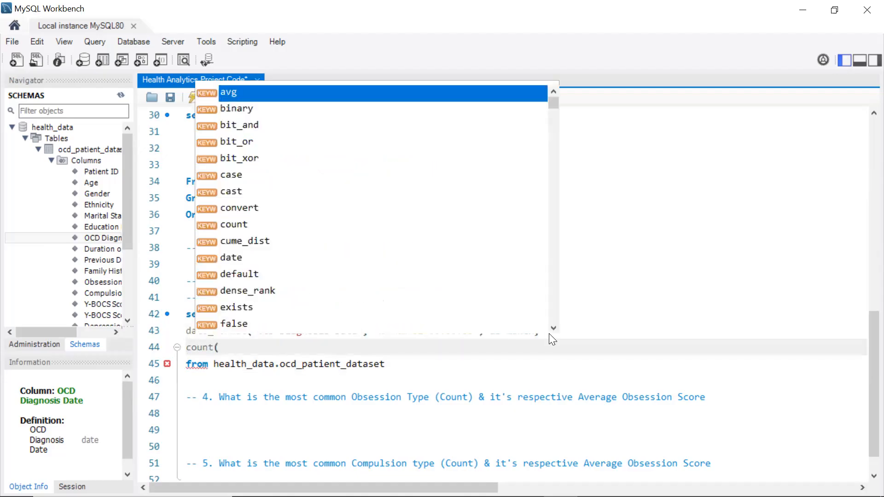
double_click(104, 171)
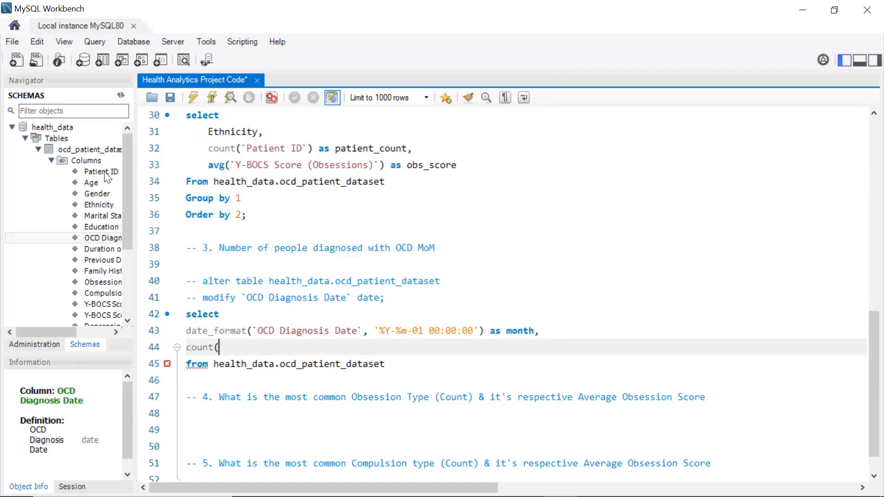
type(")")
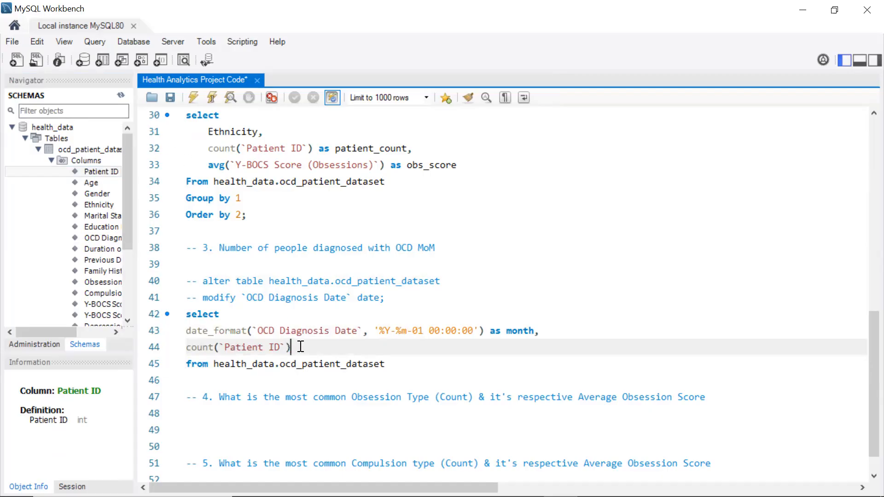
type("patient_count")
Finish the query with group by 1 and Order by 1 clauses and a semicolon
left_click(397, 364)
key("Return")
type("gro")
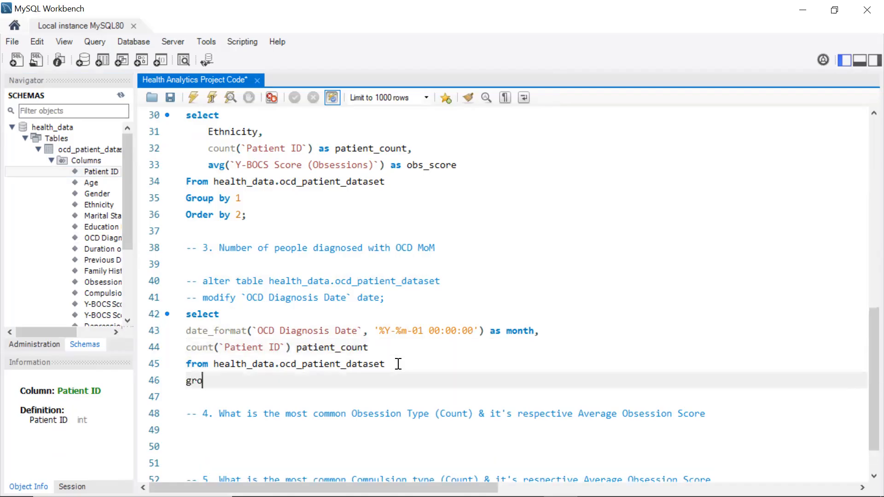
type("up by 1")
key("Return")
type("Order by 1")
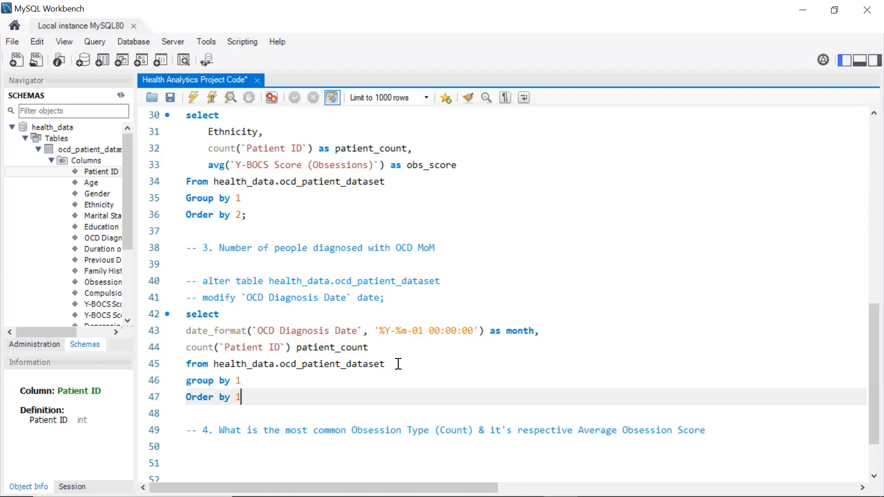
type(";")
Run the monthly diagnosis query and scroll through its results
left_click_drag(270, 399, 185, 315)
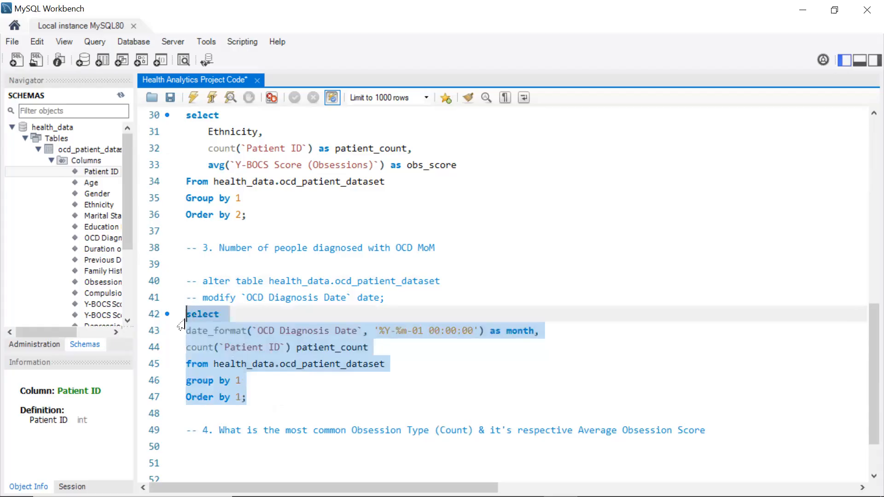
left_click(190, 99)
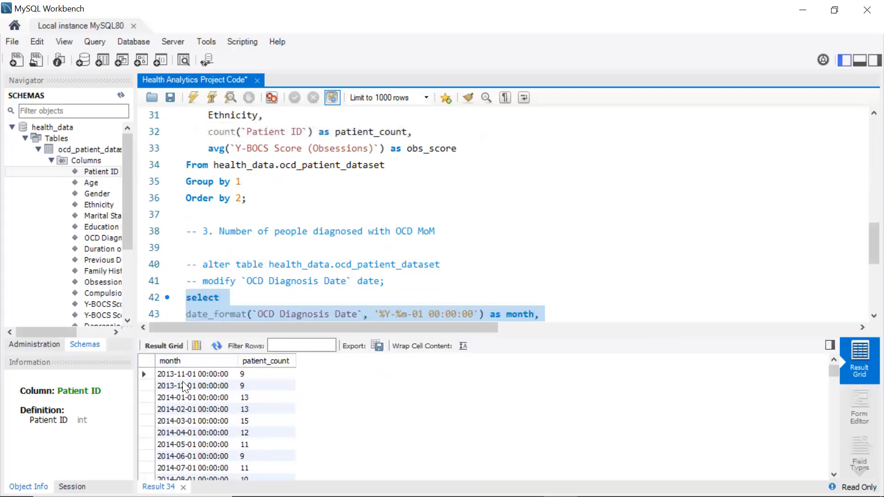
scroll(182, 380, "down", 20)
scroll(181, 371, "down", 12)
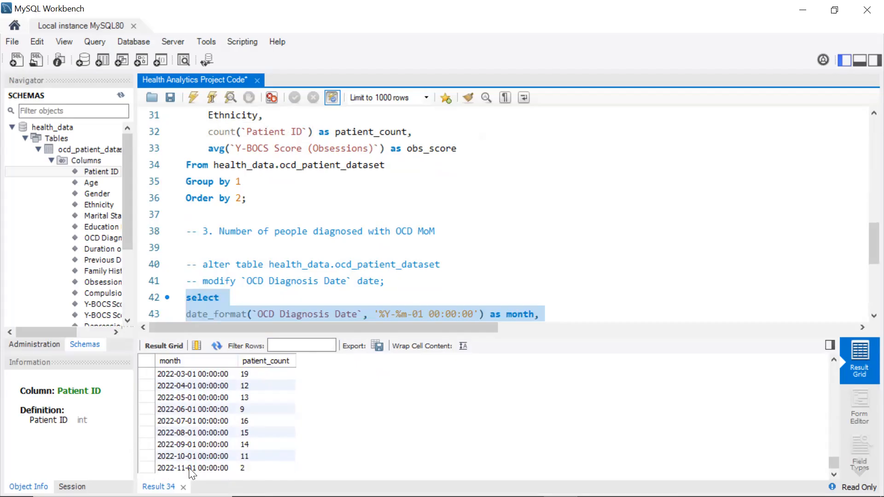
scroll(181, 408, "up", 20)
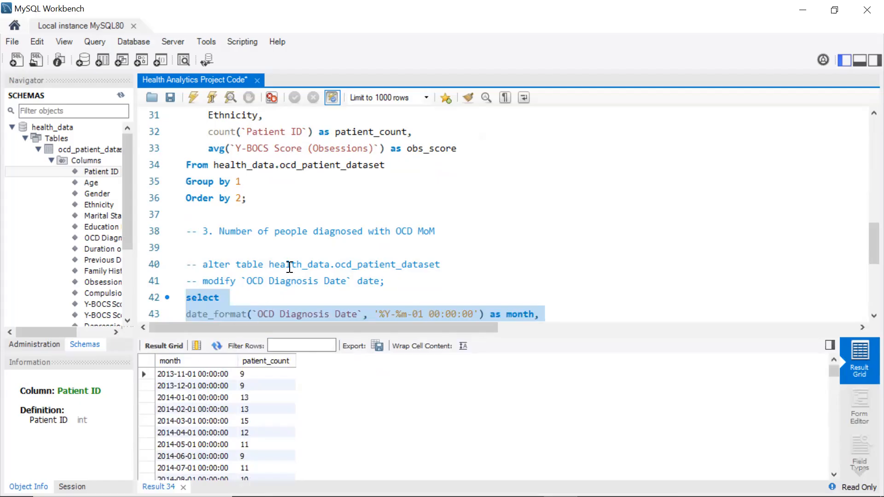
scroll(289, 267, "down", 4)
scroll(260, 199, "up", 1)
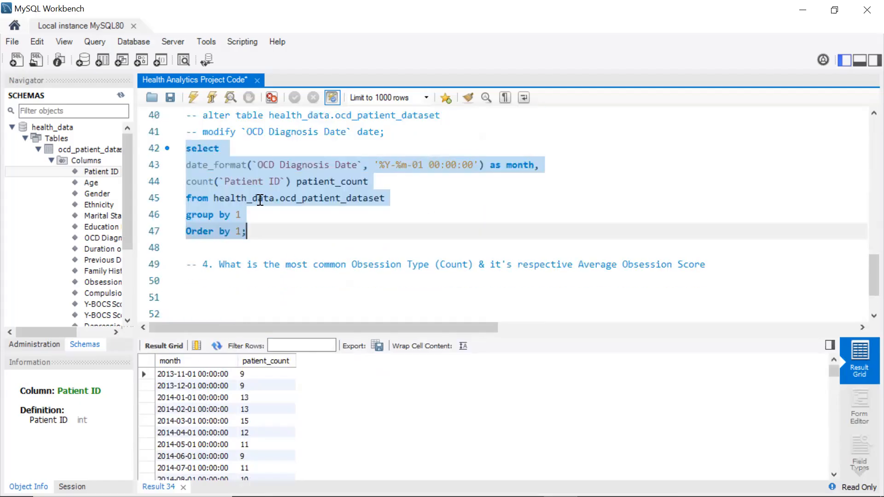
Move the semicolon to its own line and comment out the count, from, group by and order by lines
left_click(245, 231)
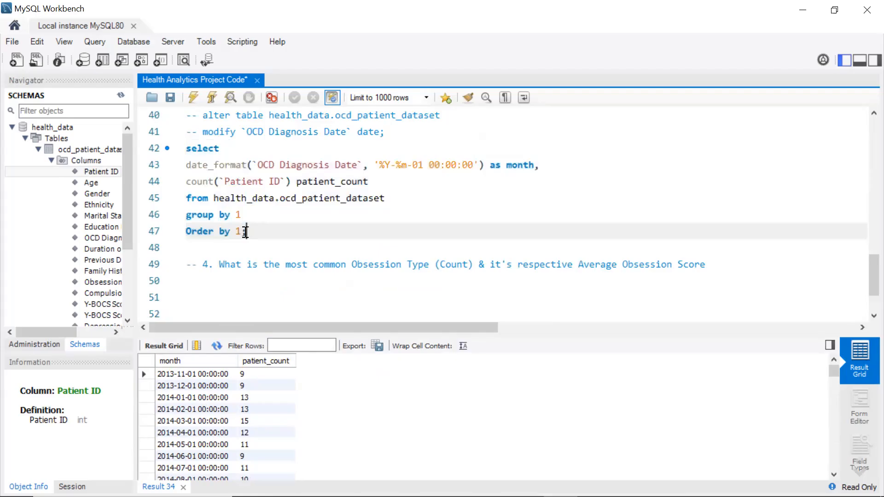
key("Return")
left_click_drag(243, 231, 188, 186)
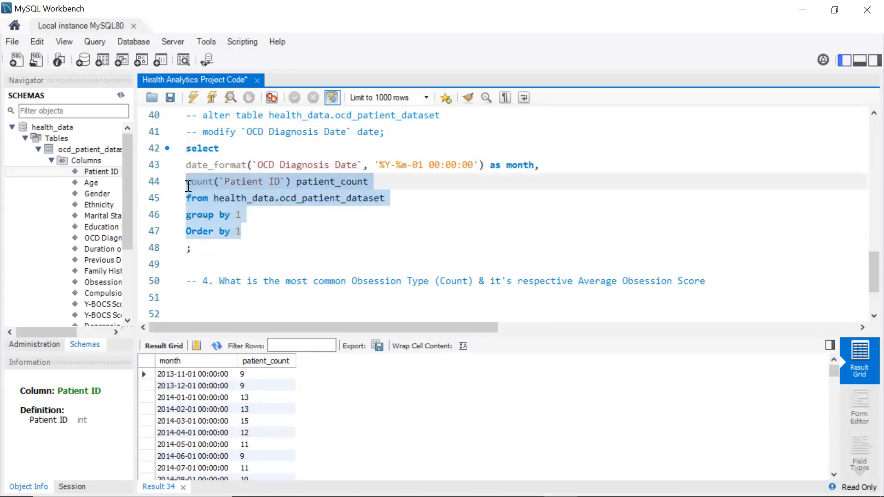
key("ctrl+slash")
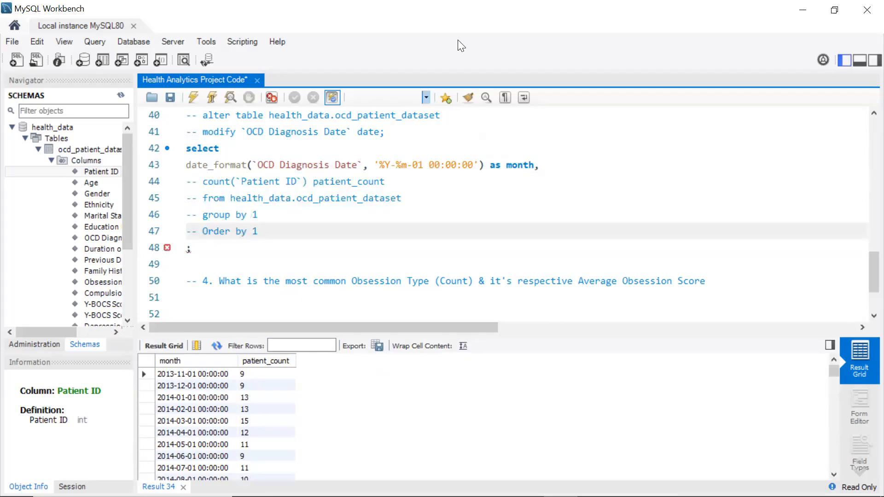
Add the raw `OCD Diagnosis Date` column below the date_format expression
left_click(543, 161)
key("Return")
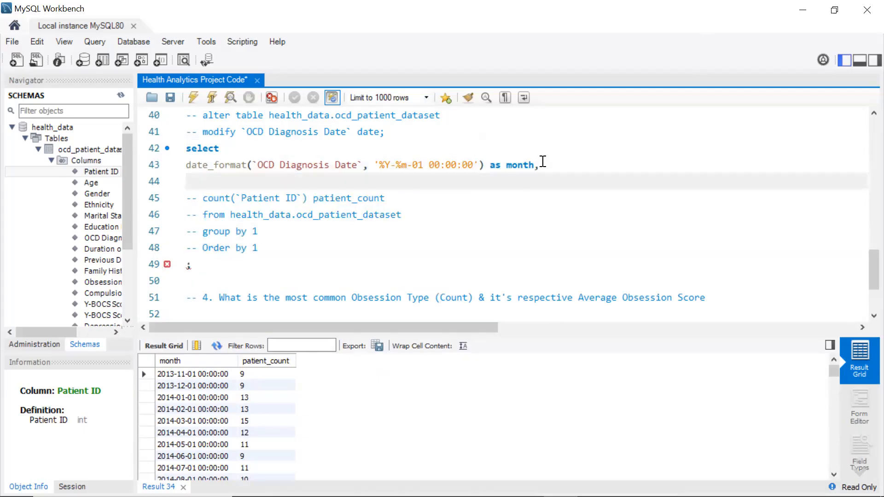
double_click(102, 238)
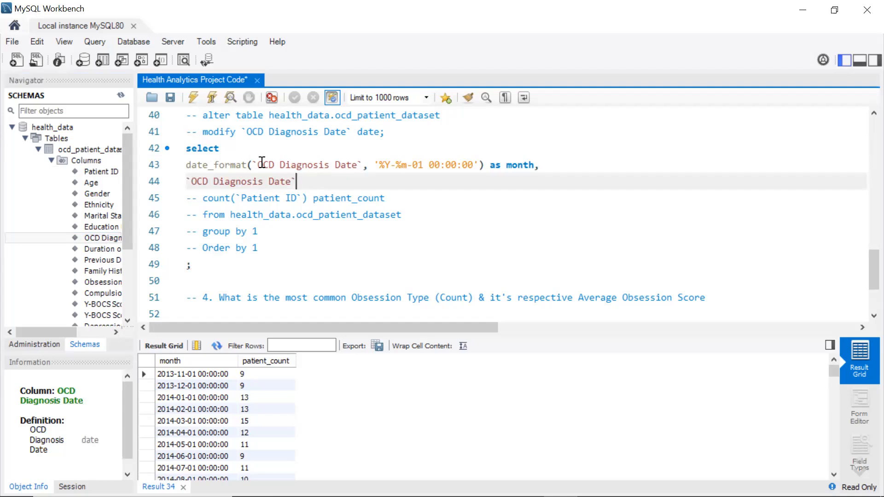
Uncomment the from clause and run the query
left_click(407, 220)
left_click_drag(400, 219, 186, 216)
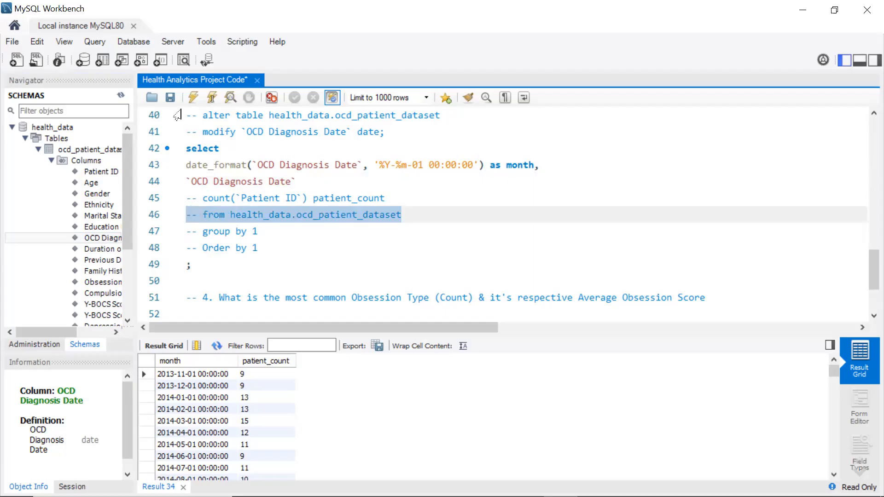
key("ctrl+slash")
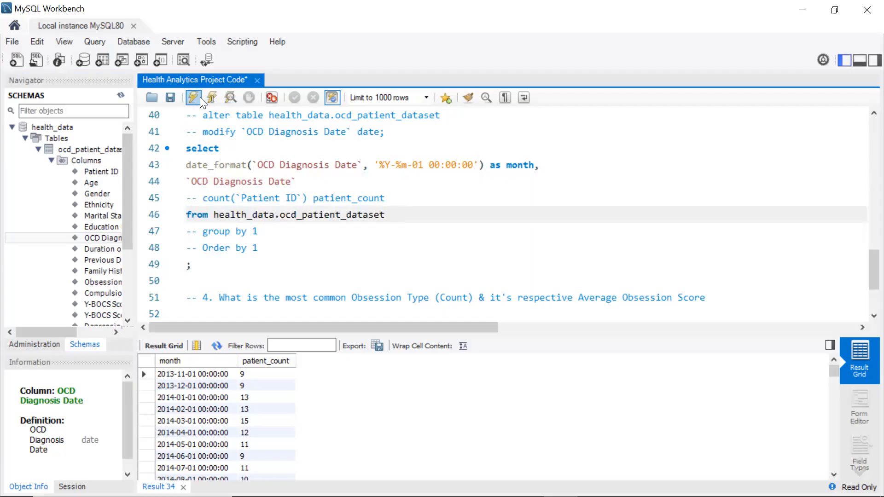
left_click(198, 97)
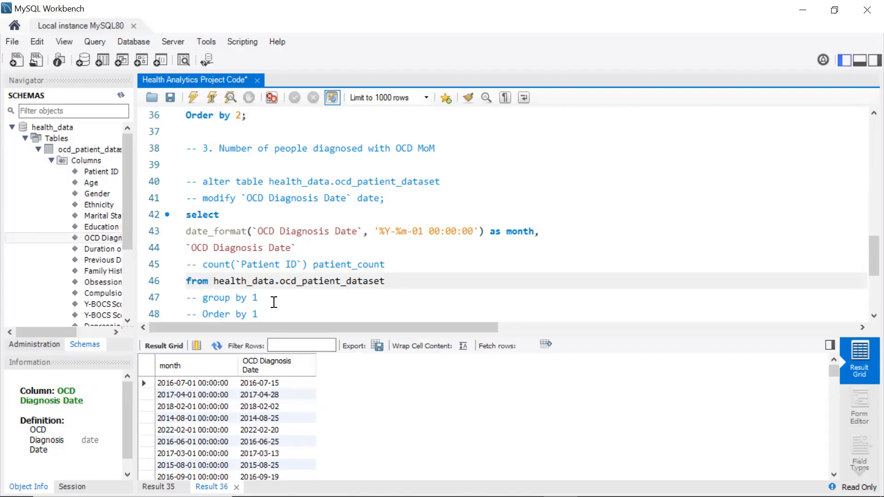
Uncomment the Order by 1 clause, run the query again and scroll through the results
left_click_drag(266, 315, 258, 281)
left_click_drag(271, 218, 188, 217)
key("ctrl+slash")
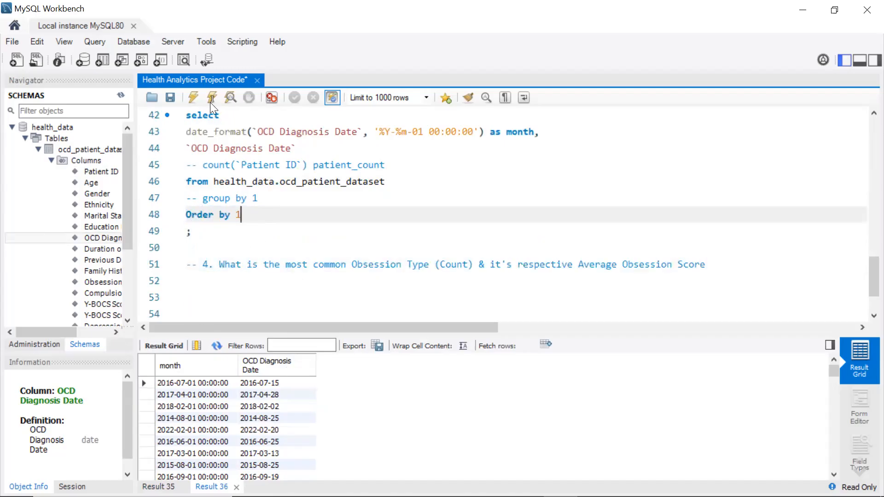
left_click(194, 97)
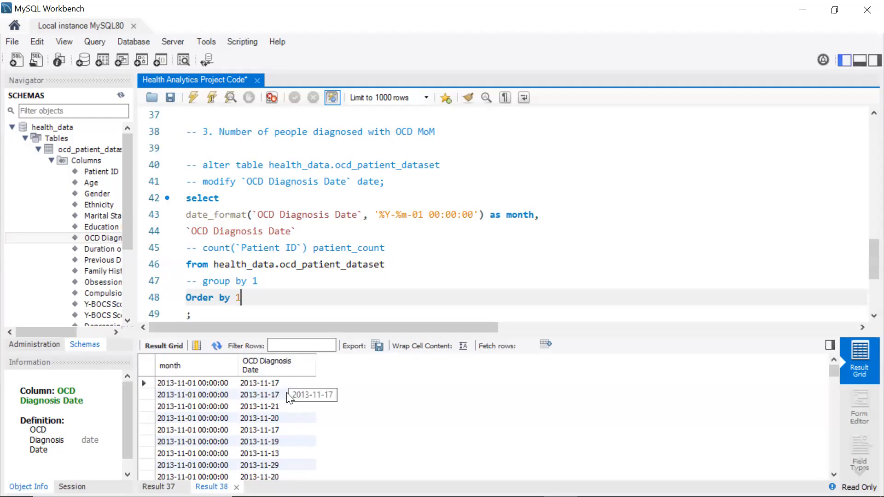
scroll(265, 455, "down", 2)
scroll(274, 403, "up", 1)
scroll(275, 403, "up", 2)
Uncomment the group by clause and the patient_count column
left_click_drag(258, 281, 182, 280)
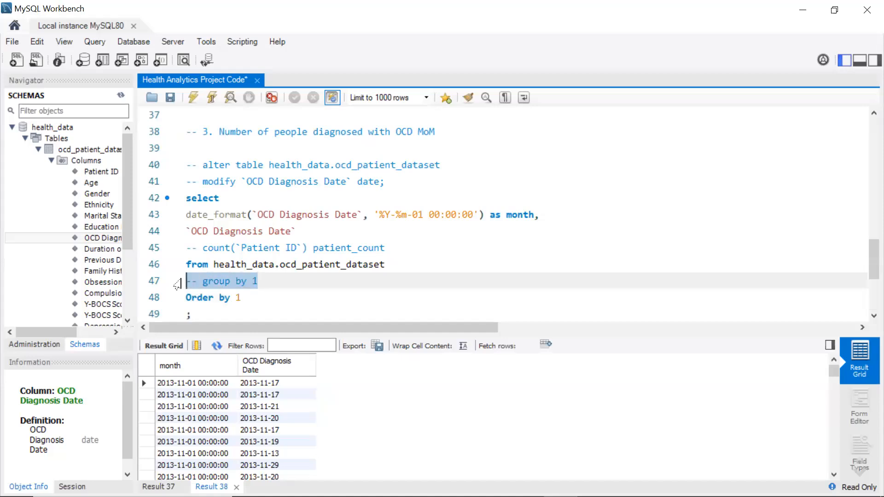
key("ctrl+slash")
left_click_drag(396, 245, 188, 249)
key("ctrl+slash")
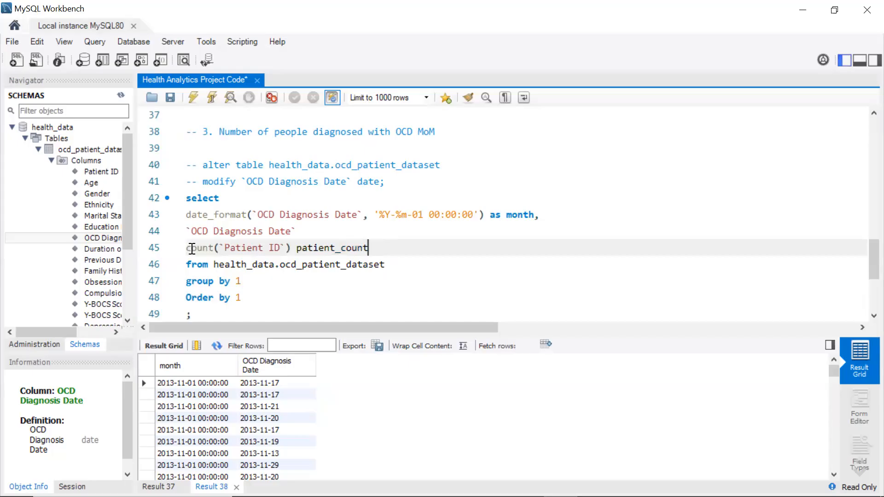
left_click(294, 279)
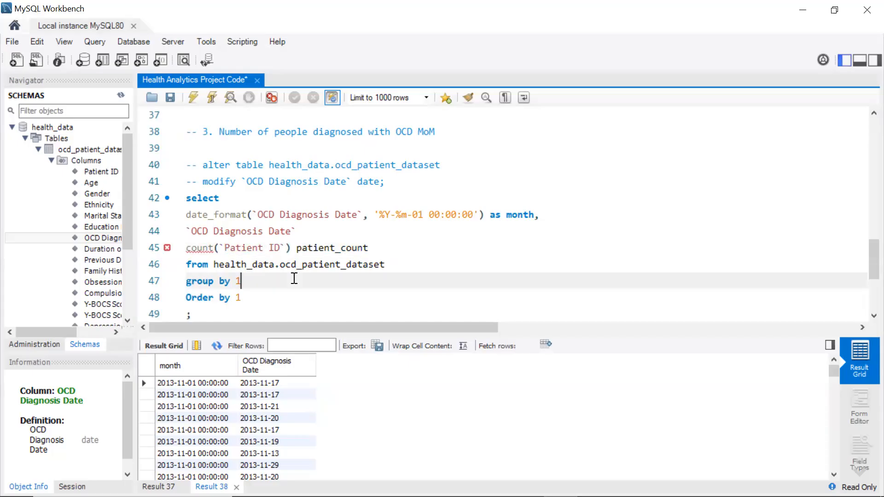
left_click(379, 250)
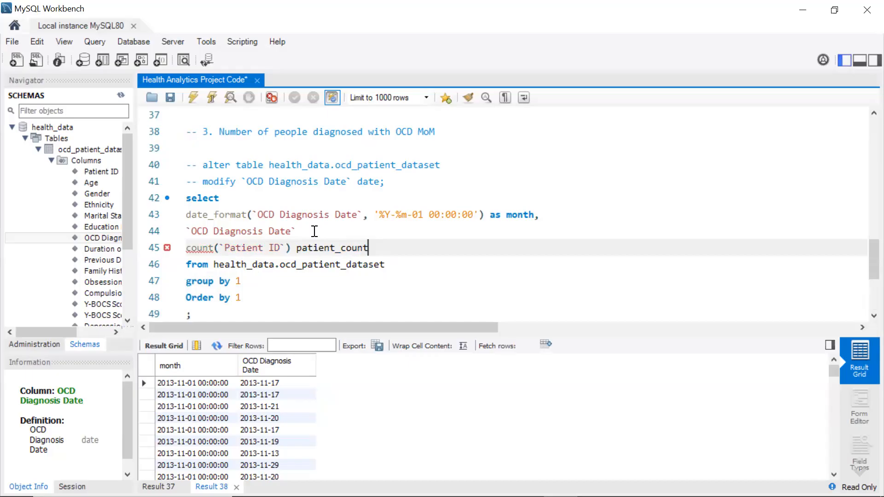
Comment out the raw `OCD Diagnosis Date` column line
left_click(193, 230)
key("Left")
type("--")
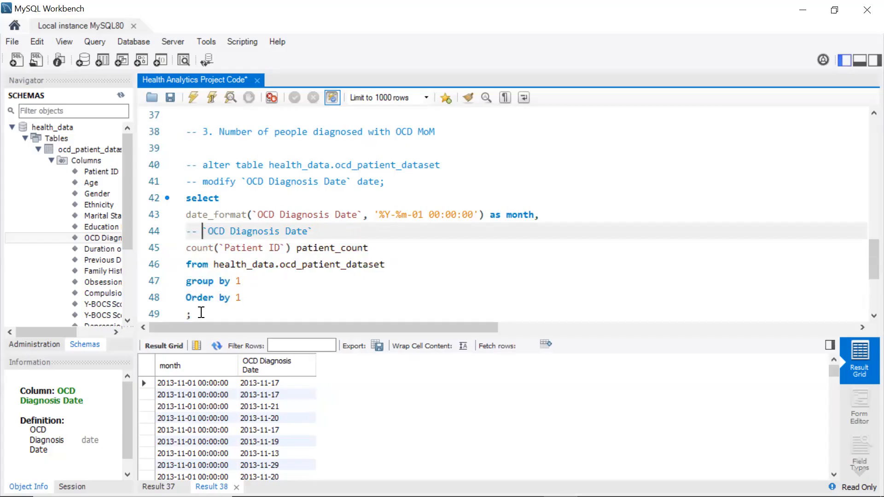
Run the monthly diagnosis count query and save the script
left_click_drag(195, 314, 180, 203)
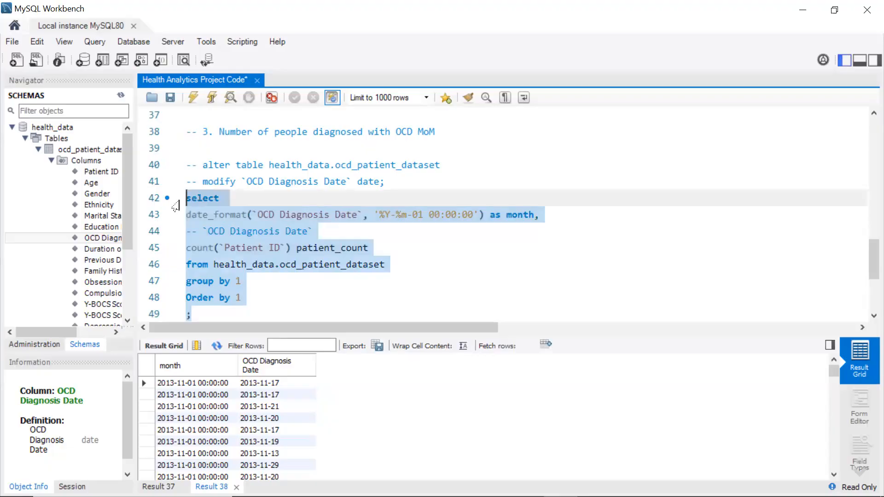
left_click(193, 98)
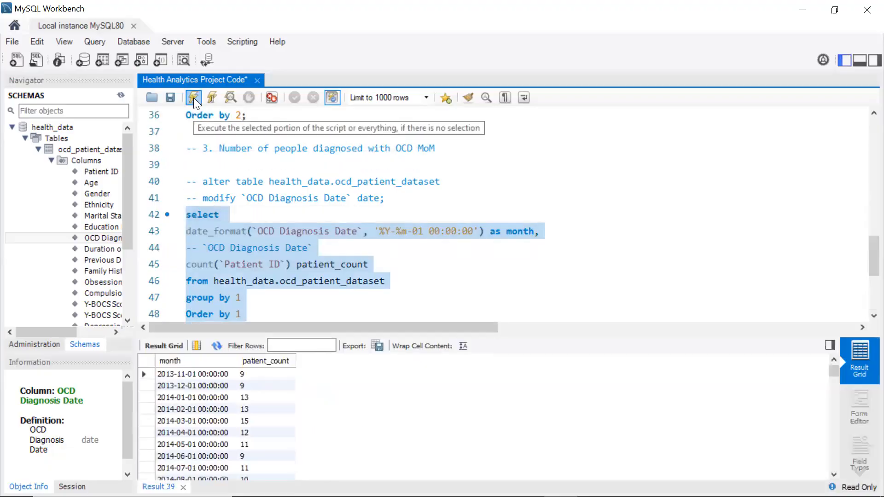
left_click(171, 98)
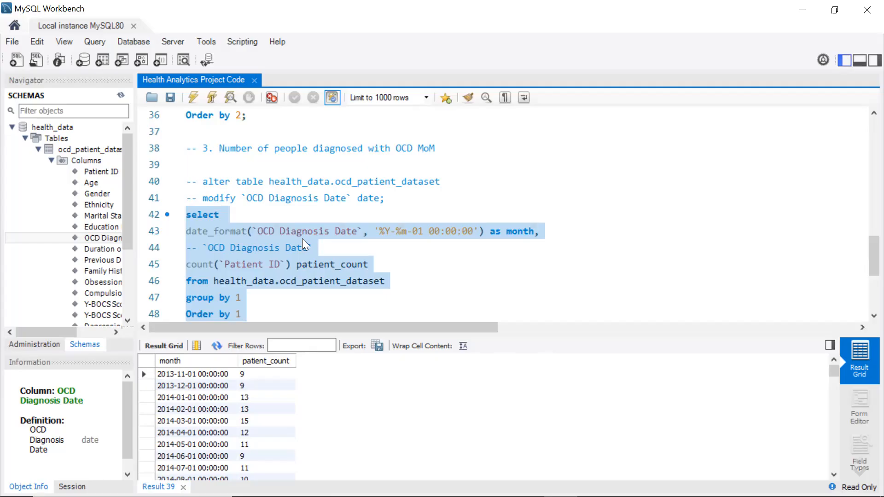
Start the fourth query with a Select line below the obsession type question comment
scroll(303, 239, "down", 2)
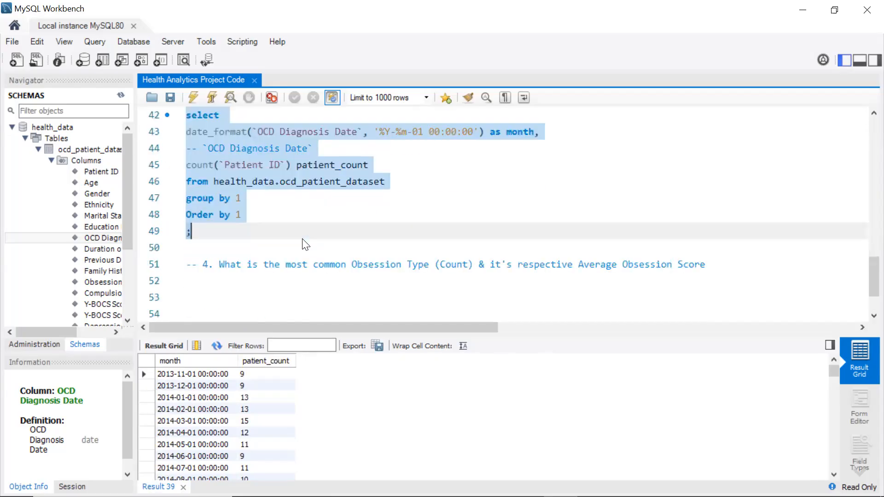
scroll(302, 239, "up", 4)
scroll(304, 244, "down", 5)
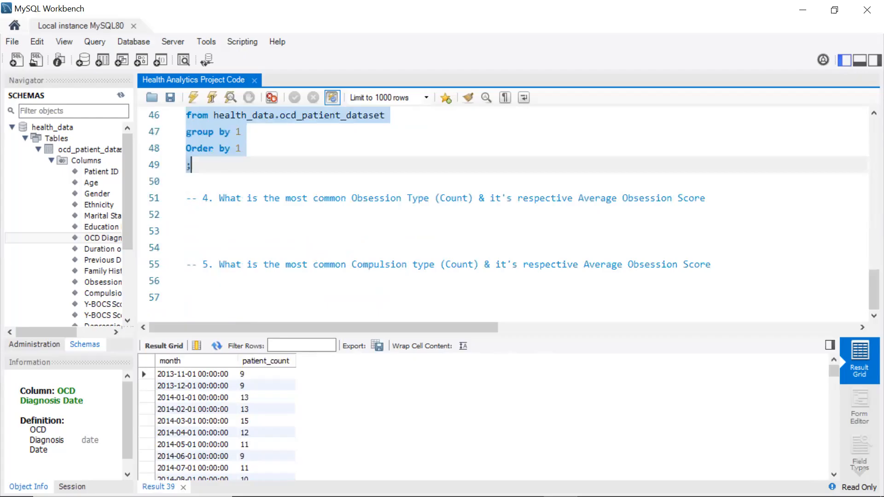
left_click(201, 231)
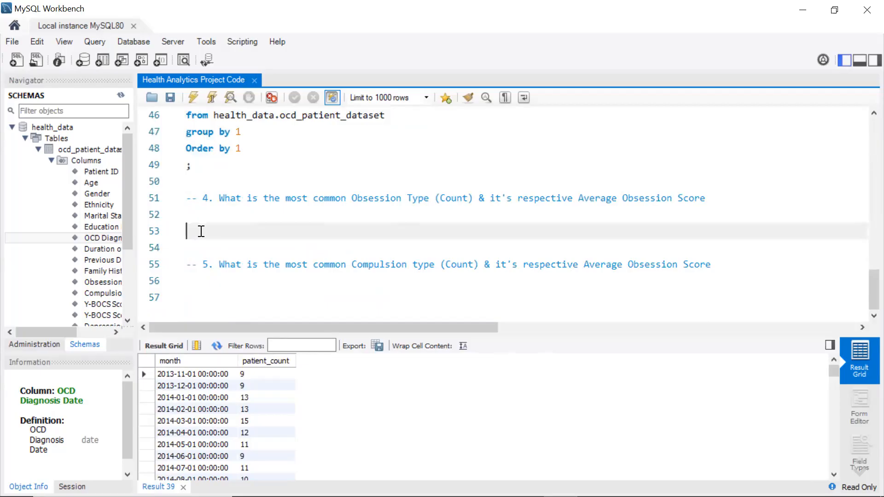
type("Select")
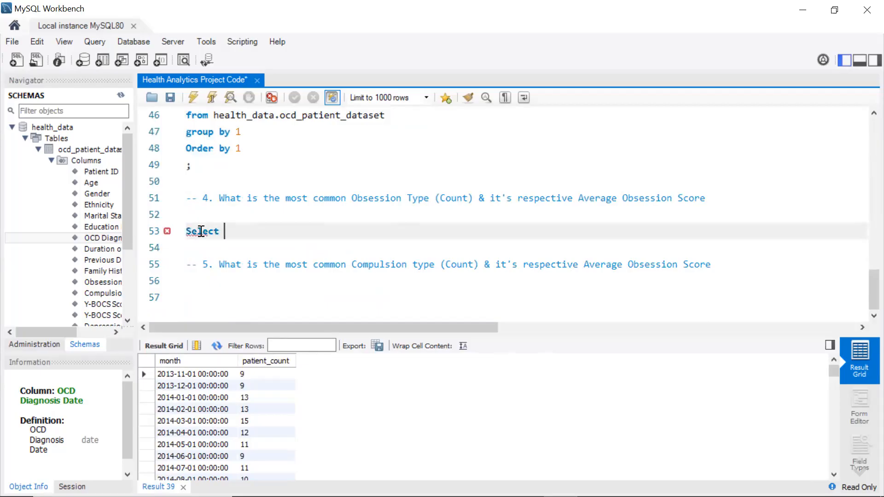
key("Return")
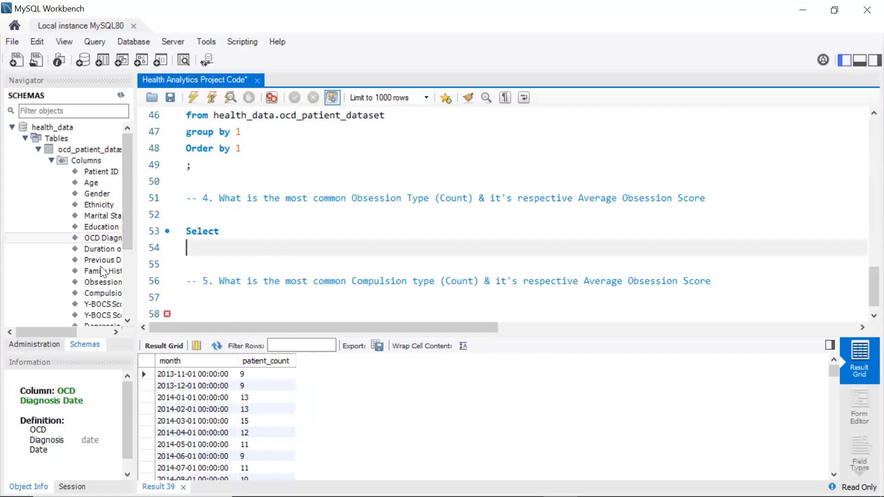
Add the `Obsession Type` column as the first item of the select list
double_click(99, 305)
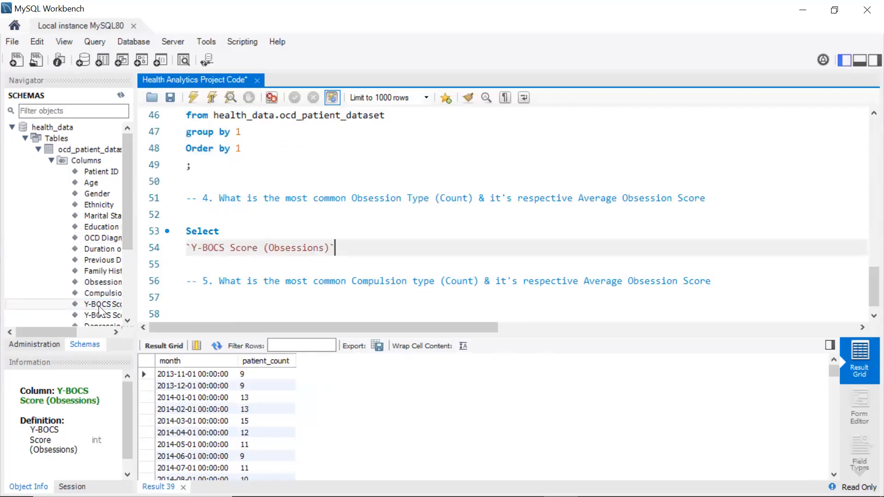
key("ctrl+z")
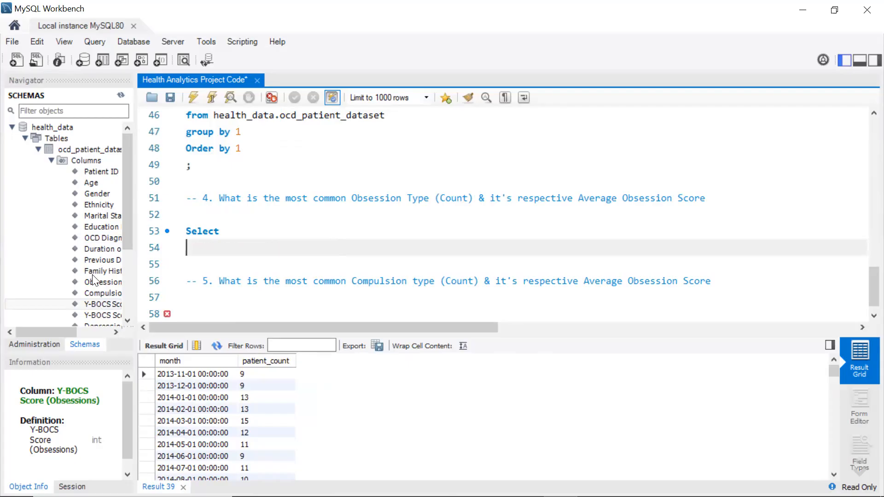
double_click(100, 281)
type(",")
key("Return")
Add count(`Patient ID`) as patient_count to the select list
type("count(")
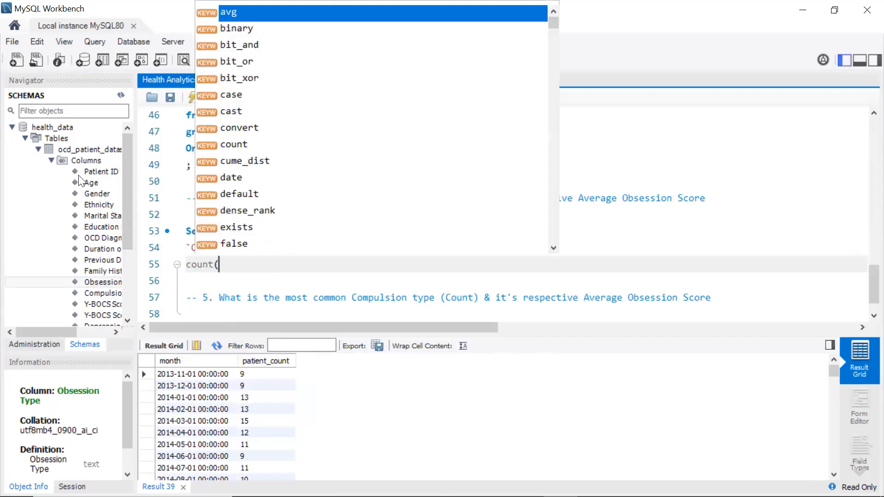
double_click(88, 172)
type(") as patie")
key("BackSpace")
key("BackSpace")
key("BackSpace")
key("BackSpace")
key("BackSpace")
type("patient_count,")
key("Return")
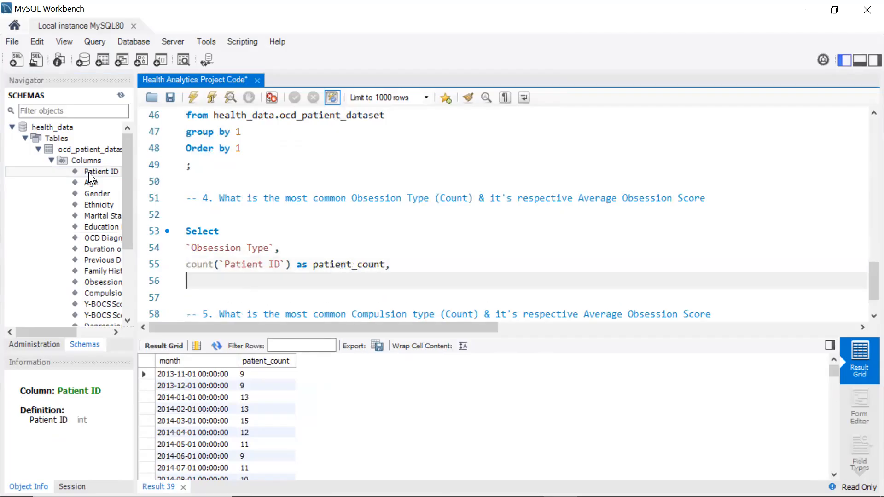
Add avg(`Y-BOCS Score (Obsessions)`) as obs_score to the select list
type("avg(")
double_click(97, 304)
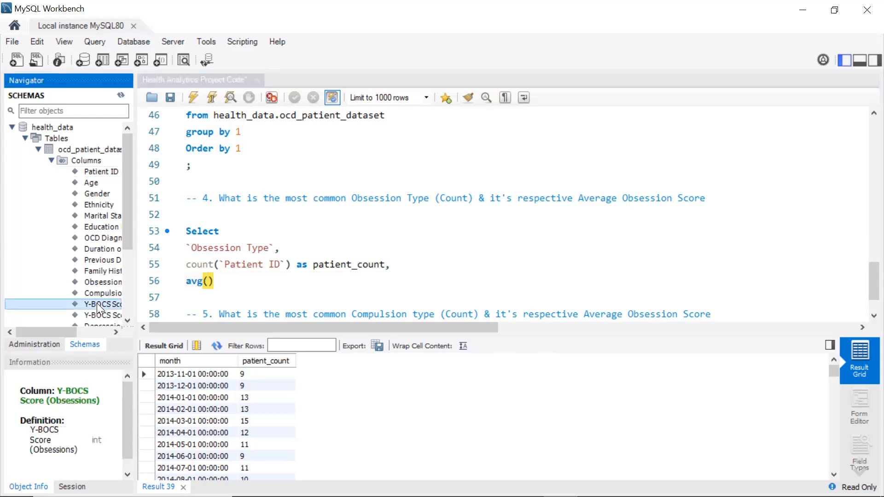
key("End")
type("as ab")
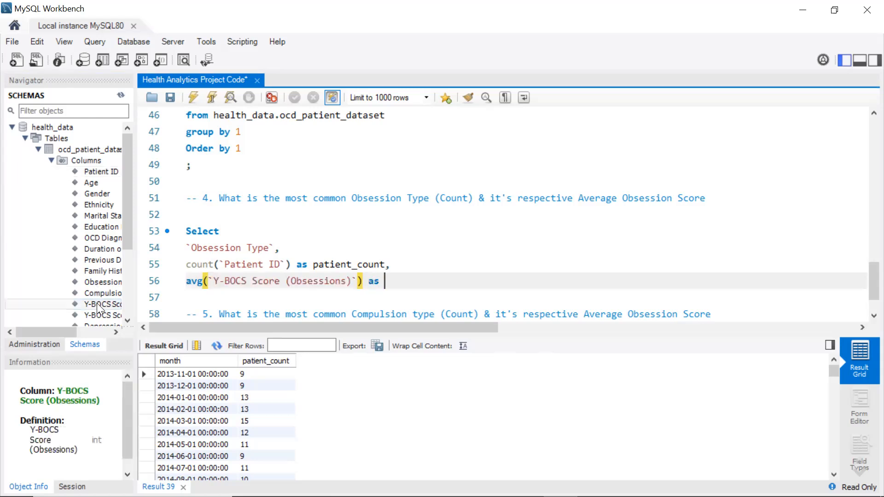
key("BackSpace")
key("BackSpace")
type("obs_score")
Complete the query with the from health_data.ocd_patient_dataset, group by 1 and order by 1 clauses copied from the monthly query
key("Return")
type("from")
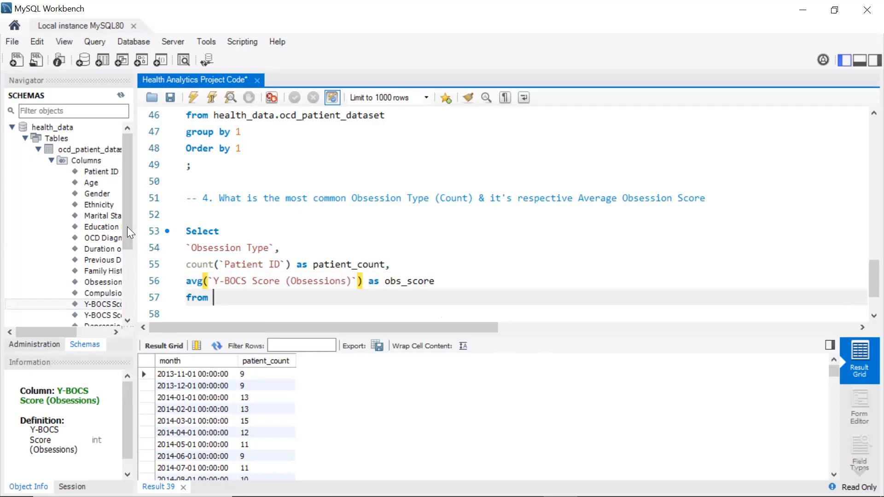
scroll(255, 144, "up", 1)
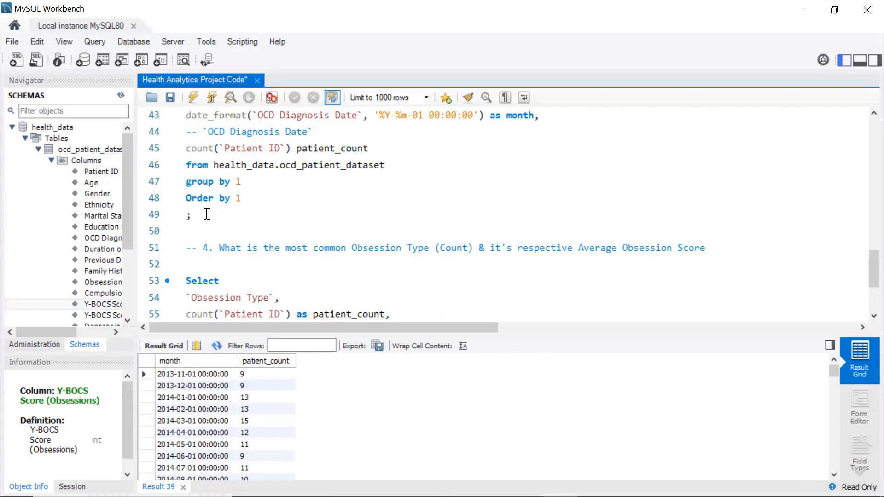
mouse_move(203, 215)
left_mouse_down()
mouse_move(188, 182)
mouse_move(242, 165)
mouse_move(214, 167)
left_mouse_up()
key("ctrl+c")
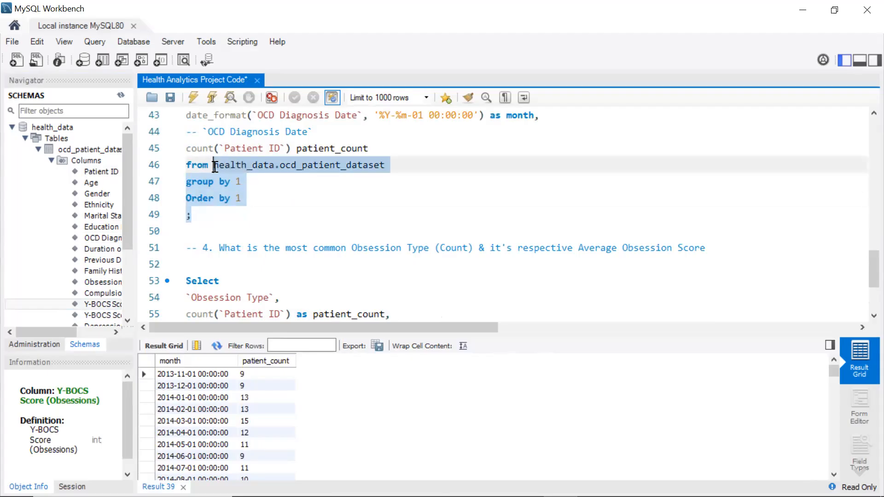
scroll(214, 165, "down", 2)
left_click(218, 231)
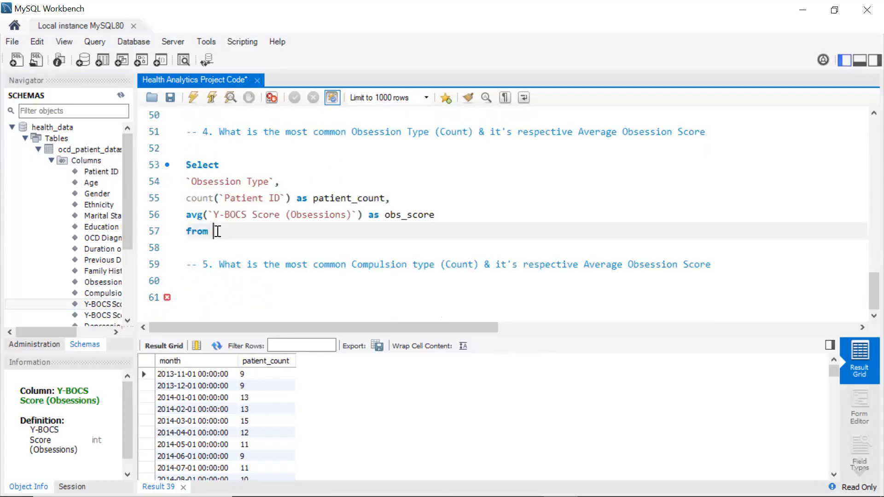
key("ctrl+v")
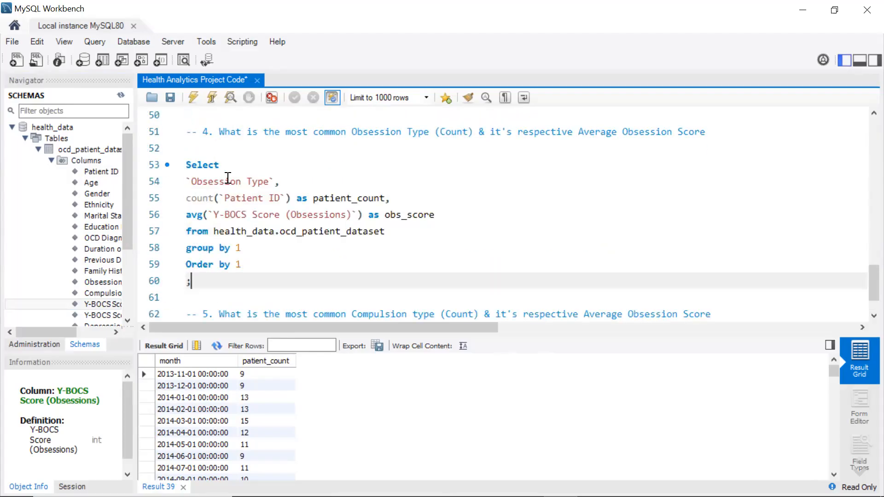
Change the obsession type query to order by column 2
left_click(244, 265)
key("BackSpace")
type("2")
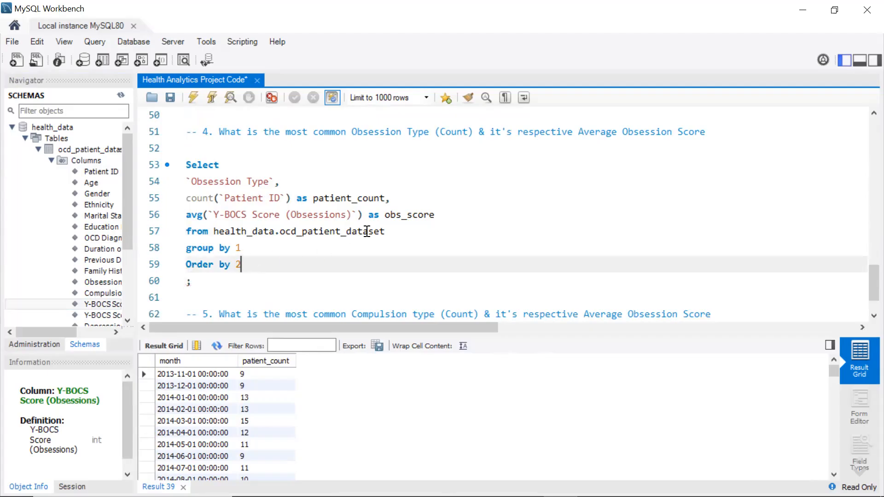
Export the monthly diagnosis results as a CSV file named diagnosis mom
left_click(378, 346)
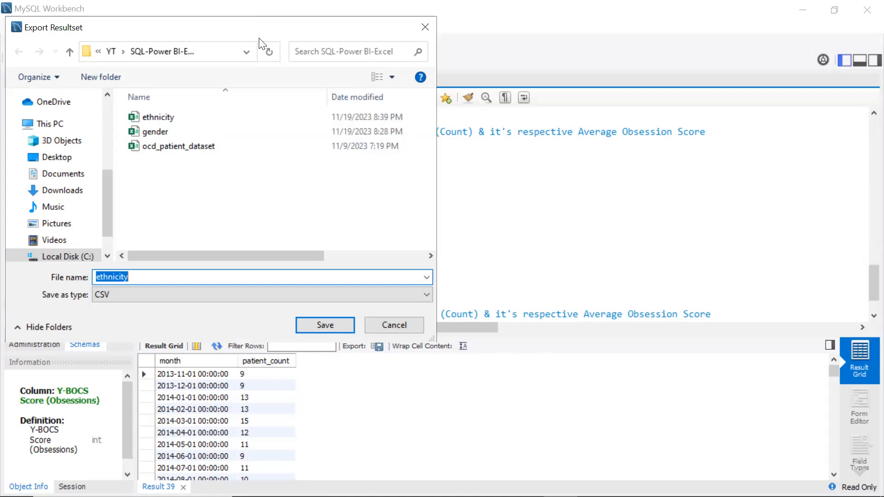
left_click_drag(259, 44, 416, 61)
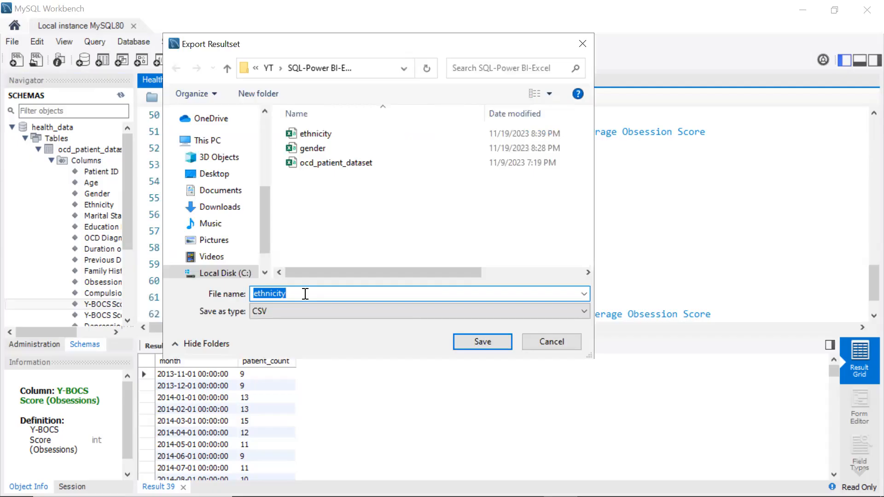
type("diag")
type("nosis mom")
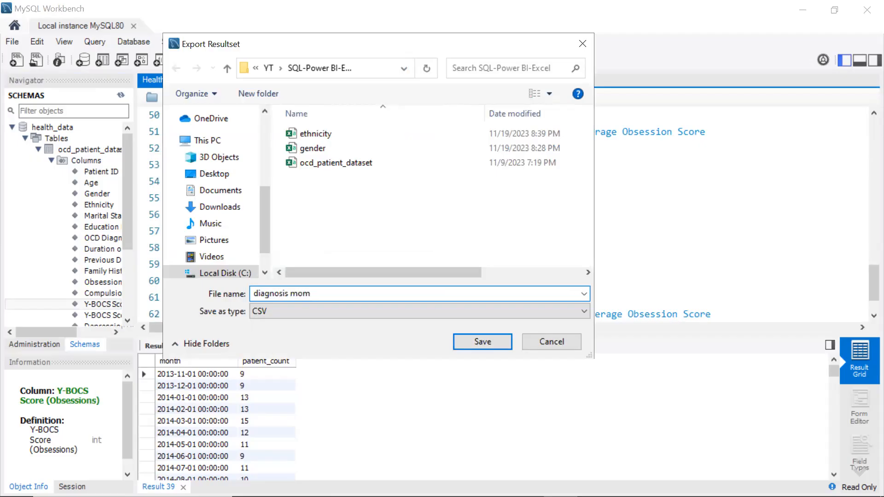
left_click(479, 344)
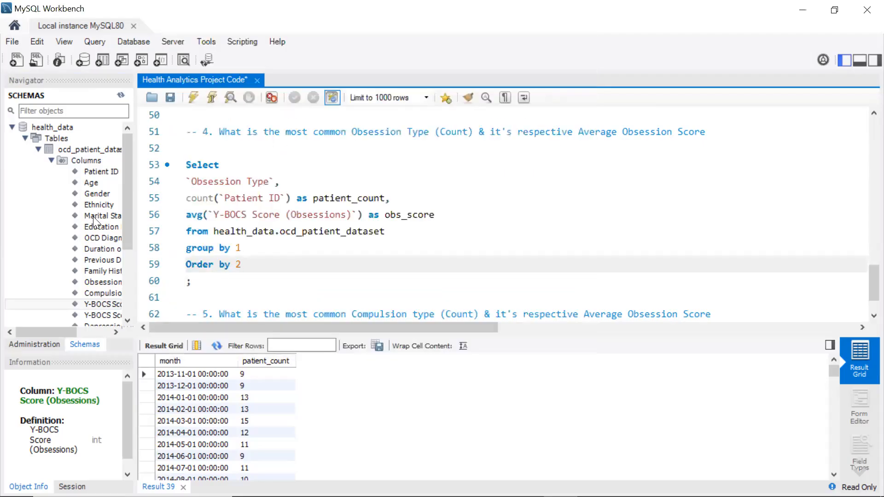
Select and run the obsession type query
left_click(92, 237)
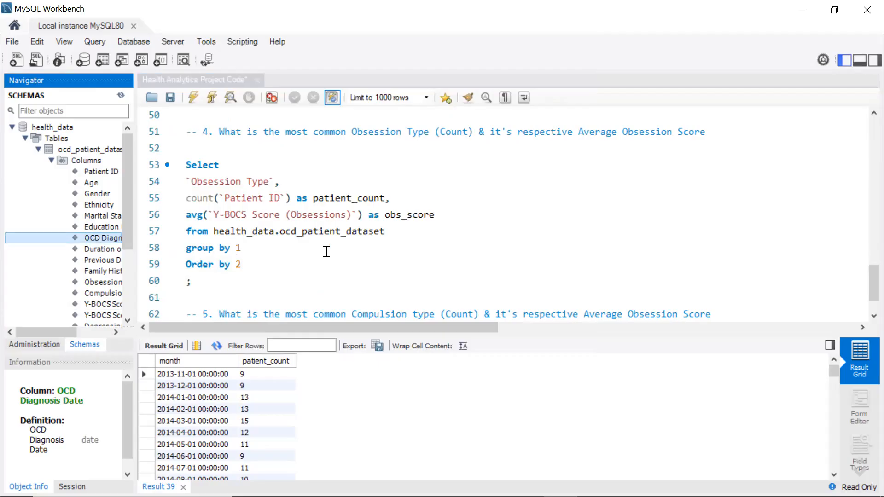
scroll(322, 252, "down", 1)
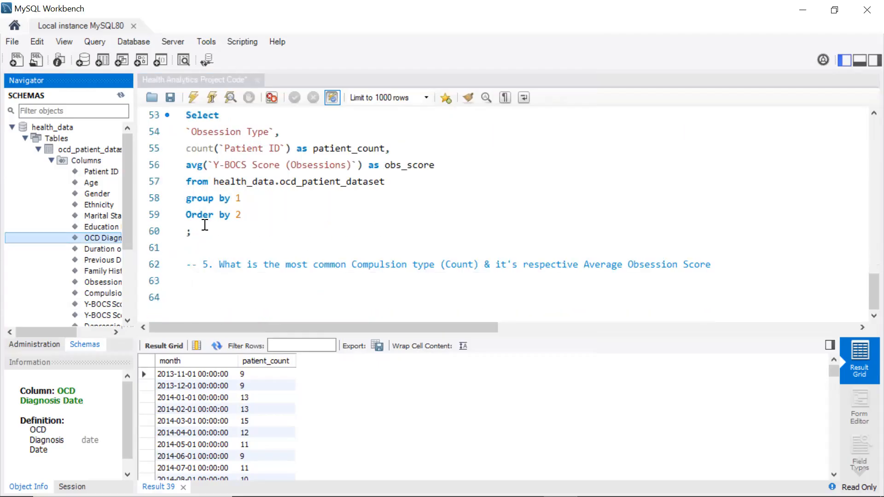
scroll(202, 234, "up", 5)
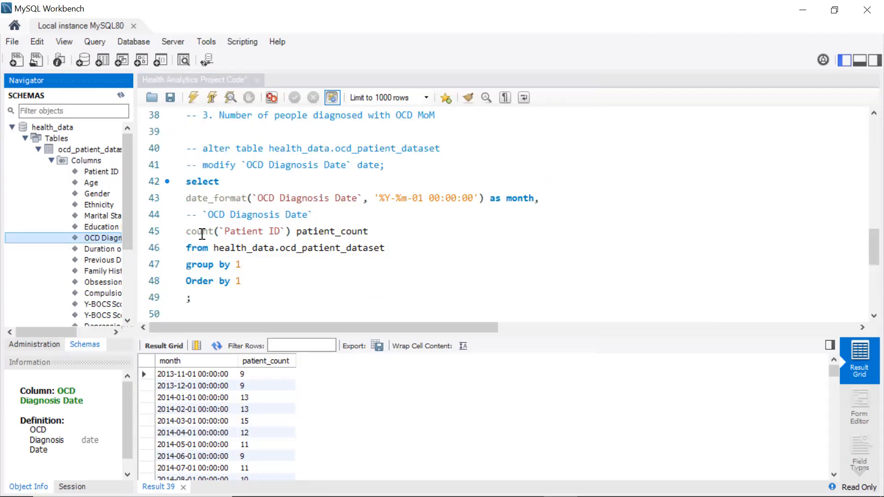
scroll(202, 234, "up", 4)
scroll(202, 234, "down", 9)
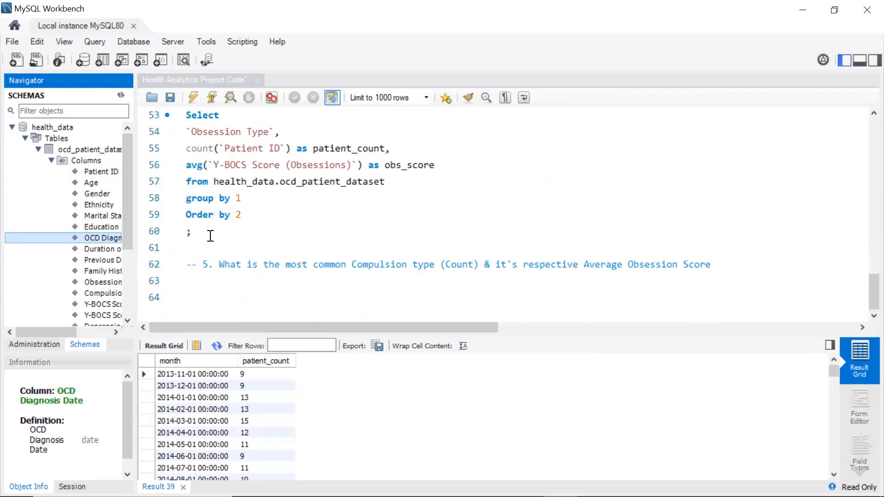
left_click_drag(194, 230, 169, 166)
left_click(192, 97)
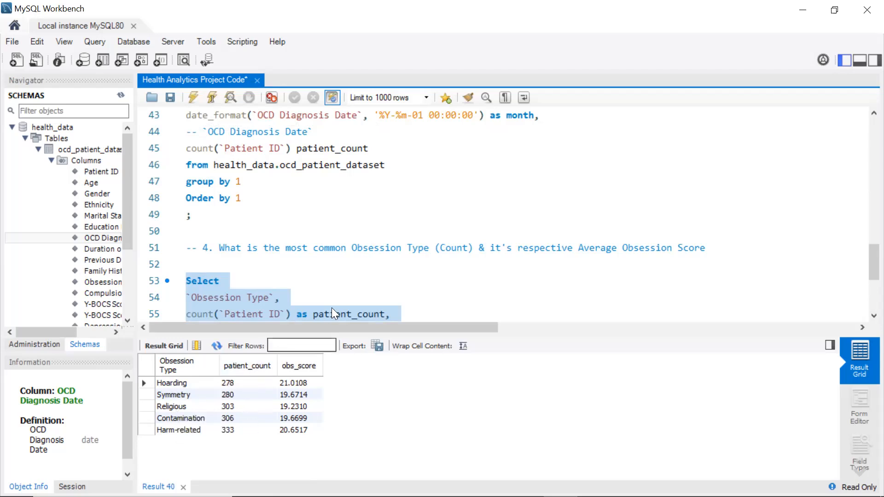
Wrap the average obsession score in round(..., 2) and run the query again
scroll(275, 190, "down", 2)
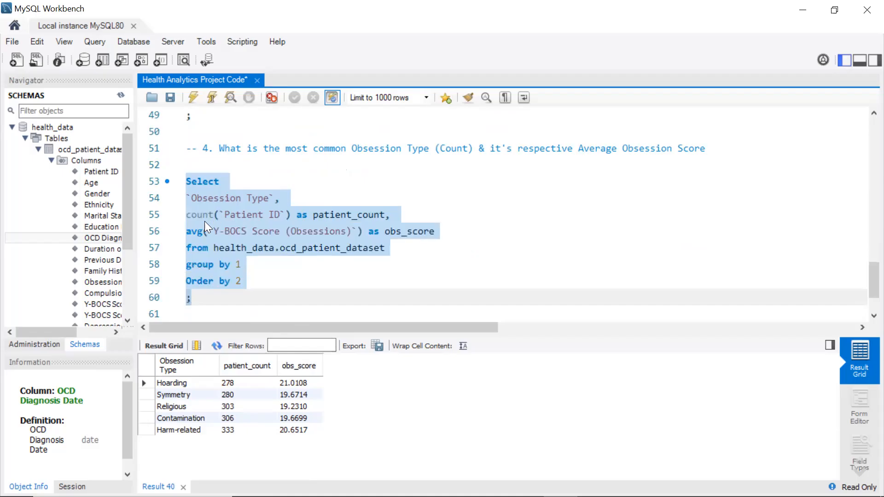
left_click(186, 233)
type("round")
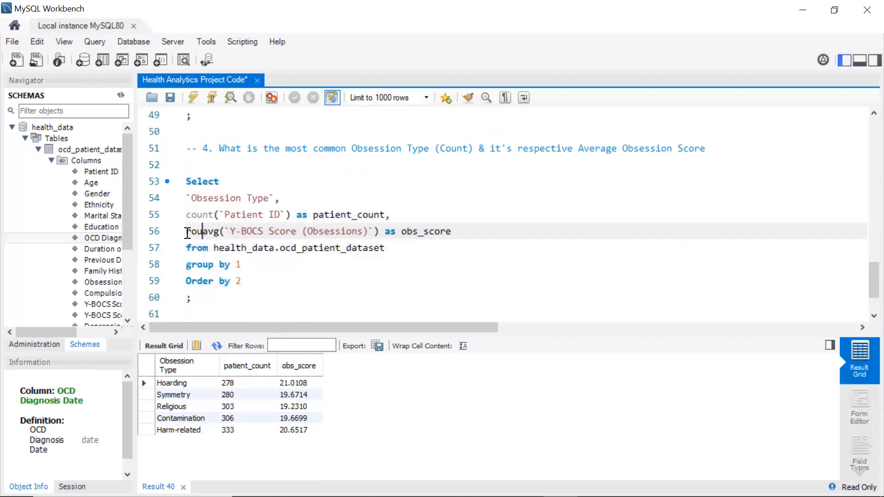
type("(")
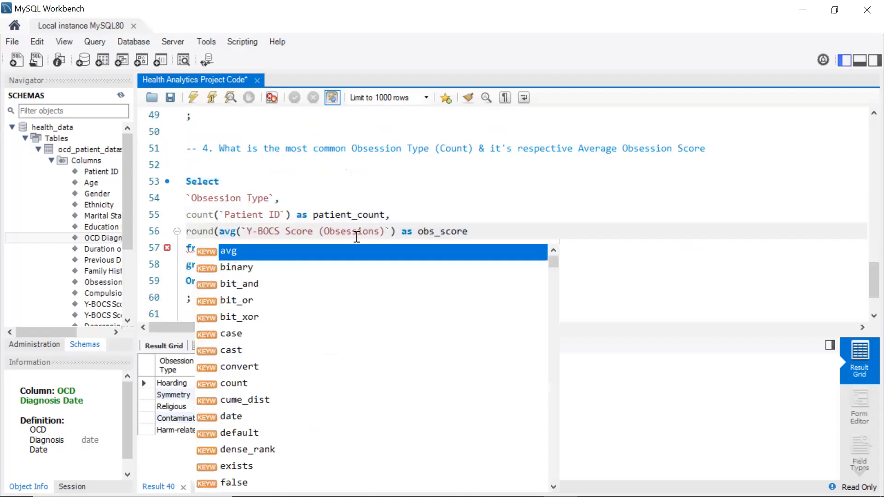
left_click(398, 231)
type(")")
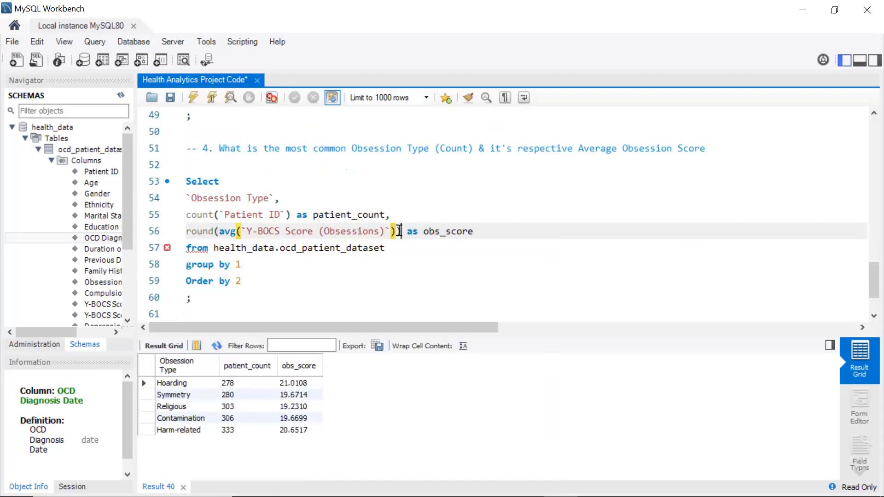
type(",2")
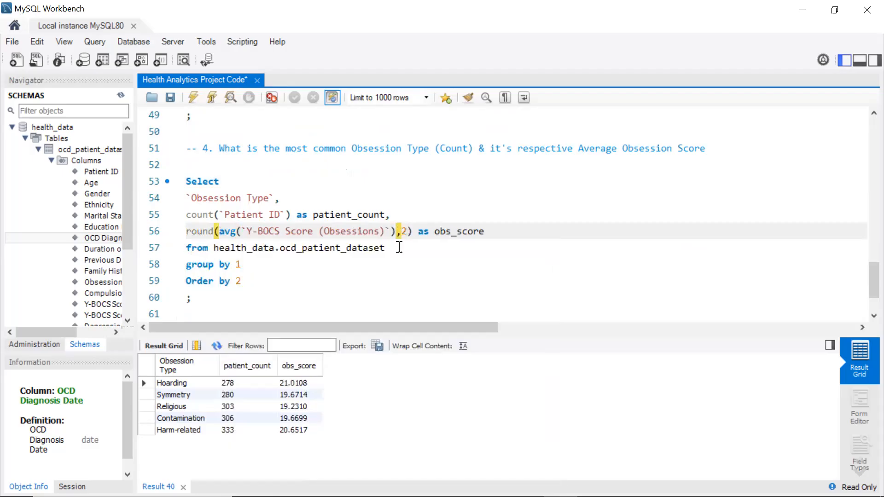
left_click_drag(202, 299, 181, 182)
left_click(193, 94)
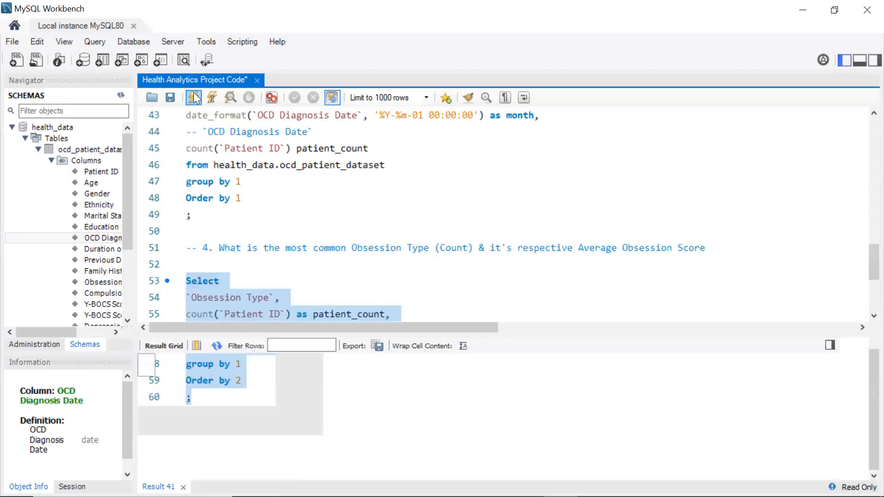
Export the obsession type results as a CSV file named obs_type
left_click(371, 345)
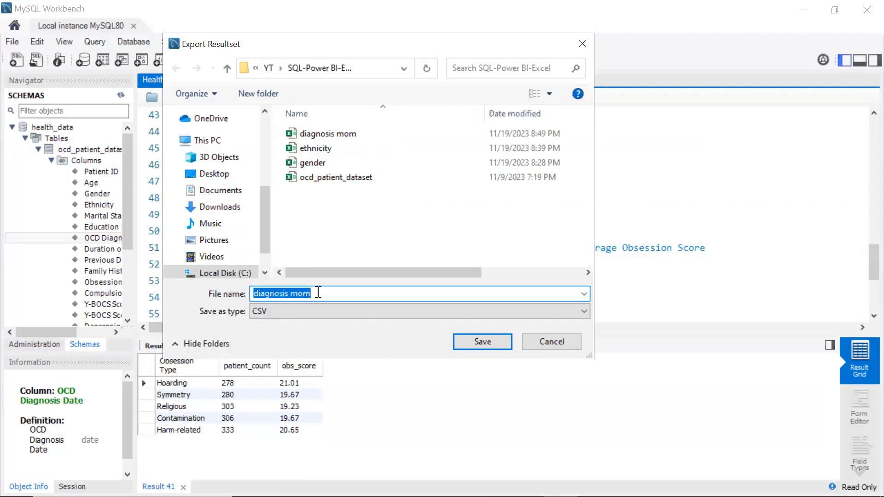
type("obs_")
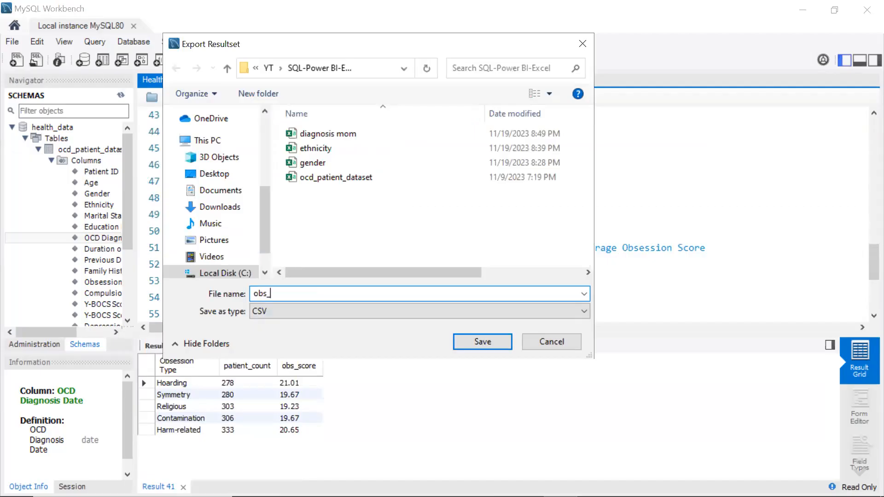
type("type")
left_click(484, 346)
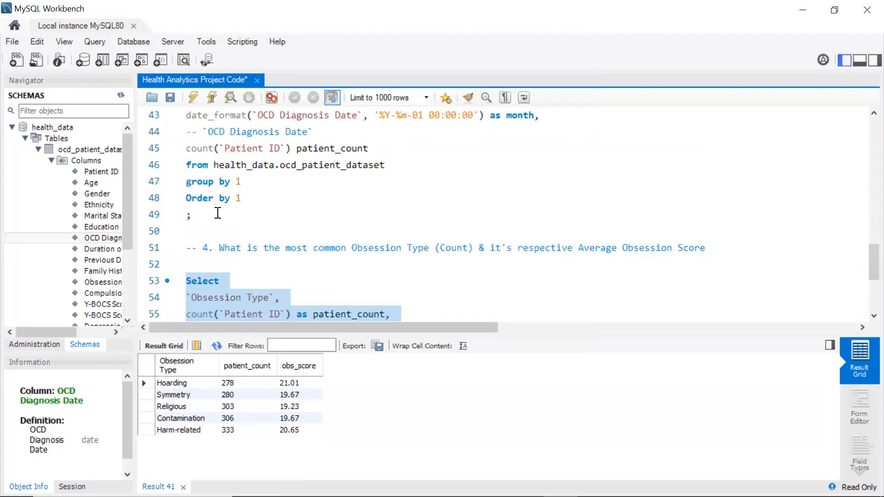
Copy the obsession type query and paste it below the compulsion type question comment
scroll(218, 214, "down", 3)
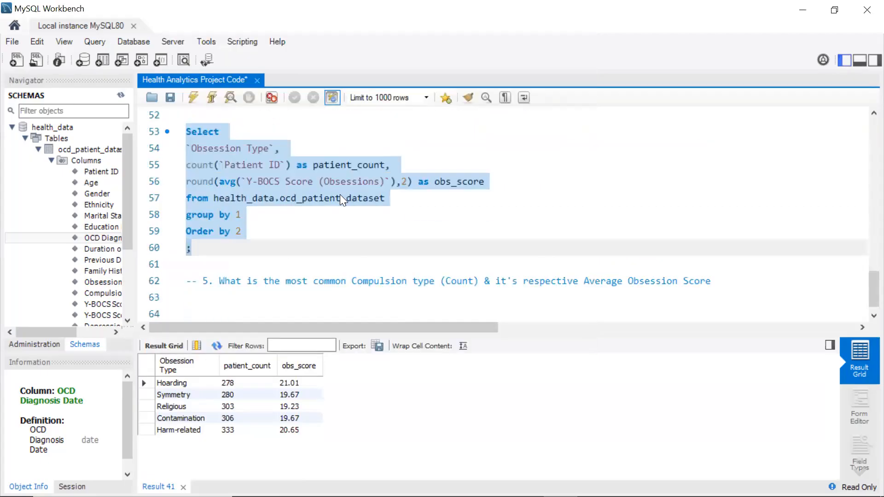
left_click(319, 219)
left_click_drag(205, 251, 167, 141)
key("ctrl+c")
scroll(325, 165, "down", 1)
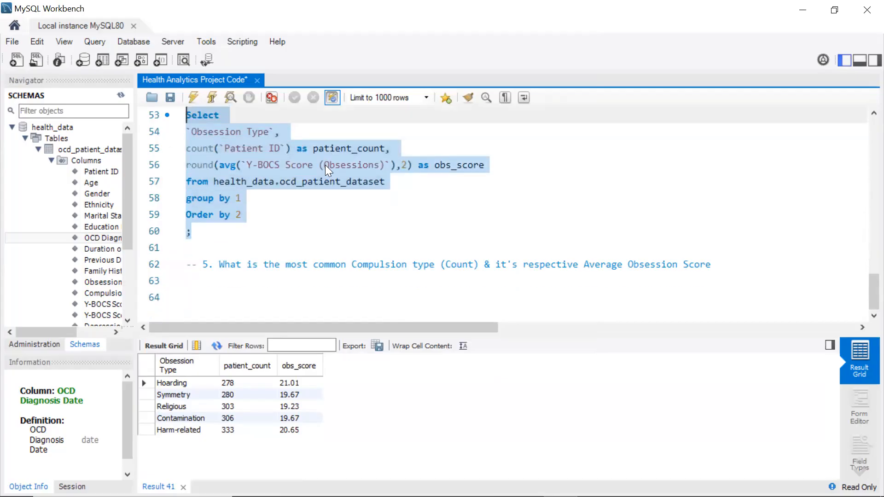
left_click(208, 297)
key("ctrl+v")
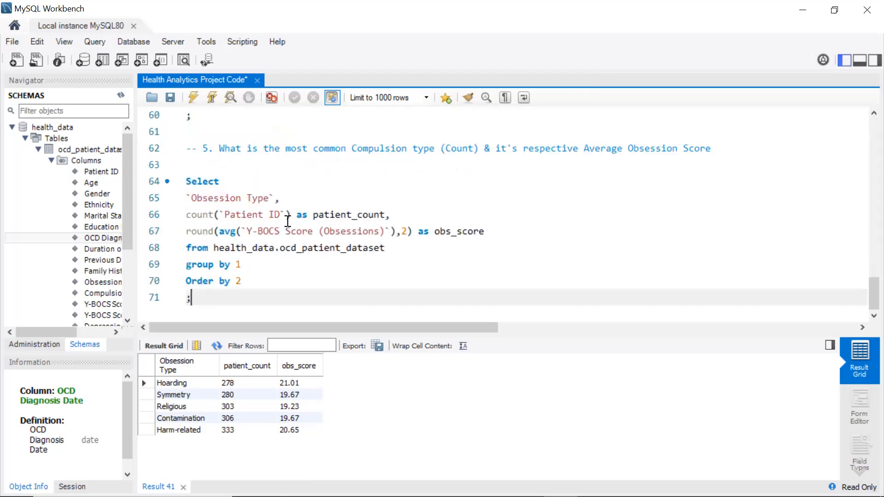
Replace the Obsession Type column in the pasted query with the Compulsion Type column
left_click(278, 197)
key("BackSpace")
key("BackSpace")
key("BackSpace")
key("BackSpace")
key("BackSpace")
key("BackSpace")
key("BackSpace")
key("BackSpace")
key("BackSpace")
key("BackSpace")
key("BackSpace")
key("BackSpace")
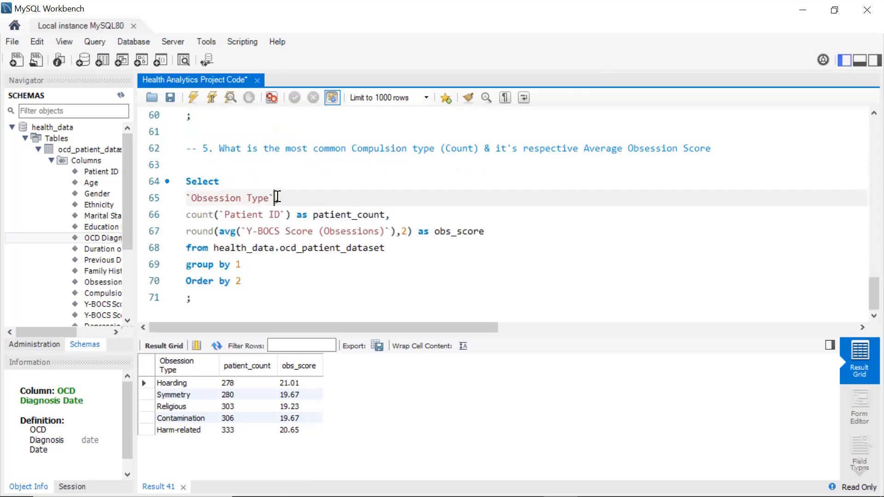
key("BackSpace")
key("BackSpace")
key("BackSpace")
key("BackSpace")
double_click(102, 293)
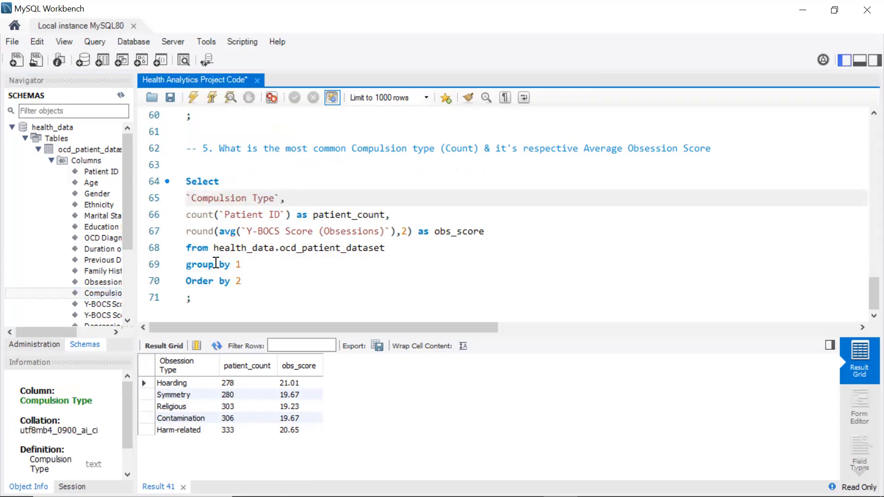
Select and run the compulsion type query
left_click(204, 298)
left_click_drag(204, 299, 178, 186)
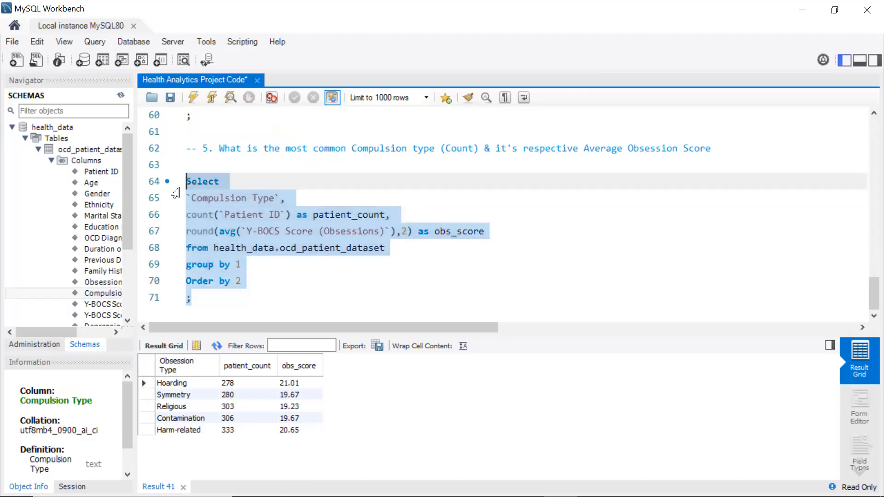
left_click(193, 94)
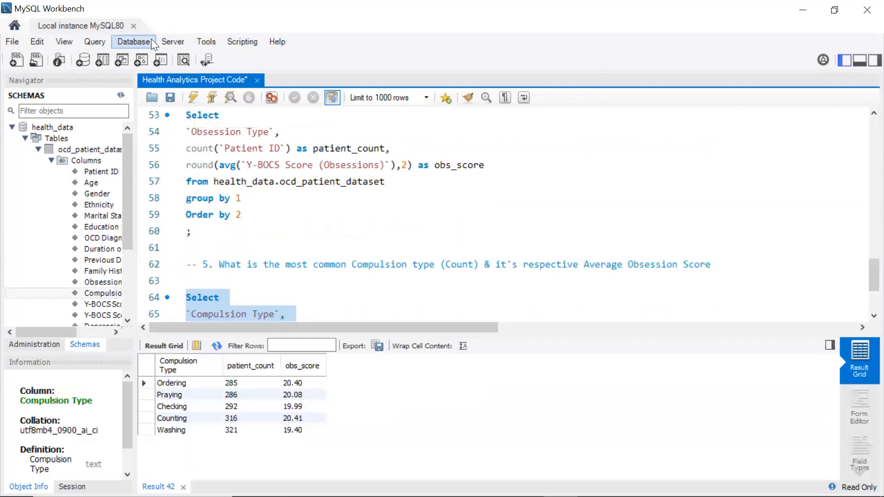
left_click(165, 98)
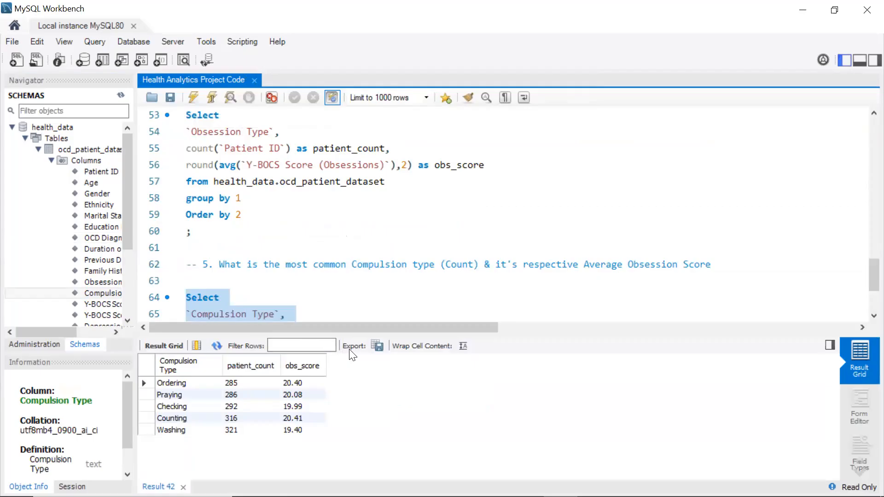
Export the compulsion type results as a CSV file named comp_type
left_click(377, 346)
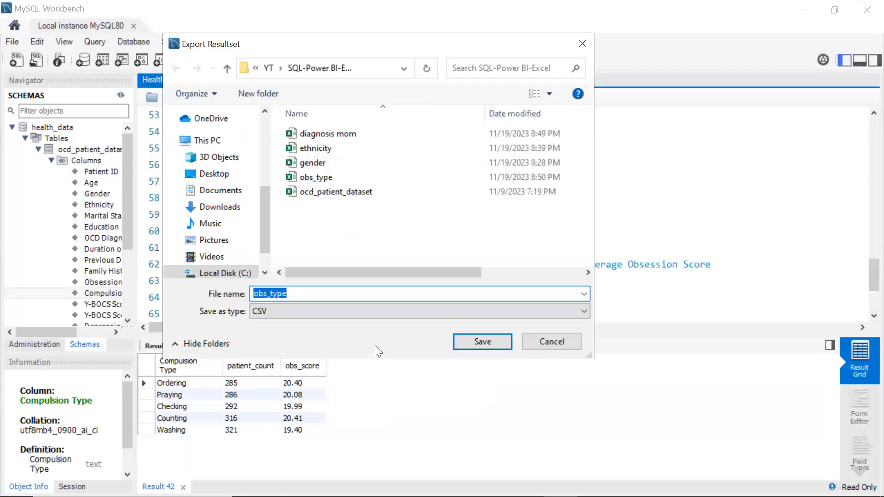
left_click(268, 299)
key("BackSpace")
key("BackSpace")
key("BackSpace")
type("Comp")
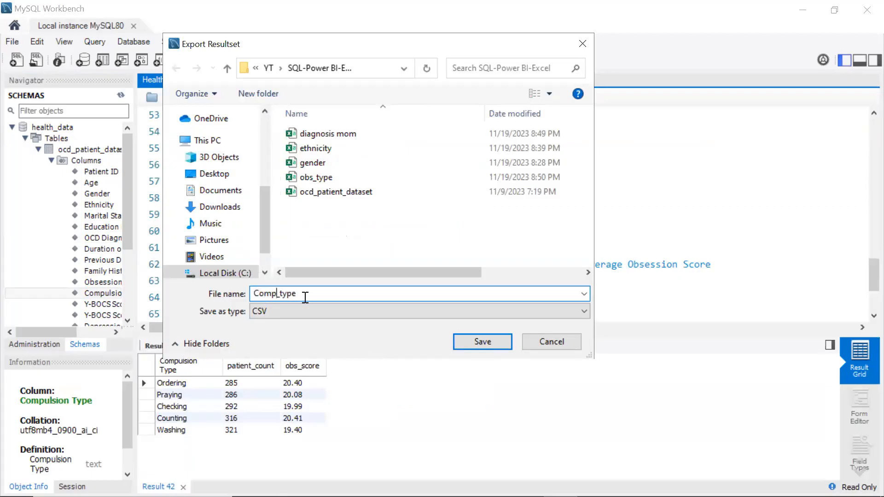
left_click(259, 294)
key("BackSpace")
type("c")
left_click(486, 340)
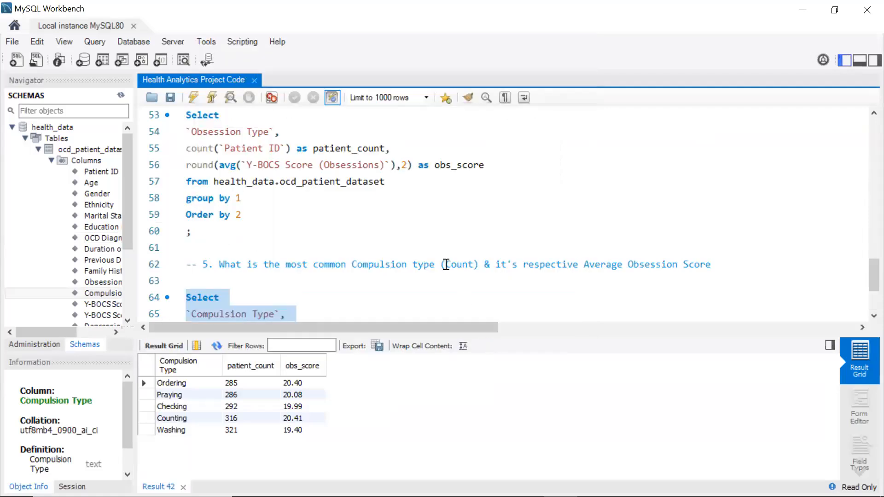
scroll(416, 222, "down", 3)
left_click(433, 201)
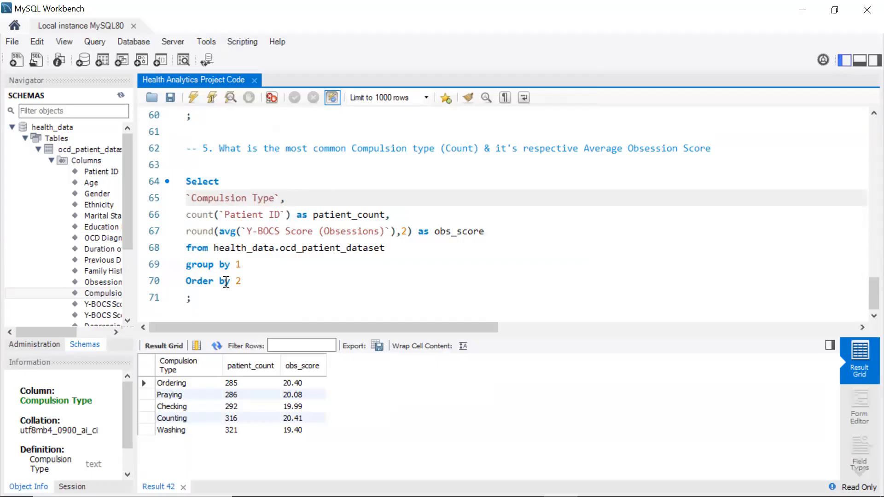
left_click(210, 307)
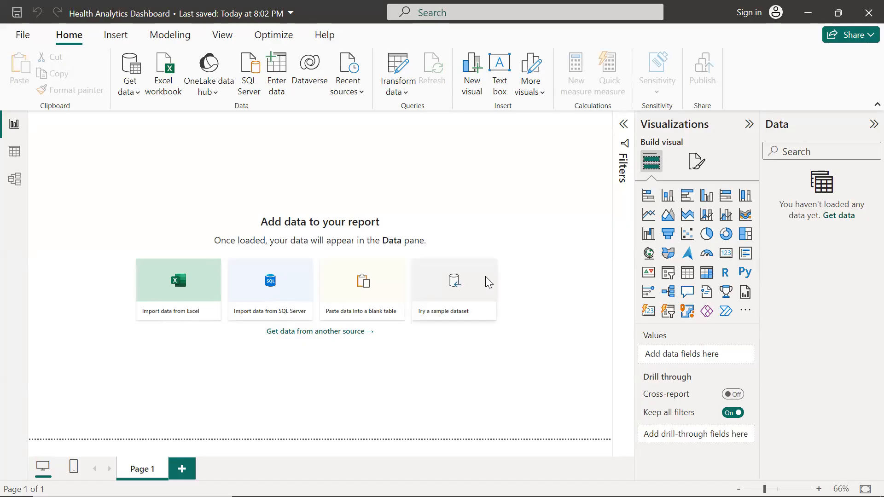
In Power BI Desktop, load the comp_type CSV file through the Text/CSV data source
left_click(135, 98)
left_click(160, 277)
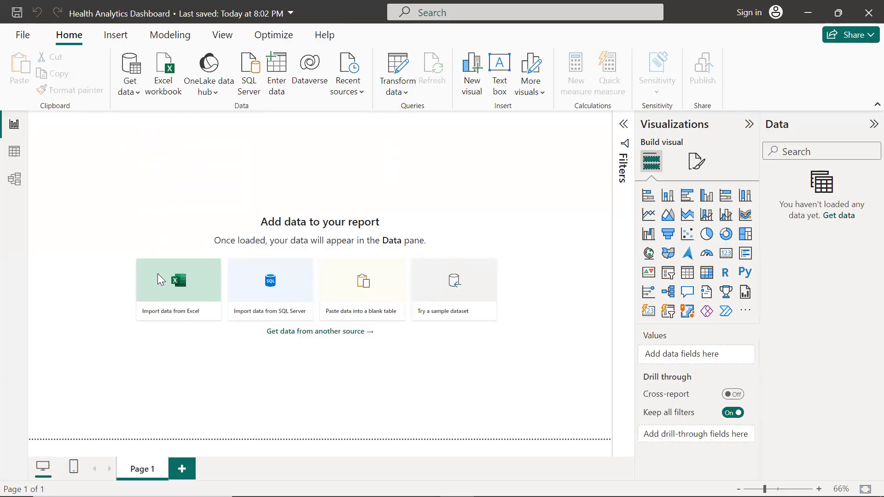
left_click(189, 99)
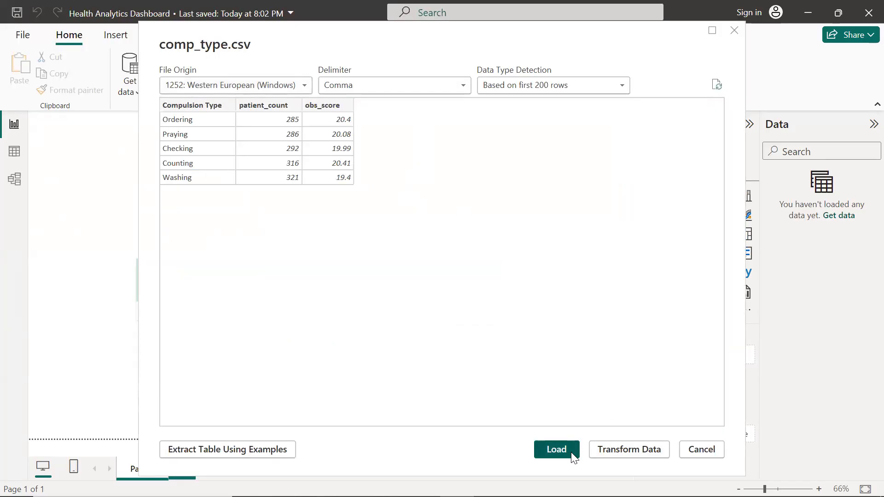
left_click(556, 449)
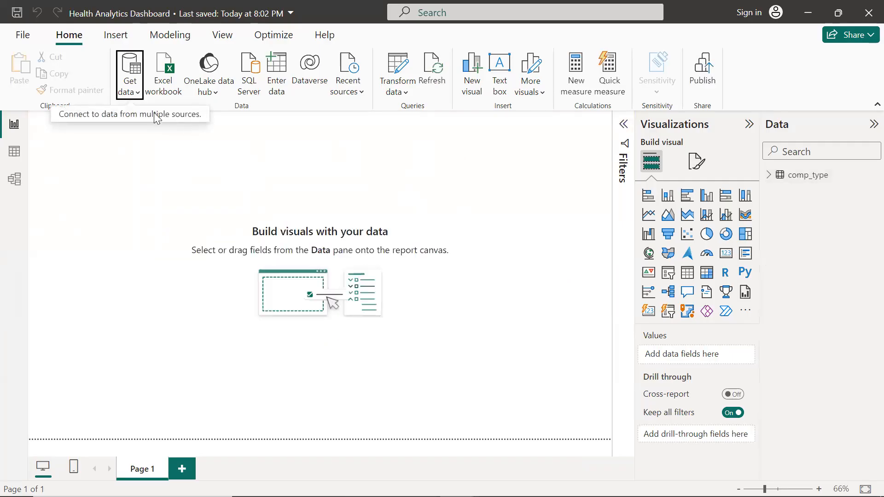
Load the diagnosis mom CSV file as a Text/CSV data source
left_click(138, 92)
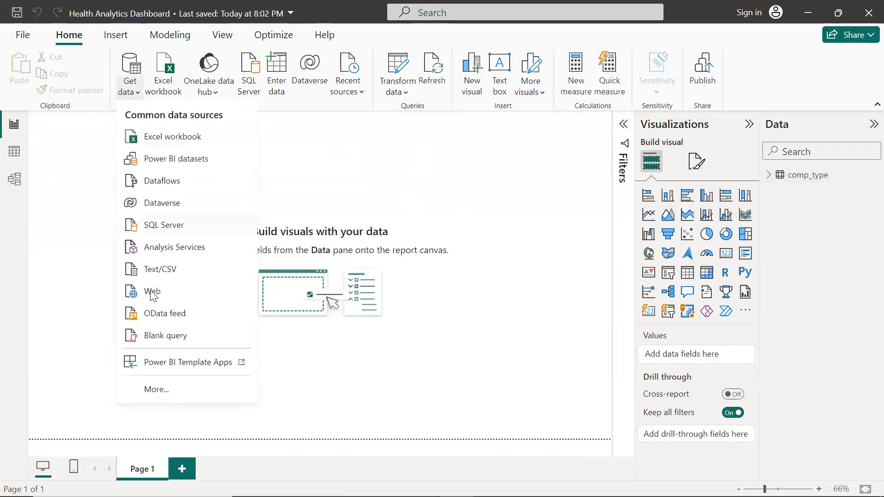
left_click(146, 275)
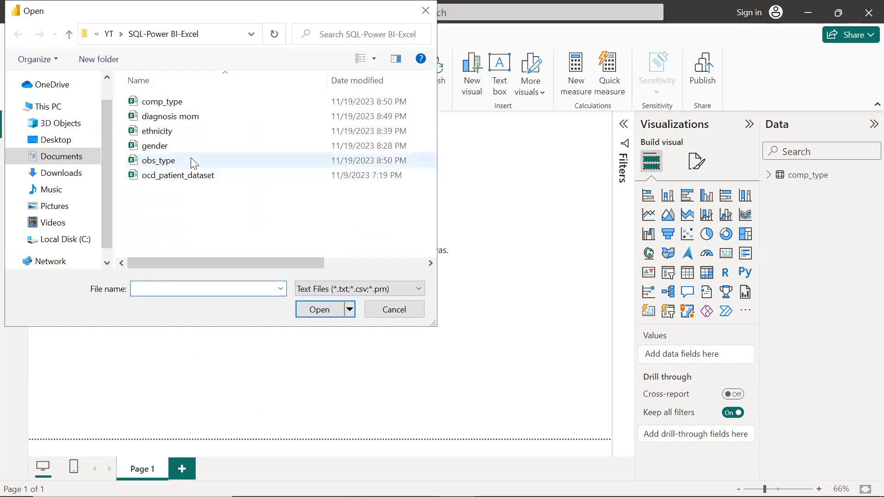
left_click(184, 117)
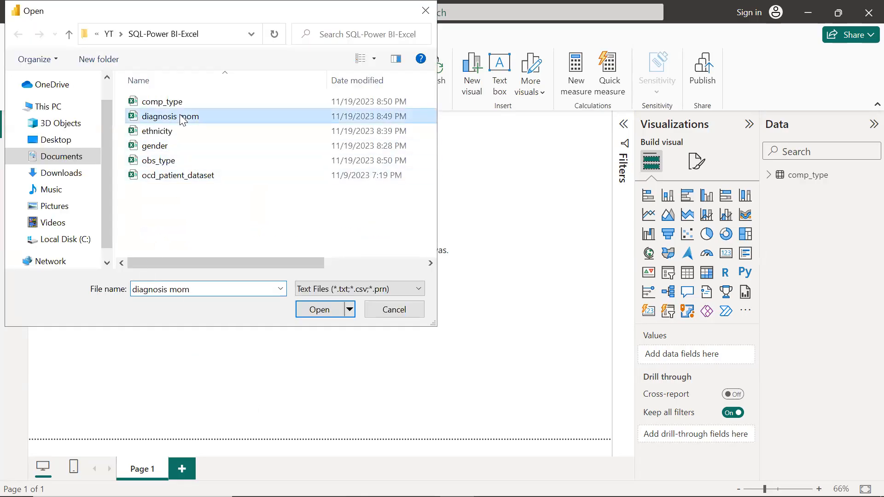
left_click(319, 307)
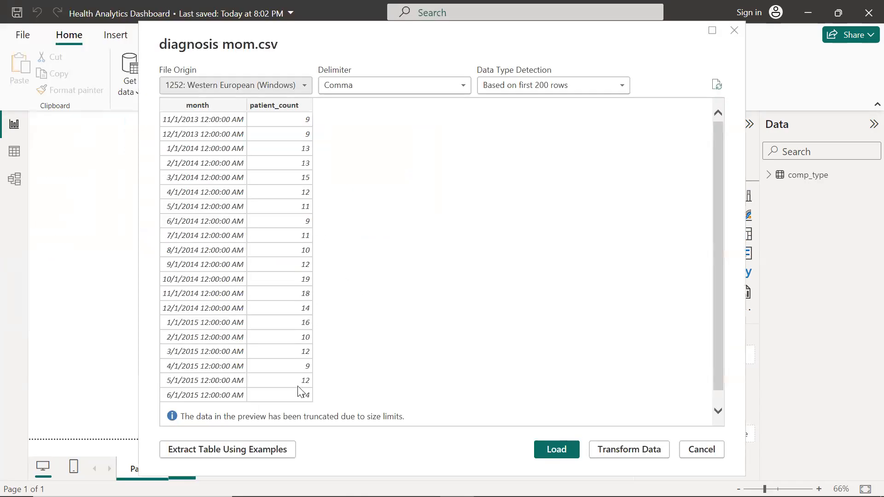
scroll(301, 387, "down", 1)
scroll(300, 387, "up", 1)
left_click(546, 451)
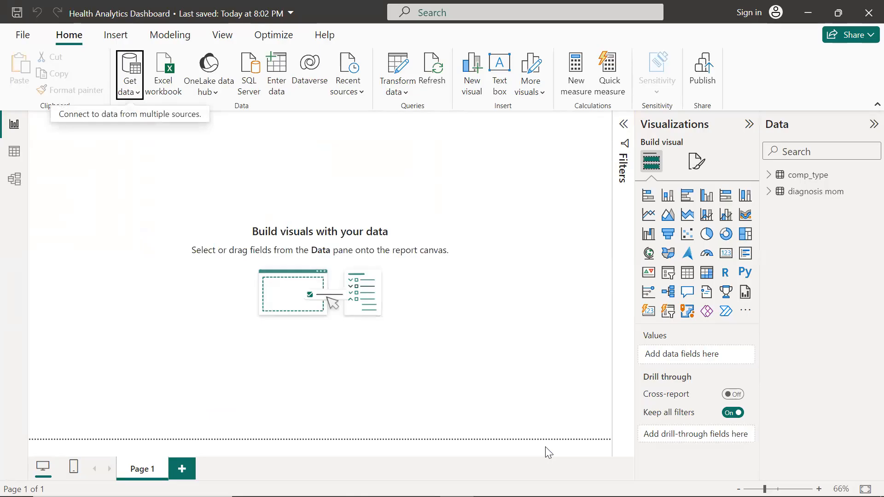
Load the ethnicity CSV file as a Text/CSV data source
left_click(137, 93)
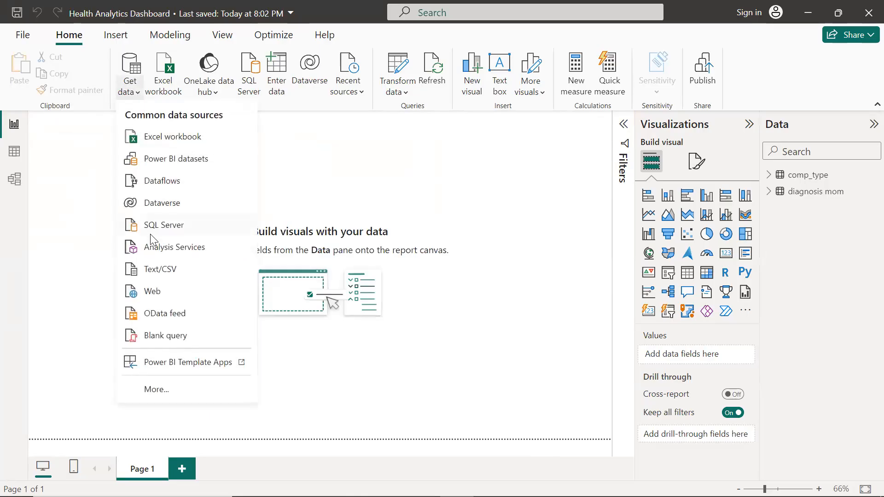
left_click(160, 274)
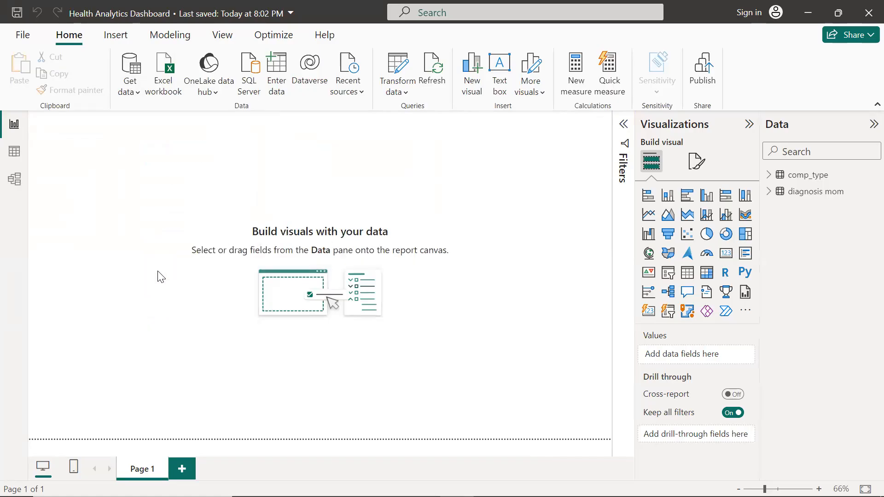
left_click(176, 131)
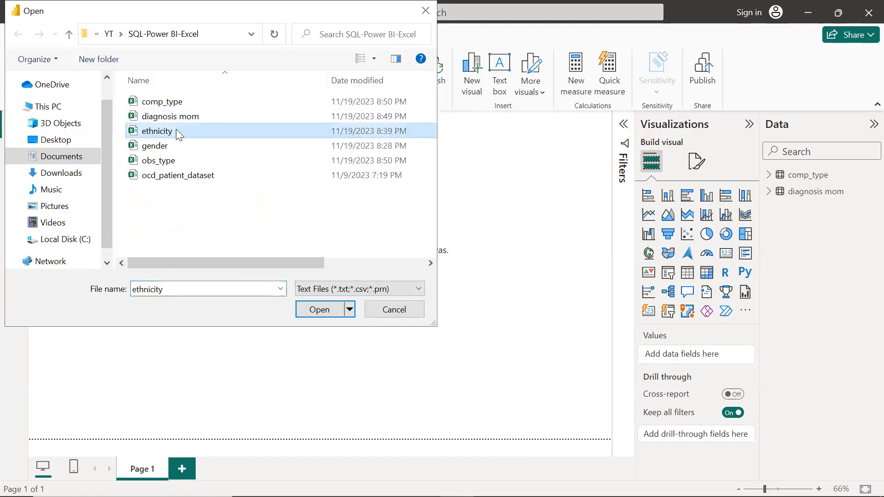
left_click(319, 310)
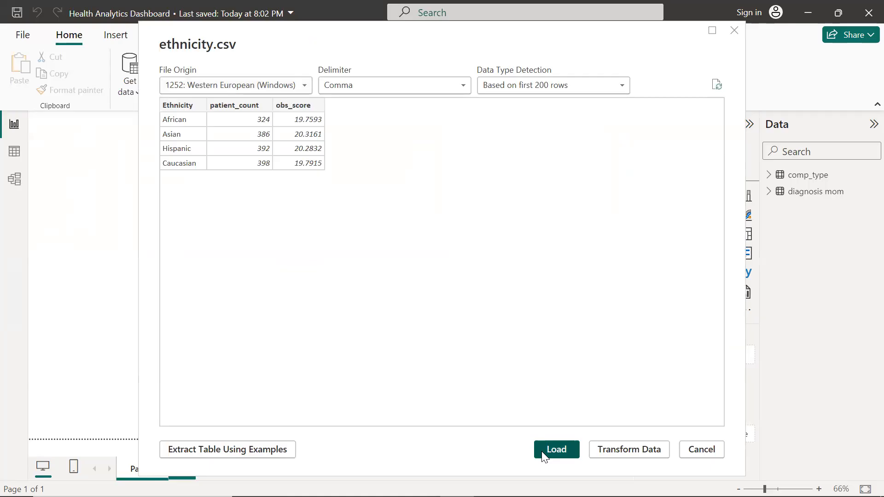
left_click(541, 451)
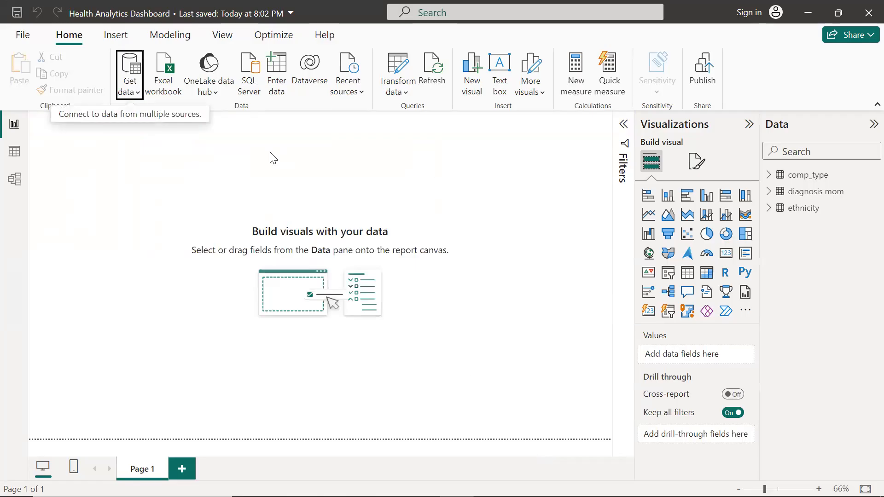
Load the gender CSV file as a Text/CSV data source
left_click(137, 95)
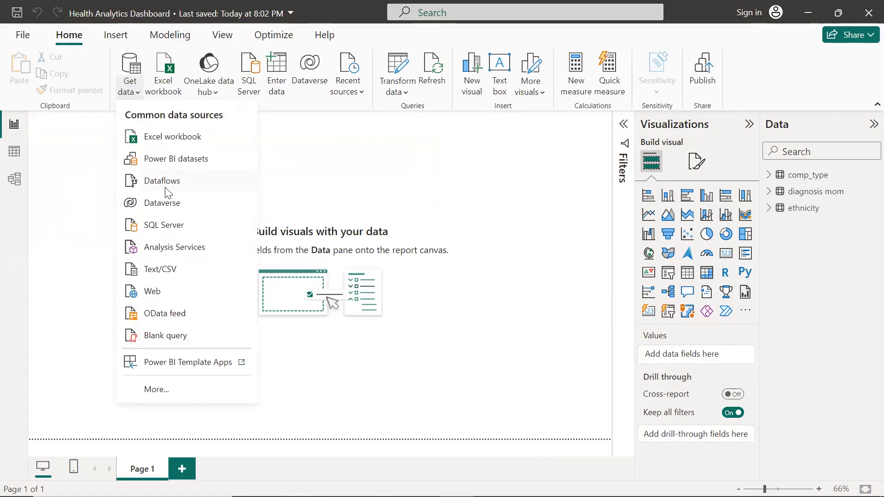
left_click(160, 271)
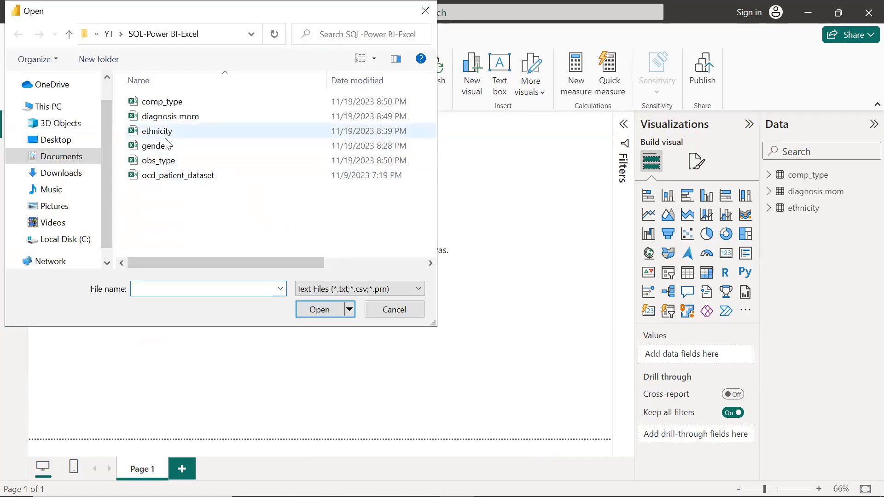
left_click(164, 148)
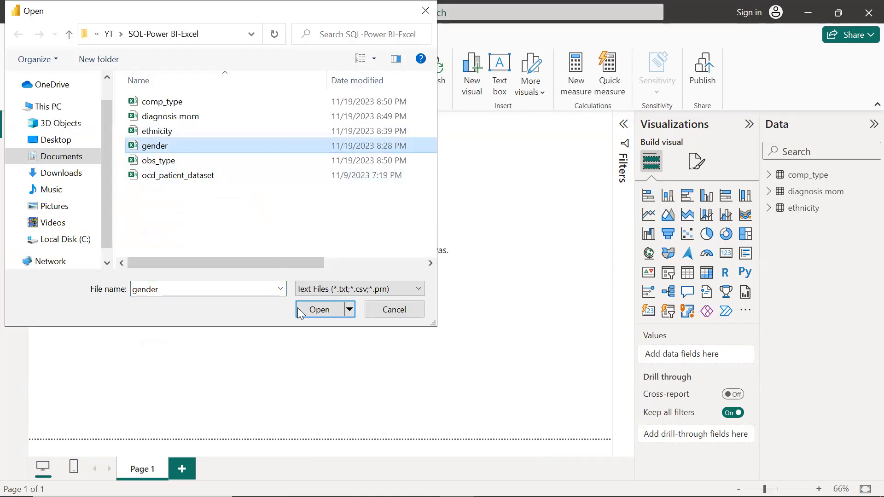
left_click(325, 310)
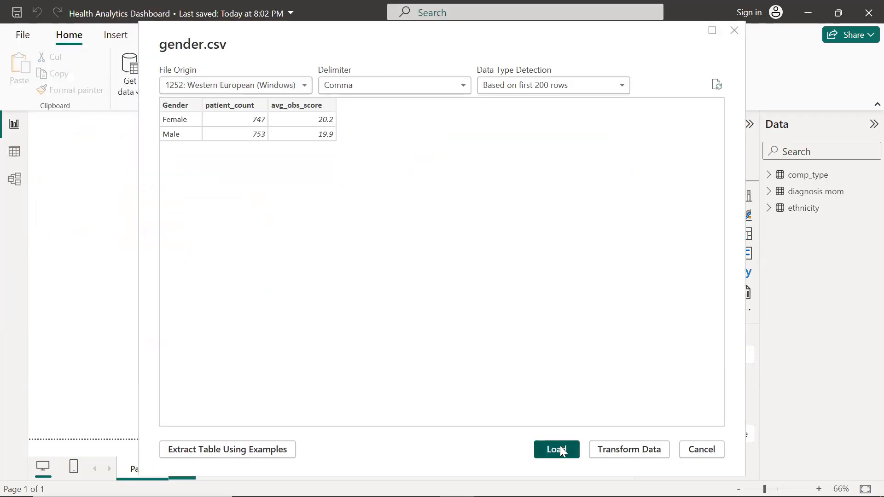
left_click(557, 450)
Load the obs_type CSV file as a Text/CSV data source
left_click(136, 94)
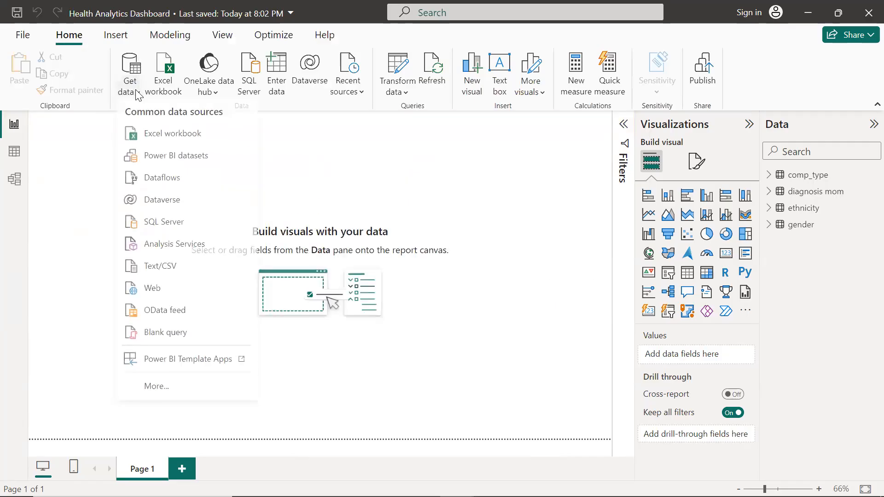
left_click(151, 276)
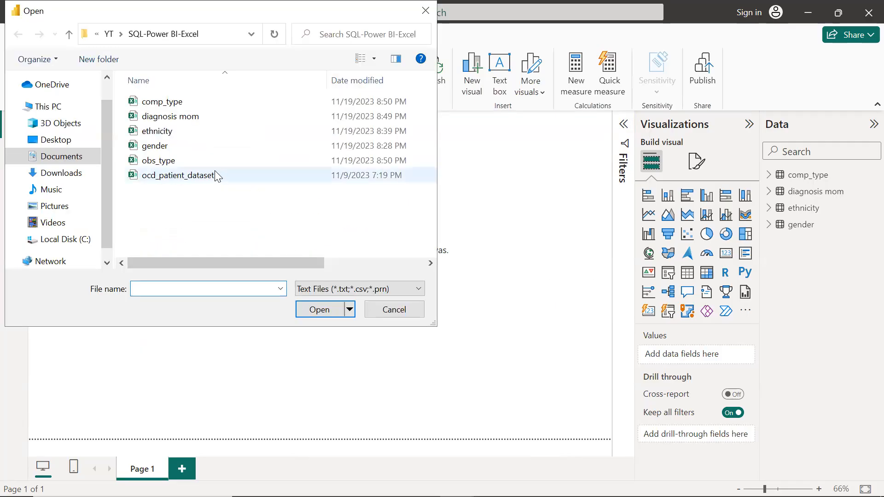
left_click(215, 163)
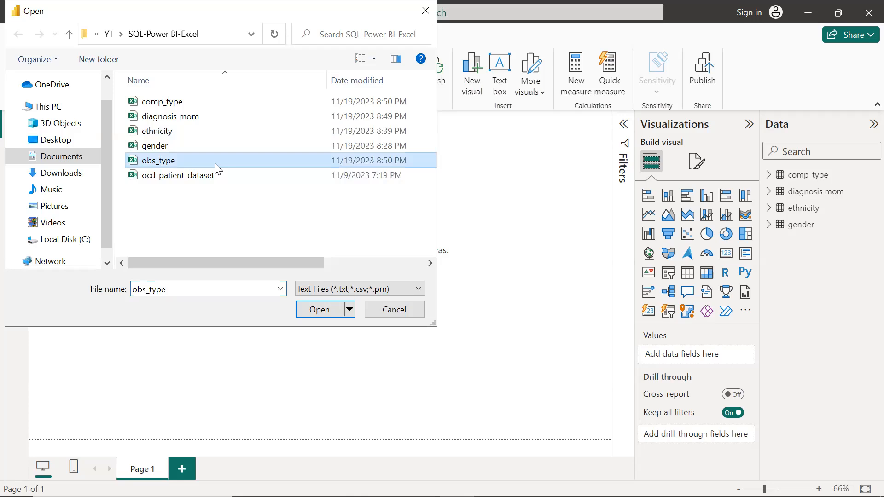
double_click(215, 163)
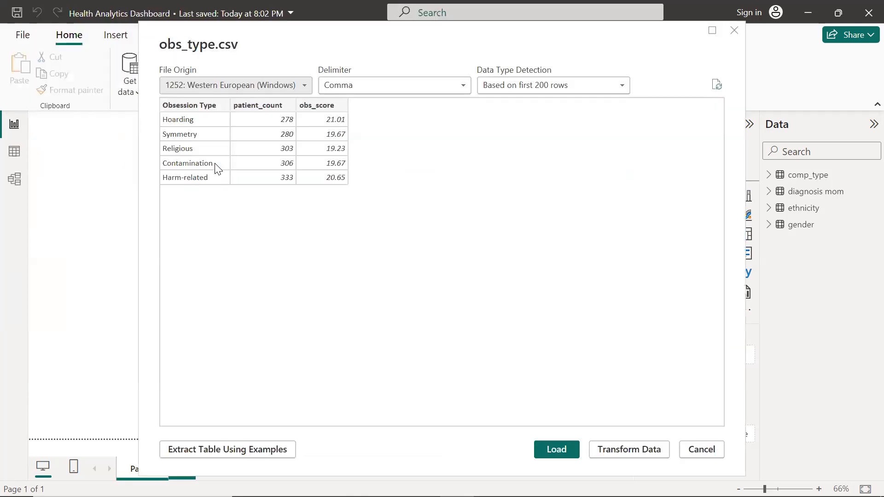
left_click(556, 450)
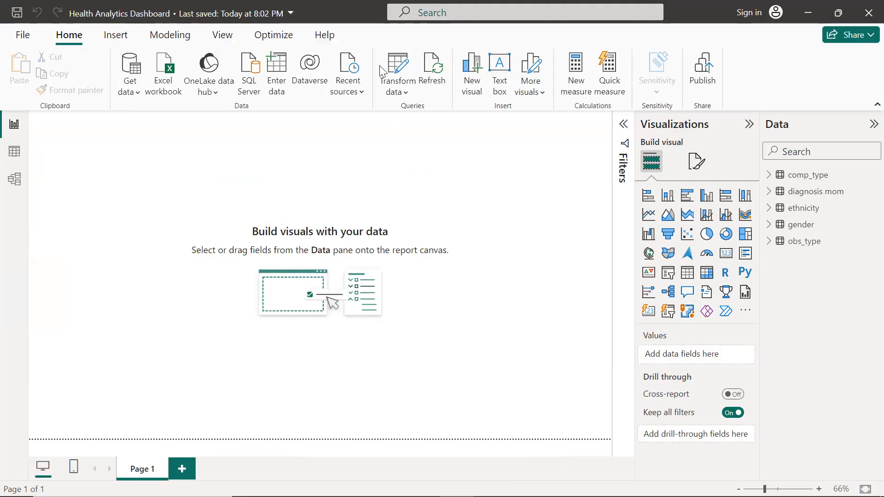
Insert a text box spanning the full width of the canvas top and reduce it to a thin strip
left_click(499, 75)
left_click_drag(159, 170, 613, 176)
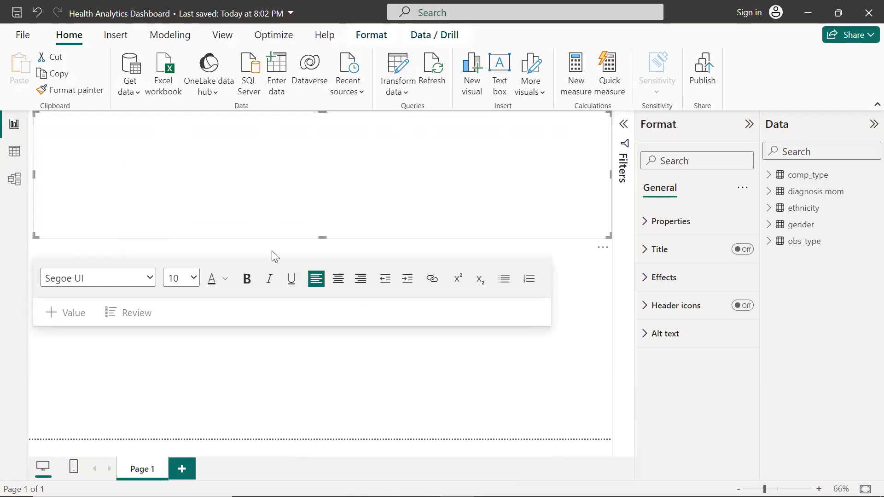
left_click_drag(321, 237, 329, 135)
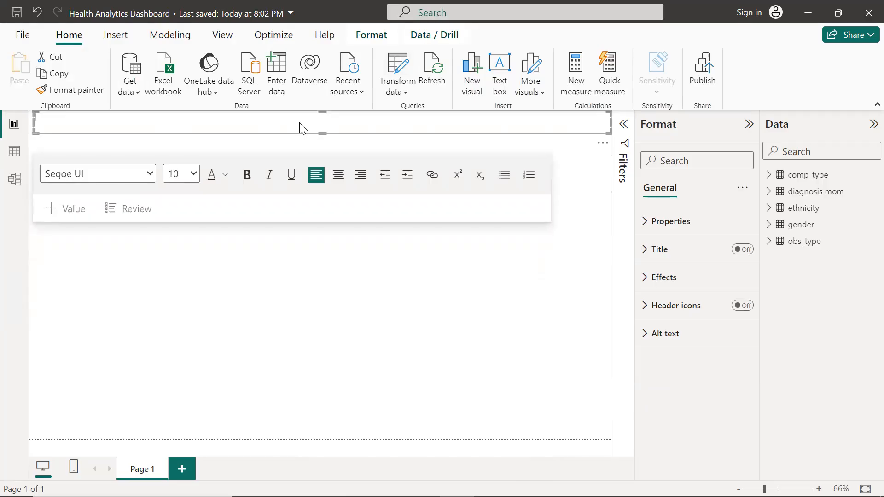
Enter the title HEALTH ANALYTICS DASHBOARD in the text box
type("HEALTH ANALYTICS DASHBOARD")
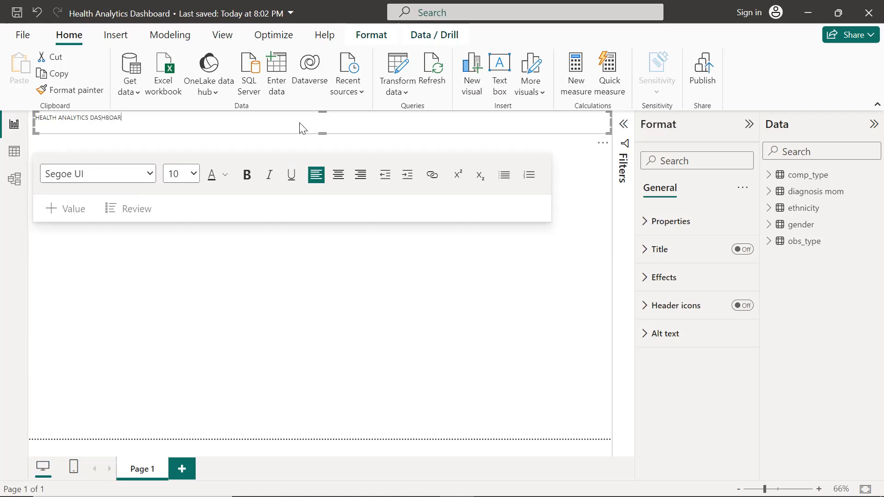
Make the dashboard title bold and centre-aligned
left_click_drag(164, 116, 35, 118)
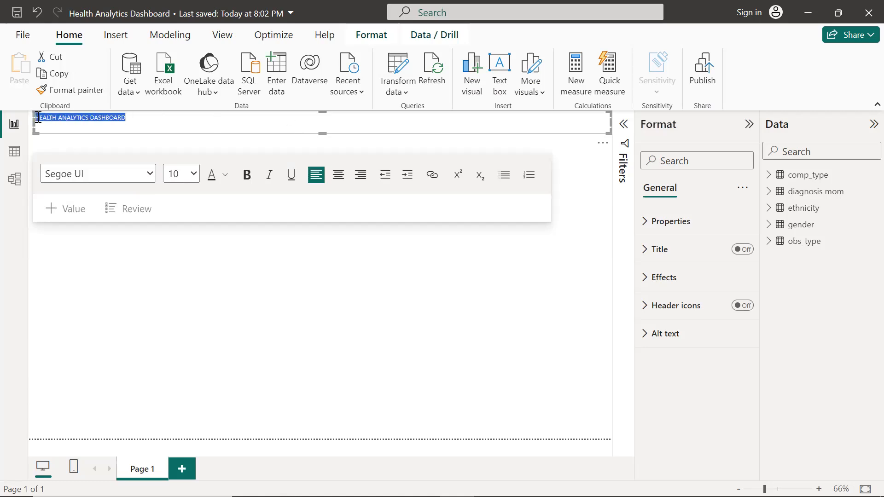
left_click(247, 176)
left_click(339, 183)
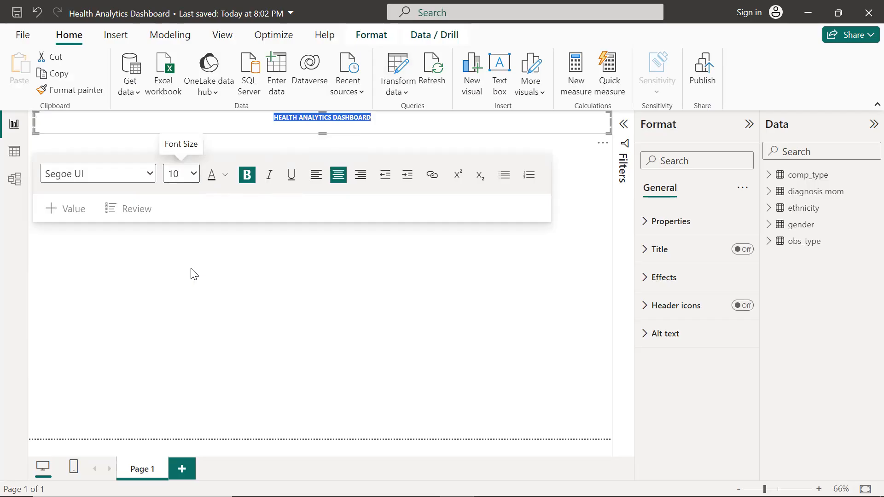
left_click(317, 278)
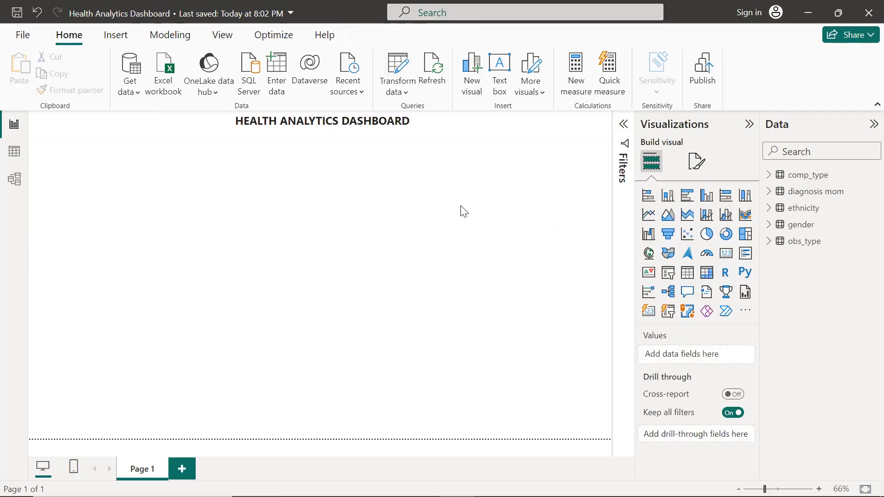
Add a line chart of patient_count by month from diagnosis mom and move it just below the title
left_click(649, 214)
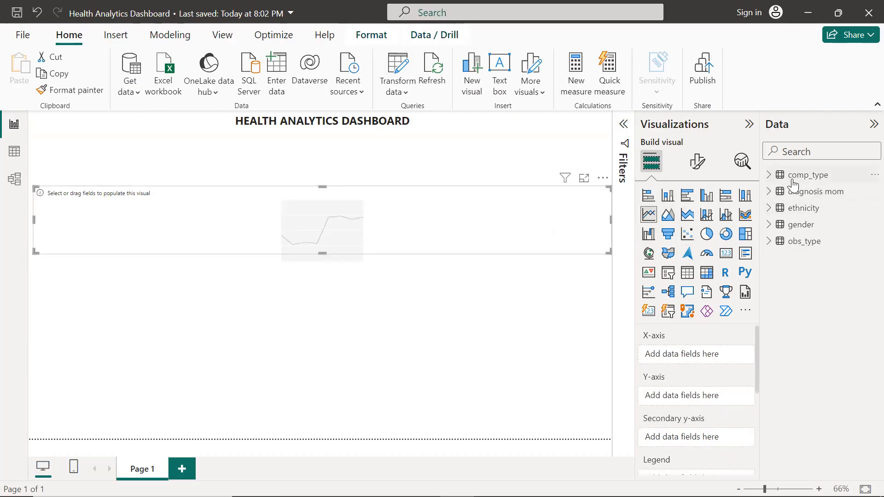
left_click(772, 194)
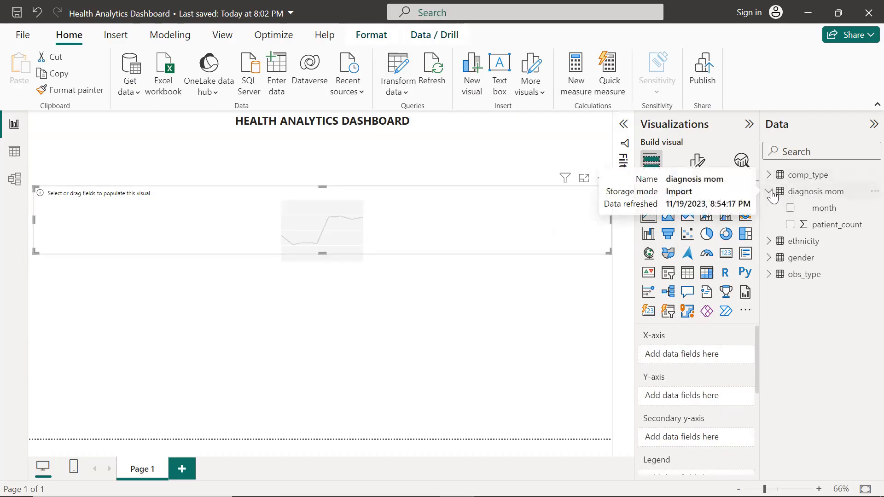
left_click(790, 208)
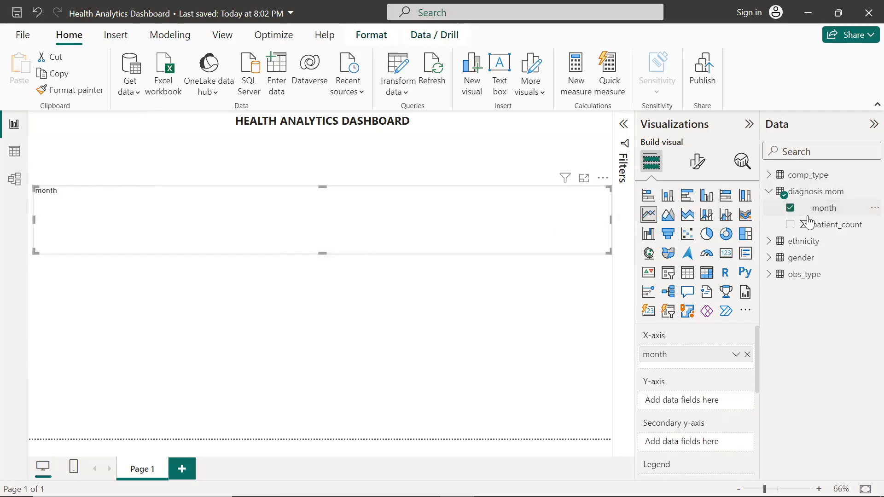
left_click_drag(814, 227, 703, 404)
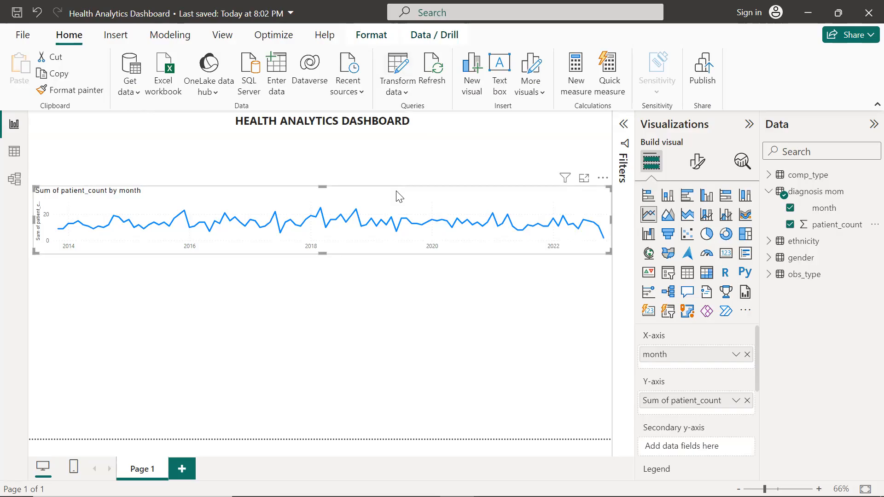
left_click_drag(400, 197, 395, 139)
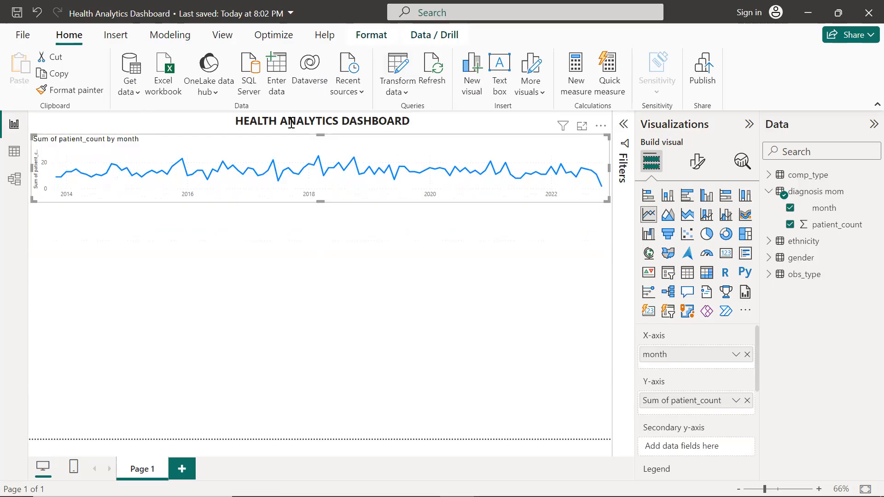
Centre the line chart's title using the visual's general title formatting options
mouse_move(182, 161)
mouse_move(182, 181)
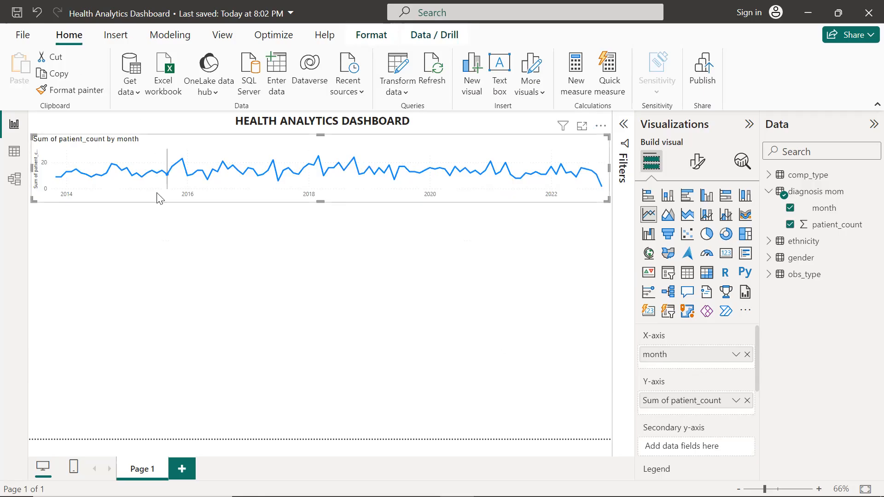
left_click(697, 161)
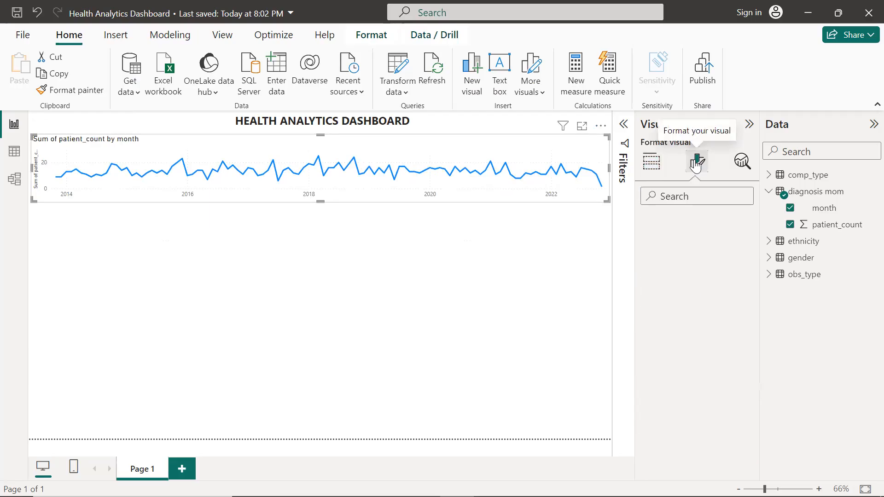
left_click(685, 226)
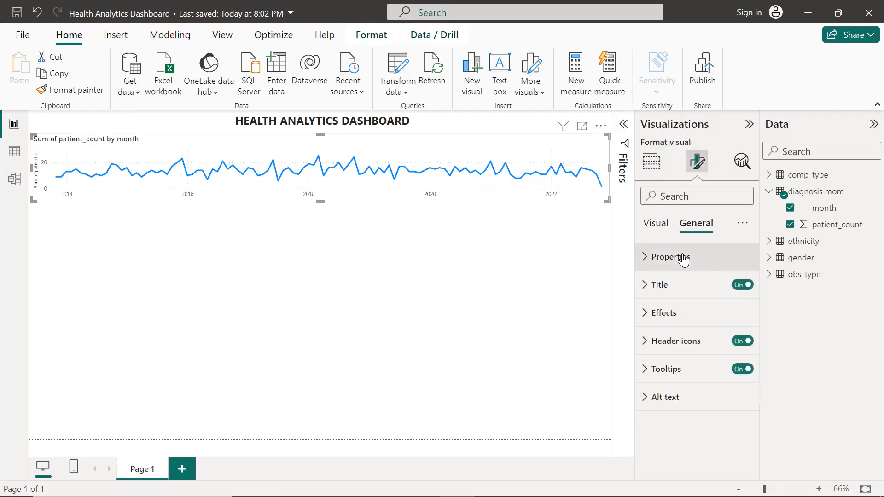
left_click(654, 290)
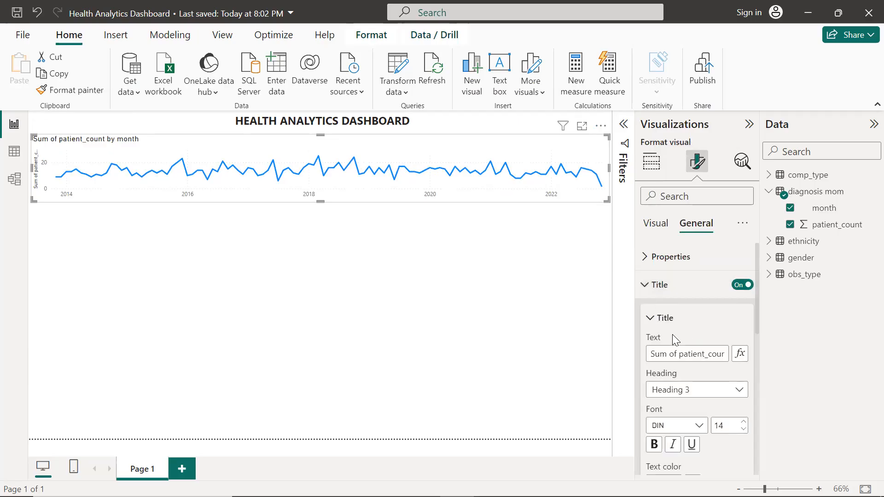
scroll(689, 418, "down", 2)
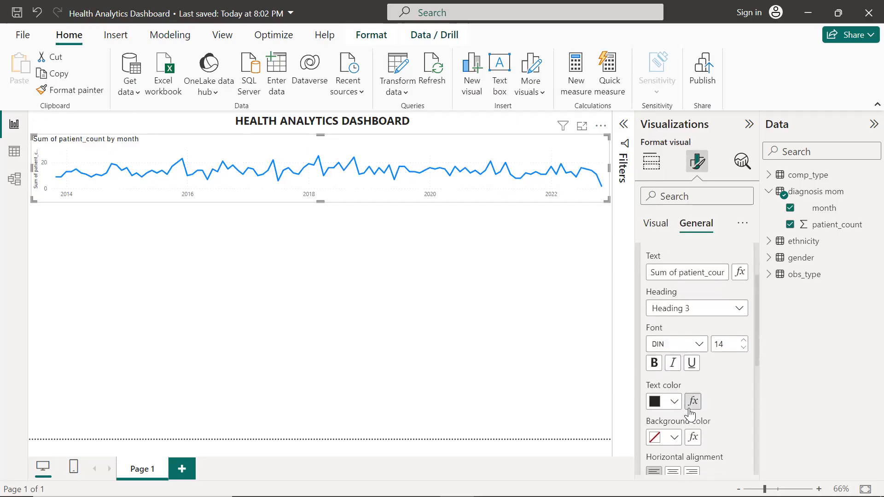
scroll(724, 385, "down", 4)
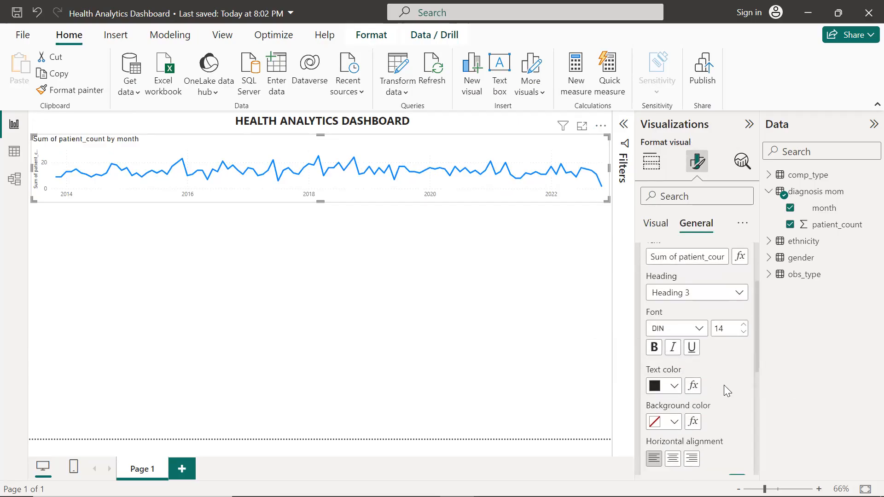
left_click(673, 405)
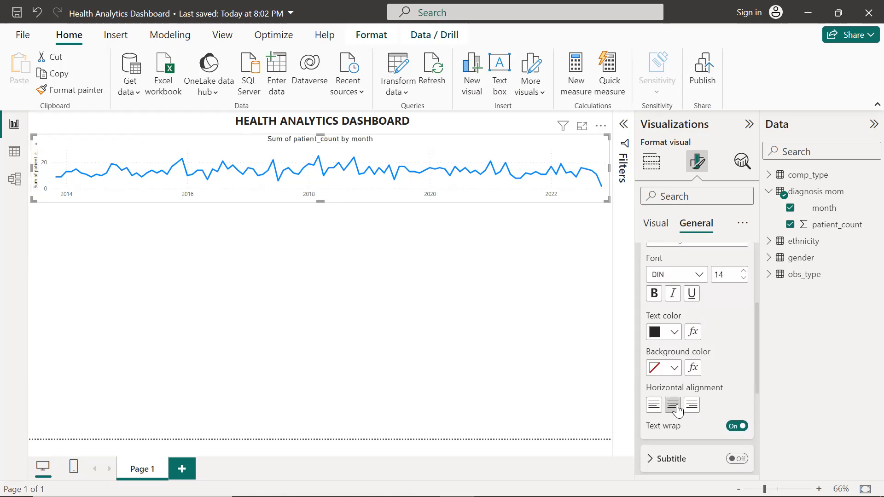
left_click(654, 296)
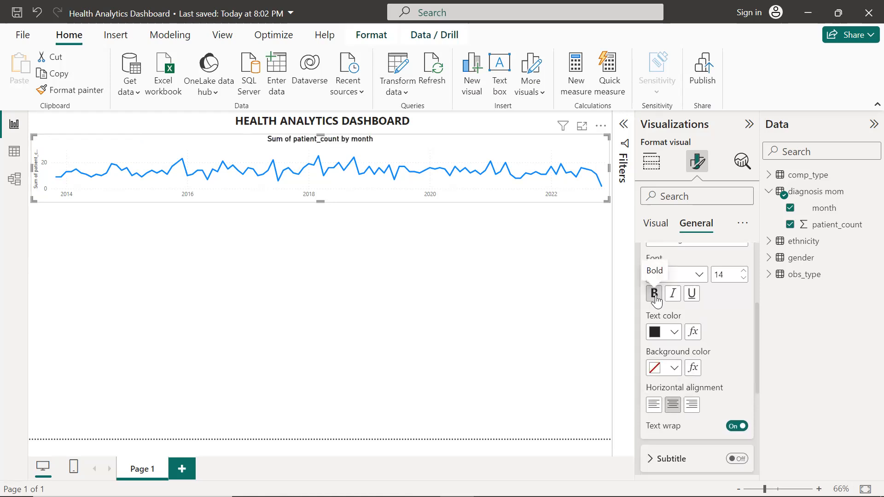
left_click(655, 295)
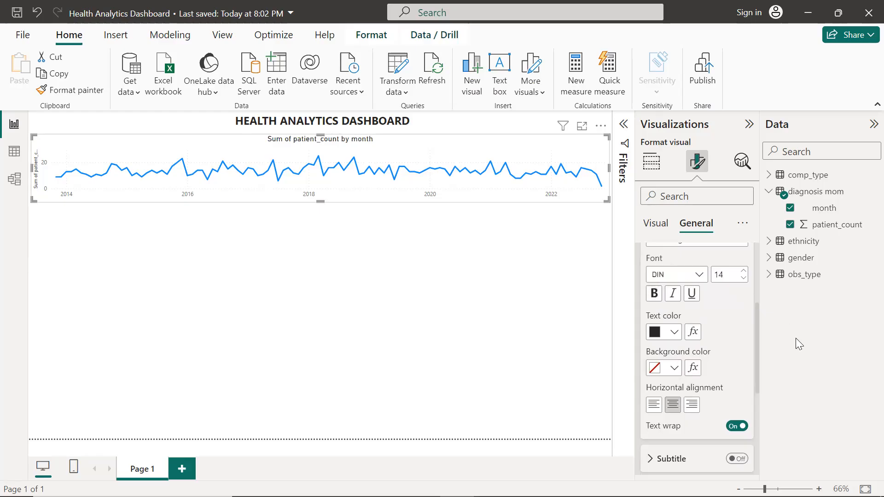
left_click(549, 235)
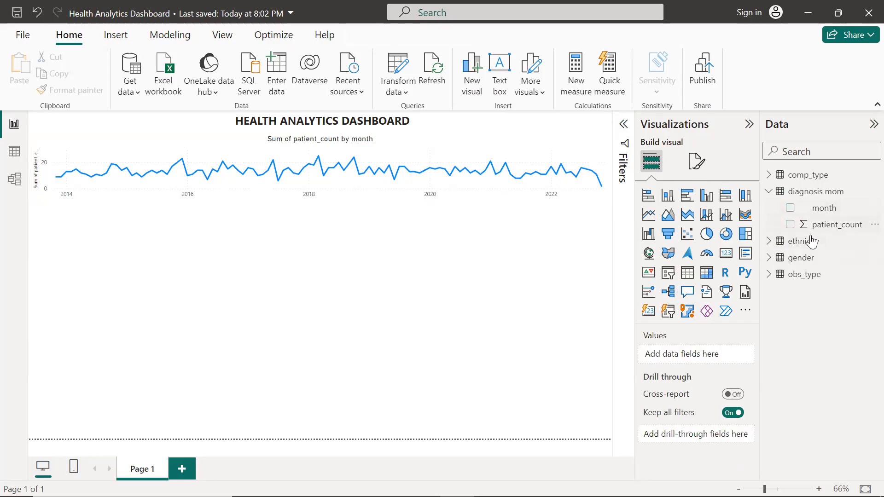
Insert a donut chart and narrow it to about a third of the canvas width
left_click(807, 262)
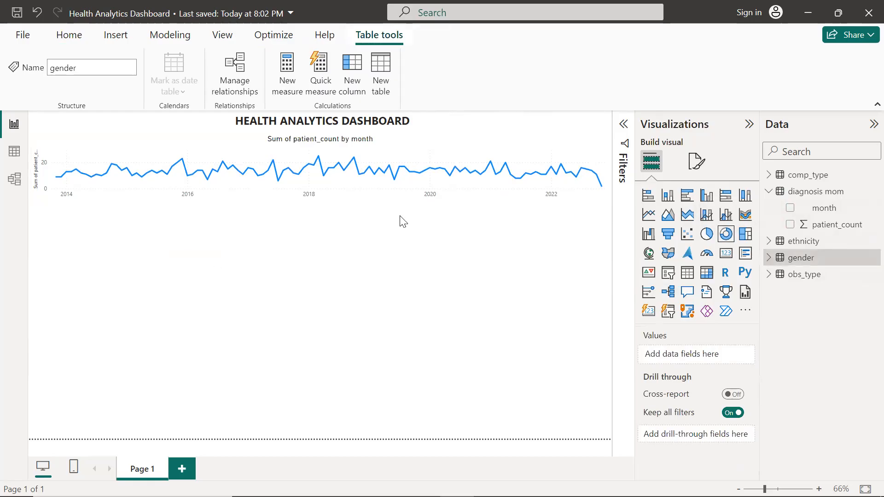
left_click(726, 235)
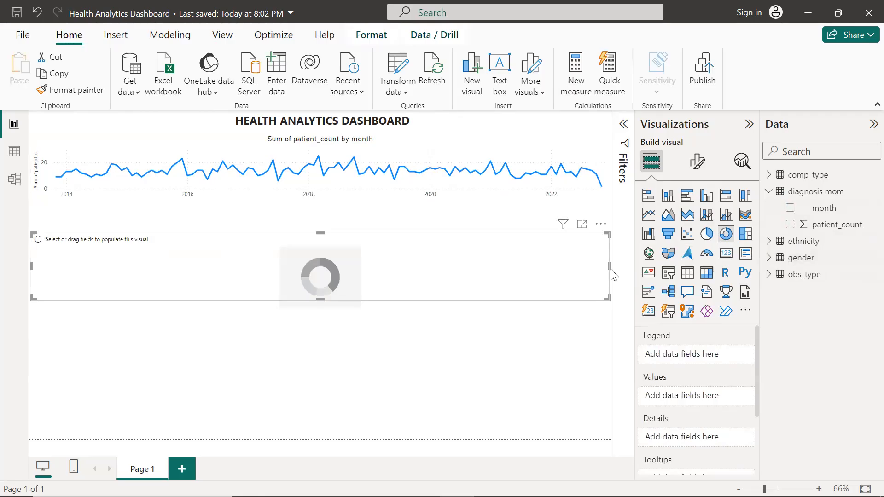
left_click_drag(610, 268, 241, 324)
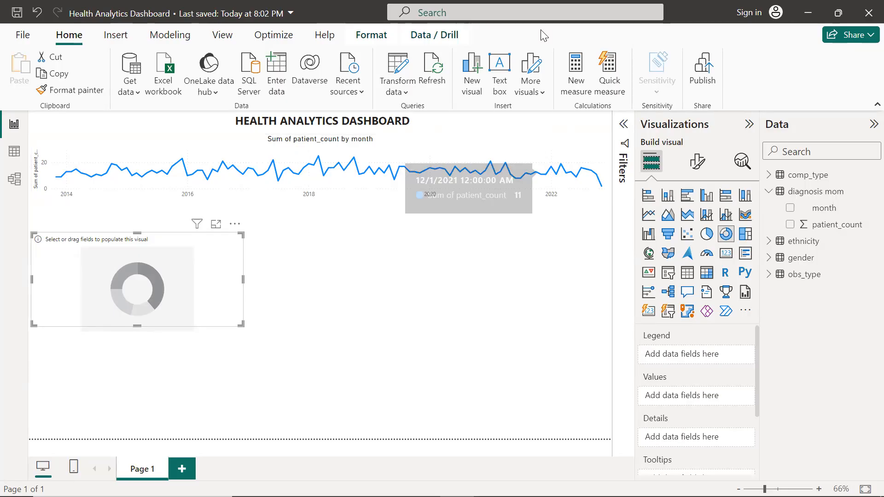
left_click(524, 270)
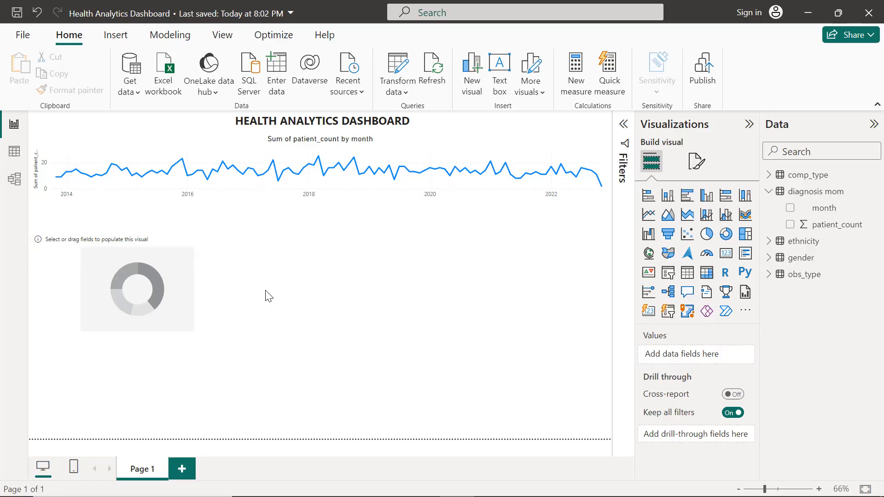
Build the donut chart with gender's Gender as legend and patient_count as values
left_click(82, 256)
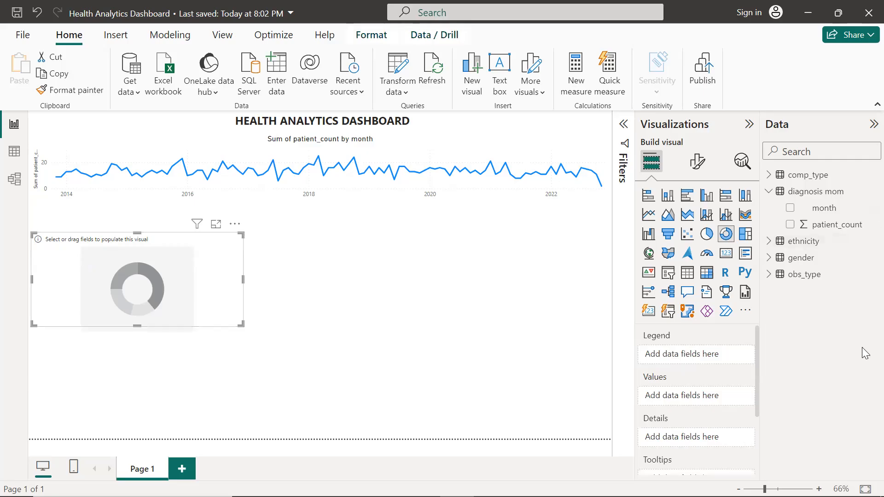
left_click(771, 262)
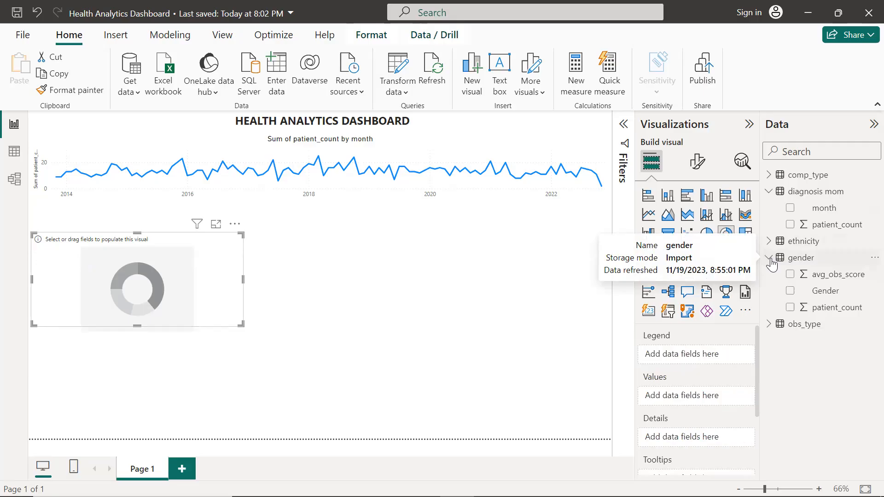
left_click(795, 291)
left_click(790, 293)
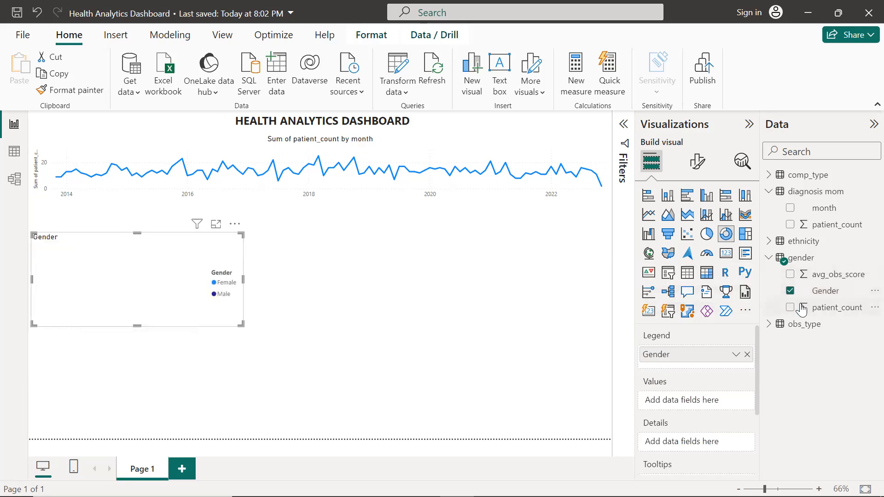
left_click_drag(802, 310, 699, 404)
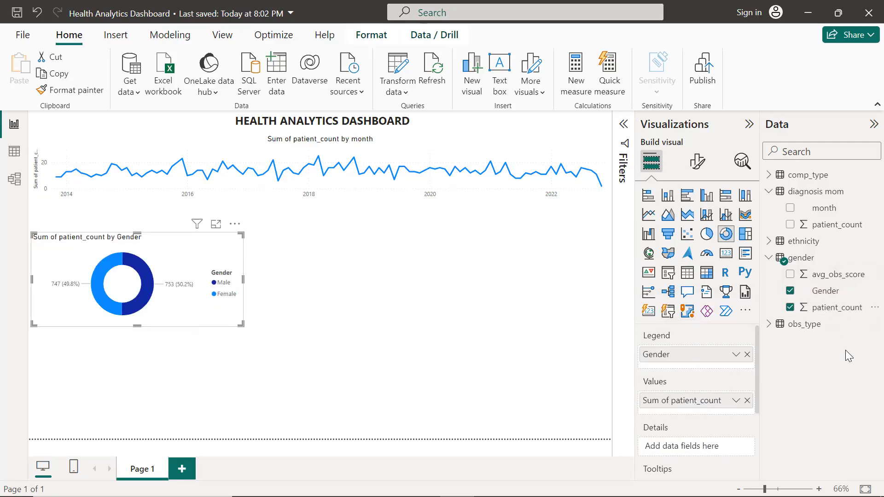
Try converting the donut chart into a treemap, then undo the conversion
left_click(768, 242)
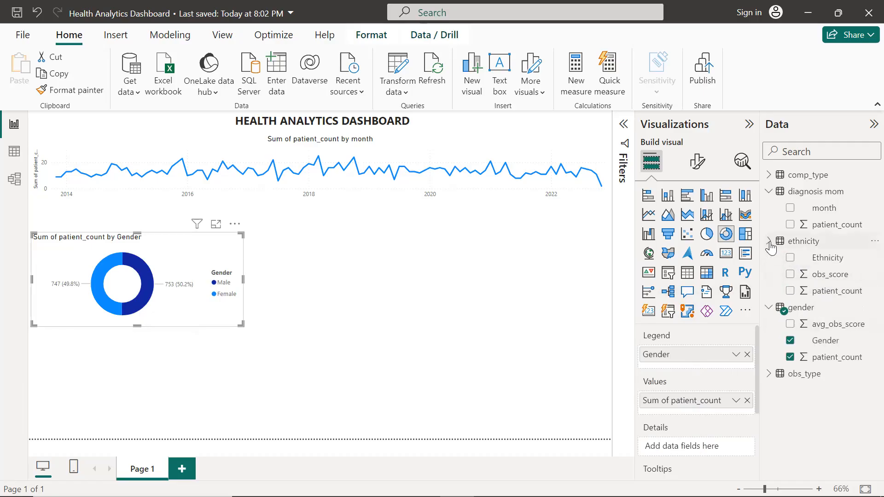
left_click(745, 234)
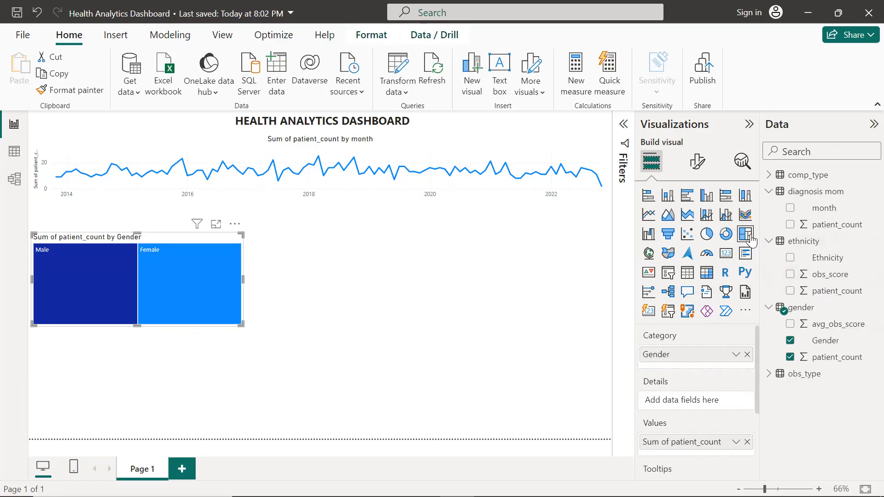
key("ctrl+z")
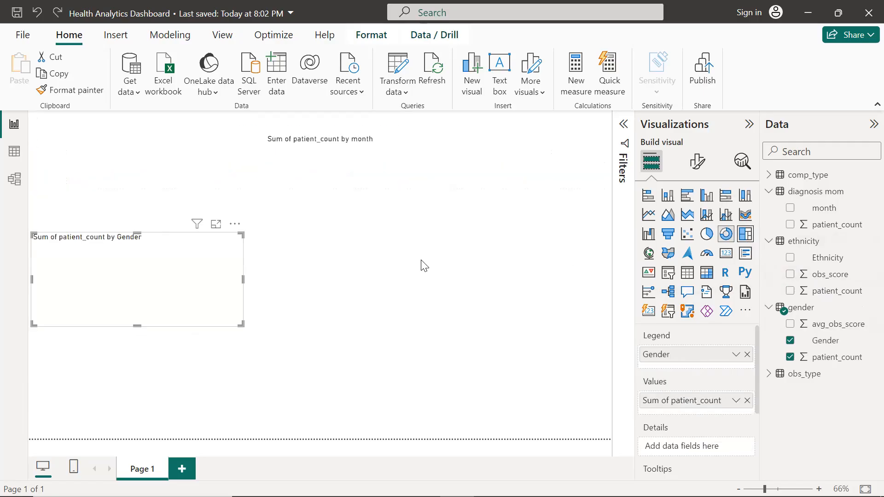
left_click(374, 251)
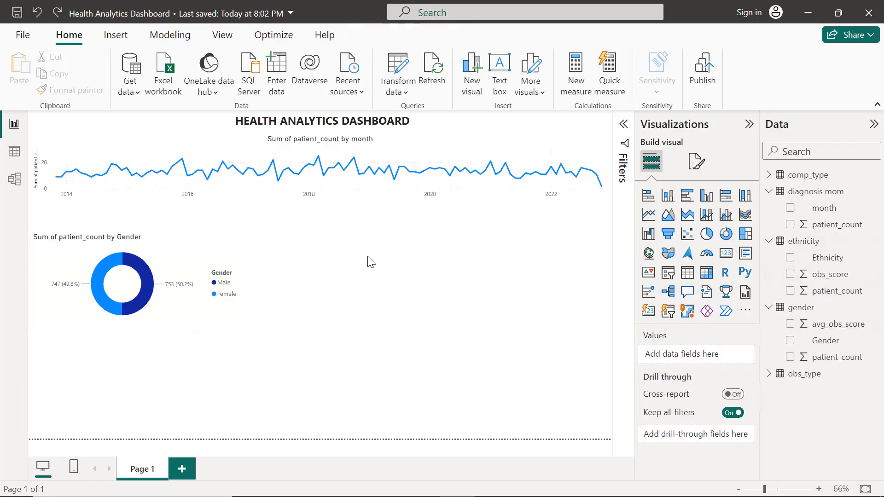
Insert an empty treemap visual and place it beside the donut chart
left_click(746, 235)
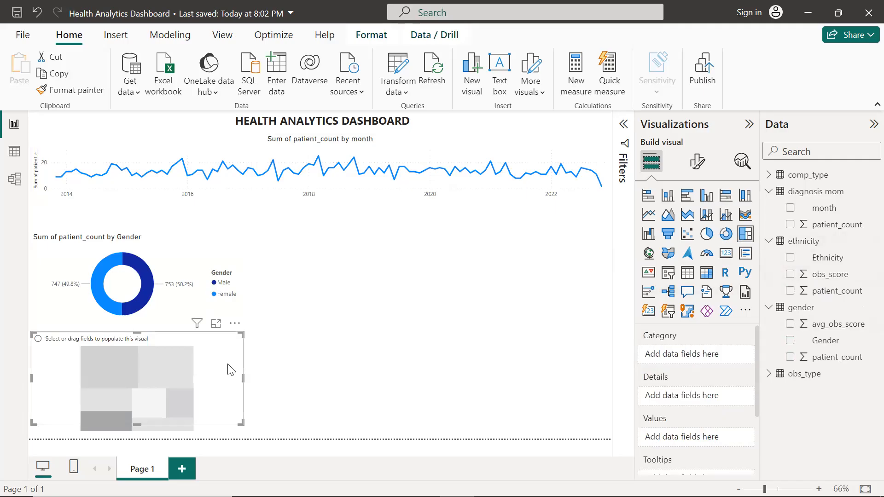
left_click_drag(231, 370, 616, 277)
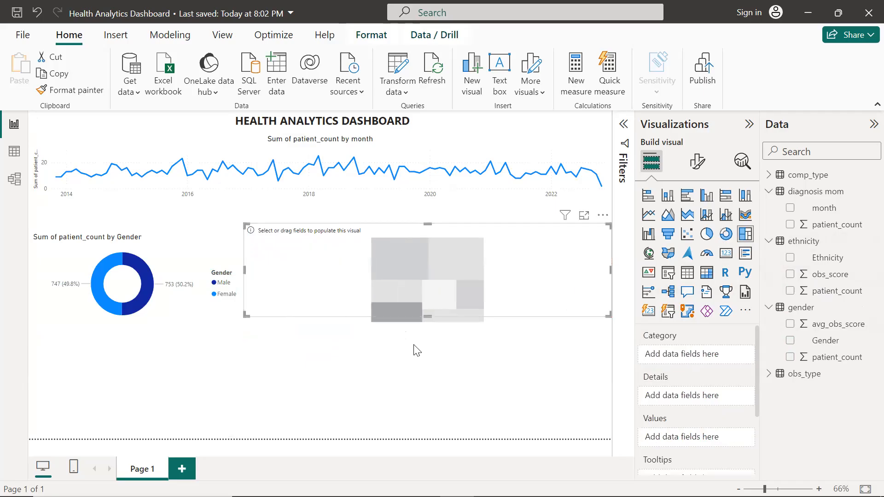
Build the treemap with Ethnicity as category, patient_count as details and Sum of patient_count as values
left_click_drag(429, 317, 430, 321)
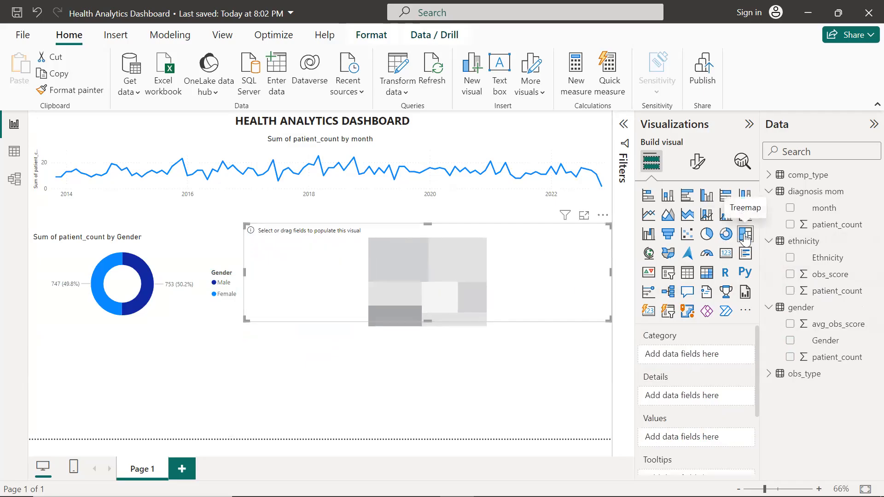
left_click(790, 258)
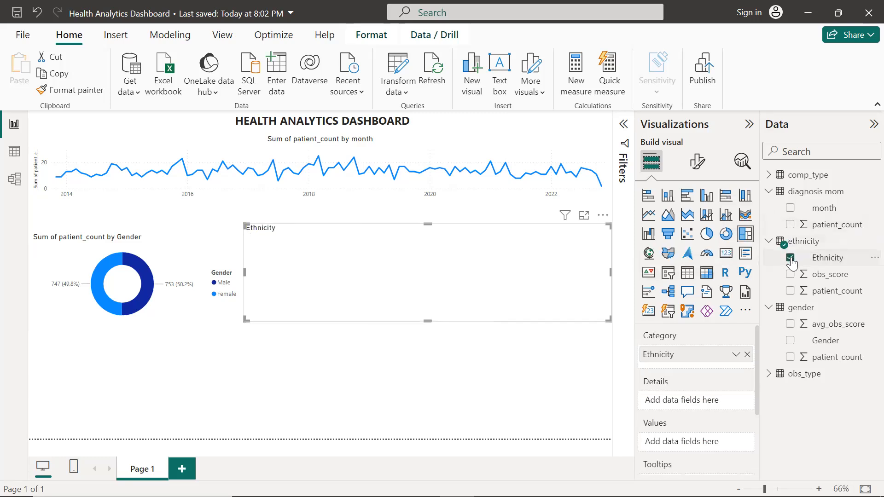
left_click(791, 291)
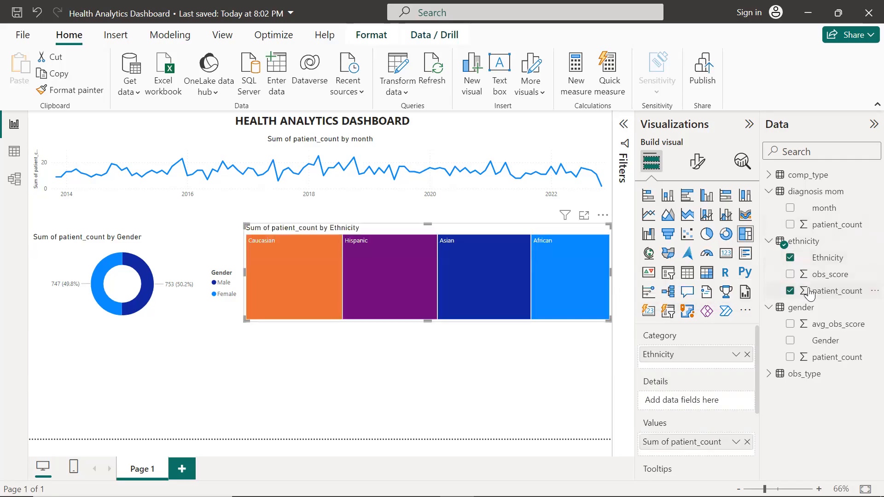
left_click_drag(809, 295, 715, 396)
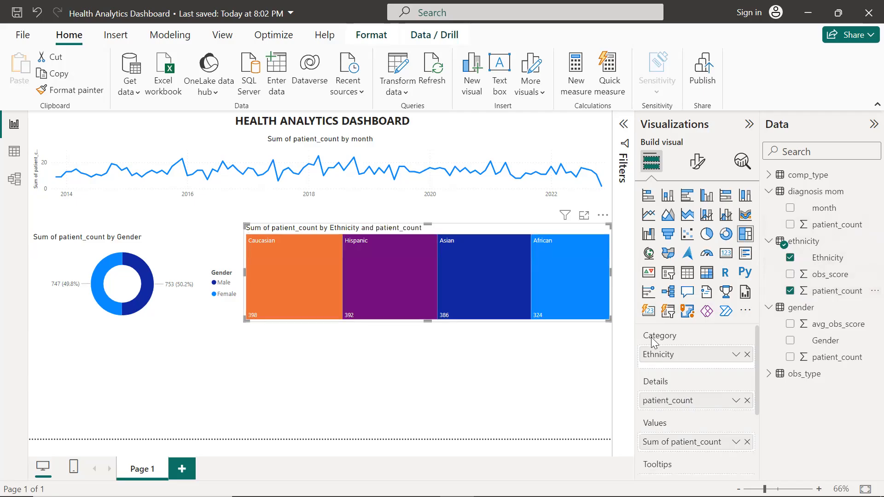
mouse_move(524, 304)
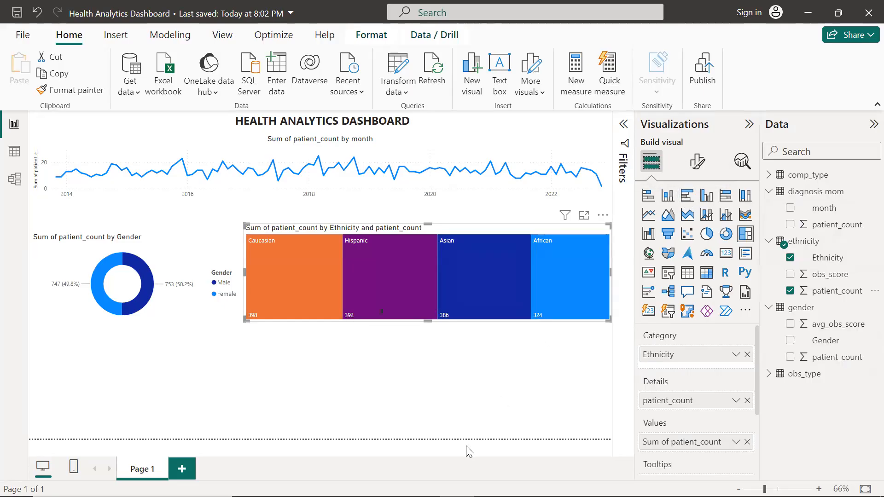
left_click(485, 414)
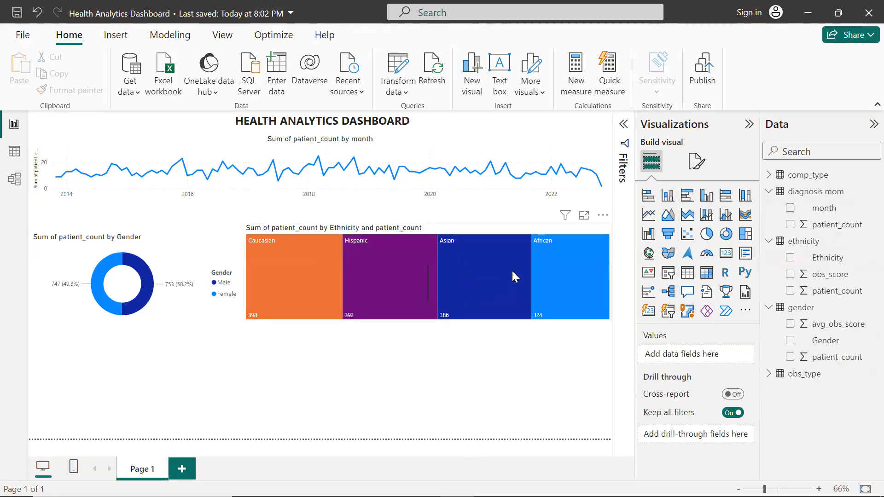
Convert the ethnicity treemap into a clustered bar chart
mouse_move(514, 271)
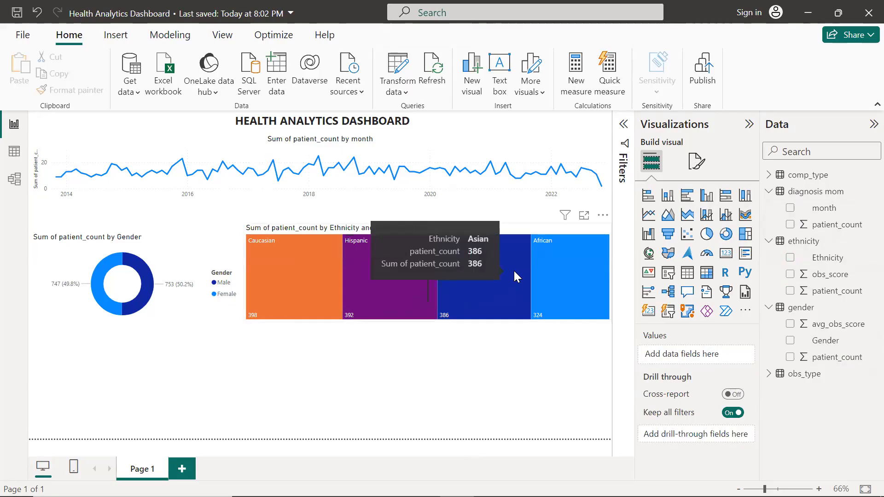
left_click(512, 269)
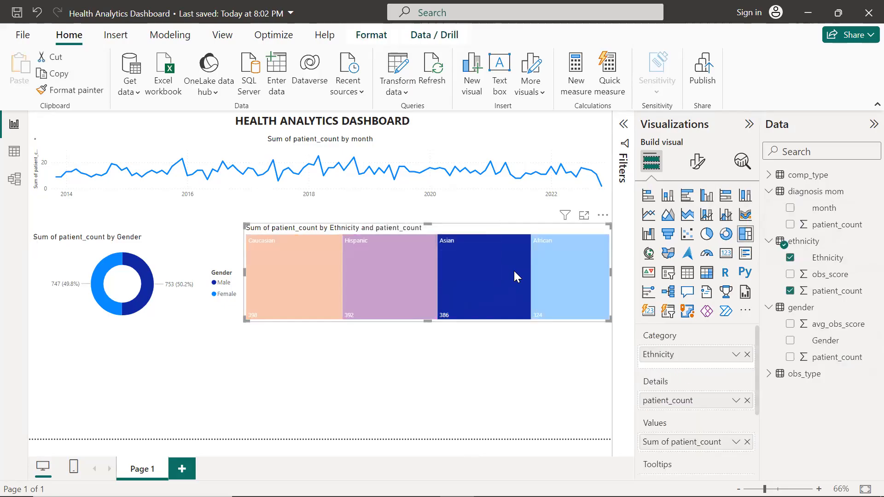
left_click(686, 196)
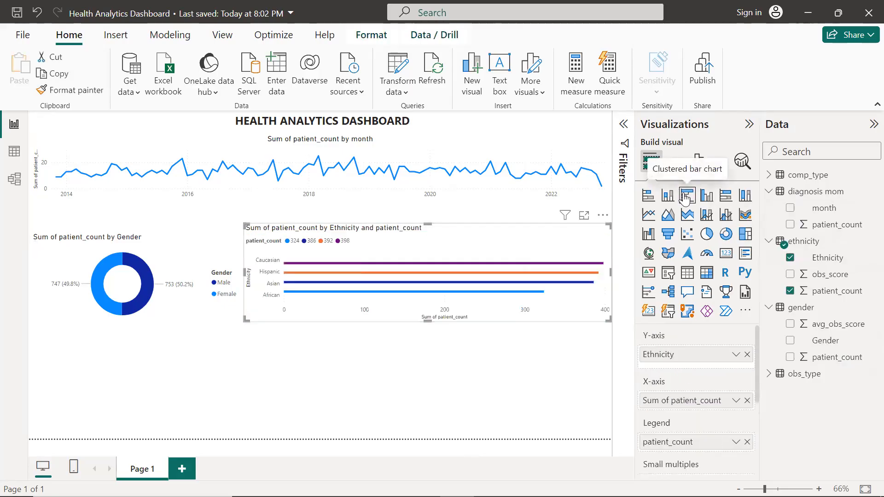
left_click(530, 404)
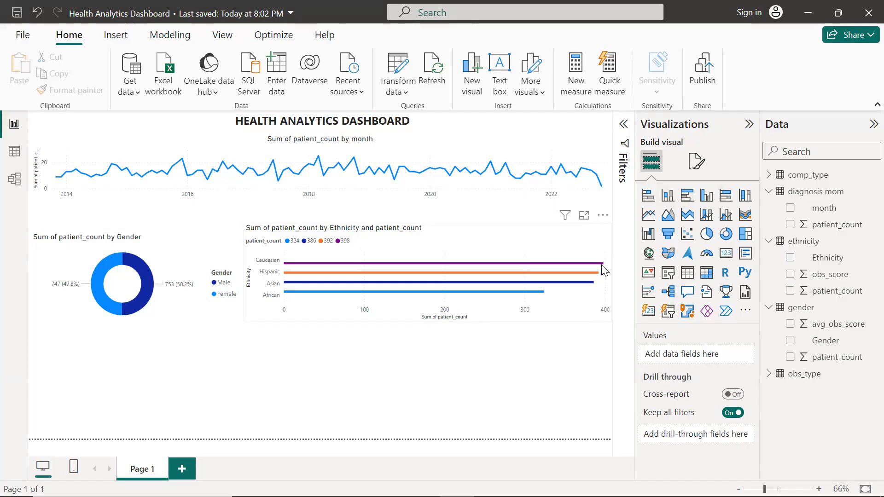
Center-align the title of the ethnicity bar chart
left_click(694, 164)
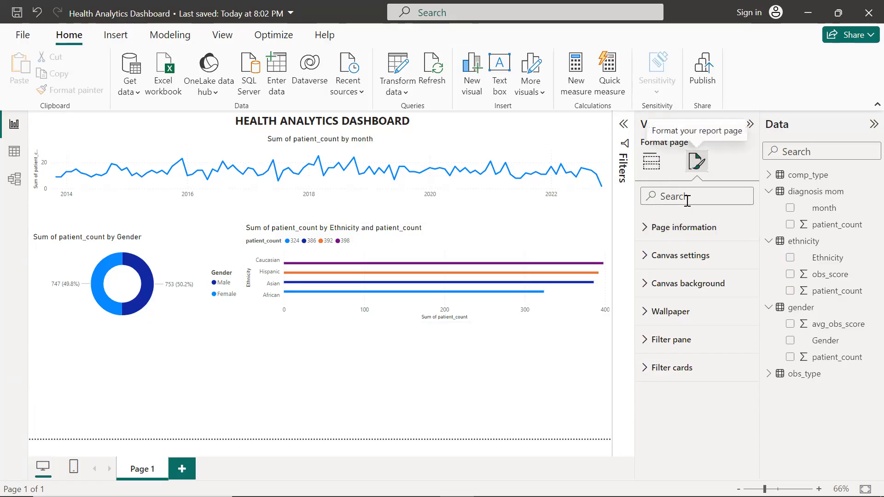
left_click(557, 282)
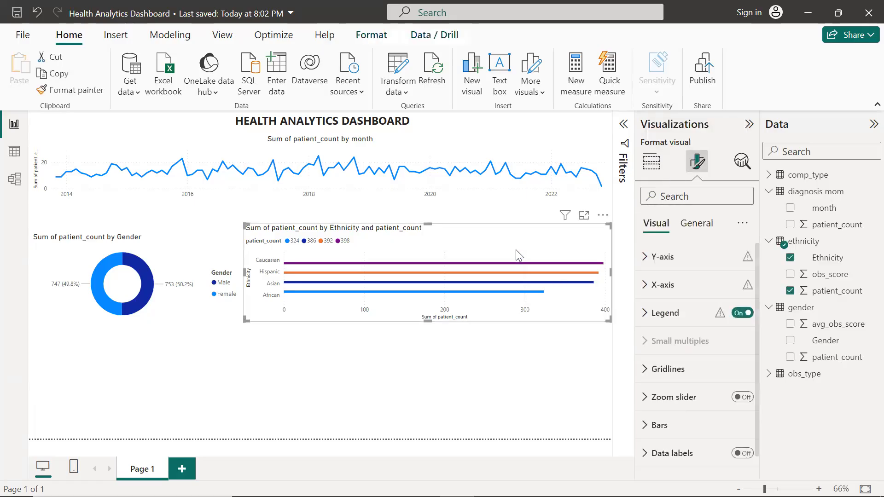
left_click(691, 224)
left_click(669, 287)
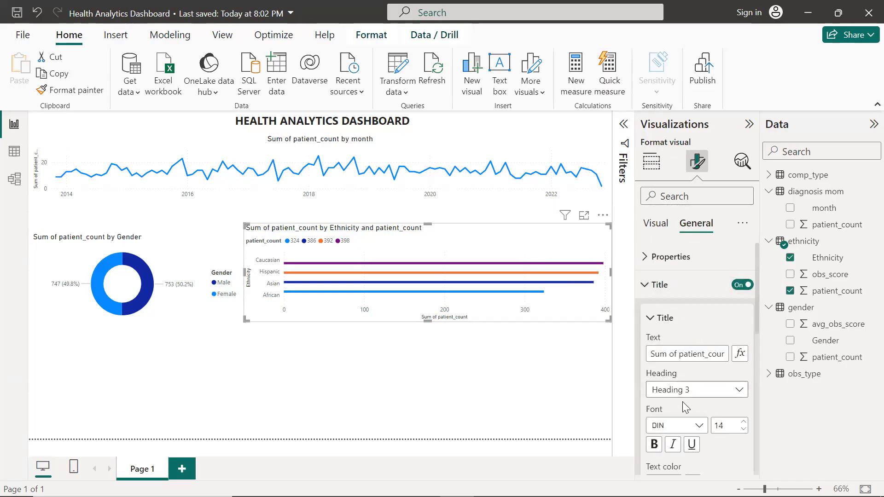
scroll(683, 405, "down", 1)
scroll(679, 437, "down", 1)
left_click(673, 451)
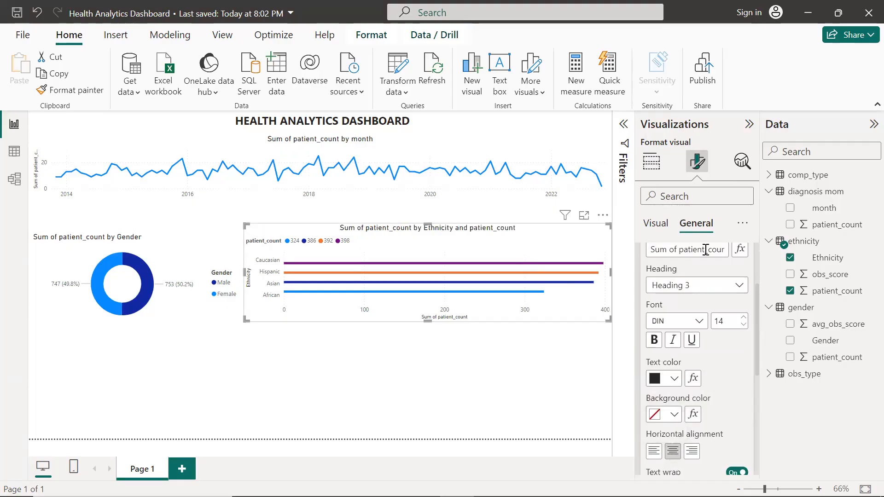
left_click(531, 361)
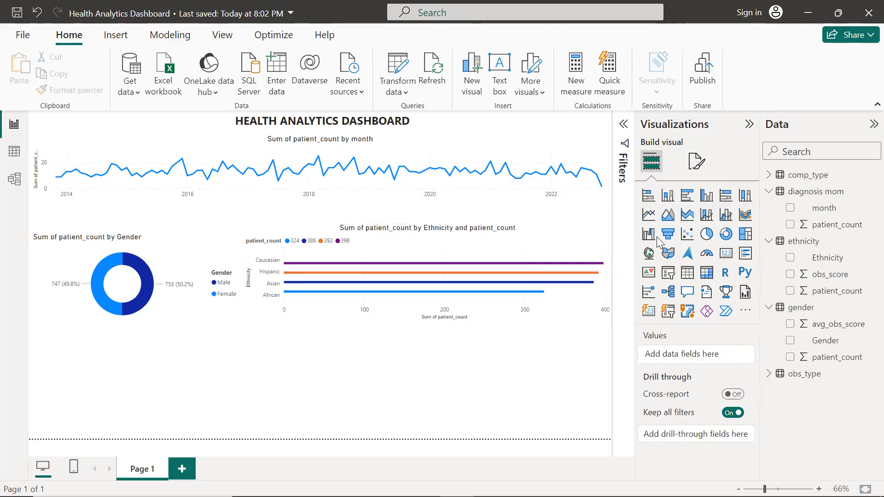
Insert a clustered column chart with Compulsion Type on the x-axis and patient_count on the y-axis
left_click(667, 197)
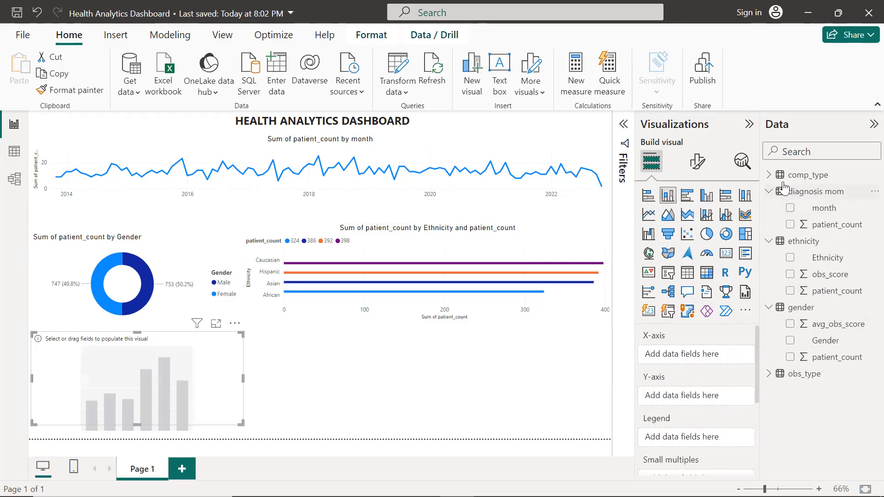
left_click(768, 175)
left_click(789, 191)
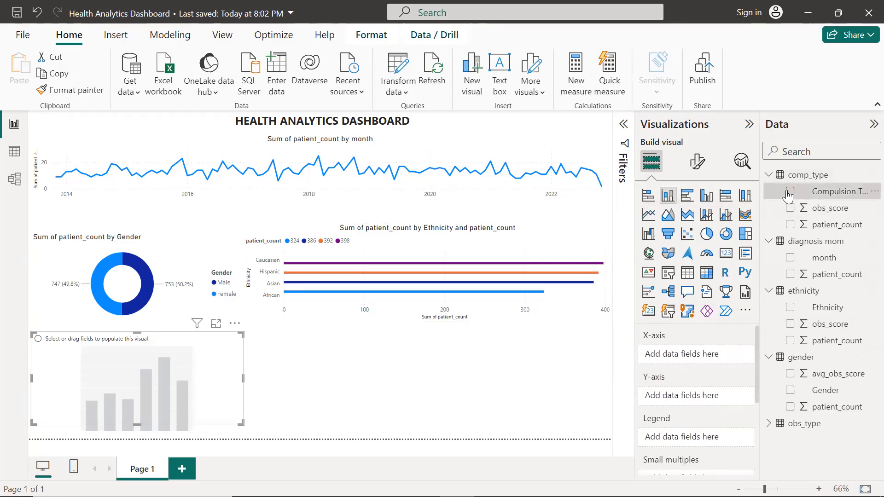
left_click(792, 225)
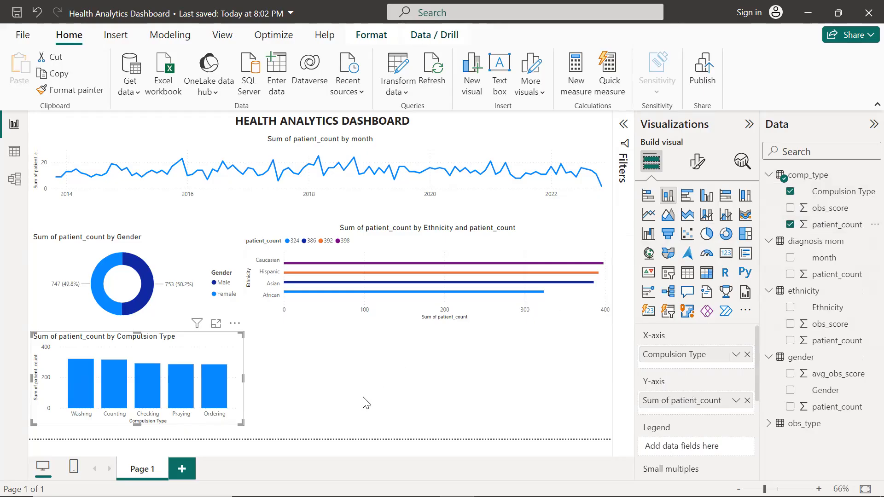
mouse_move(77, 400)
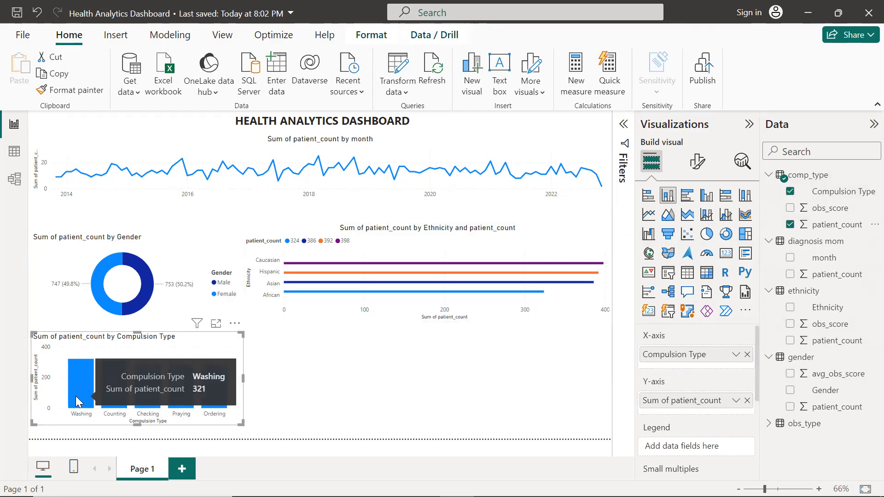
left_click(528, 396)
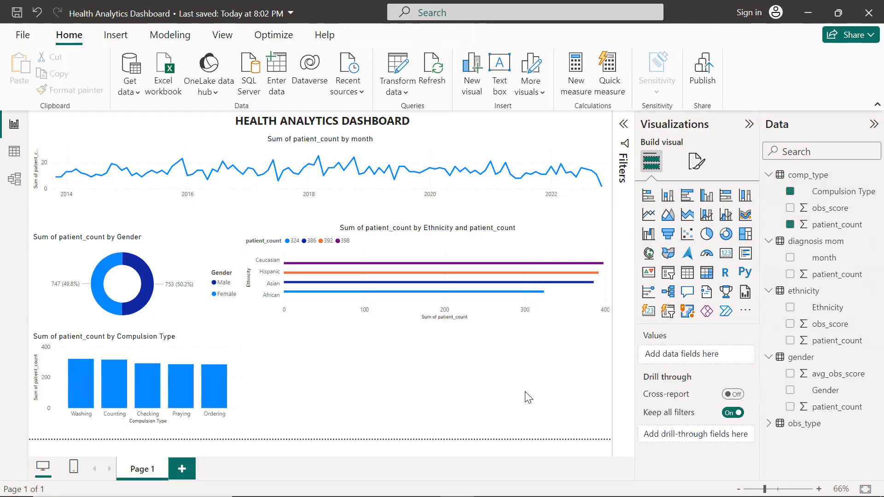
Widen the compulsion type column chart to about half of the canvas width
left_click(219, 400)
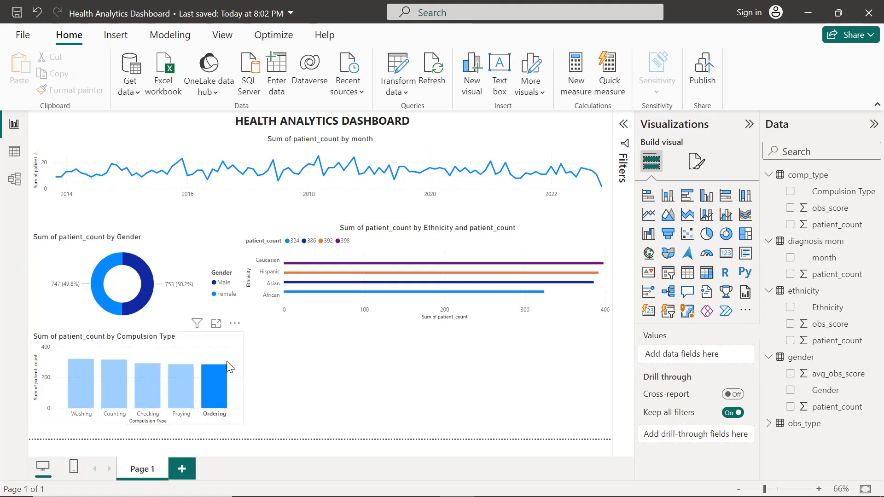
left_click(242, 377)
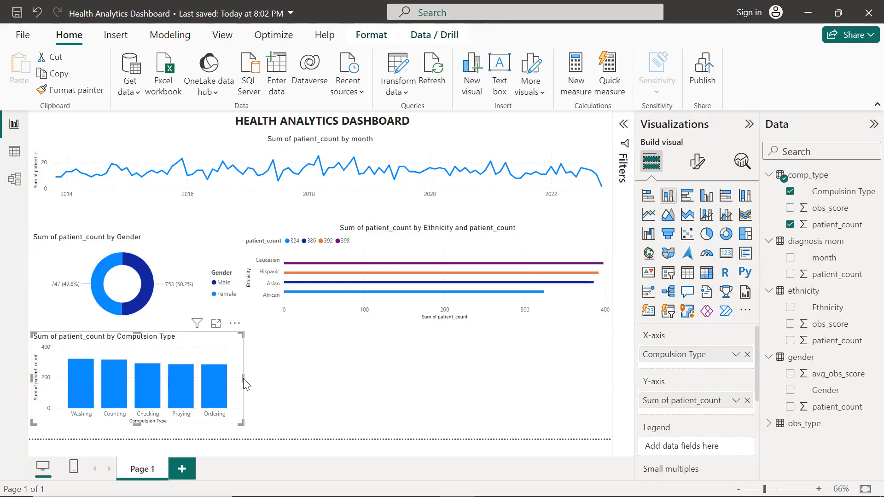
left_click_drag(242, 377, 301, 378)
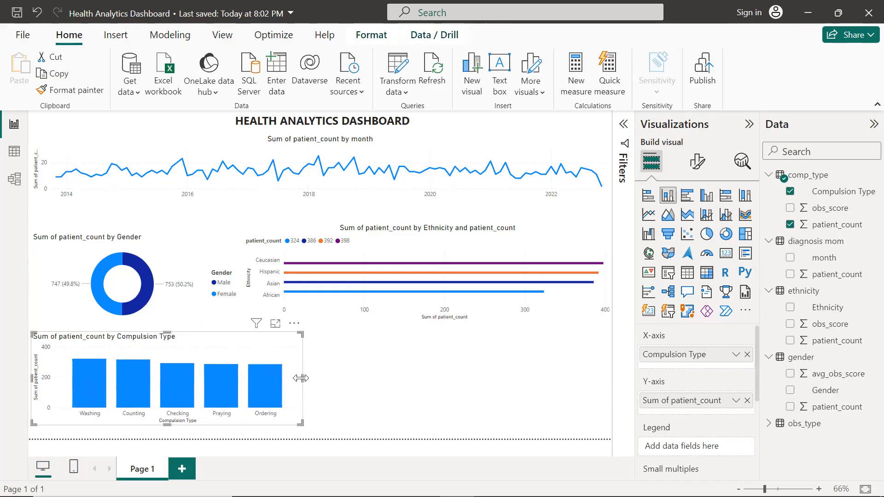
left_click(490, 402)
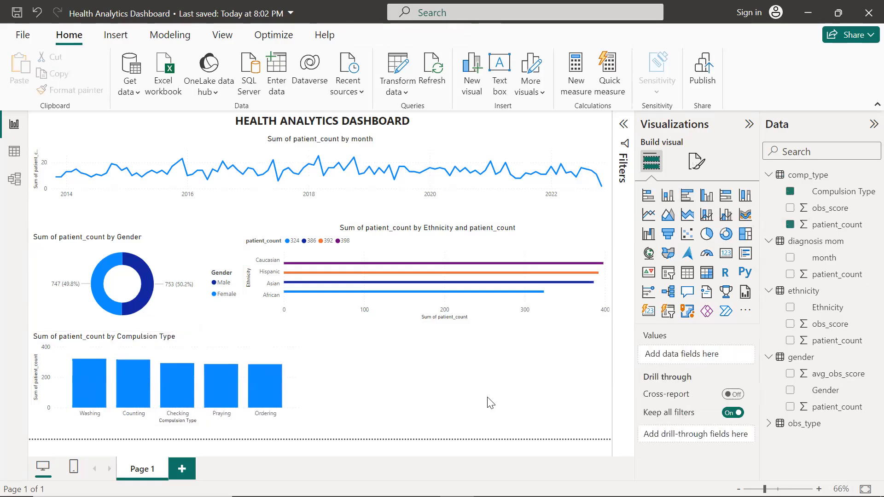
Insert another column chart with Obsession Type on the x-axis and patient_count on the y-axis
left_click(668, 197)
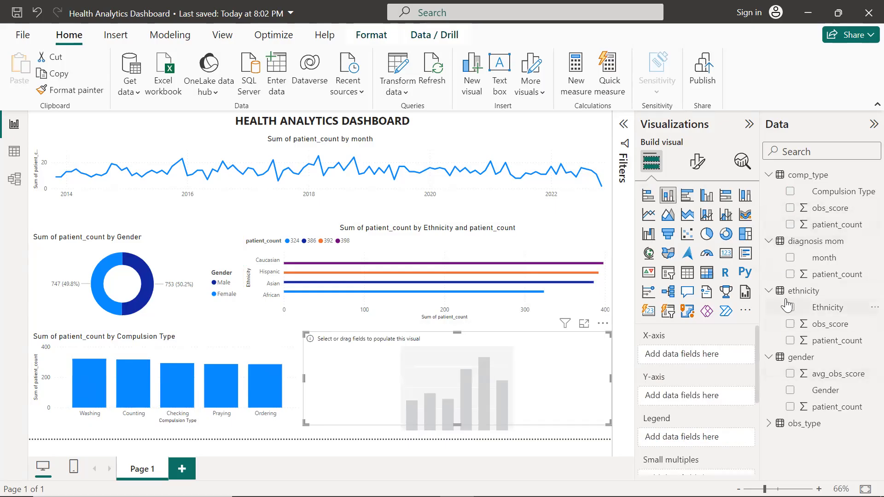
left_click(772, 423)
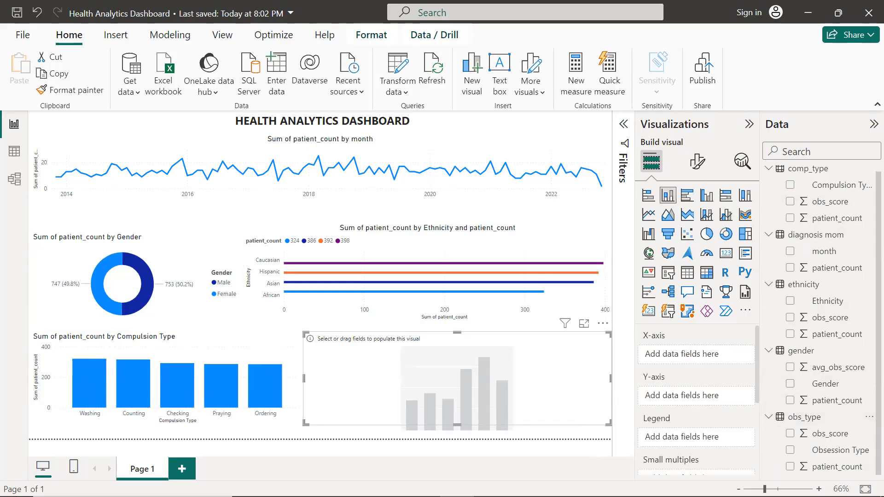
left_click(790, 449)
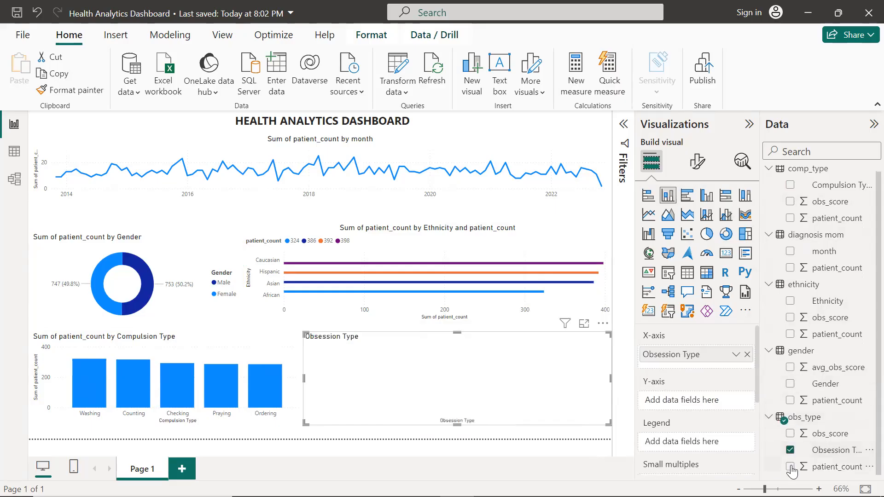
left_click(790, 466)
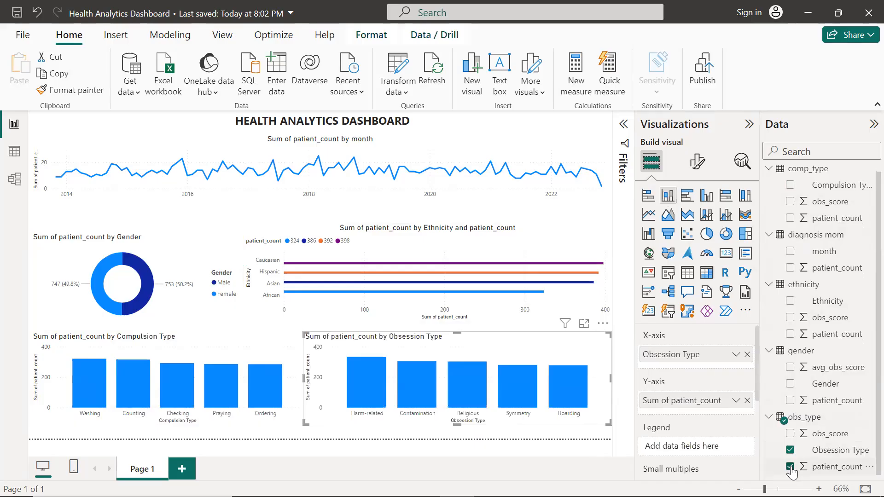
Turn the obsession chart into a line and clustered column chart with obs_score added to the column values
left_click(707, 216)
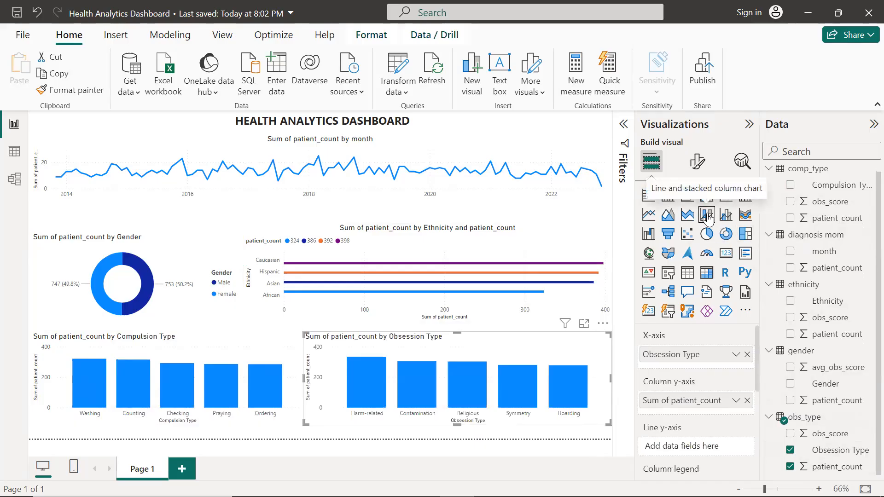
left_click(791, 434)
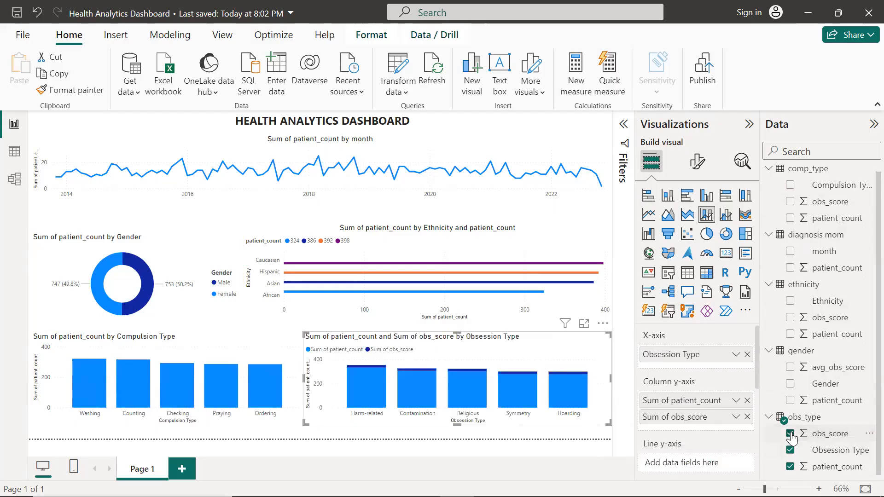
left_click(726, 215)
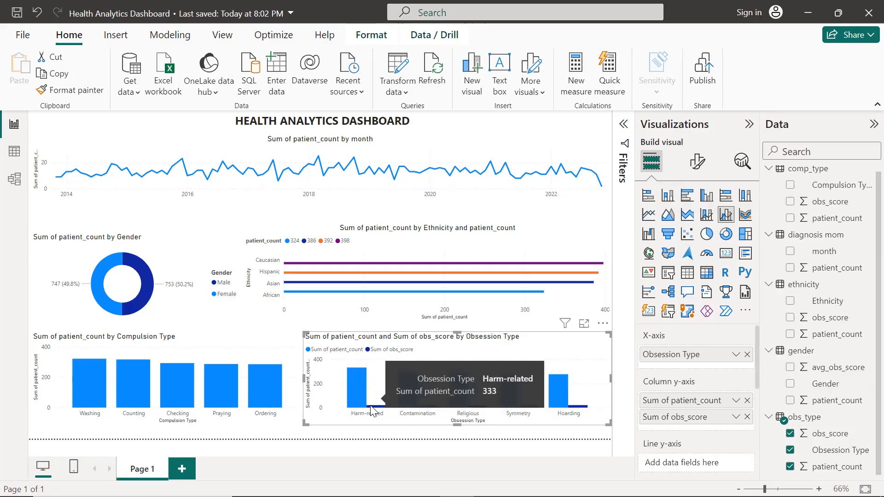
Center-align the title of the obsession type chart
left_click(693, 167)
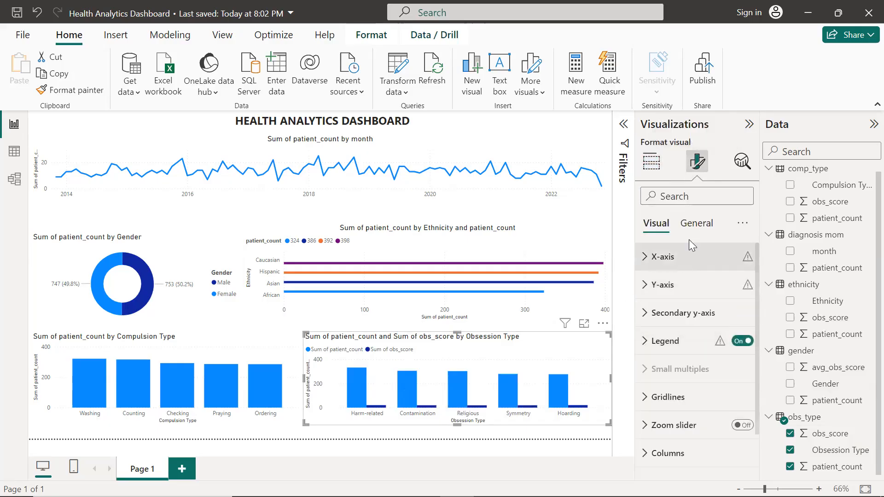
left_click(691, 224)
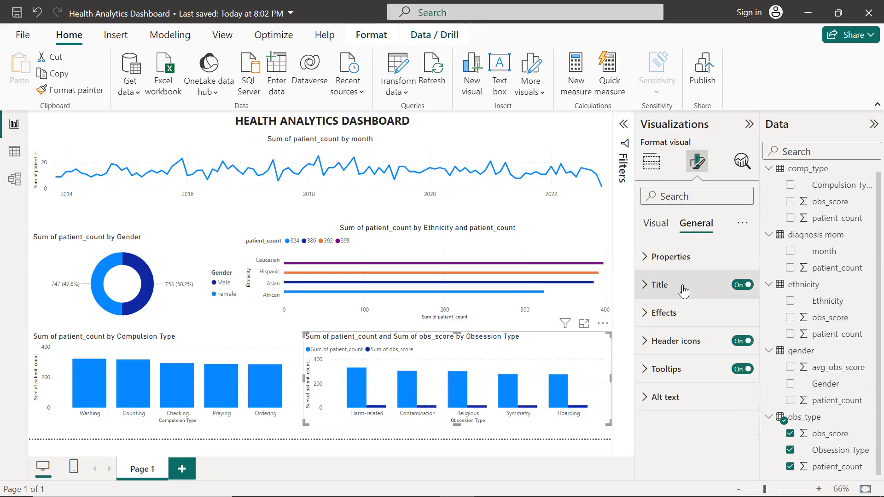
left_click(647, 285)
scroll(677, 403, "down", 5)
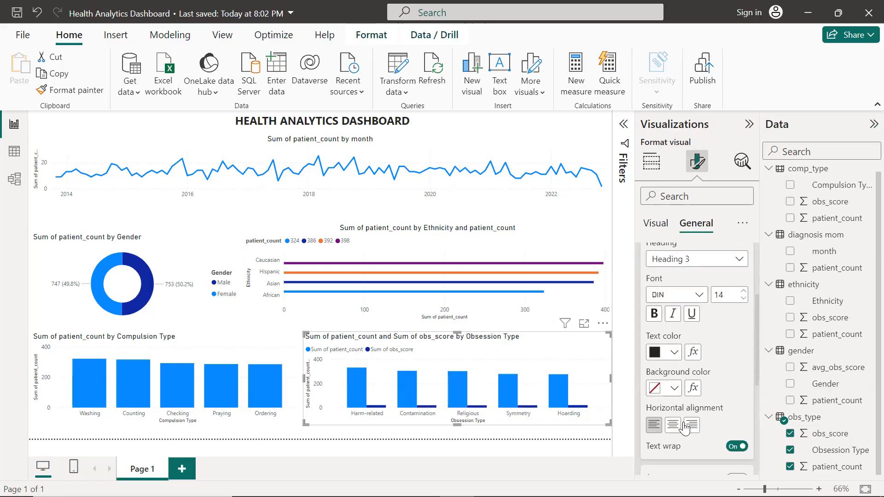
left_click(673, 424)
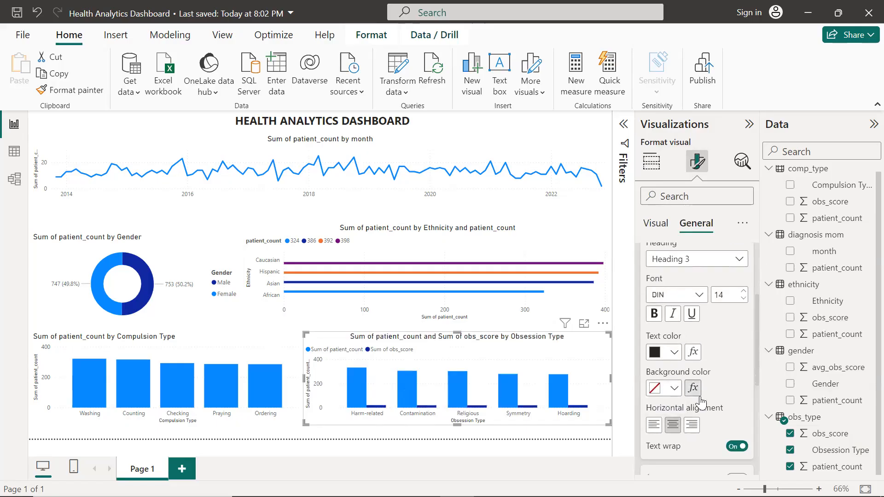
Inspect the Y-axis formatting options of the obsession type chart
scroll(697, 405, "up", 3)
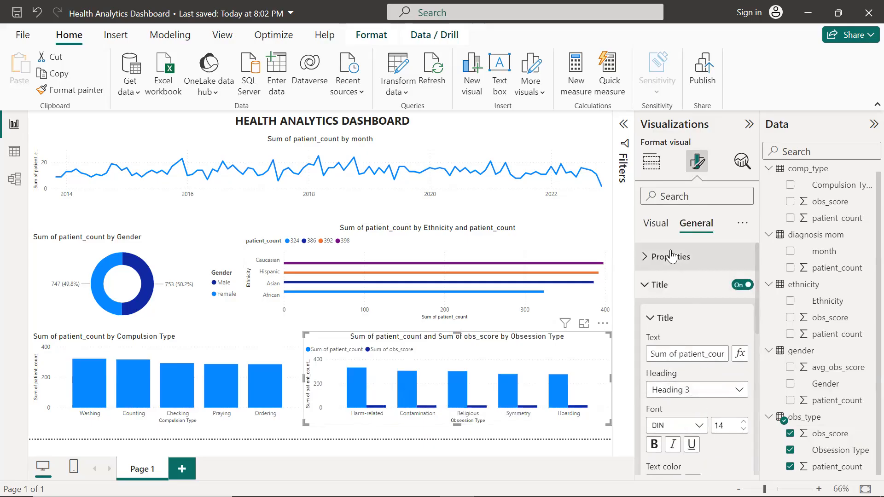
left_click(659, 226)
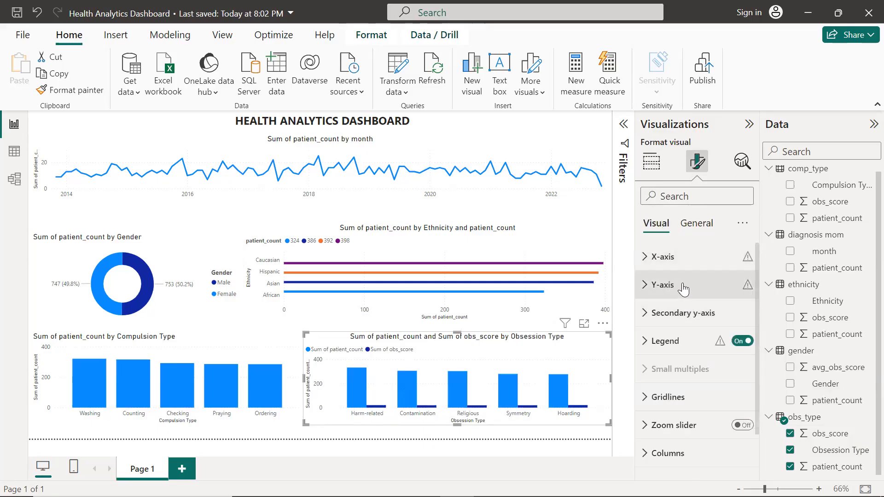
left_click(654, 285)
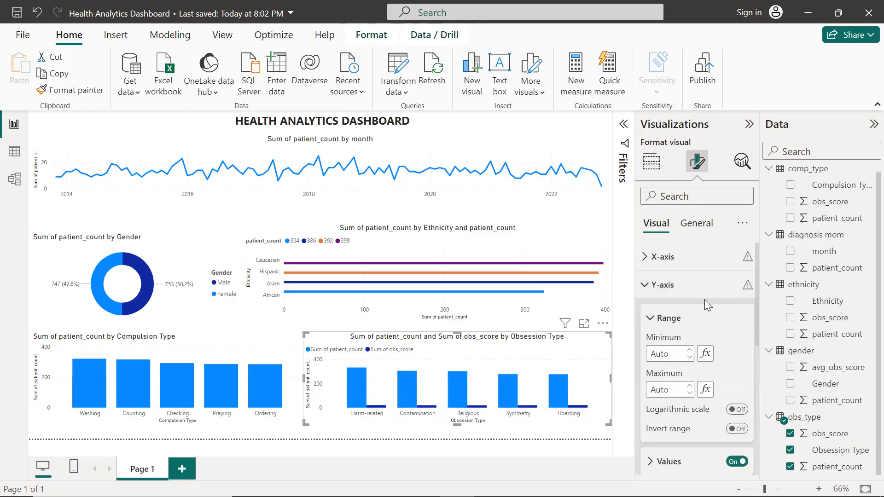
scroll(705, 300, "down", 3)
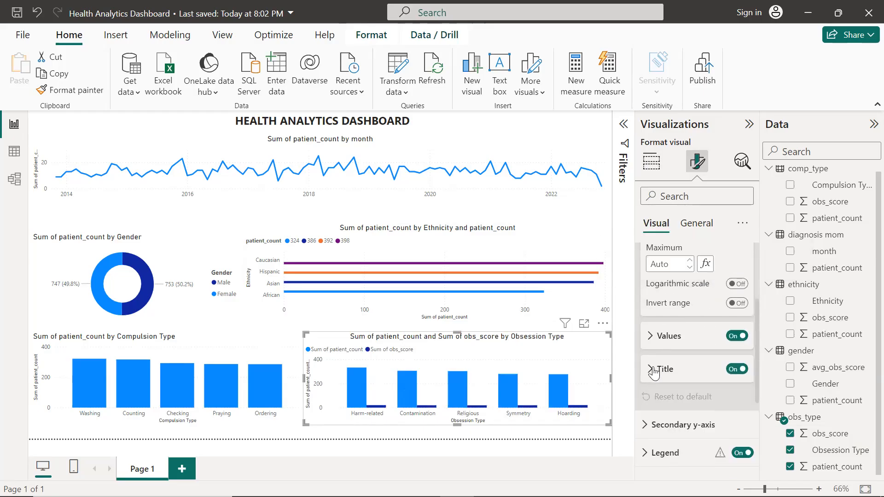
left_click(663, 368)
scroll(689, 272, "up", 5)
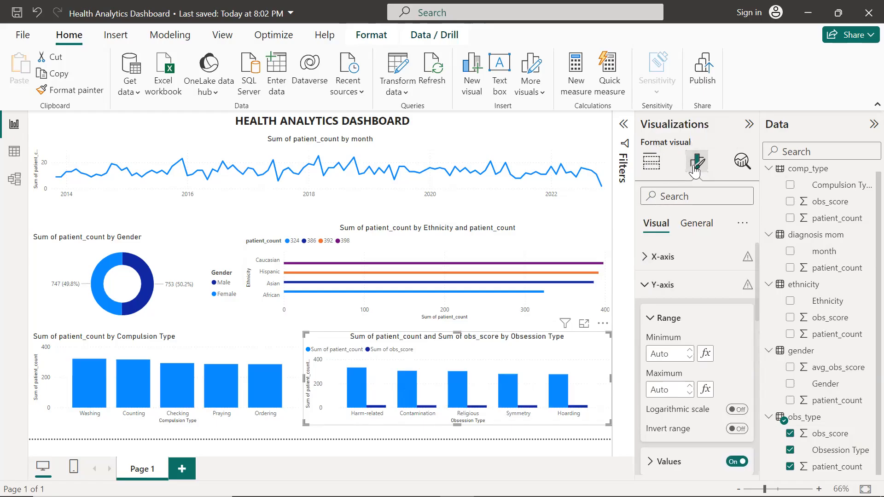
Switch the obsession type chart to a line chart and hover over its data points
left_click(652, 164)
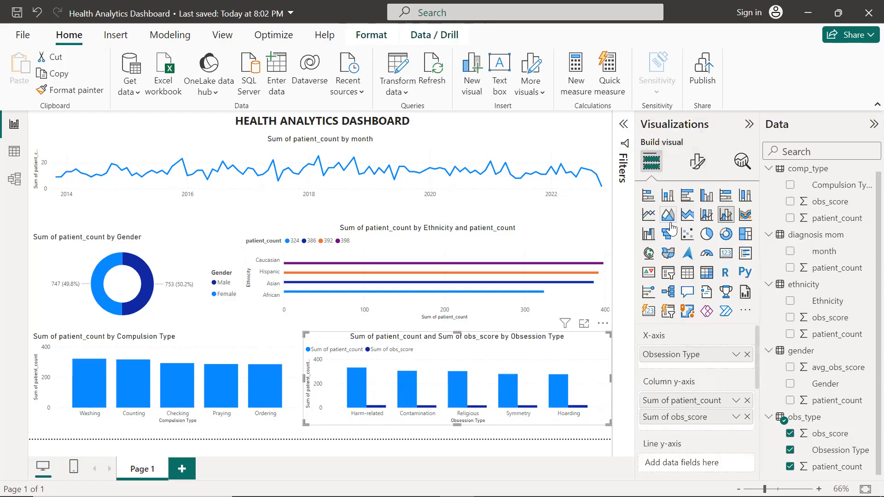
left_click(649, 215)
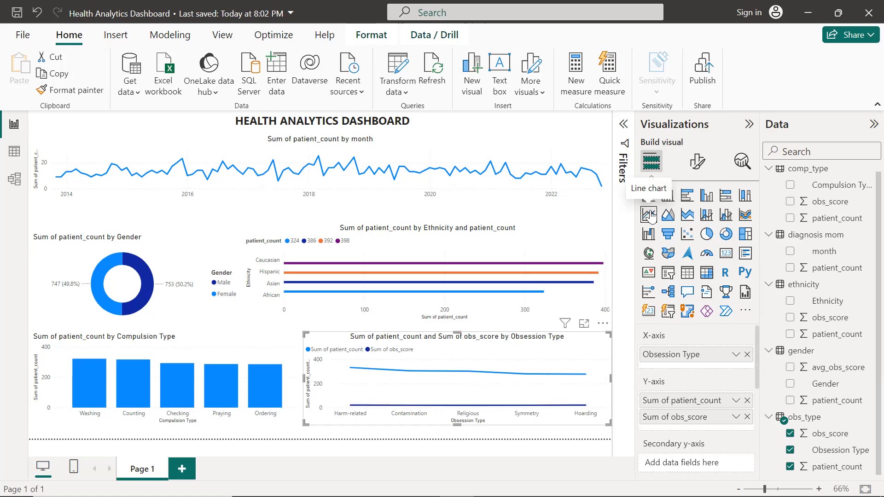
mouse_move(585, 394)
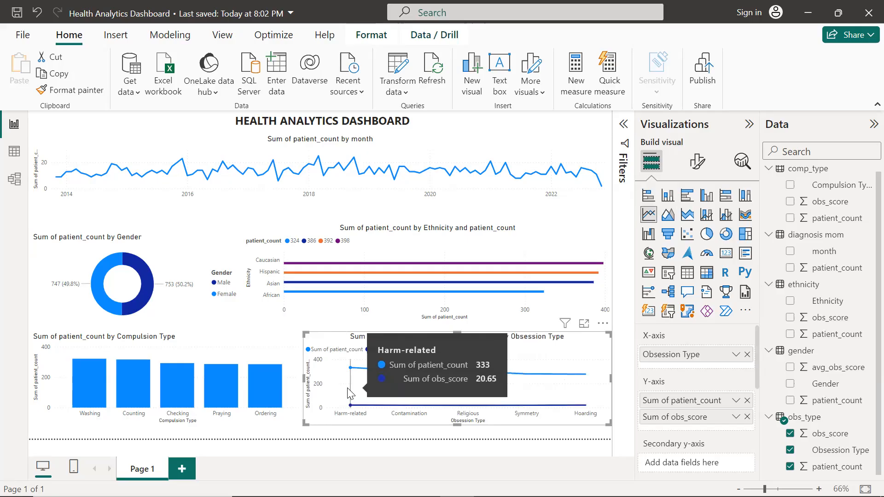
mouse_move(397, 390)
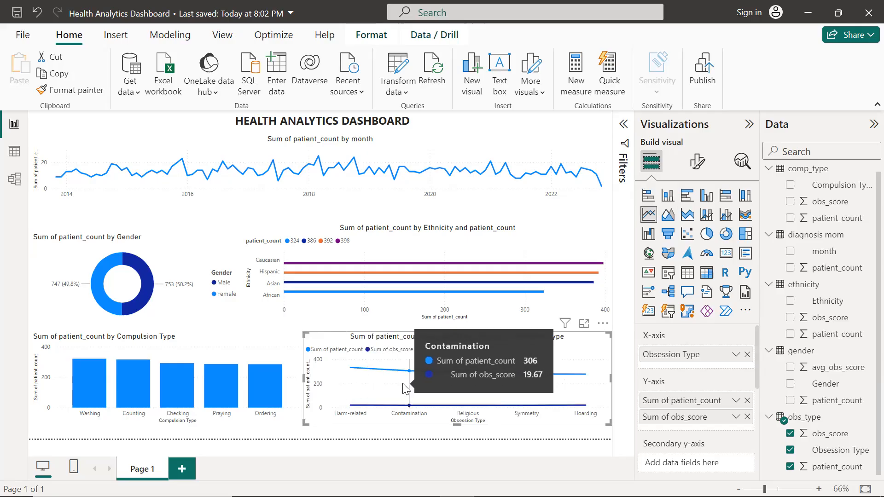
mouse_move(449, 396)
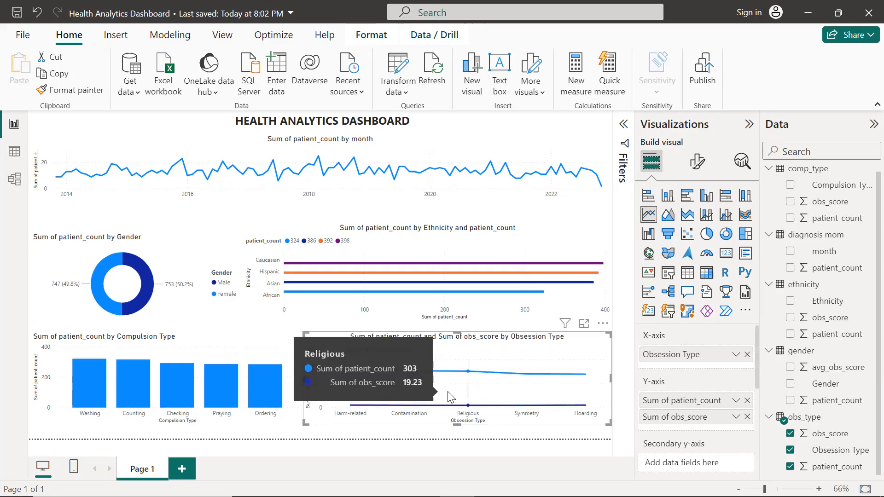
mouse_move(361, 399)
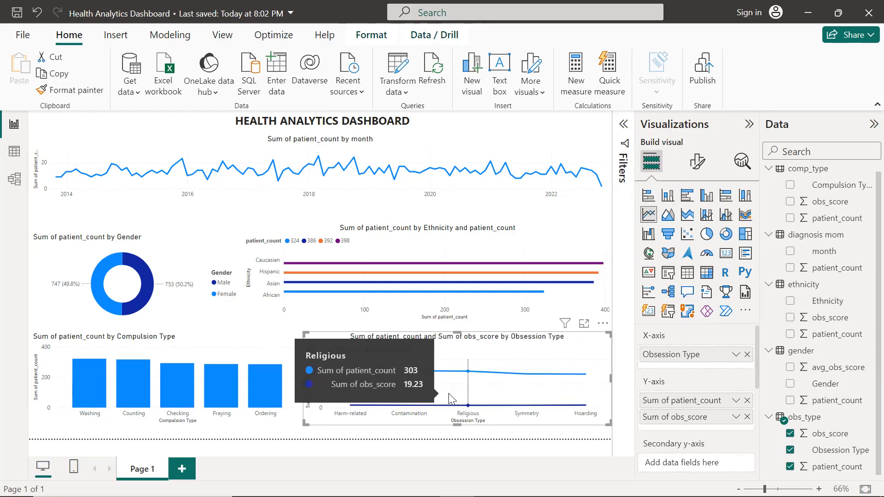
mouse_move(524, 398)
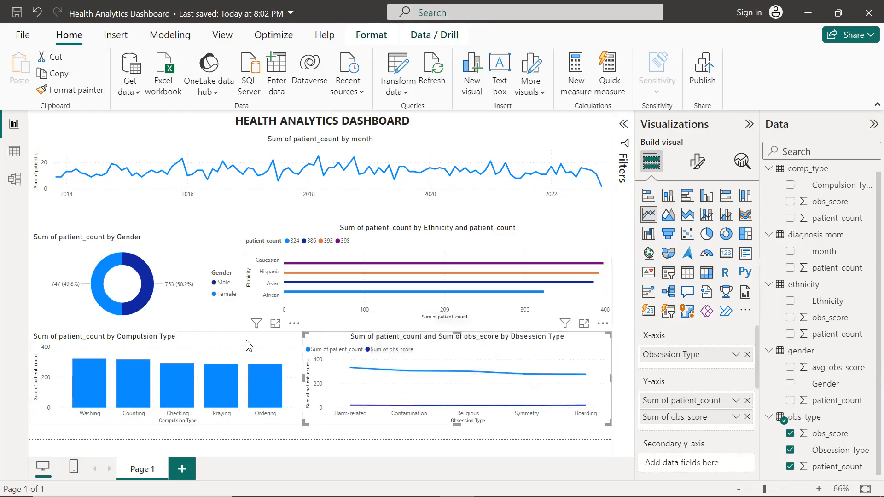
Rename the obsession chart's title to "Obsession_Score against Patient_Count"
left_click(67, 219)
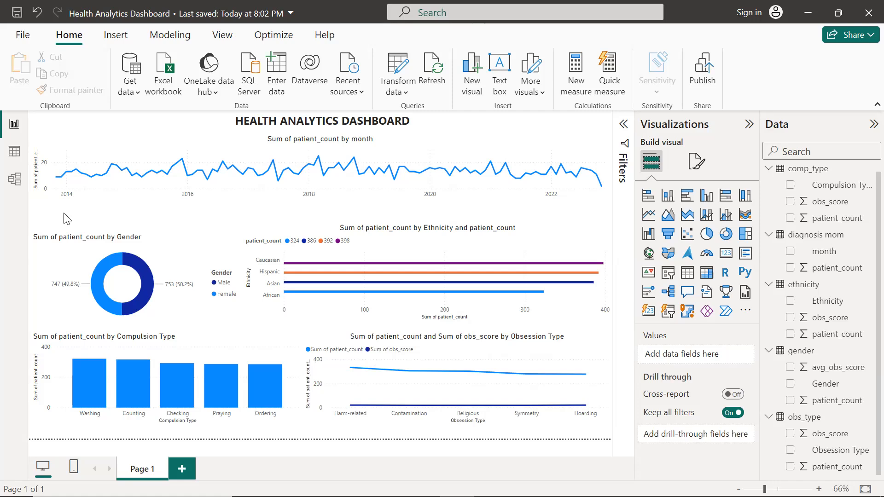
left_click(481, 343)
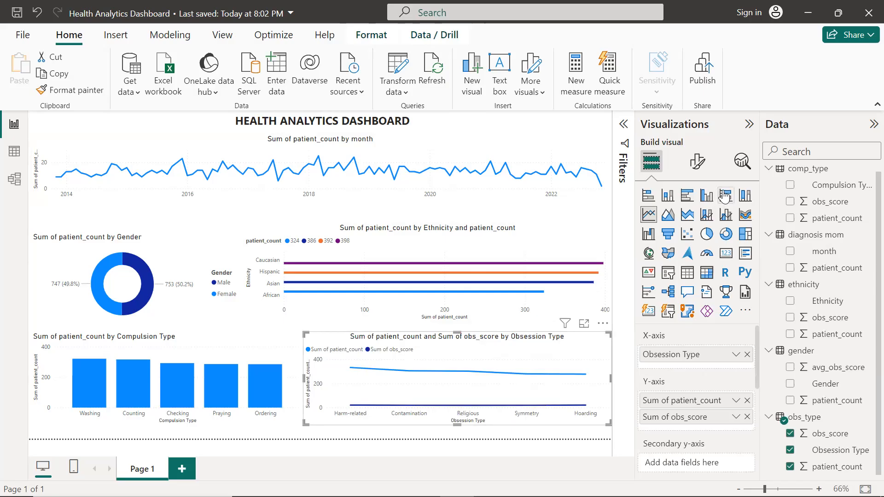
left_click(694, 162)
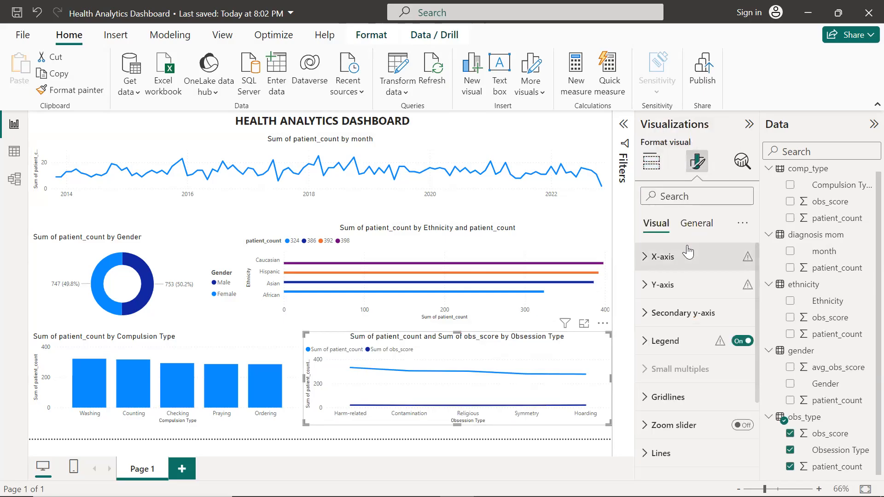
left_click(694, 224)
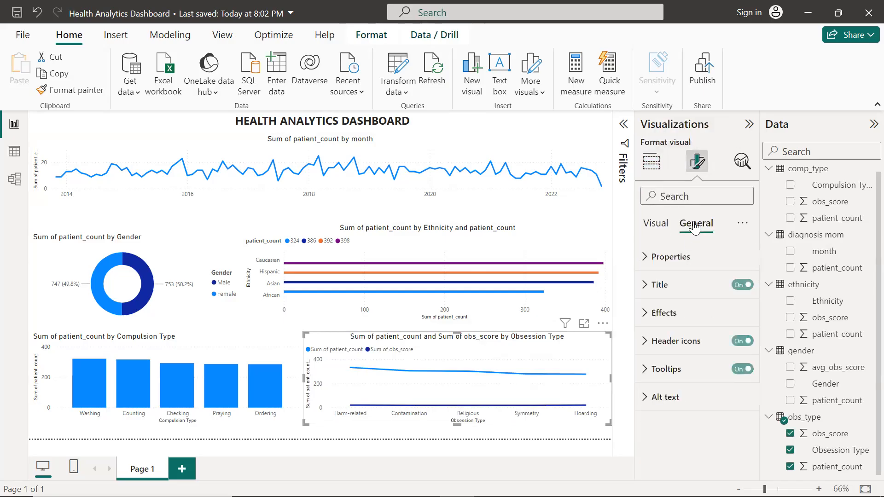
left_click(685, 287)
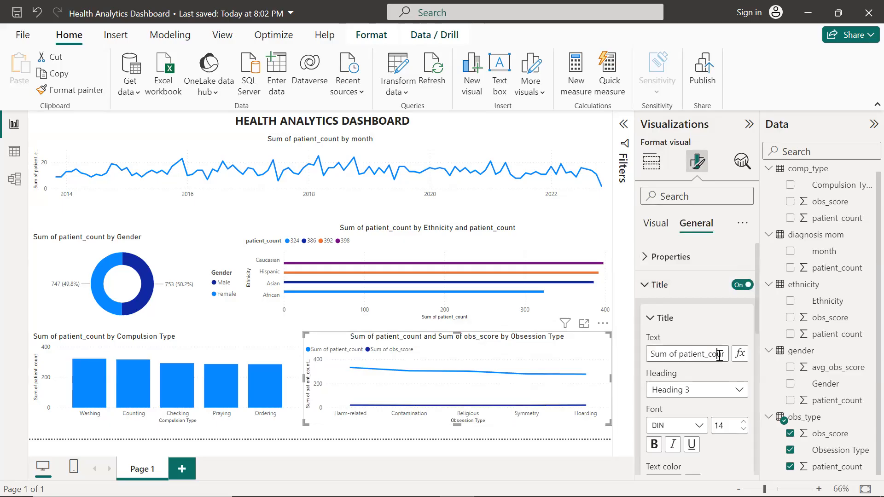
key("BackSpace")
key("BackSpace")
key("BackSpace")
key("BackSpace")
key("BackSpace")
key("BackSpace")
key("BackSpace")
key("BackSpace")
key("BackSpace")
key("BackSpace")
key("BackSpace")
key("BackSpace")
key("BackSpace")
key("BackSpace")
key("BackSpace")
key("BackSpace")
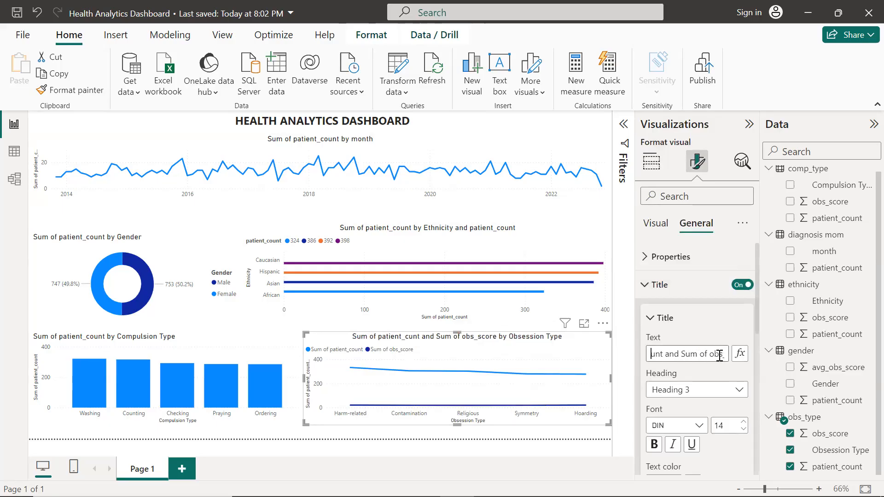
key("BackSpace")
key("BackSpace")
key("BackSpace")
key("BackSpace")
key("BackSpace")
key("BackSpace")
key("BackSpace")
key("BackSpace")
key("BackSpace")
key("BackSpace")
key("BackSpace")
key("BackSpace")
key("BackSpace")
key("BackSpace")
key("BackSpace")
key("BackSpace")
key("BackSpace")
key("BackSpace")
key("BackSpace")
key("BackSpace")
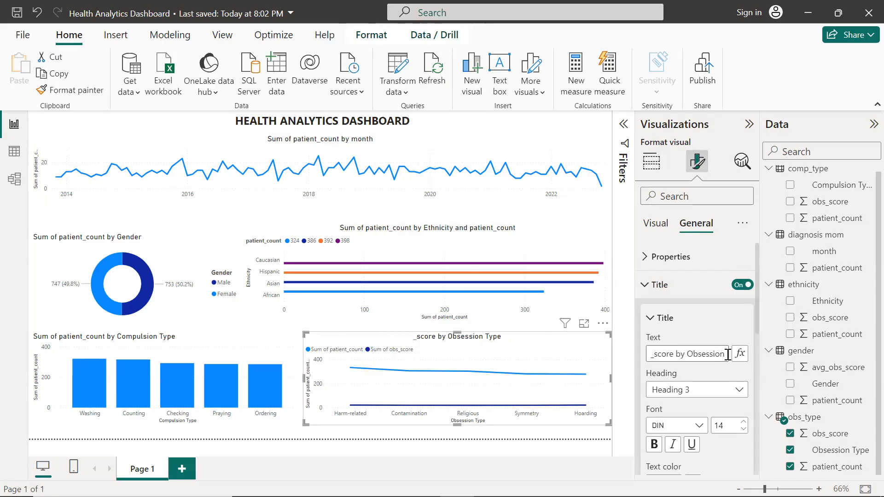
key("Delete")
key("Delete")
key("Delete")
key("Delete")
key("Delete")
key("Delete")
key("Delete")
key("Delete")
key("Delete")
key("Delete")
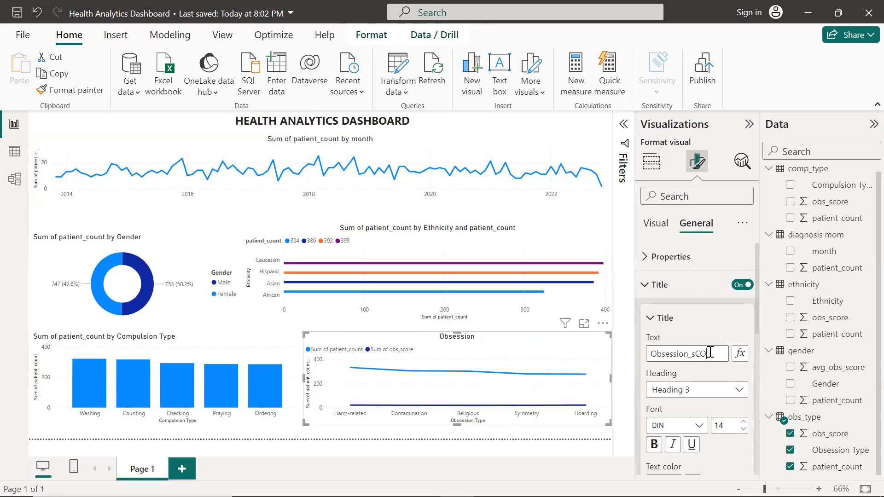
key("BackSpace")
key("BackSpace")
key("BackSpace")
type("S")
key("BackSpace")
type("Scorw")
key("BackSpace")
type("e")
key("BackSpace")
key("BackSpace")
type("re agai")
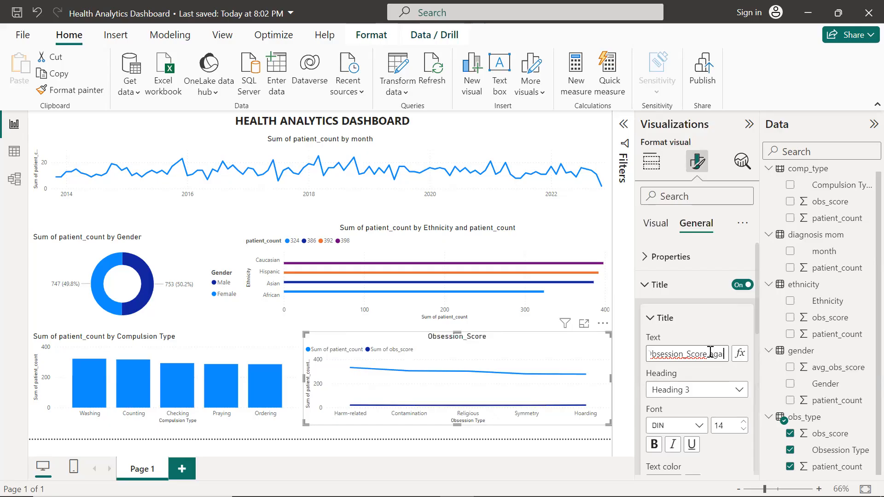
key("BackSpace")
key("BackSpace")
key("BackSpace")
key("BackSpace")
key("BackSpace")
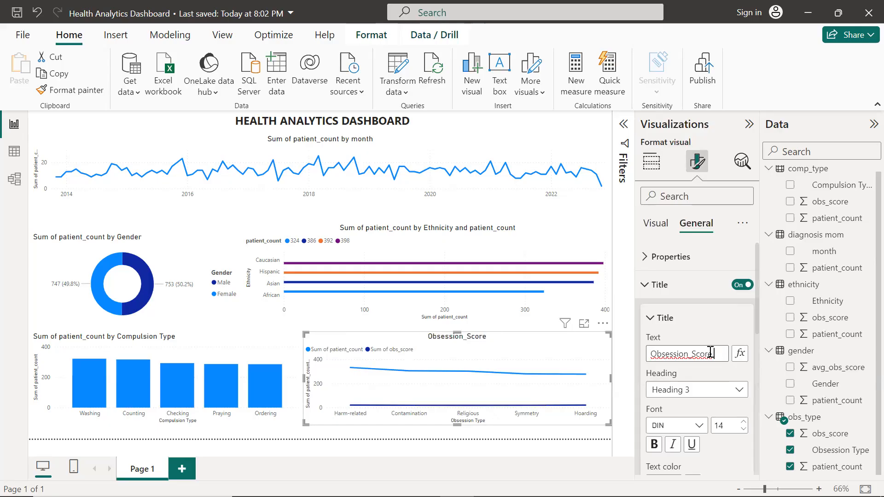
type("aga")
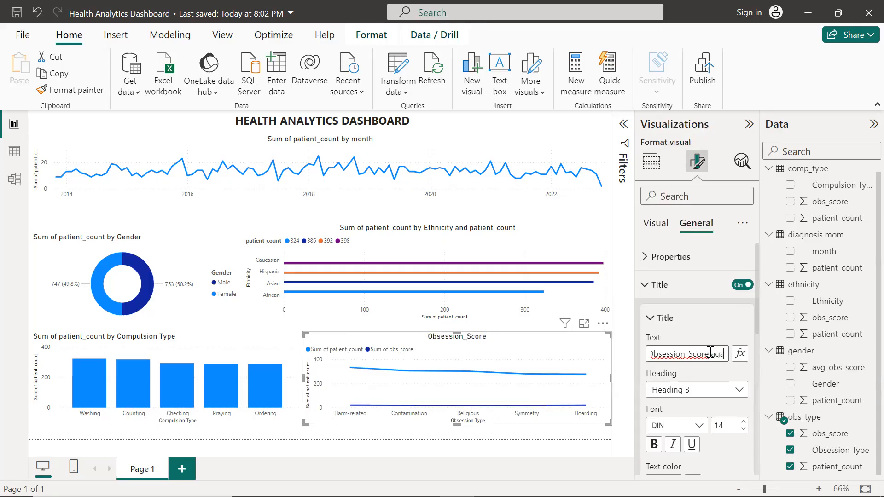
type("inst Patient")
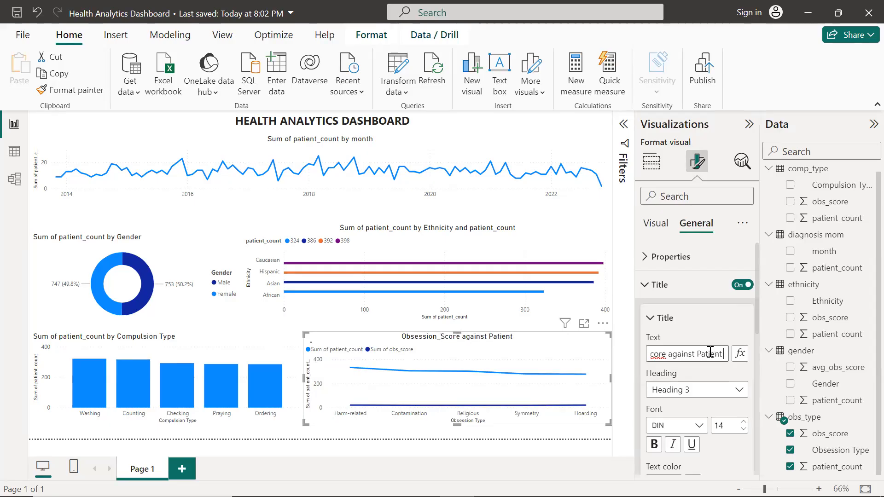
type("_Count")
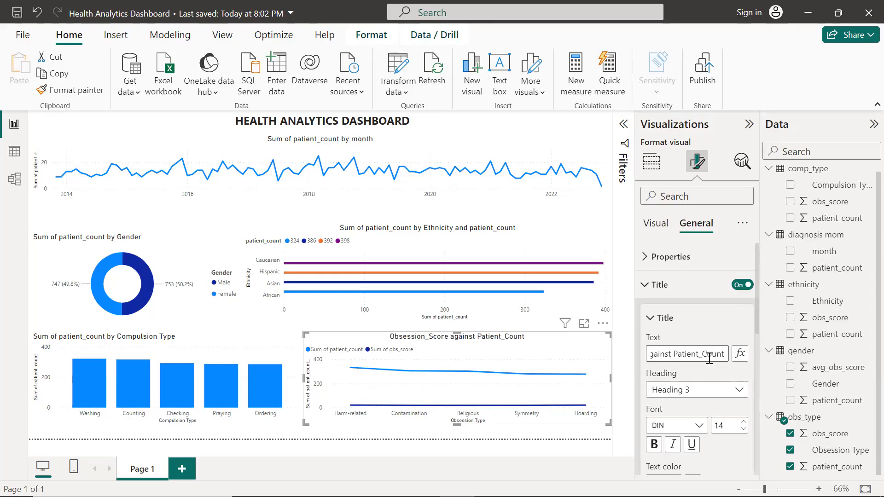
Change the obsession chart's visual type to a line and stacked column chart
scroll(709, 358, "down", 5)
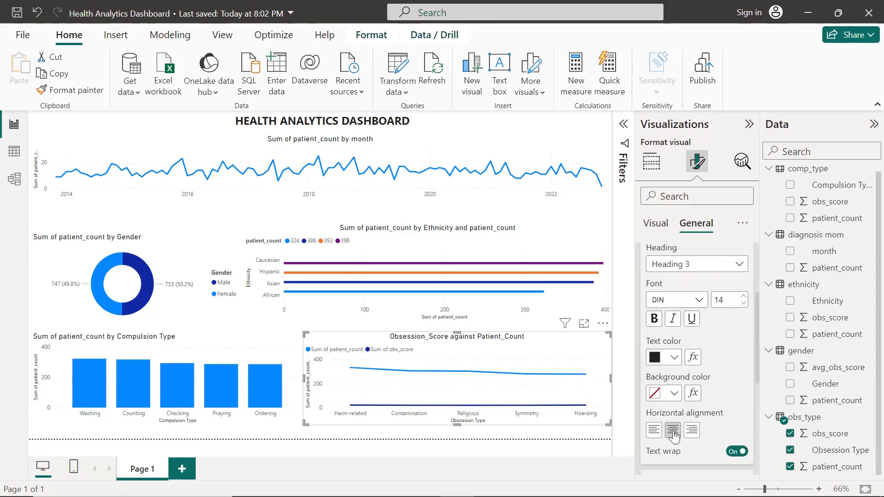
left_click(651, 161)
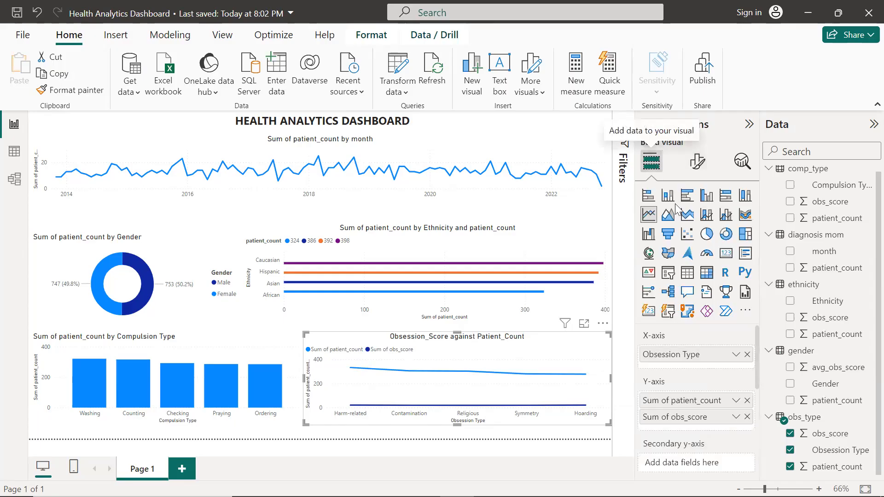
left_click(707, 216)
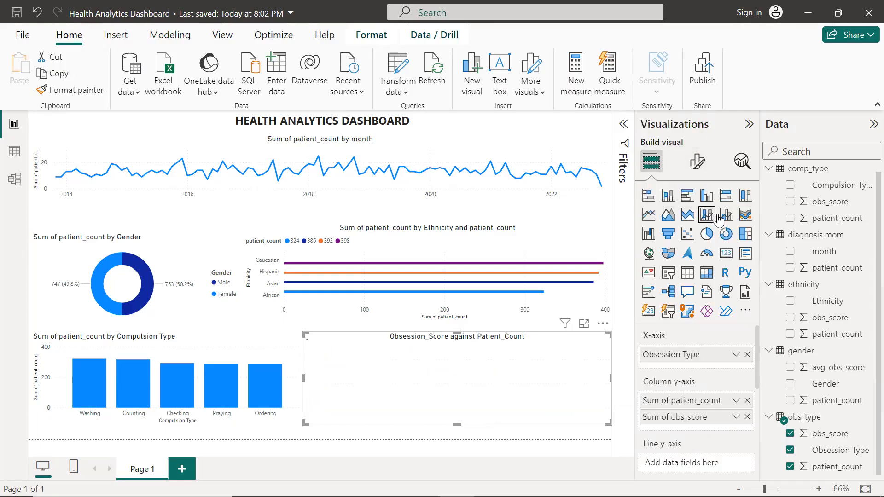
left_click(727, 216)
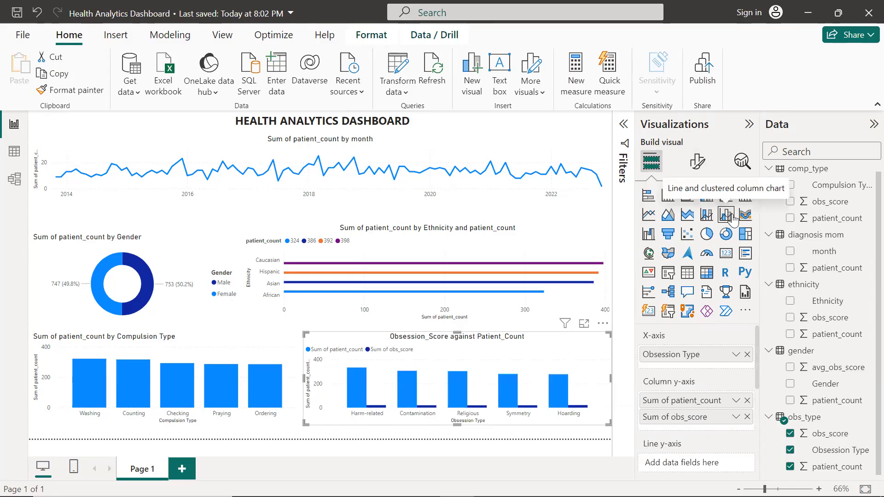
left_click(745, 216)
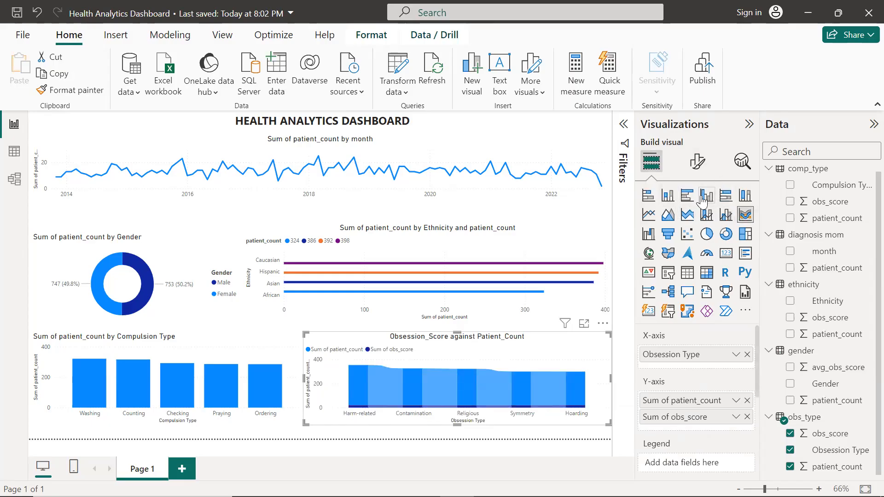
left_click(708, 215)
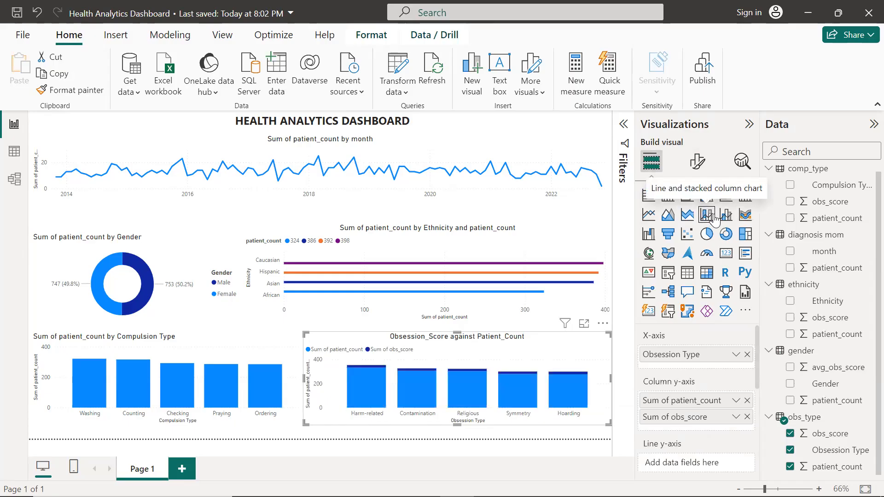
Hover over the stacked columns to inspect their values
mouse_move(367, 405)
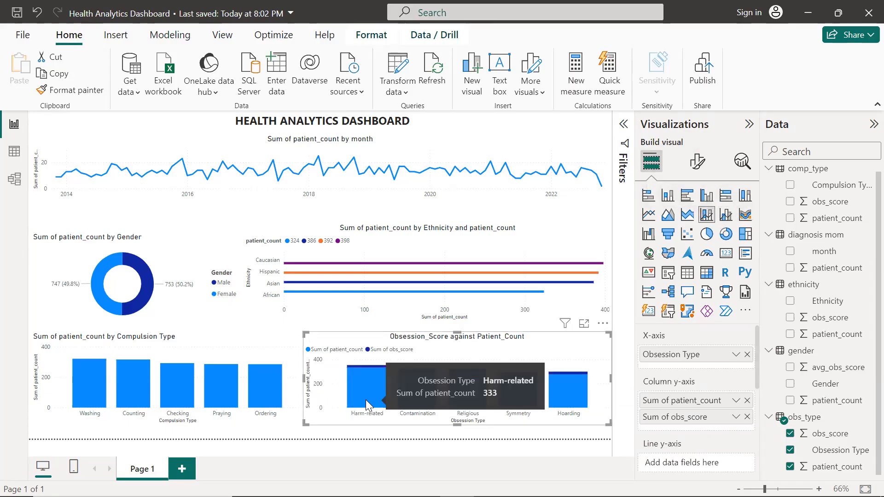
mouse_move(369, 365)
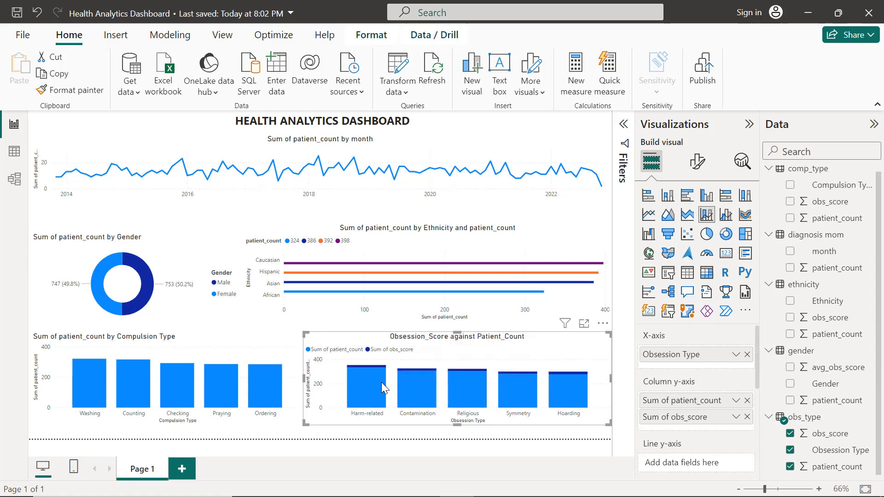
mouse_move(564, 387)
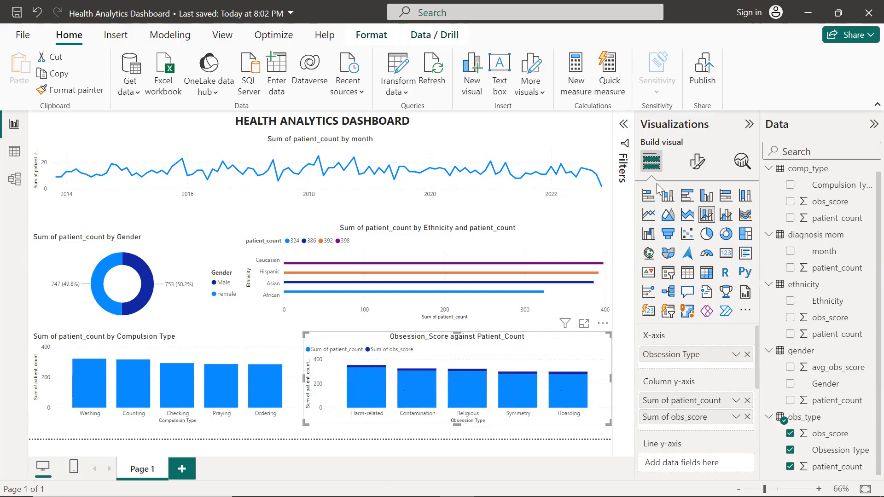
Rename the obsession chart's title to "Obsession_Count against Avg_Obs_Score"
left_click(707, 174)
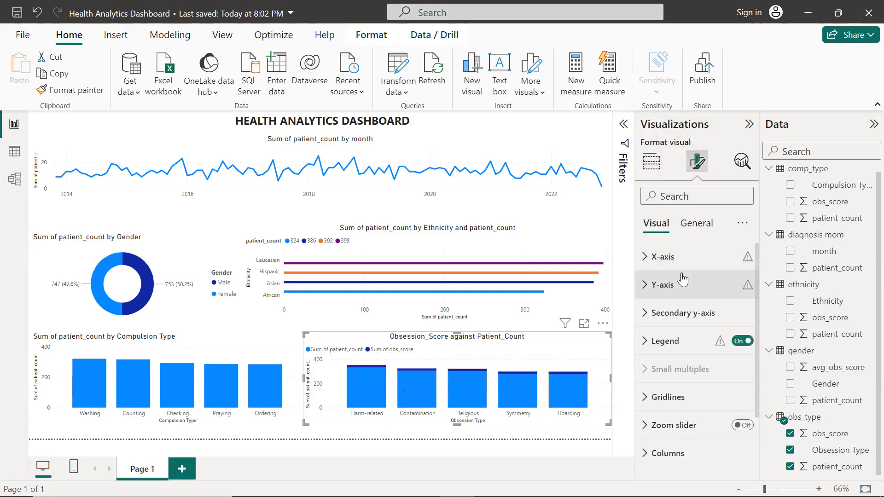
left_click(703, 228)
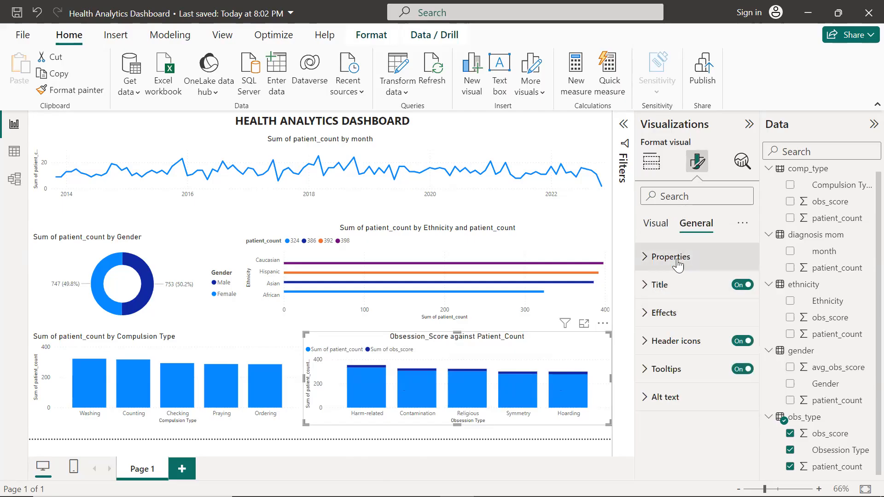
left_click(673, 285)
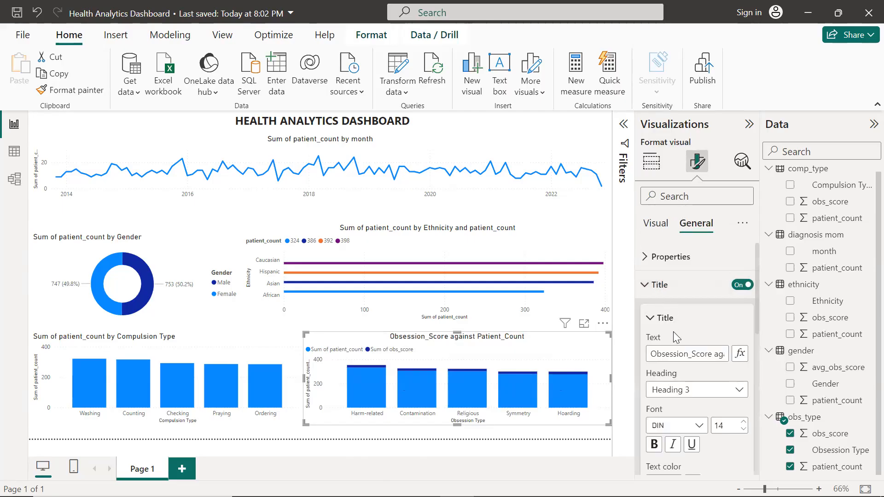
left_click(711, 354)
key("BackSpace")
key("BackSpace")
key("BackSpace")
key("BackSpace")
key("BackSpace")
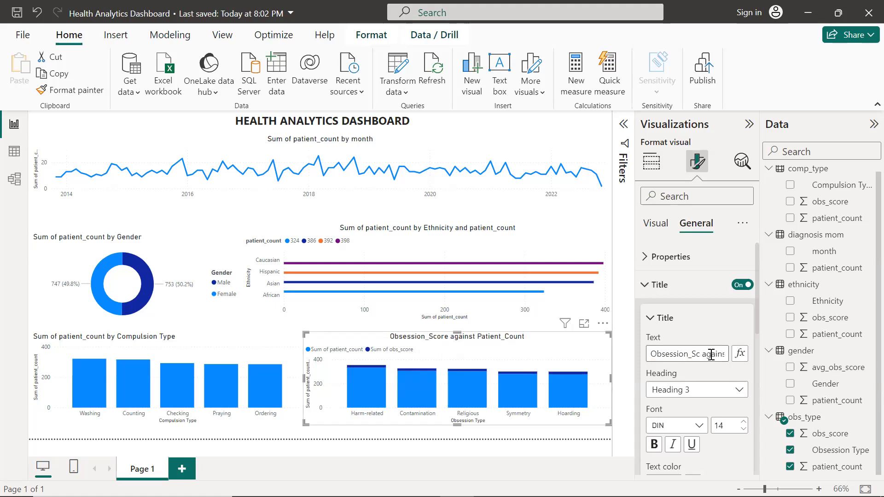
type("Count")
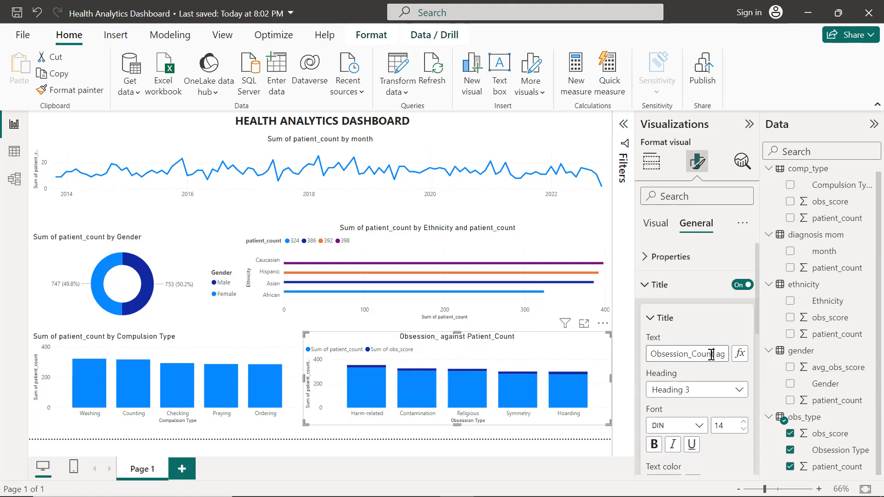
key("Right")
key("Right")
key("Right")
key("Right")
key("Right")
key("Right")
key("Right")
key("Right")
key("Right")
key("Right")
key("Right")
key("Right")
key("Right")
key("Right")
key("Right")
key("Right")
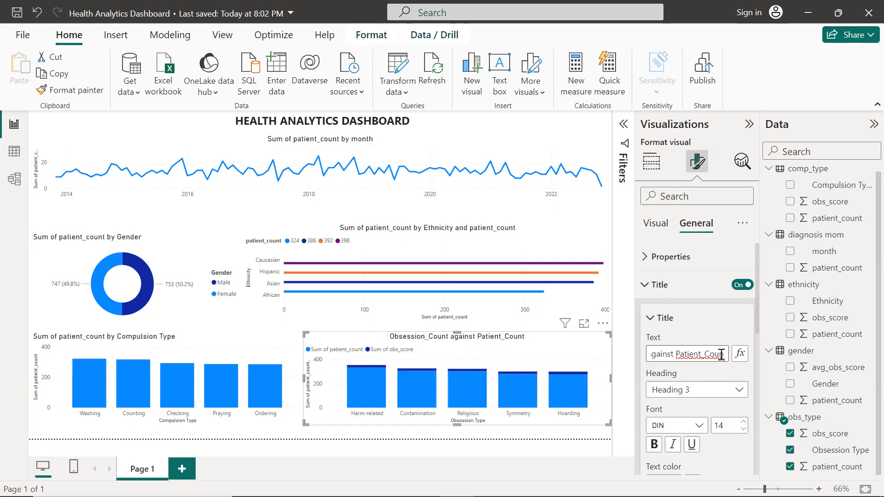
key("ctrl+a")
key("Right")
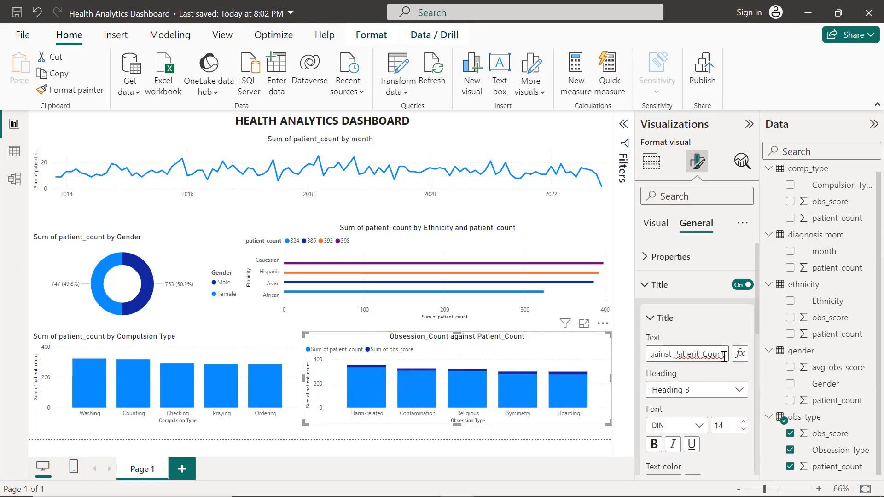
key("BackSpace")
key("BackSpace")
key("BackSpace")
key("BackSpace")
key("BackSpace")
key("BackSpace")
key("BackSpace")
key("BackSpace")
key("BackSpace")
key("BackSpace")
key("BackSpace")
key("BackSpace")
key("BackSpace")
key("BackSpace")
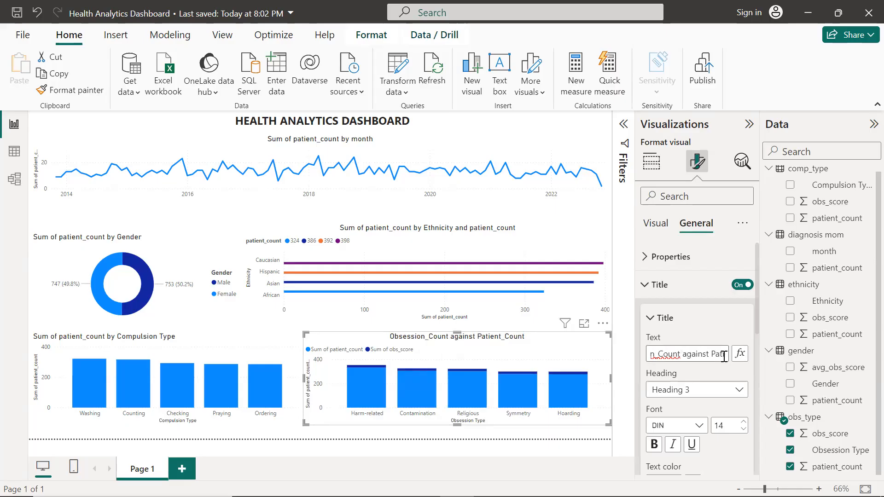
type("Avg")
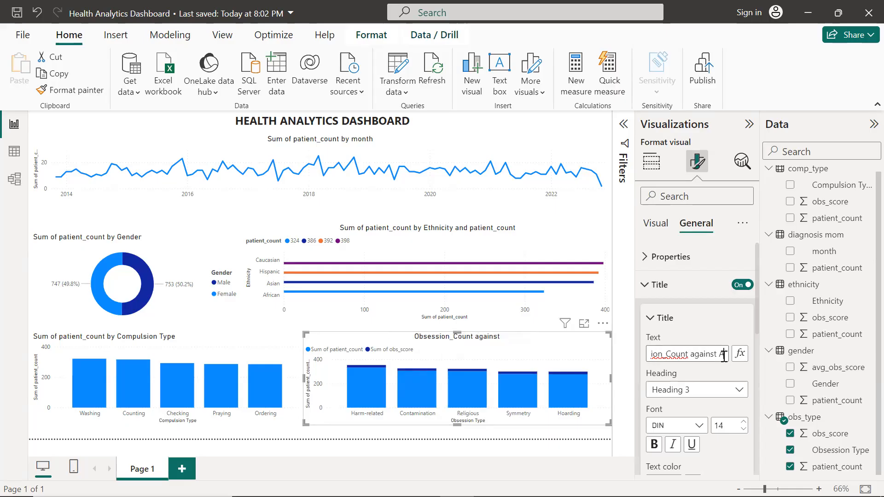
type("_O")
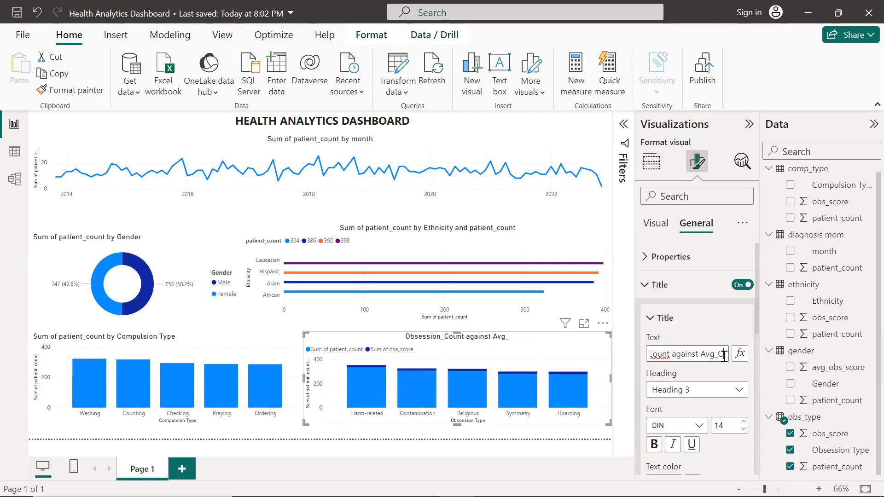
type("bs_")
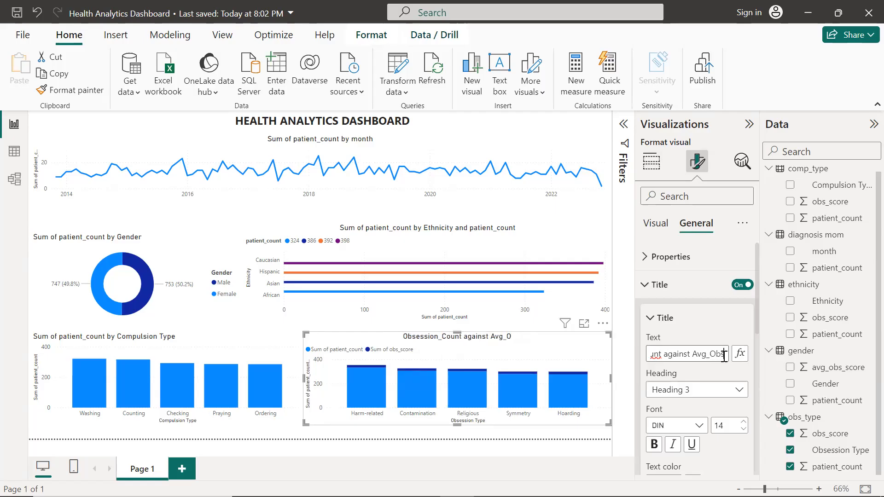
type("Score")
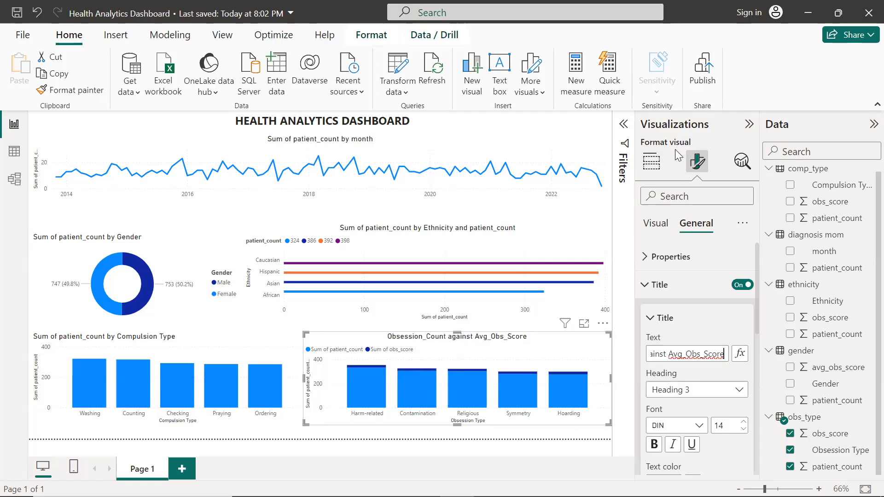
Switch the obsession chart's visual type to a line chart and save the report
left_click(651, 161)
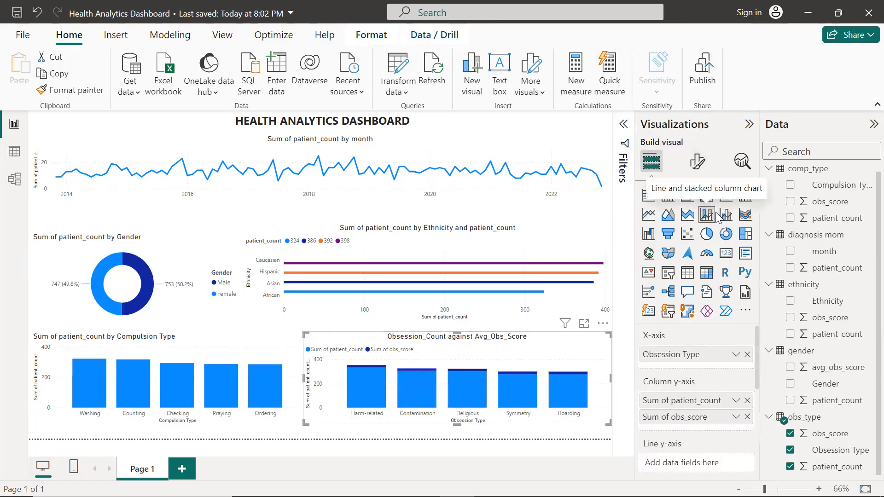
left_click(745, 215)
left_click(647, 215)
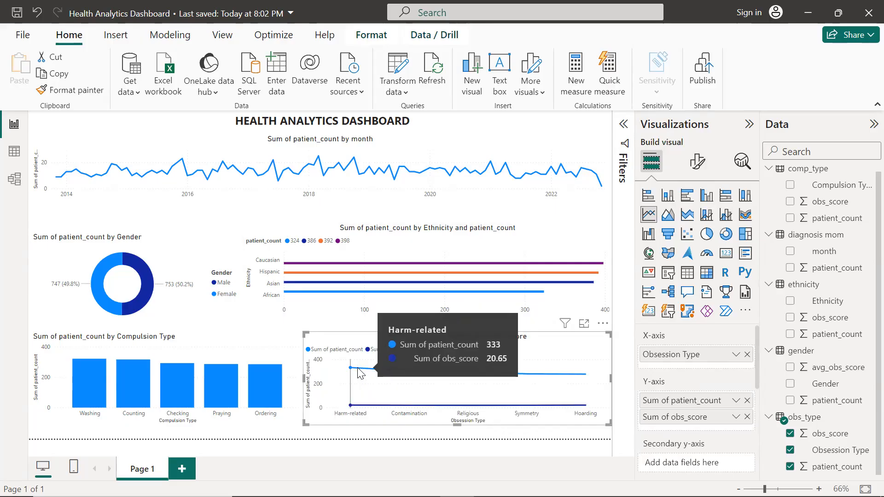
left_click(348, 450)
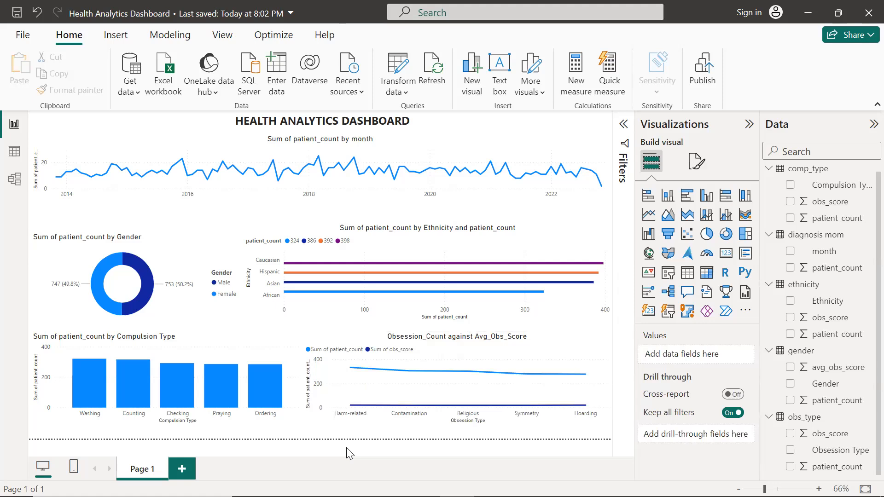
left_click(17, 19)
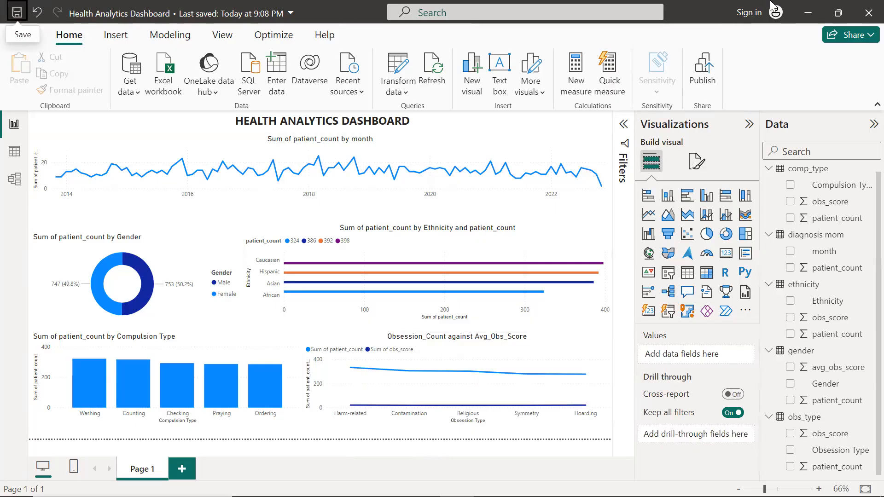
Switch to the Health Analytics Dashboard workbook in Excel and paste the gender results starting at cell K24
key("alt+Tab")
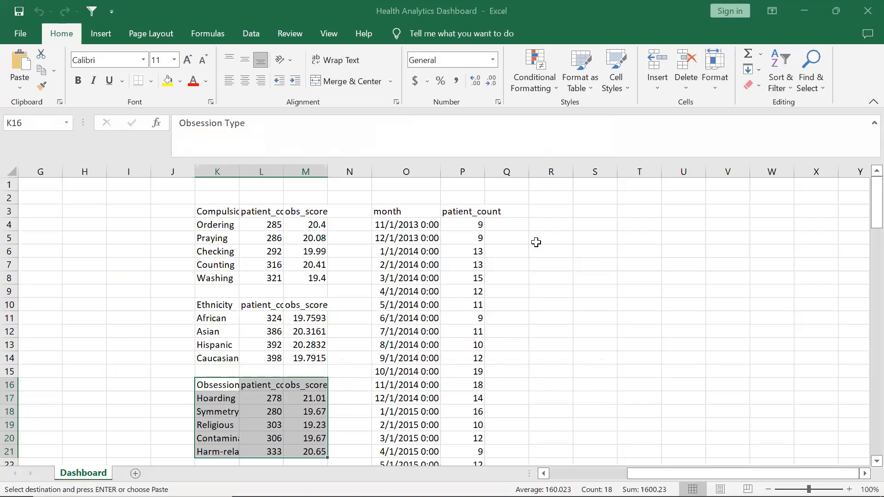
left_click(554, 358)
scroll(554, 210, "left", 5)
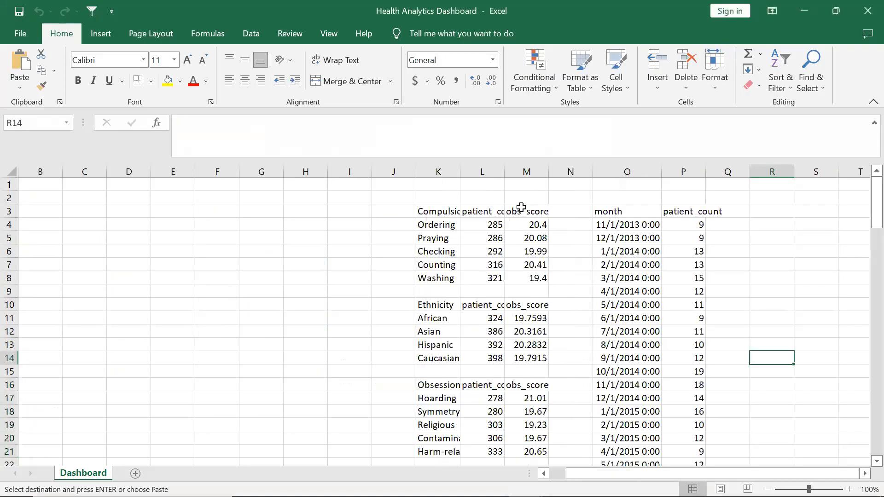
scroll(487, 322, "down", 4)
left_click(439, 330)
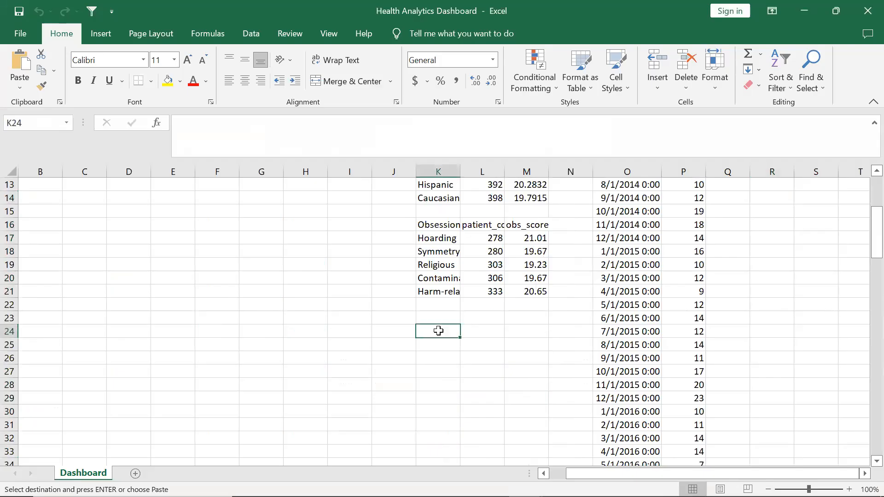
type("Gender\tpatient_cc\tavg_obs_score Female\t747\t20.2 Male\t753\t19.9")
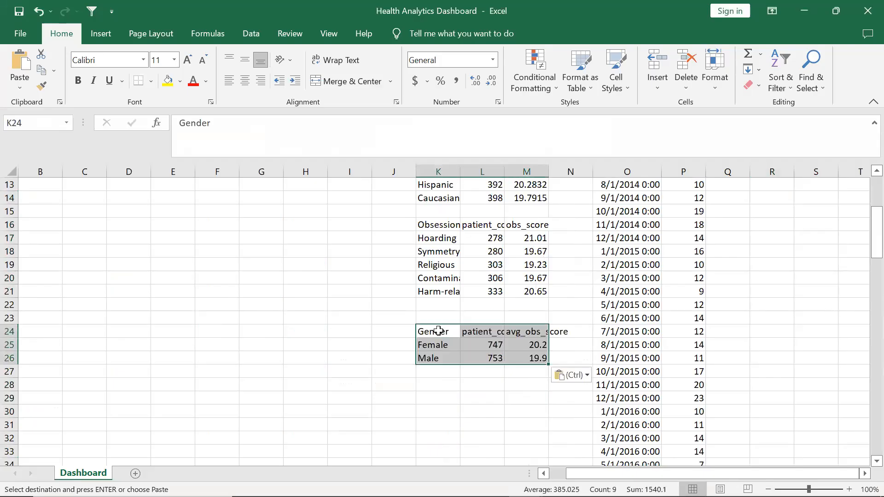
Make the Gender header text in the pasted gender table bold
left_click(452, 329)
left_click_drag(453, 329, 537, 331)
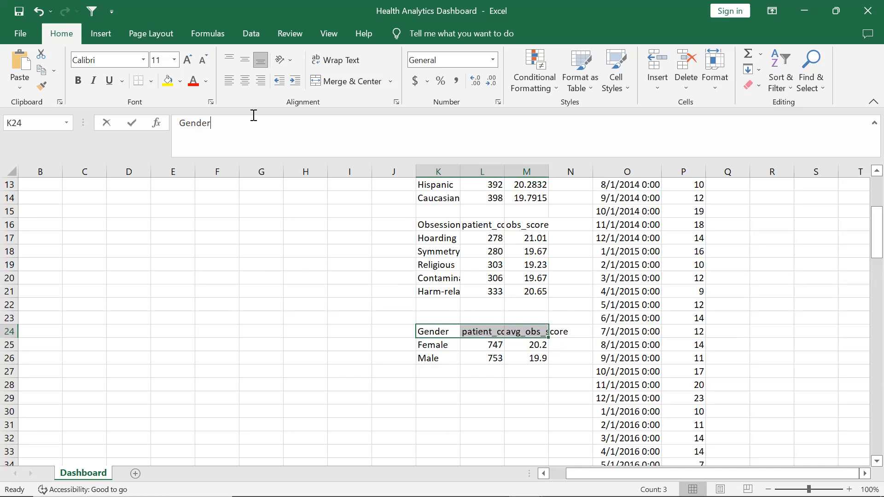
left_click_drag(253, 115, 130, 112)
left_click_drag(77, 85, 77, 84)
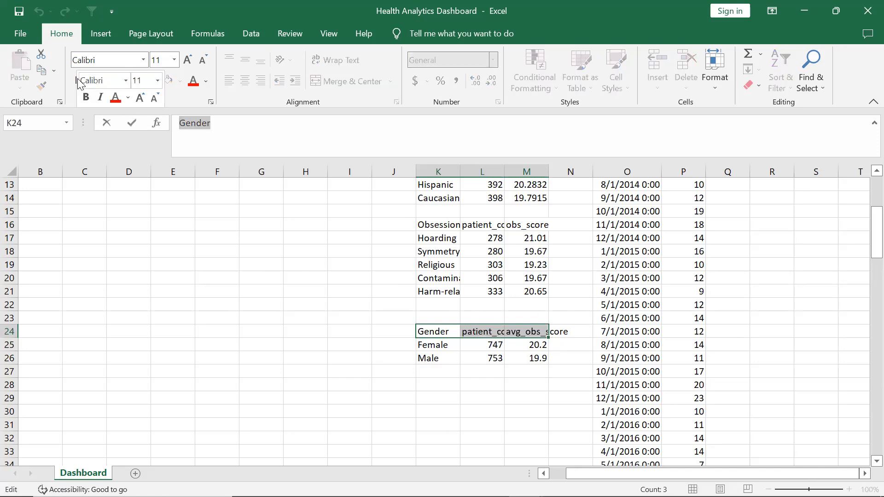
left_click(78, 85)
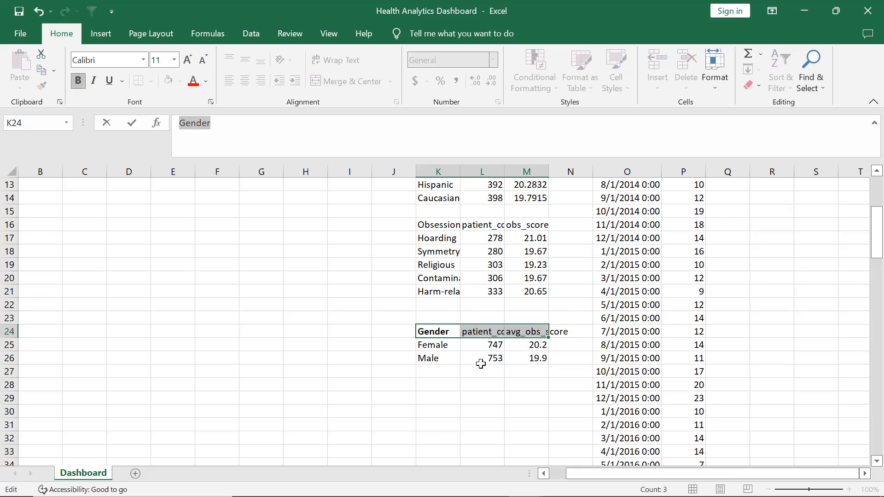
Bold the header rows of the obsession, ethnicity, compulsion and monthly tables
scroll(472, 354, "up", 4)
scroll(472, 355, "down", 2)
left_click_drag(422, 304, 537, 304)
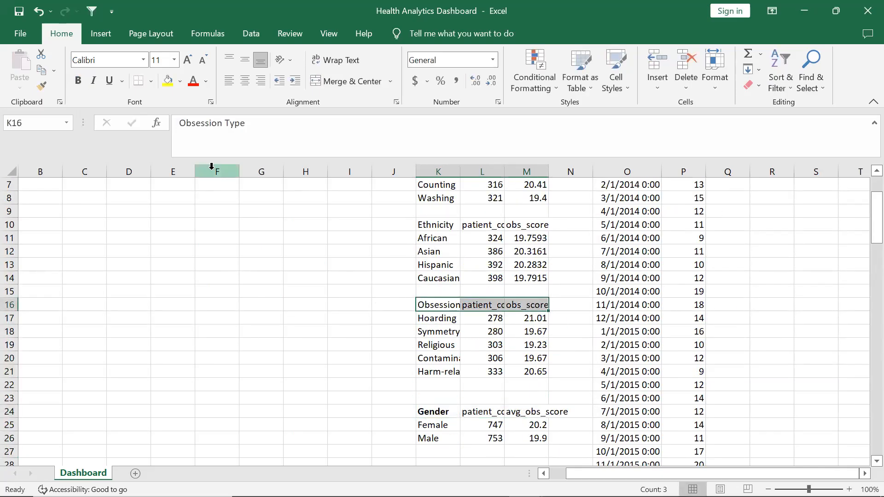
left_click(77, 81)
scroll(421, 305, "up", 2)
left_click_drag(420, 305, 540, 300)
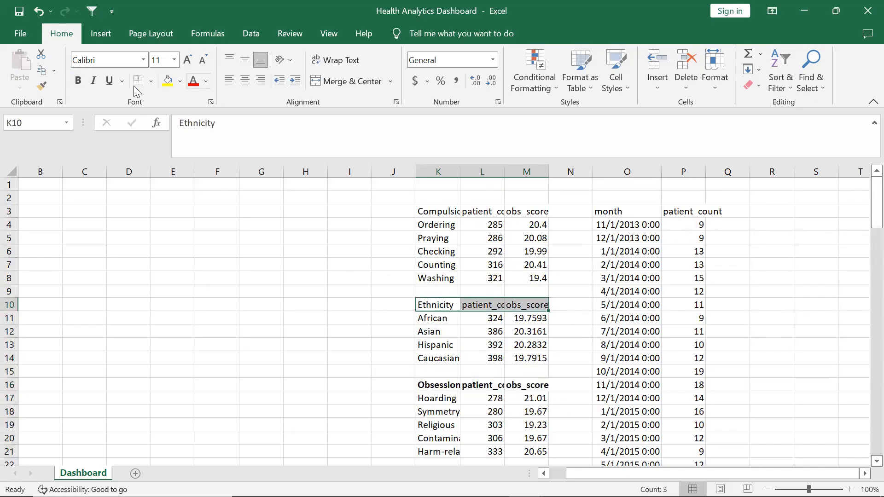
left_click(77, 80)
left_click_drag(426, 211, 529, 204)
left_click(78, 81)
left_click_drag(605, 211, 737, 211)
left_click(78, 80)
left_click(306, 330)
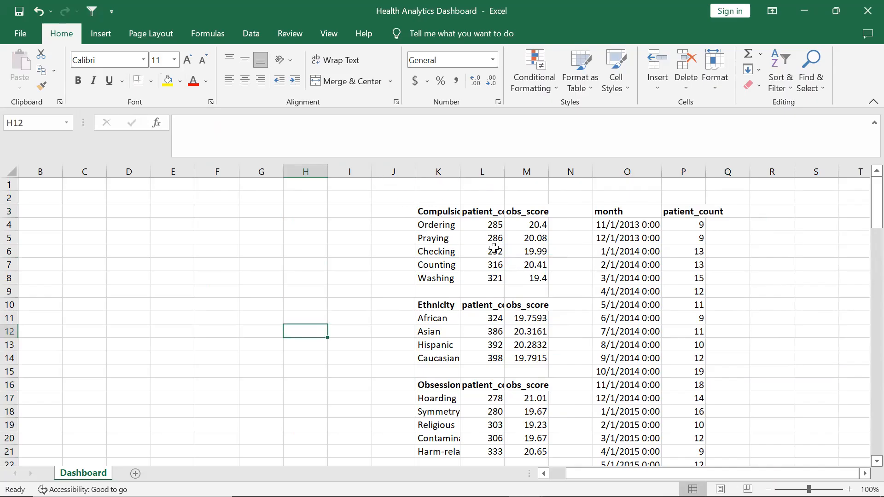
Round the ethnicity table's obs_score values to two decimal places
left_click(448, 212)
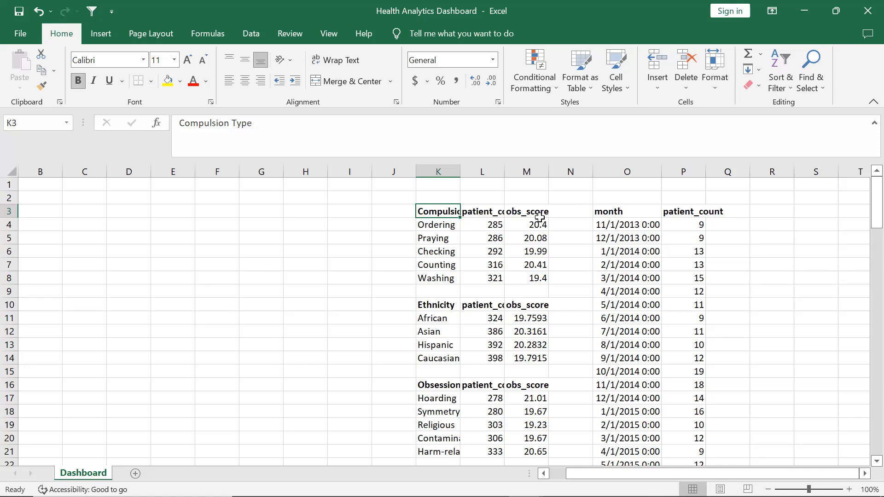
left_click(442, 314)
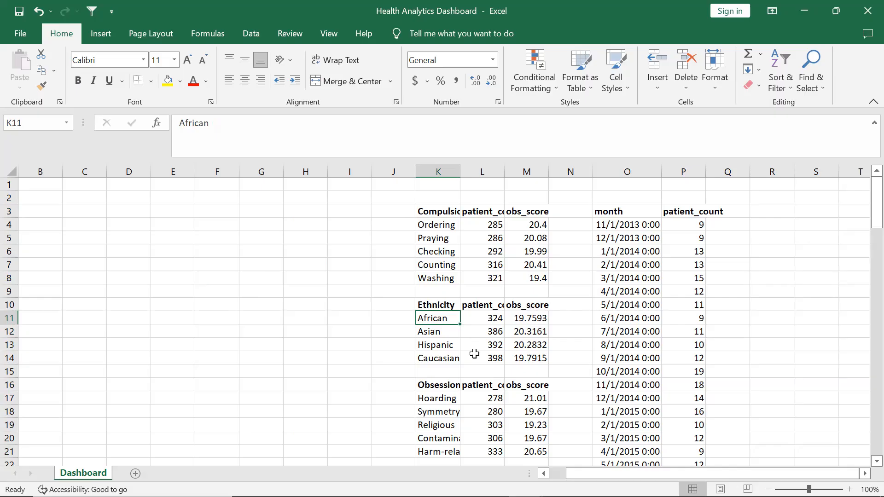
left_click(452, 383)
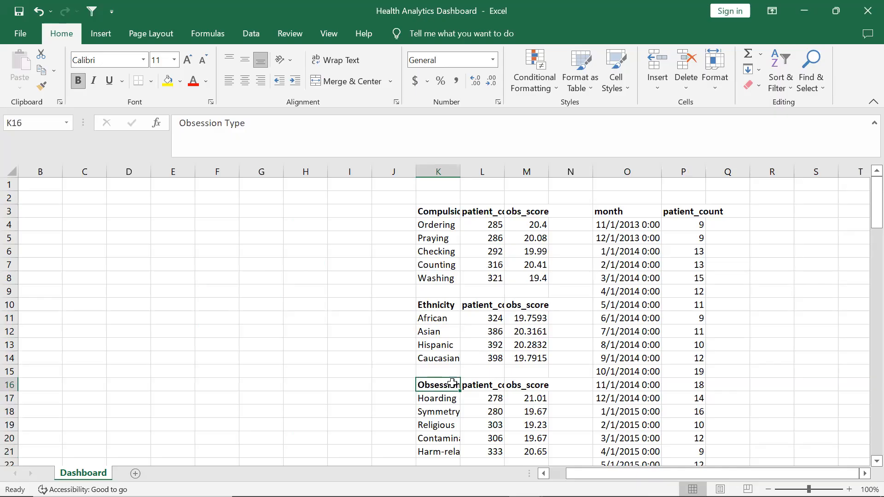
left_click(474, 386)
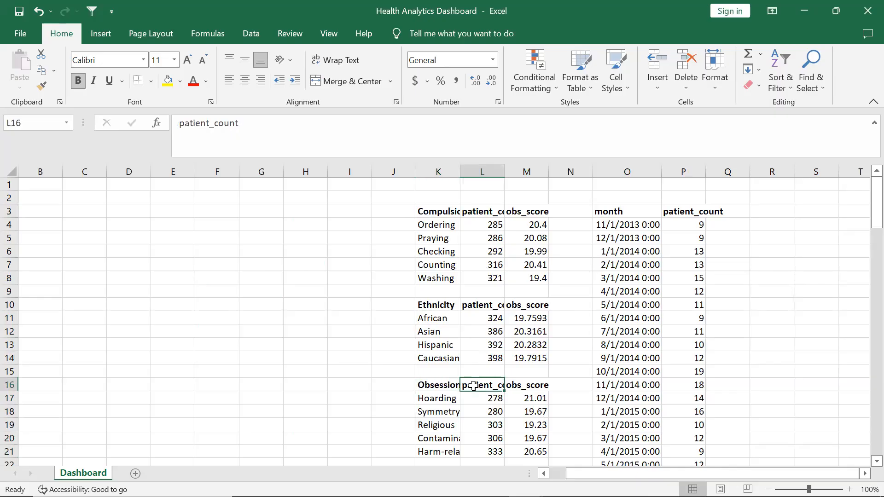
left_click(514, 385)
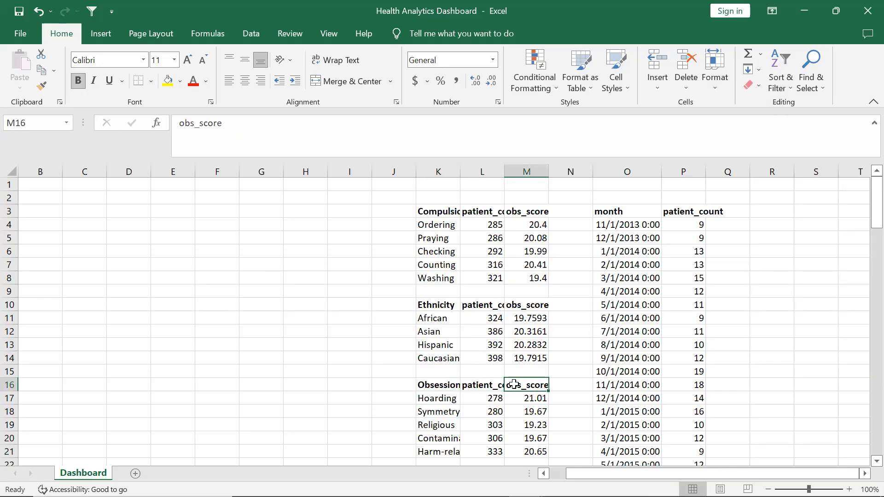
left_click_drag(522, 318, 533, 358)
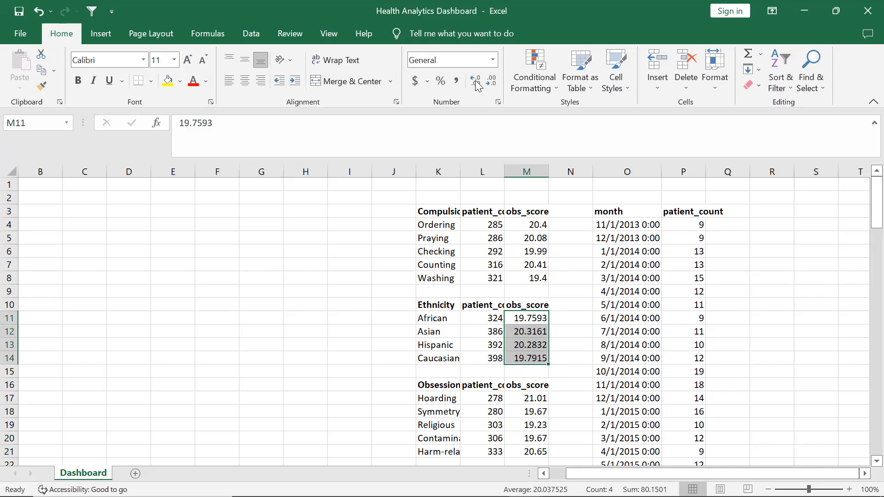
left_click(489, 82)
left_click(487, 82)
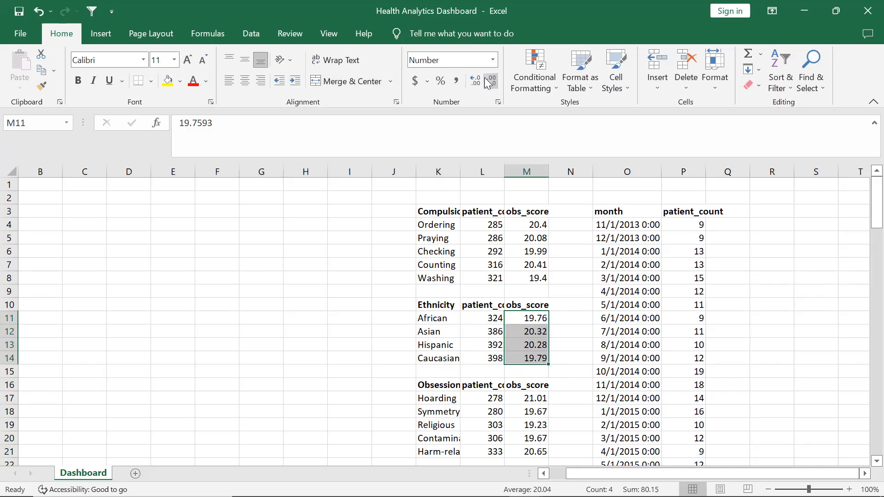
left_click(569, 311)
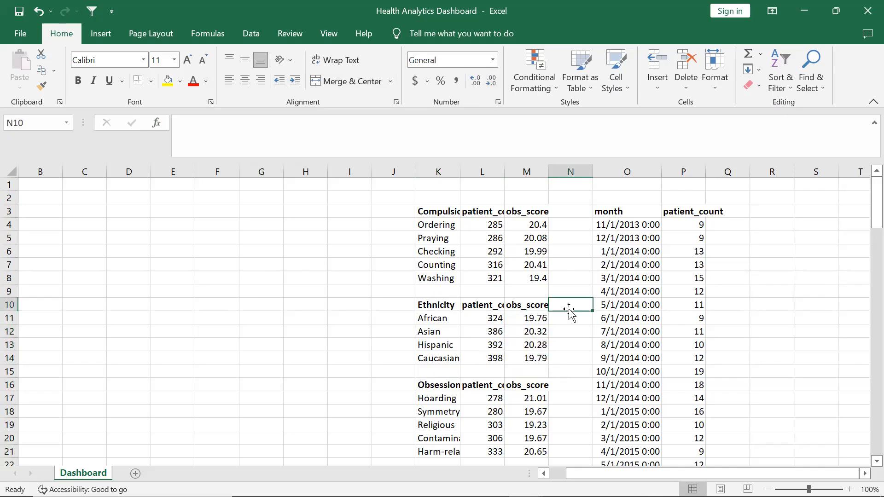
scroll(570, 311, "left", 1)
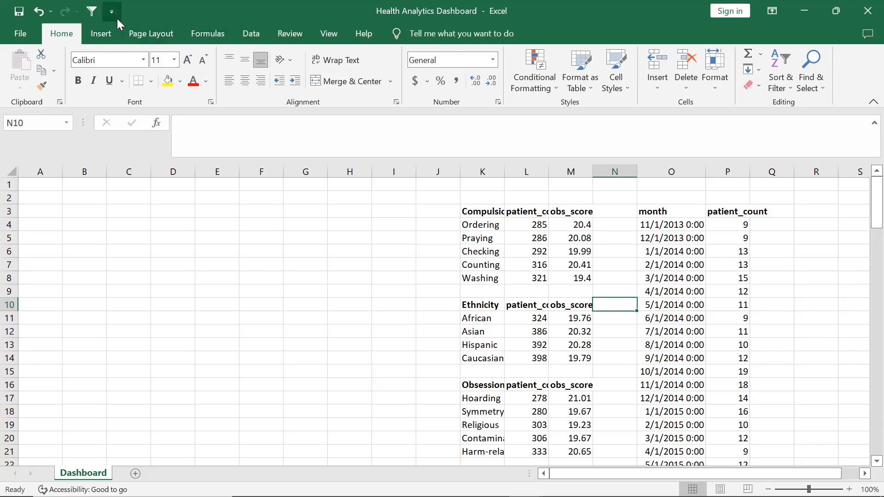
left_click(837, 11)
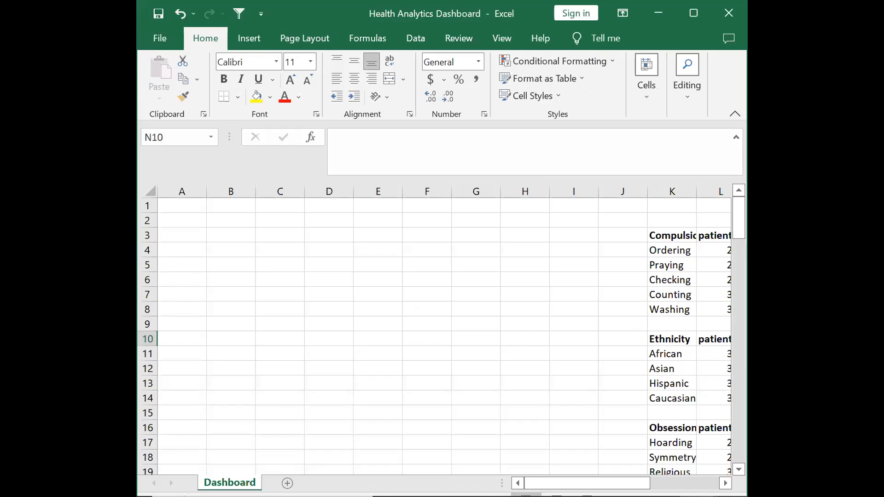
key("super+Up")
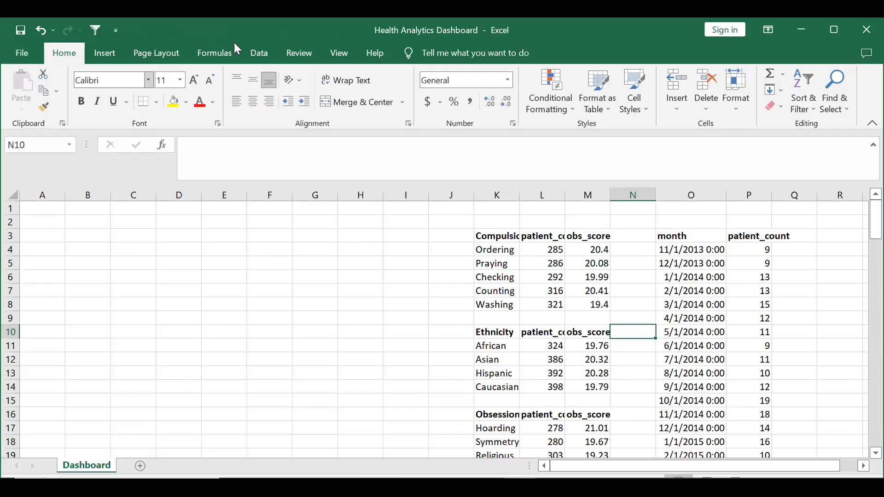
left_click(286, 53)
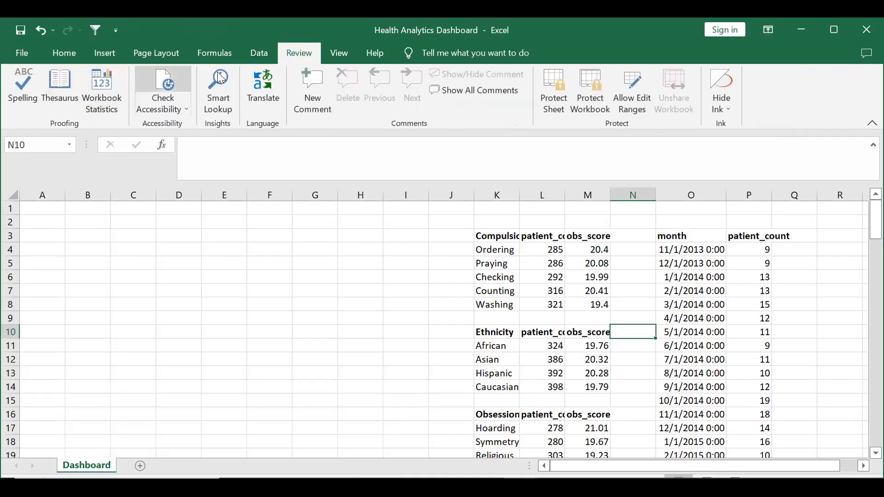
left_click(341, 54)
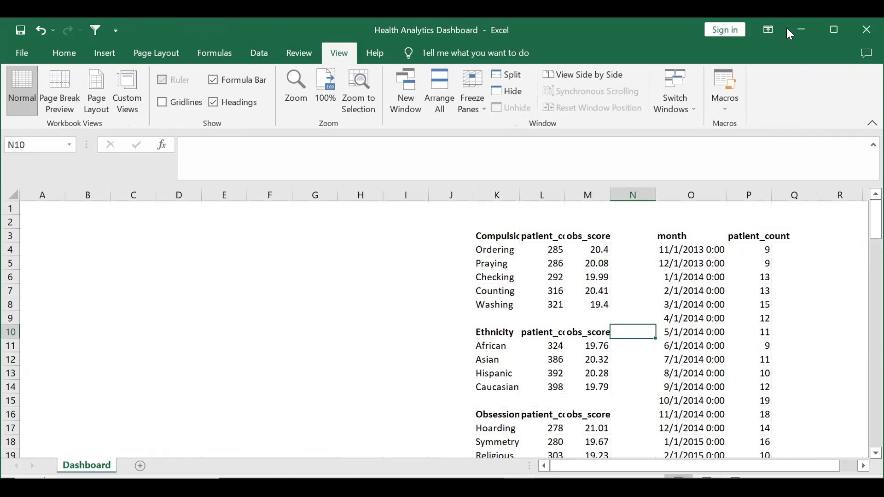
left_click(835, 32)
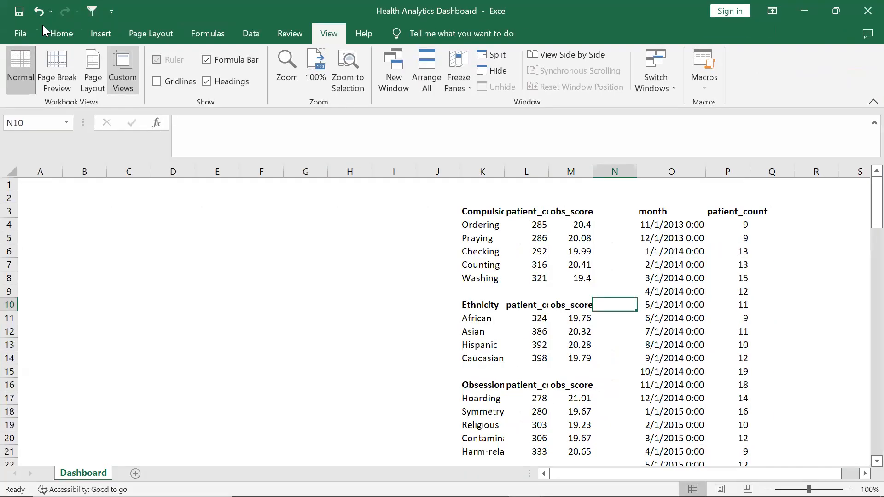
left_click(57, 34)
Enter the label Daignosis MoM in cell B3
left_click(127, 225)
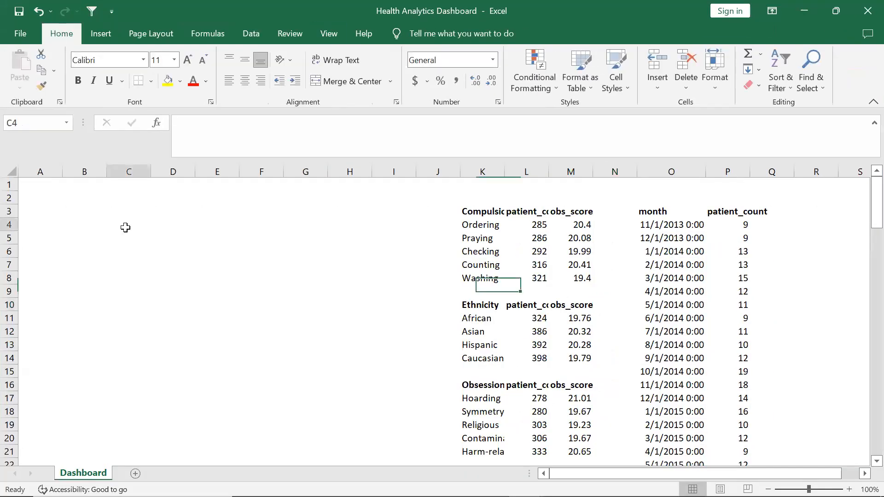
key("Left")
key("Left")
key("Up")
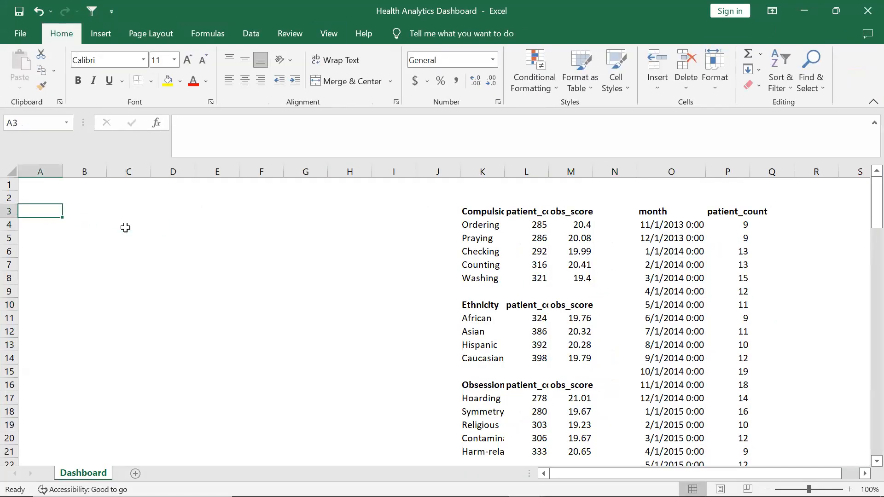
key("Right")
key("Right")
key("Left")
key("Left")
key("Right")
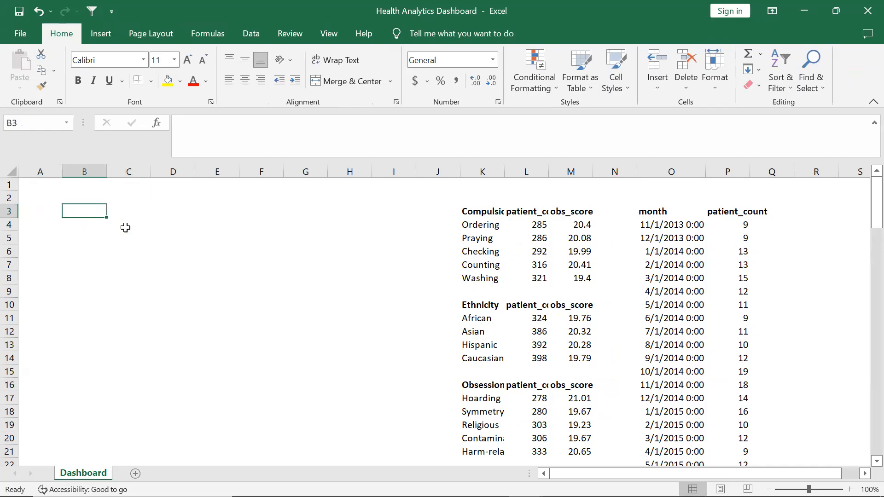
type("Dai")
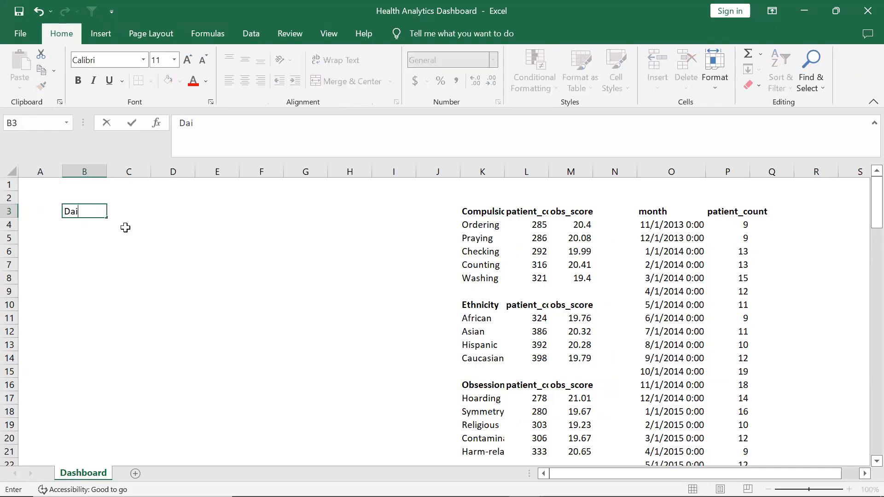
type("gnosis MoM")
Enter the title HEALTH ANALYTICS DASHBOARD in cell B1
key("Up")
key("Up")
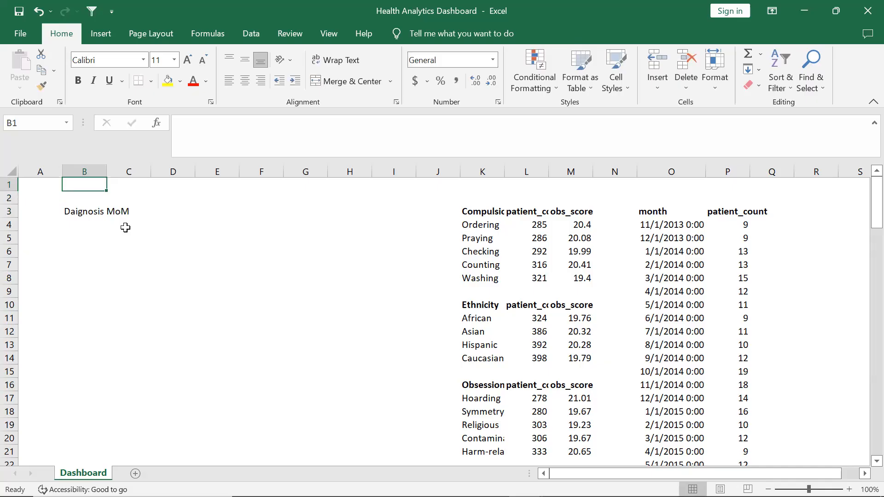
type("HE")
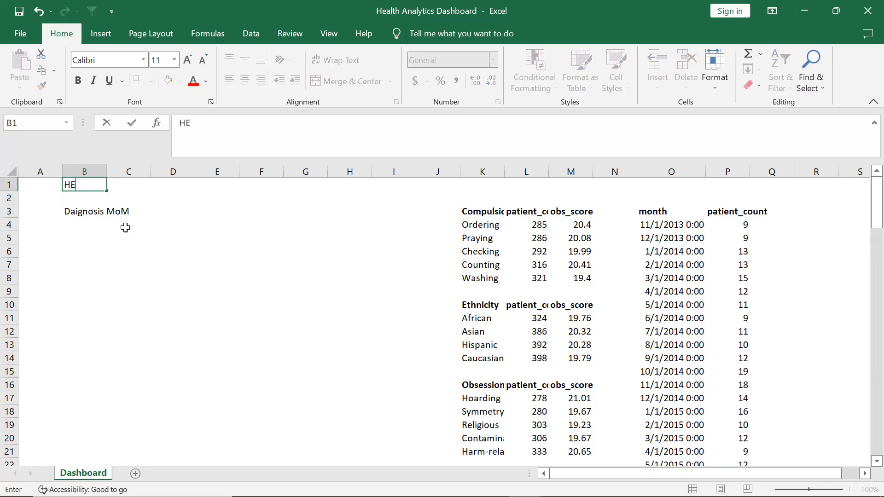
type("ALTH ANA")
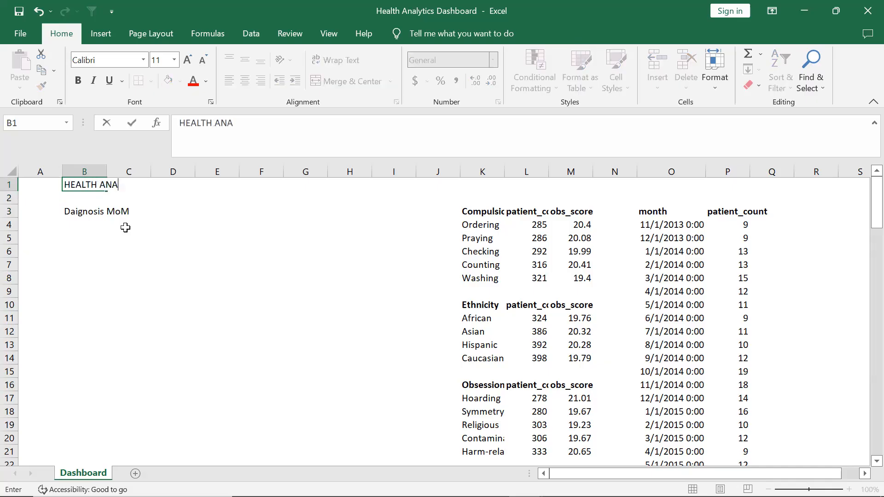
type("LYTICS DASHBOARD")
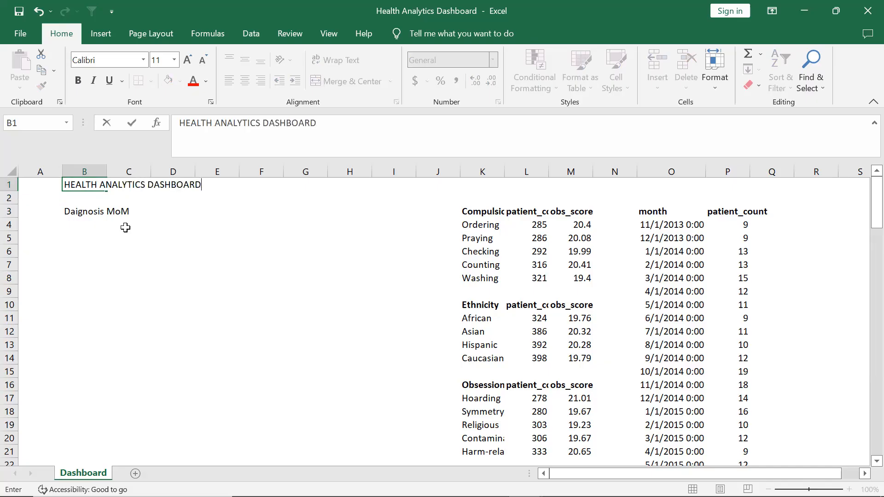
key("Return")
Copy the title cell B1 and pick cell B3 as the paste destination
key("Up")
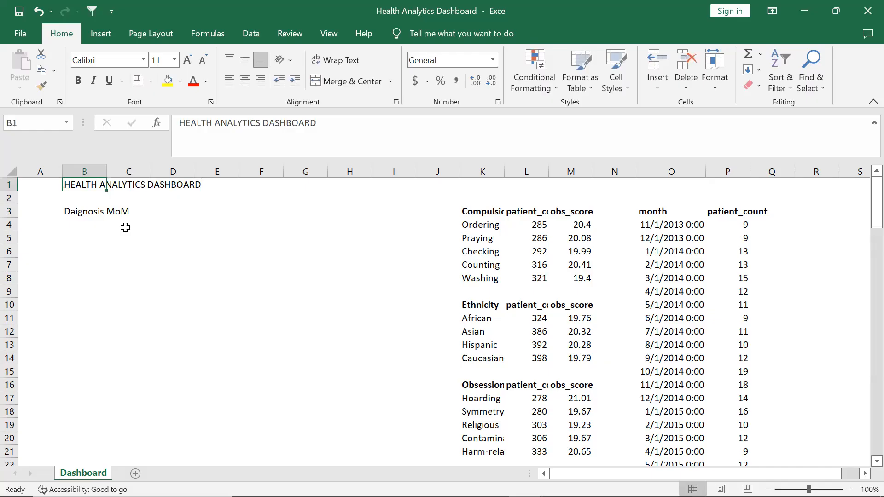
key("ctrl+c")
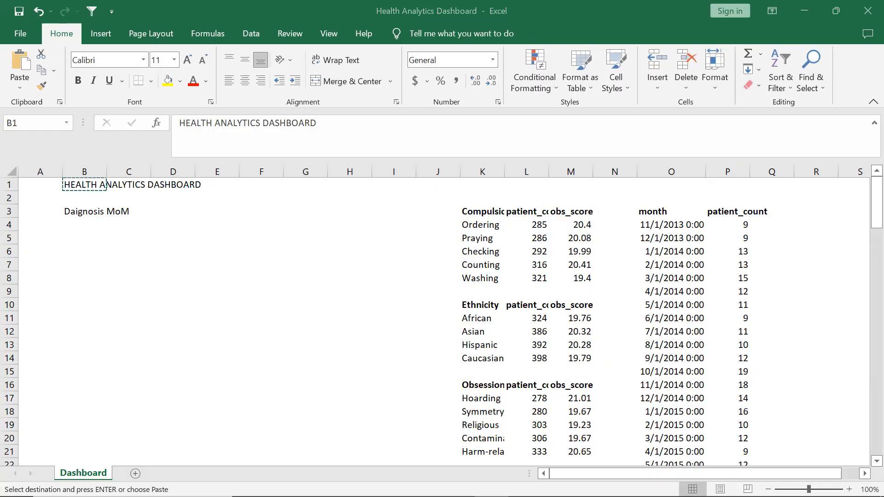
key("Escape")
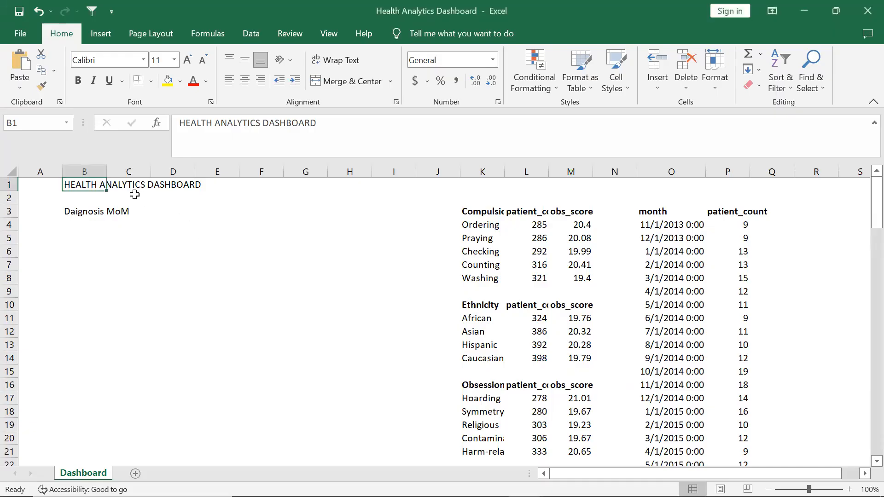
key("ctrl+c")
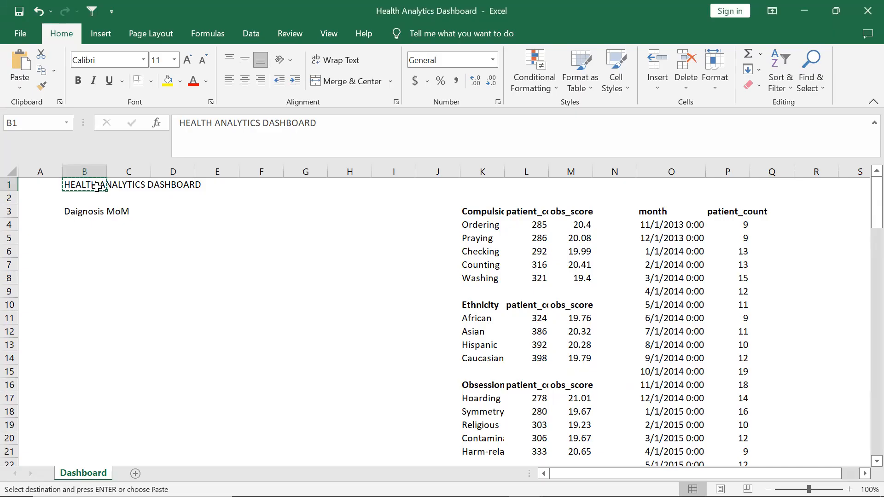
left_click(80, 210)
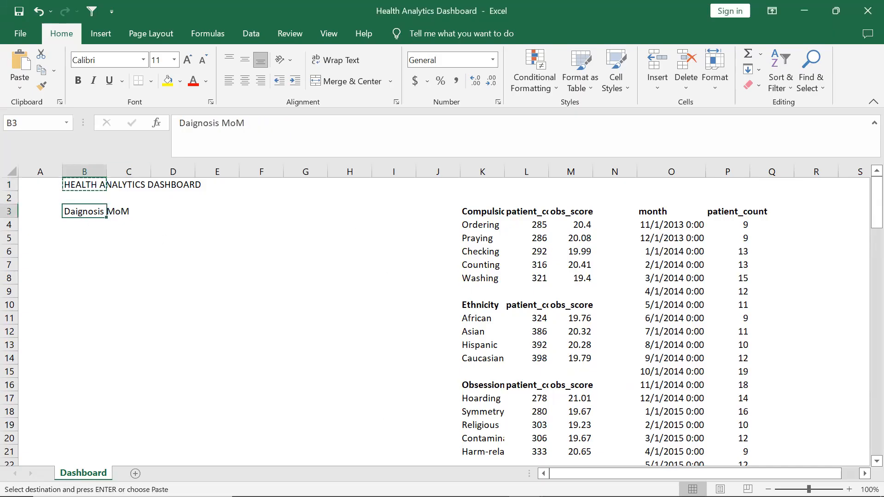
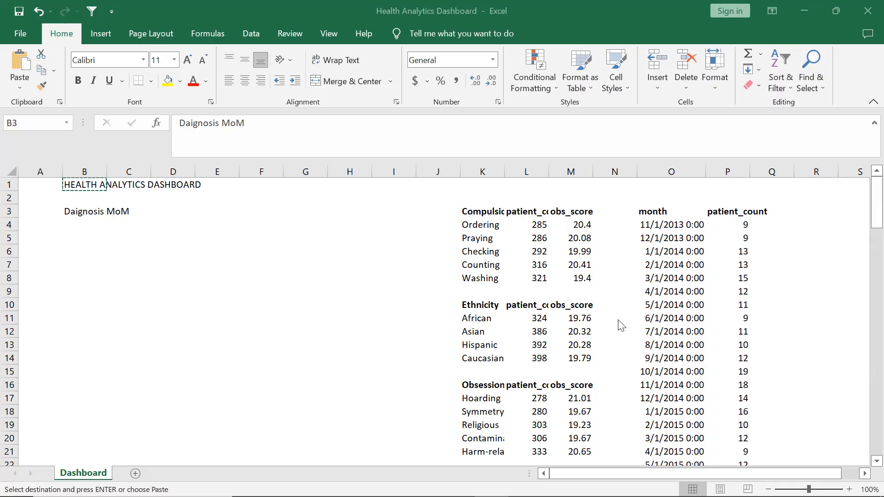
Copy the Compulsion Type table heading into cell B9 of the dashboard area
left_click(85, 278)
key("Down")
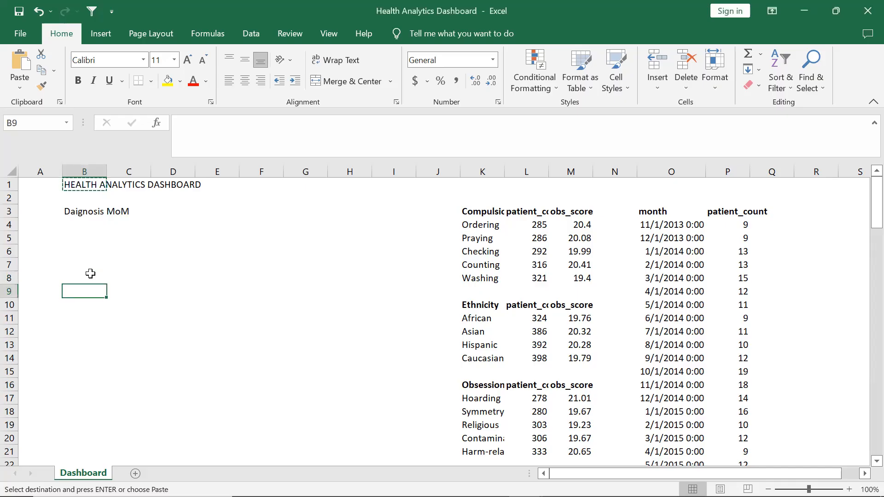
left_click(483, 210)
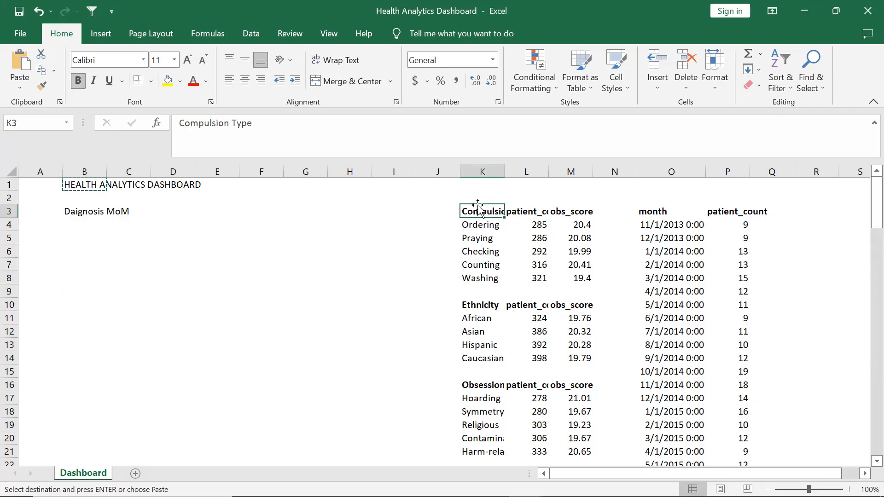
key("ctrl+c")
left_click(81, 294)
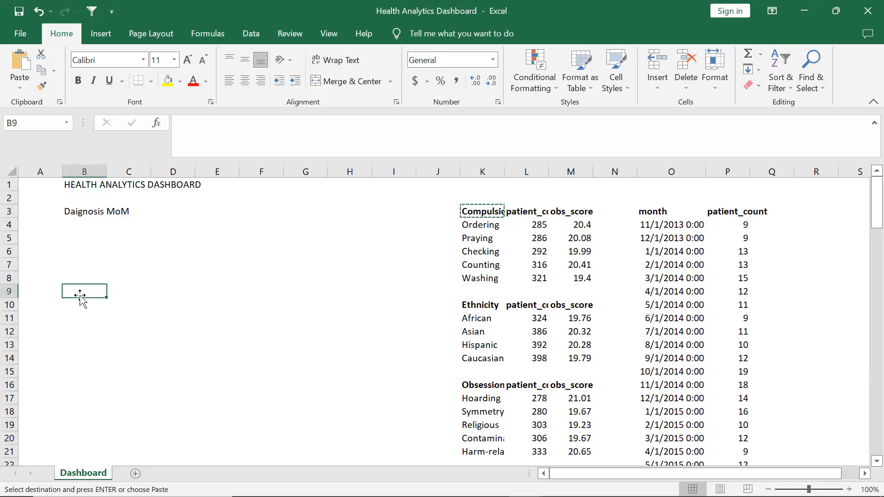
key("ctrl+v")
key("Right")
key("Right")
key("Right")
key("Right")
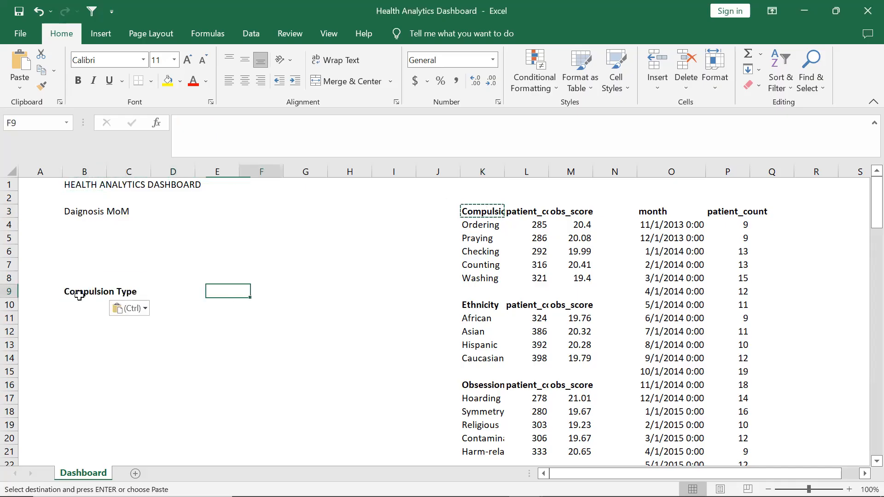
Copy the Ethnicity table heading into cell F9
left_click(482, 305)
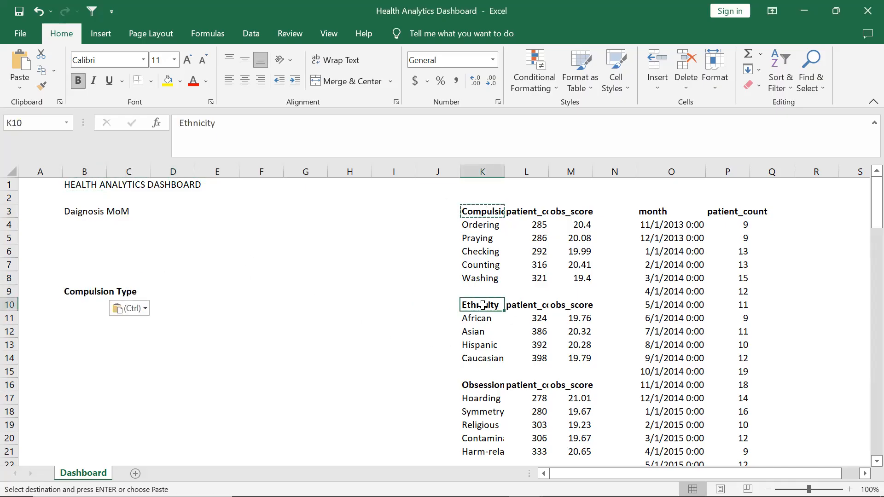
key("ctrl+c")
left_click(242, 302)
key("Up")
key("ctrl+v")
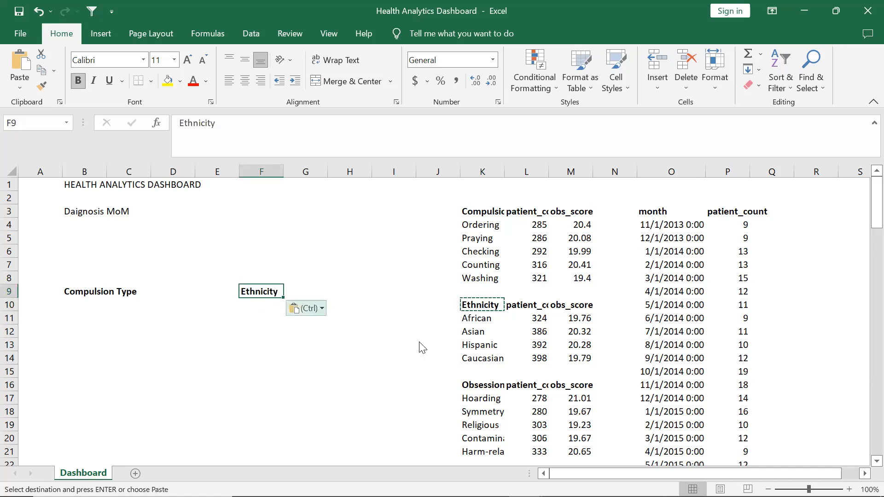
Copy the Obsession Type table heading into cell B17
left_click(469, 385)
key("ctrl+c")
left_click(90, 400)
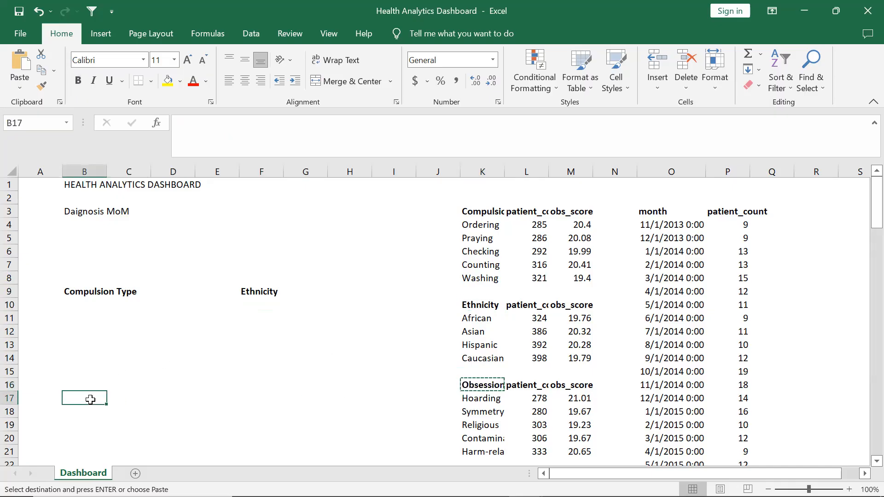
key("ctrl+v")
Copy the Gender table heading into cell F17
scroll(593, 330, "down", 1)
scroll(592, 330, "down", 2)
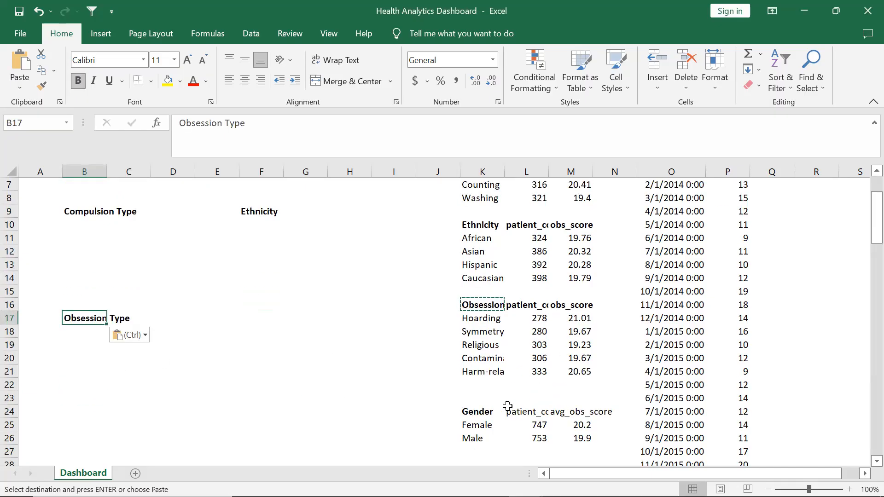
left_click(474, 420)
left_click(473, 411)
key("ctrl+c")
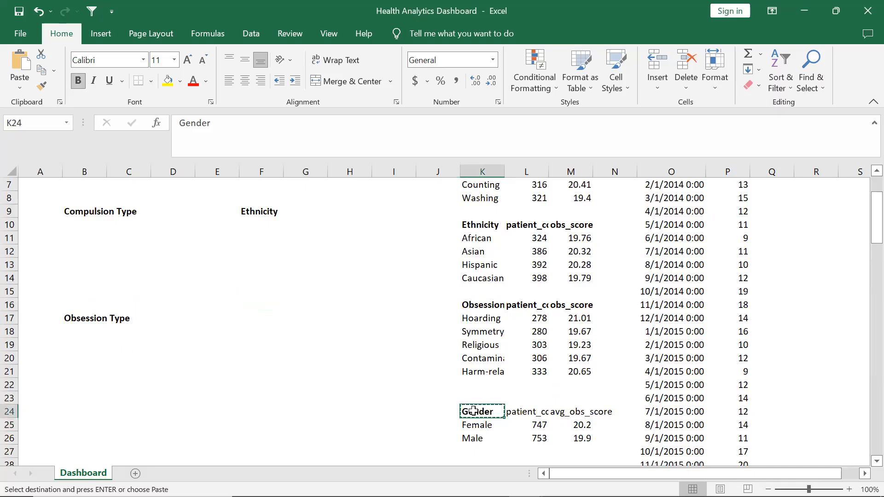
left_click(246, 309)
left_click(245, 313)
key("ctrl+v")
Insert two blank columns at columns I and J to push the data tables further right
scroll(245, 309, "up", 2)
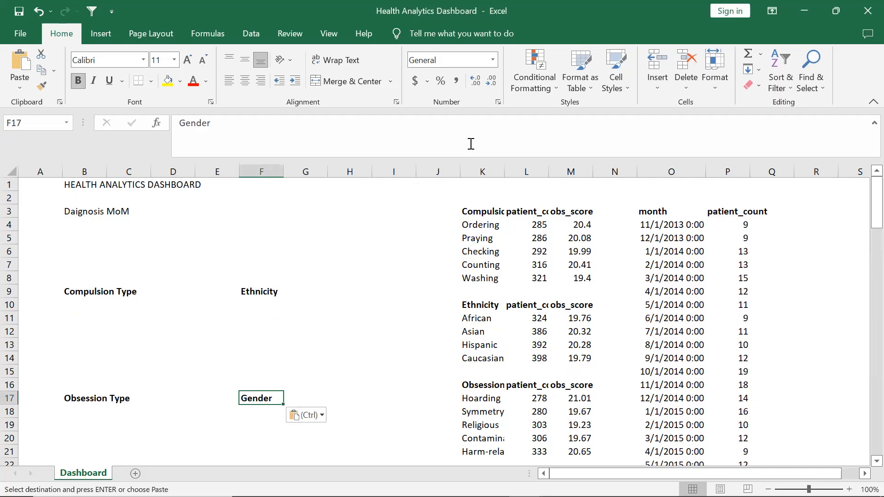
left_click(435, 171)
left_click(394, 170, "shift")
left_click_drag(394, 170, 417, 171)
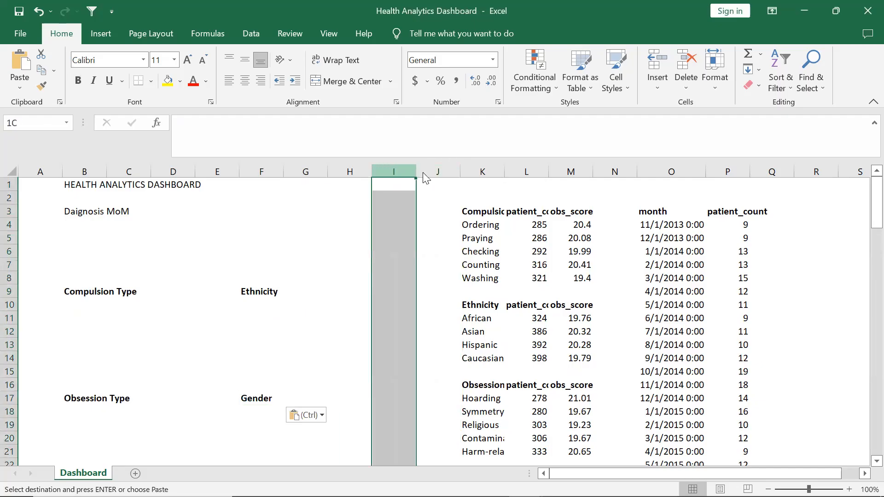
right_click(423, 172)
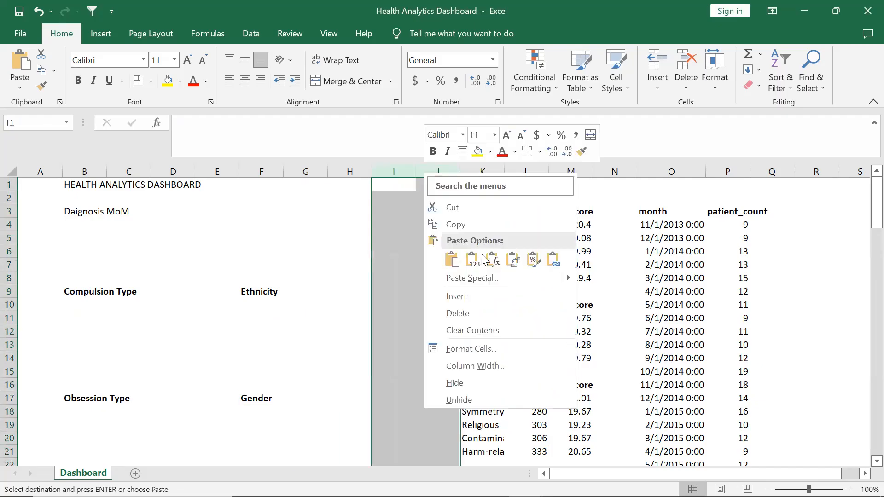
left_click(464, 299)
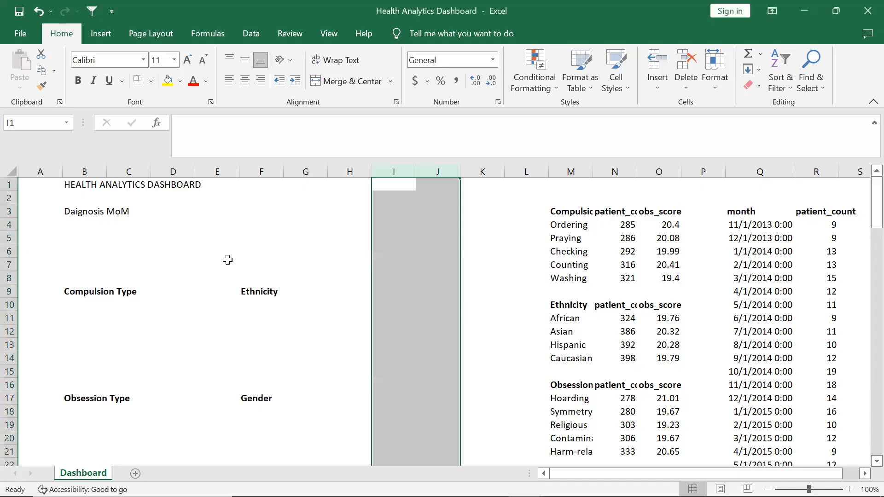
Select the month and patient_count columns and insert the recommended line chart
left_click(173, 193)
left_click(130, 228)
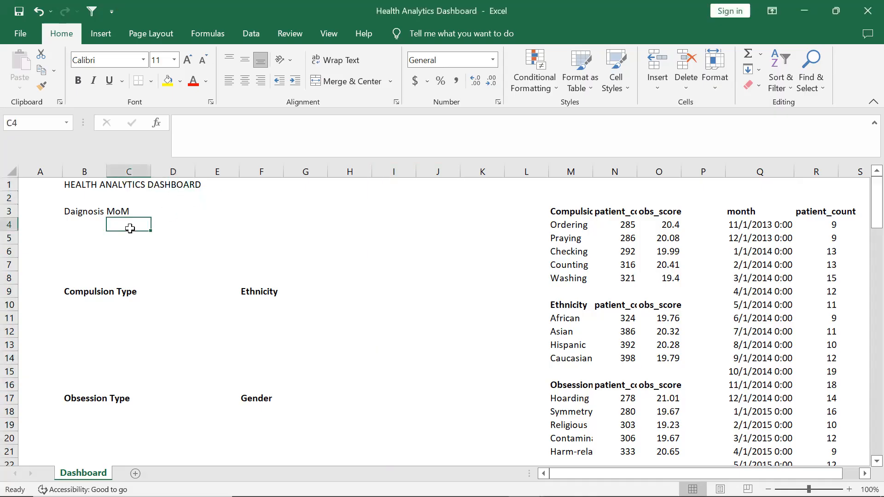
key("Left")
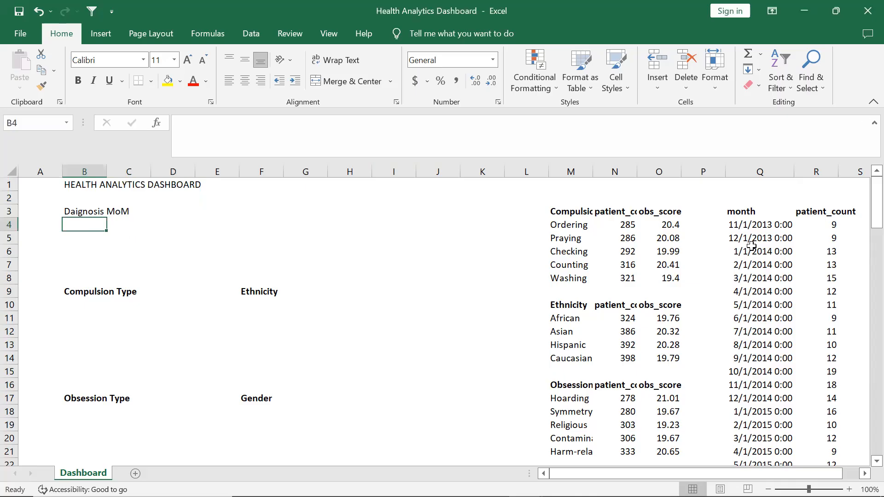
left_click_drag(745, 227, 812, 368)
scroll(781, 320, "up", 20)
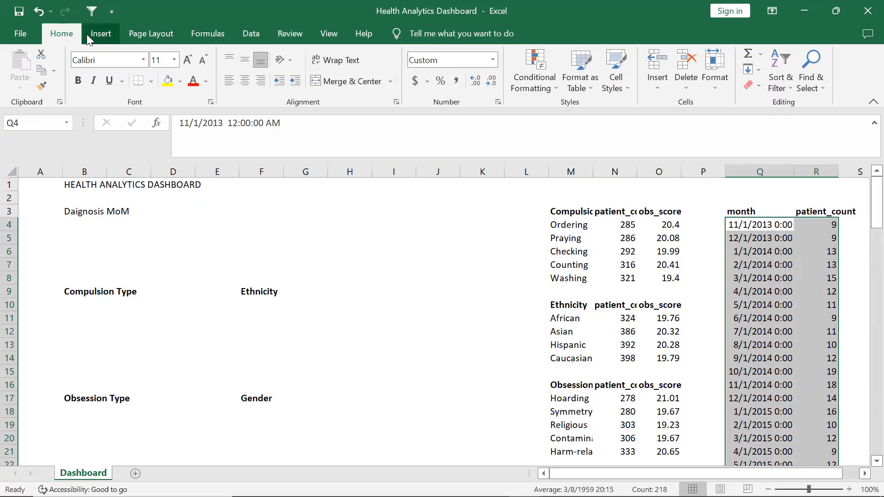
left_click(101, 36)
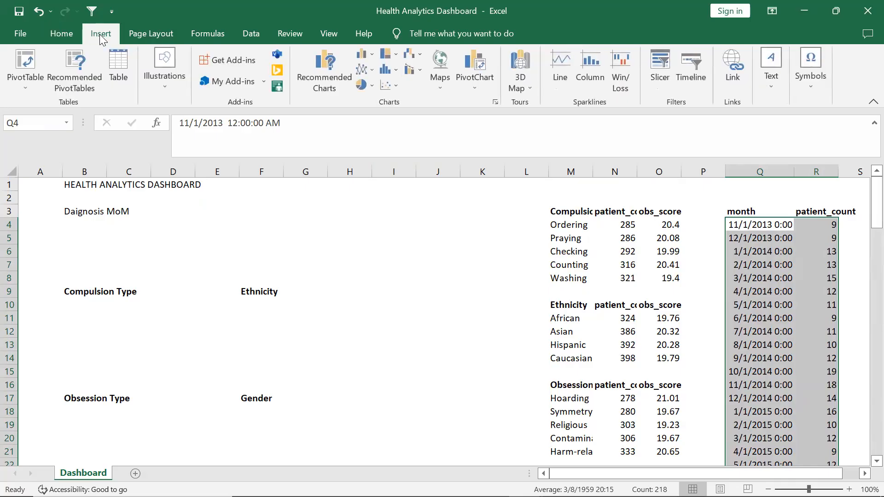
left_click(329, 65)
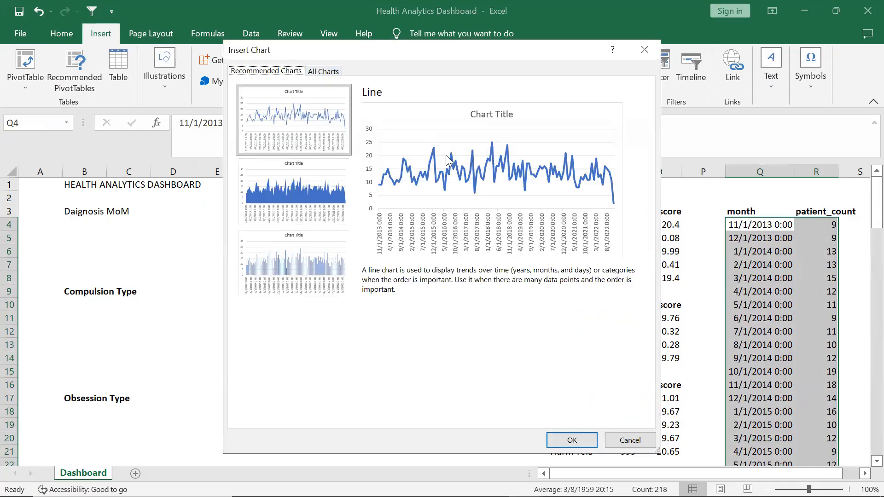
left_click(582, 447)
left_click(582, 451)
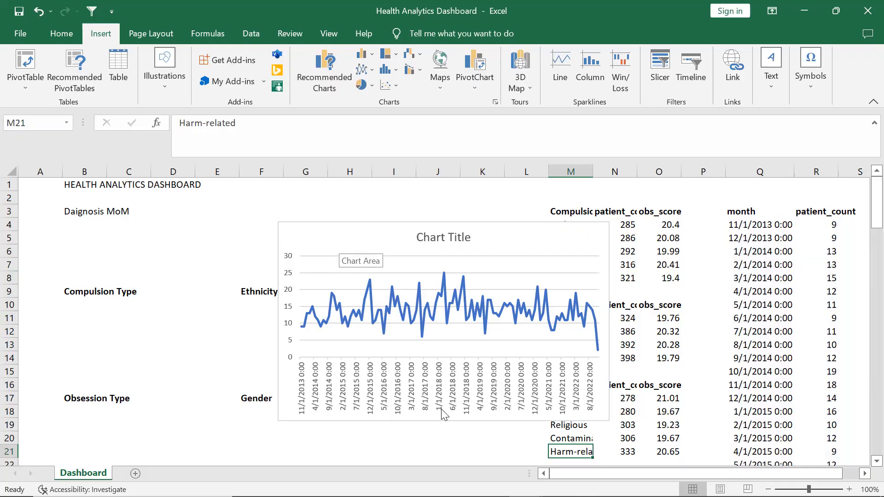
Try to delete the chart's horizontal axis
left_click(455, 406)
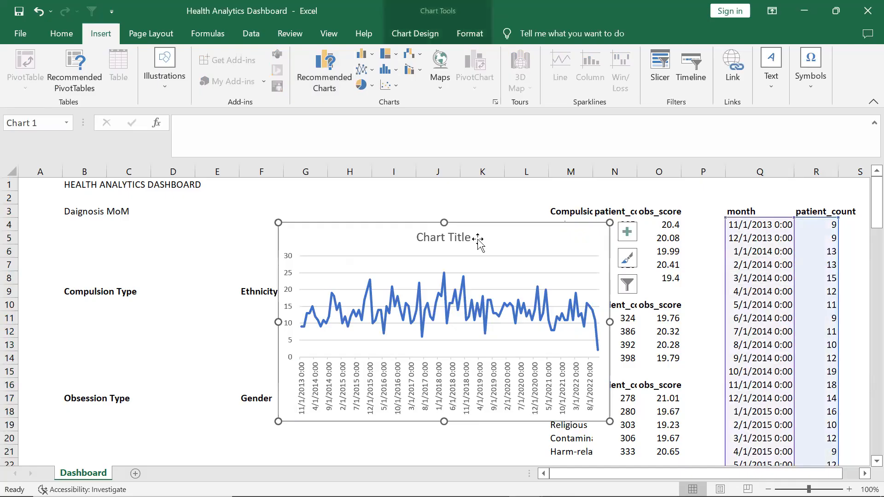
left_click(443, 392)
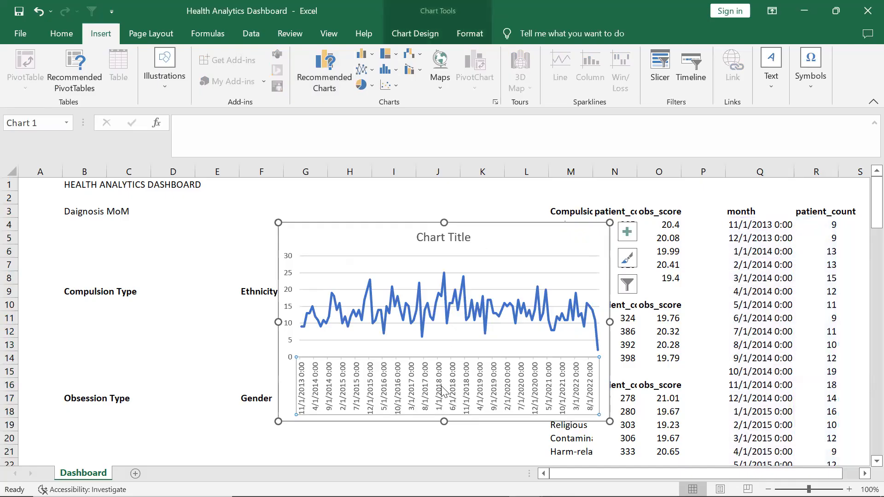
right_click(443, 392)
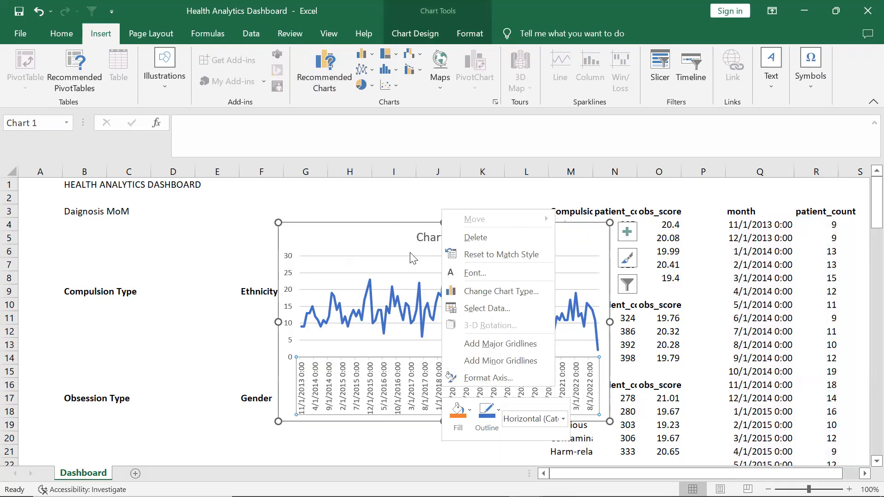
left_click(449, 236)
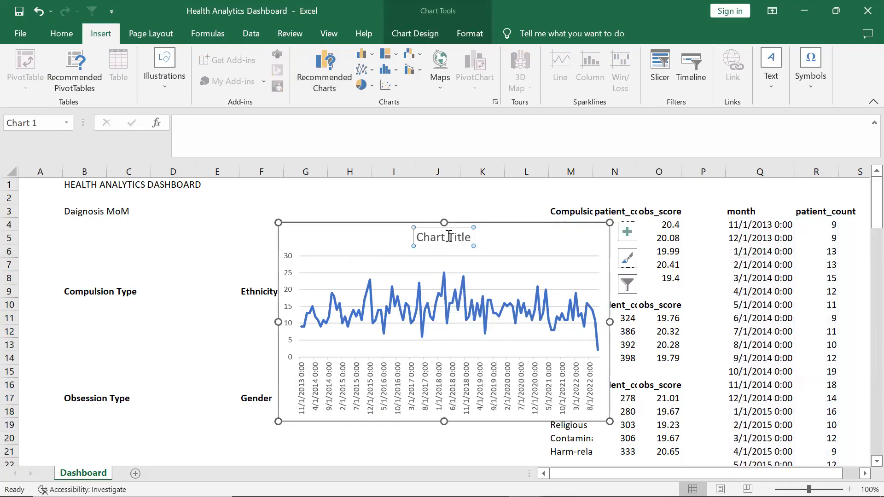
left_click(546, 239)
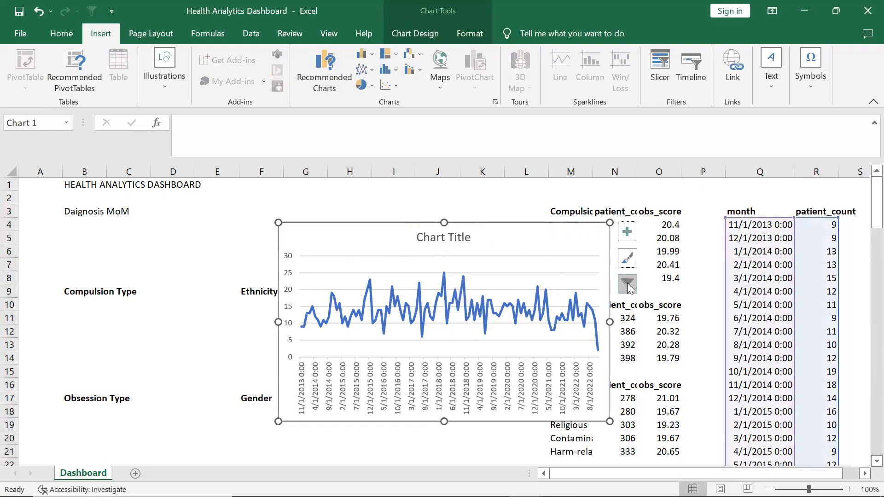
left_click(627, 265)
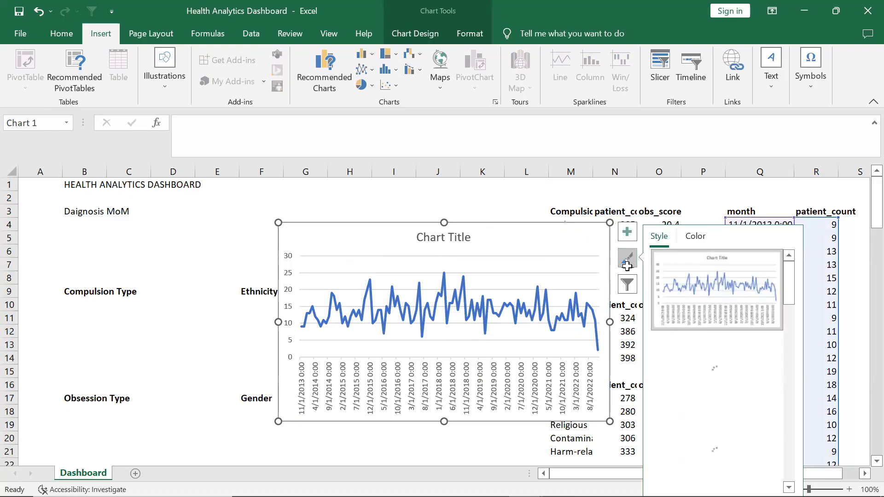
left_click(631, 283)
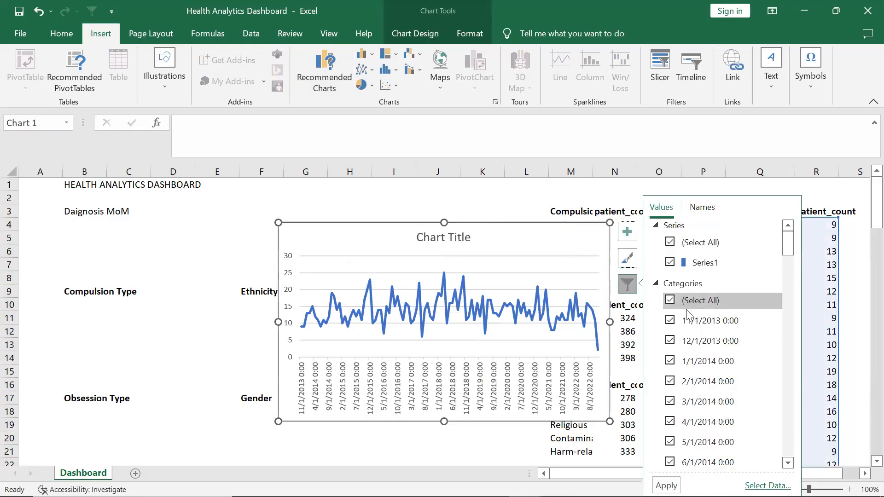
left_click(670, 301)
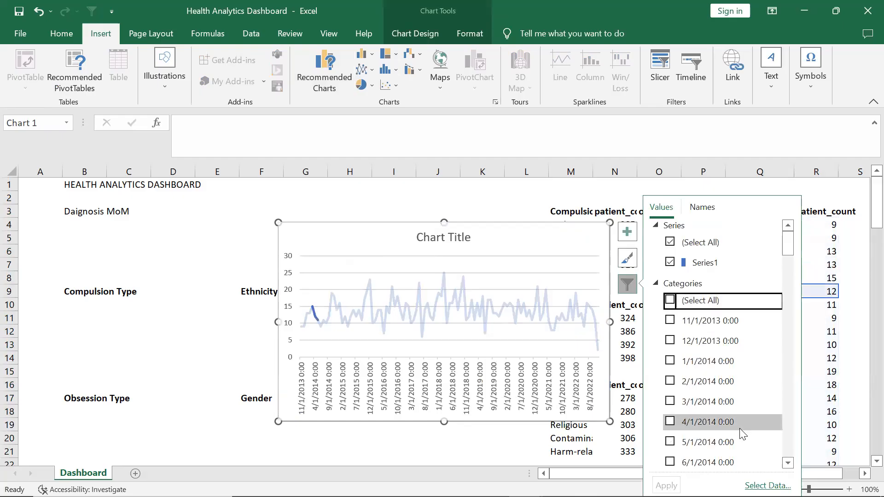
left_click(670, 301)
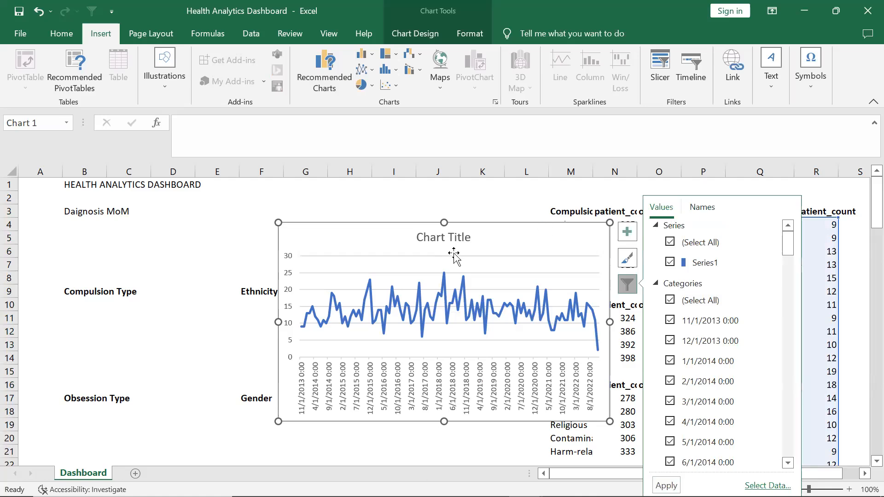
Hide the line chart's title, gridlines and axes through the chart elements options
left_click(455, 239)
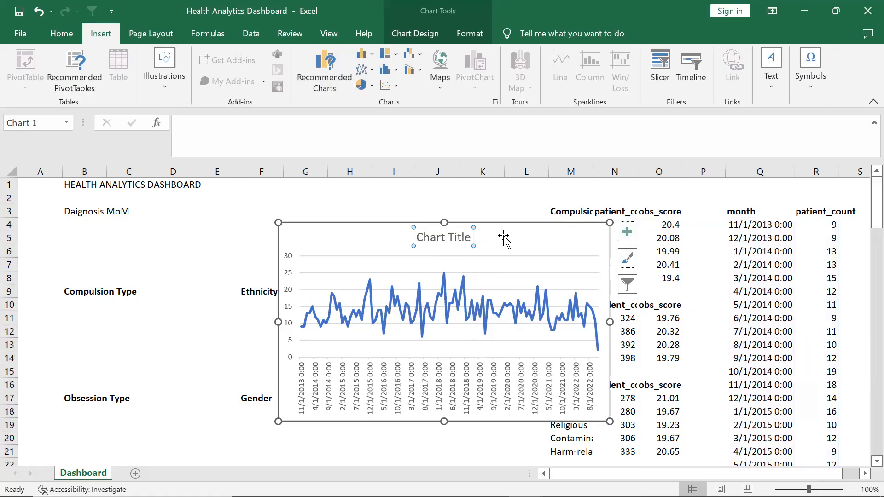
left_click(628, 235)
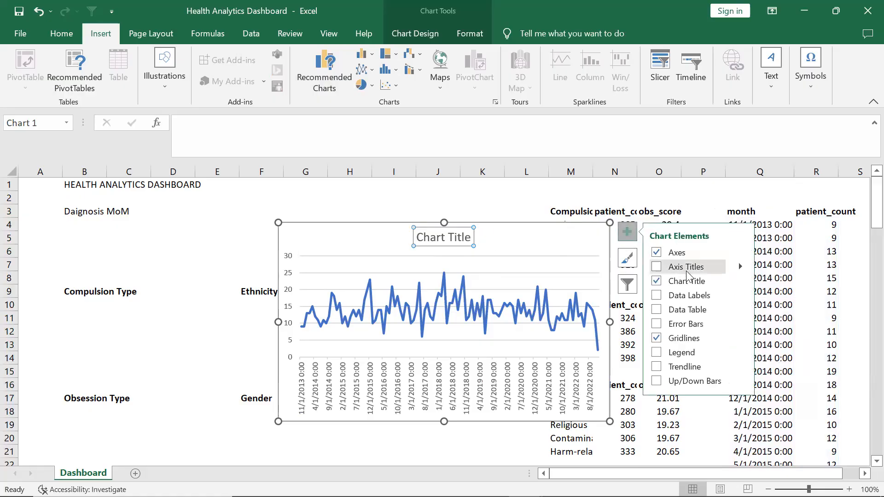
left_click(656, 281)
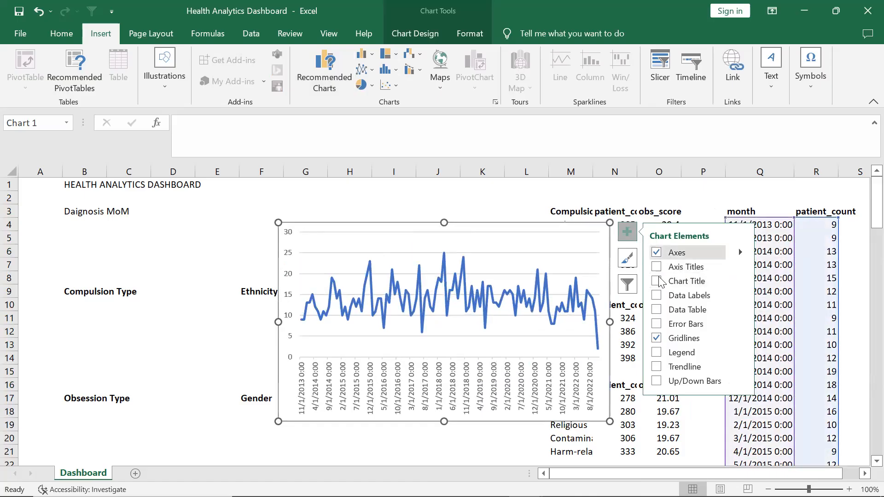
left_click(655, 339)
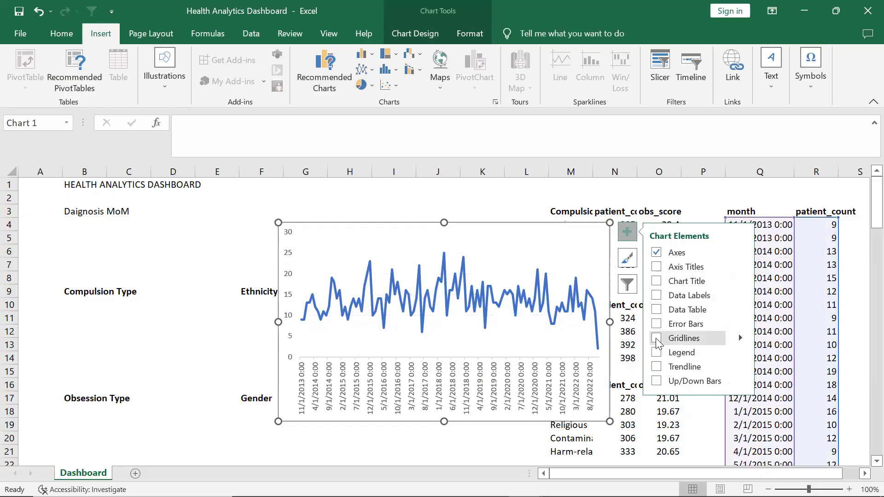
left_click(656, 252)
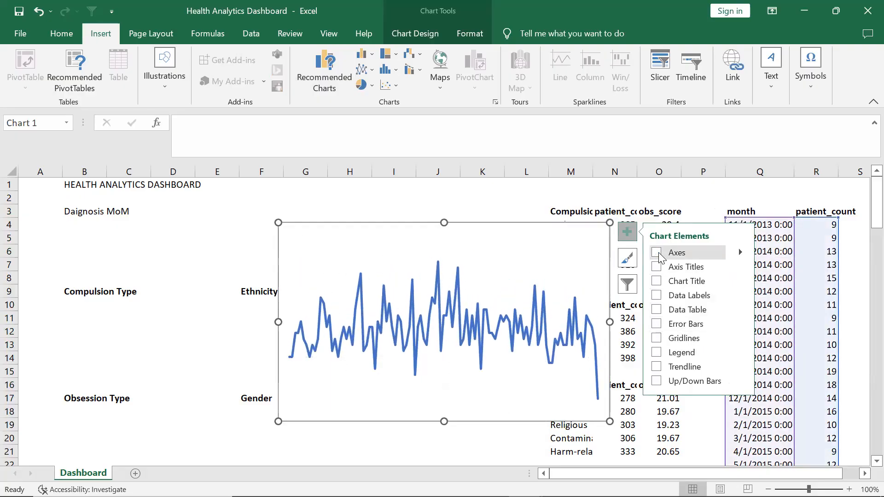
left_click(659, 253)
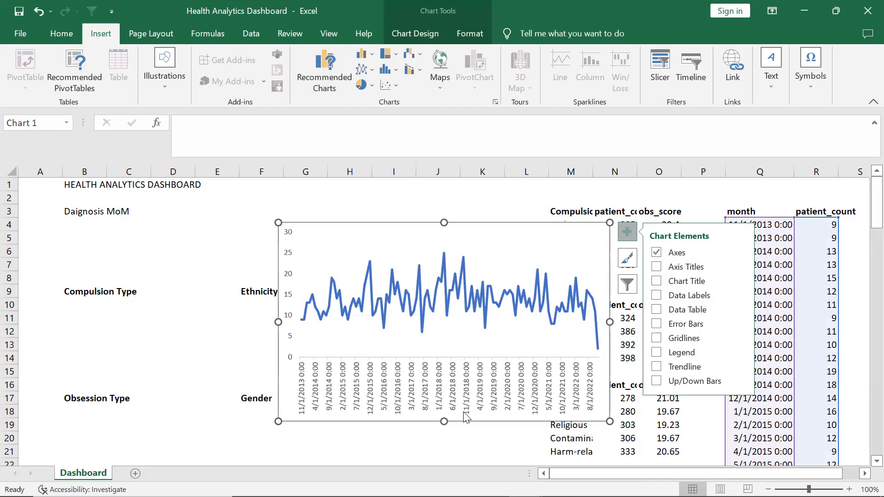
left_click(657, 253)
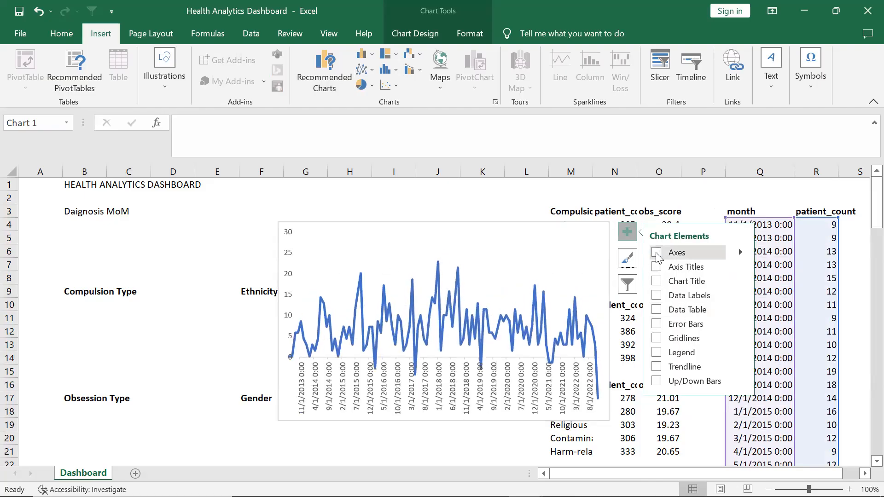
Turn the line chart's axes back on
left_click(657, 257)
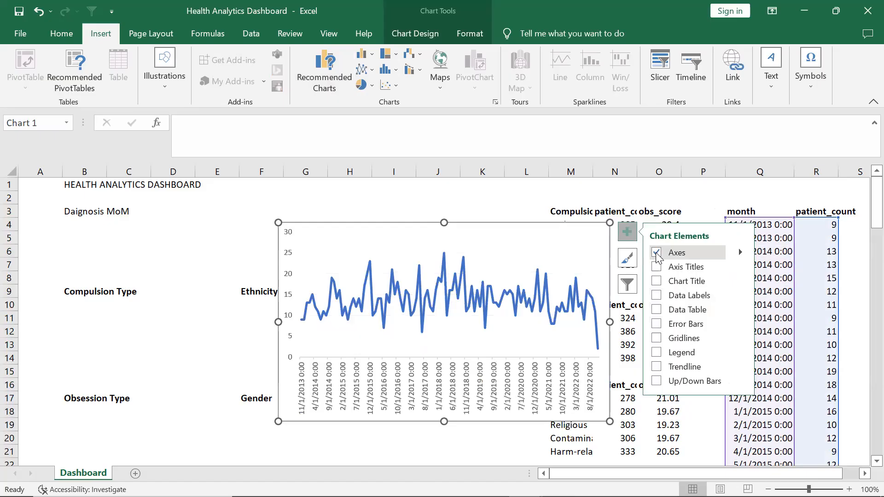
left_click(448, 441)
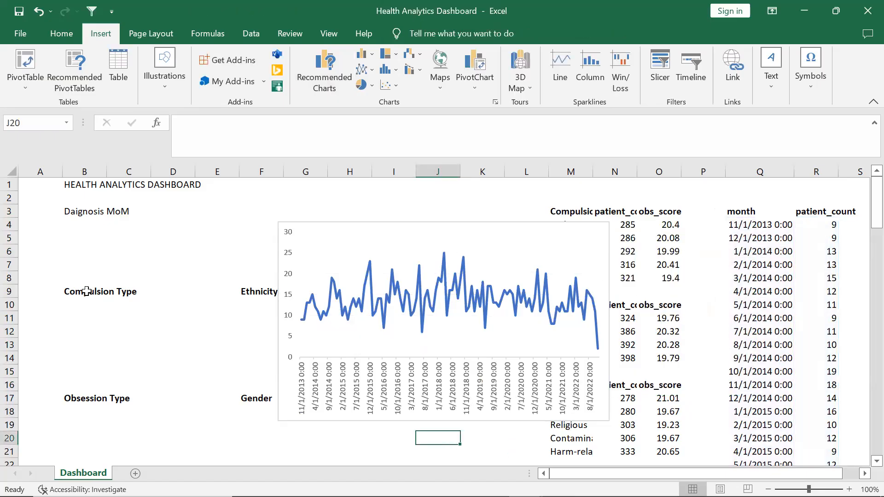
Move the Compulsion Type, Ethnicity, Obsession Type and Gender labels block down to start at row 12
left_click_drag(86, 291, 279, 413)
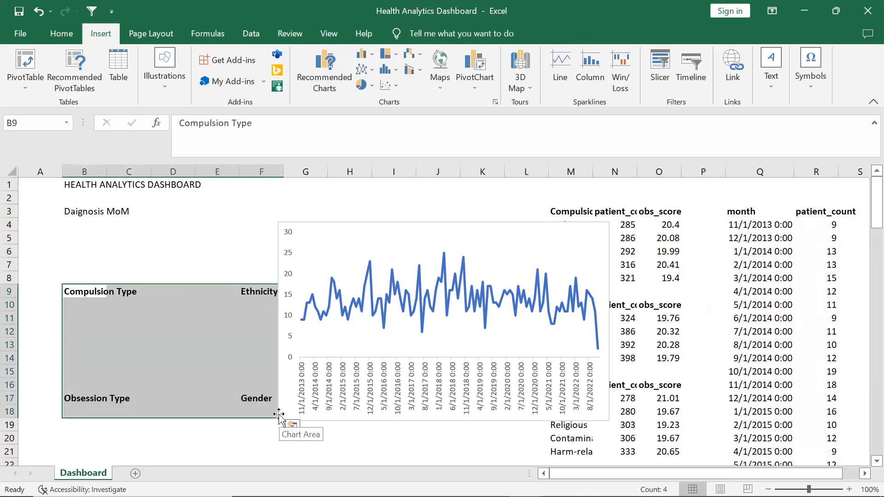
key("ctrl+c")
left_click(72, 353)
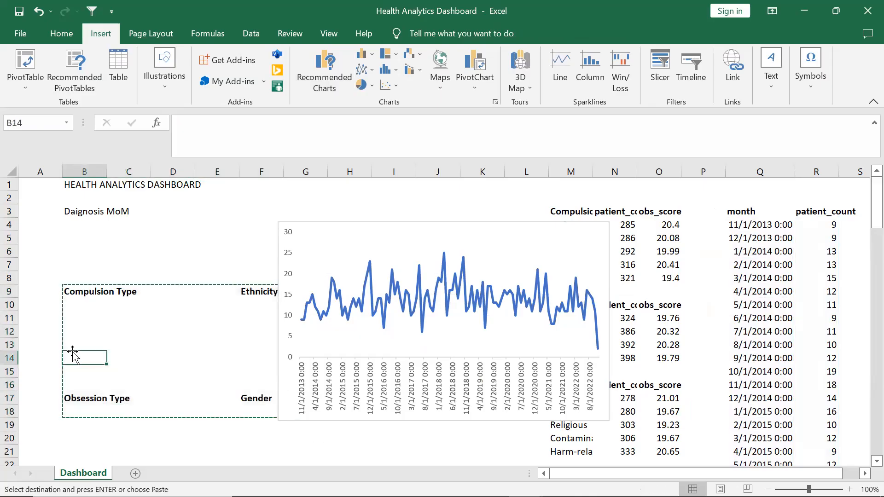
left_click(72, 333)
key("Return")
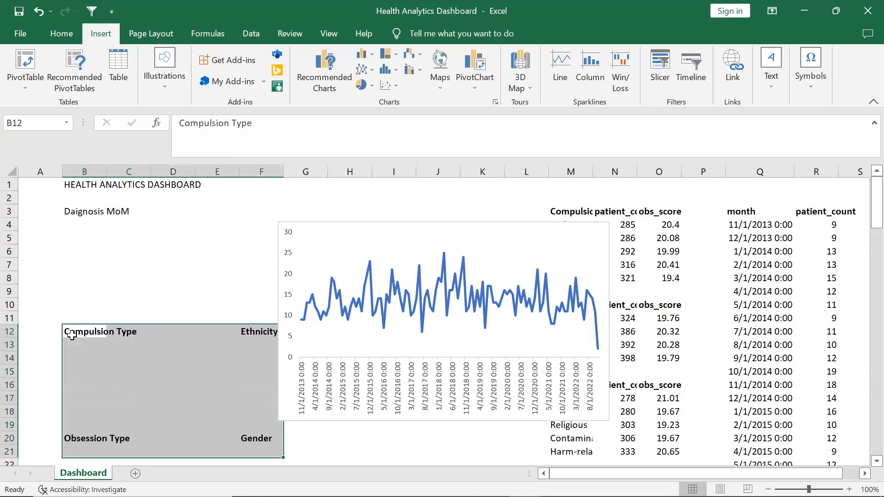
Move the line chart under the Diagnosis MoM label and resize it to span columns B to K, rows 4 to 11
left_click(348, 236)
left_click_drag(189, 241, 109, 231)
left_click_drag(397, 328, 505, 304)
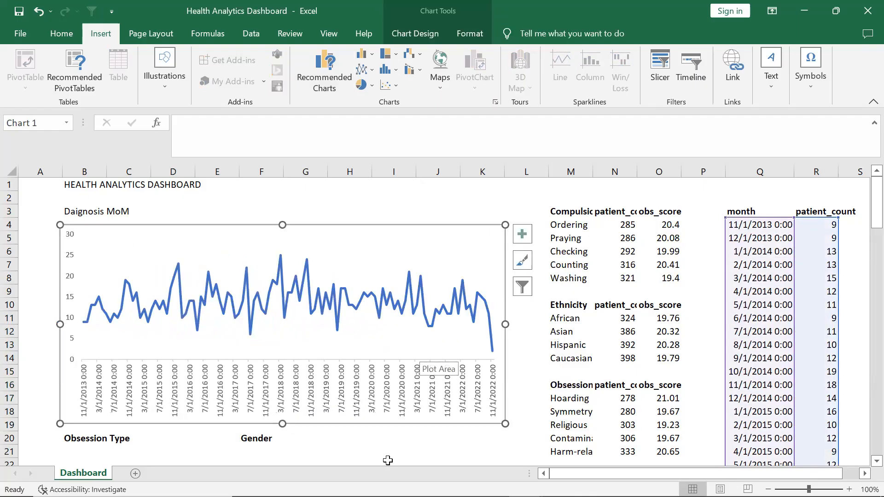
left_click_drag(280, 424, 281, 335)
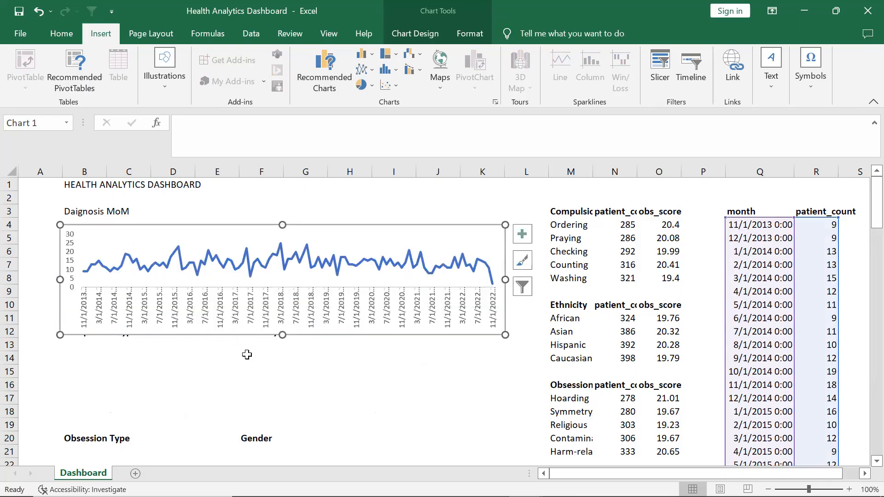
Copy the section labels block and paste it below the chart starting at cell B13
left_click(224, 395)
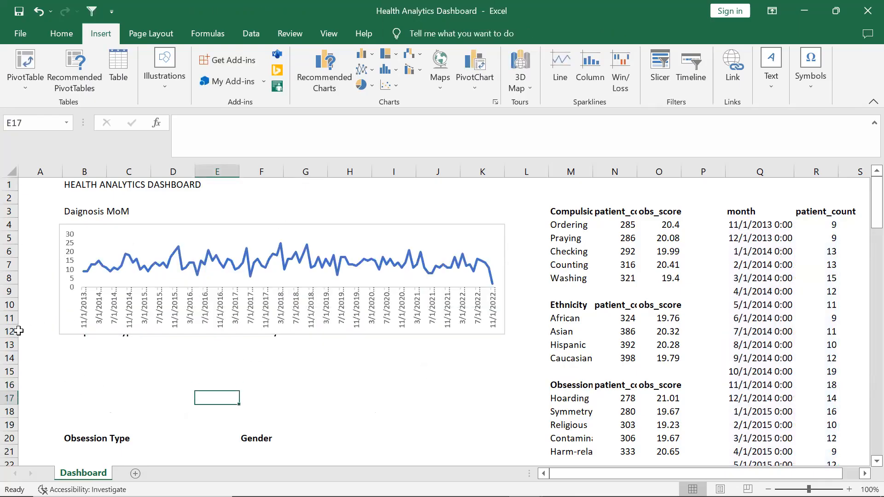
left_click_drag(40, 330, 360, 452)
key("ctrl+c")
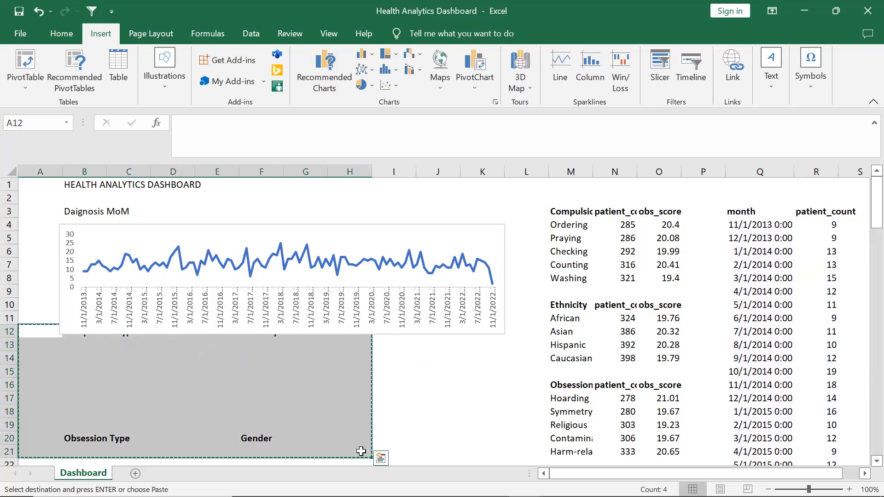
left_click(82, 346)
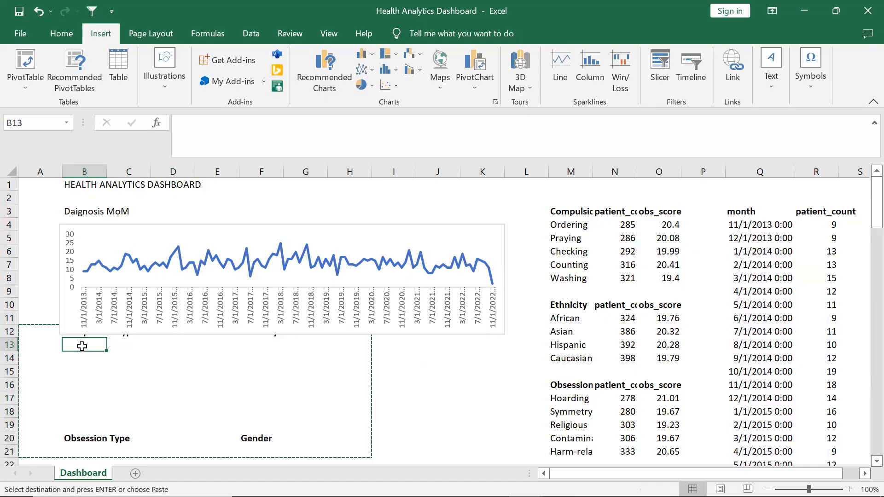
key("ctrl+v")
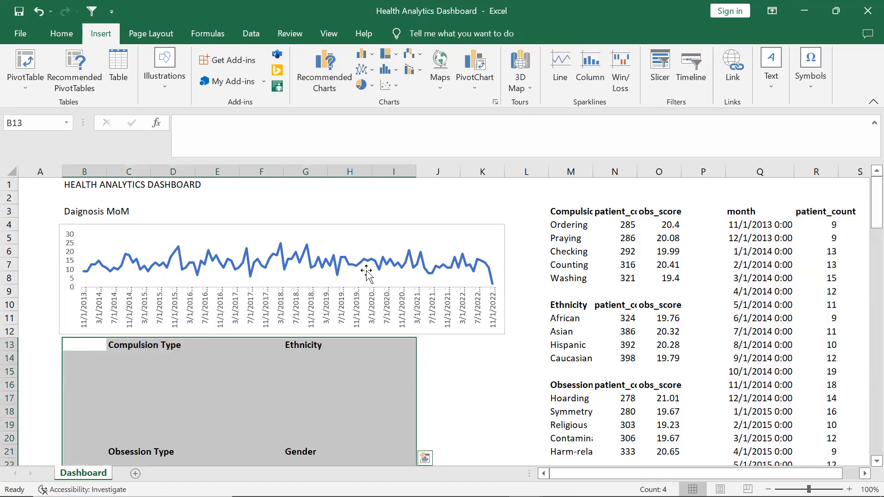
left_click(507, 387)
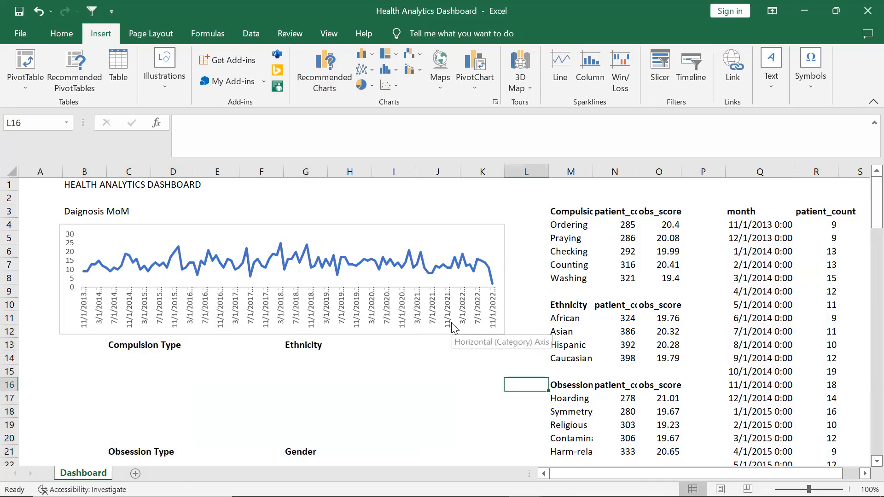
Bold the Diagnosis MoM heading and merge and centre it across columns B to K
left_click(116, 212)
left_click(82, 214)
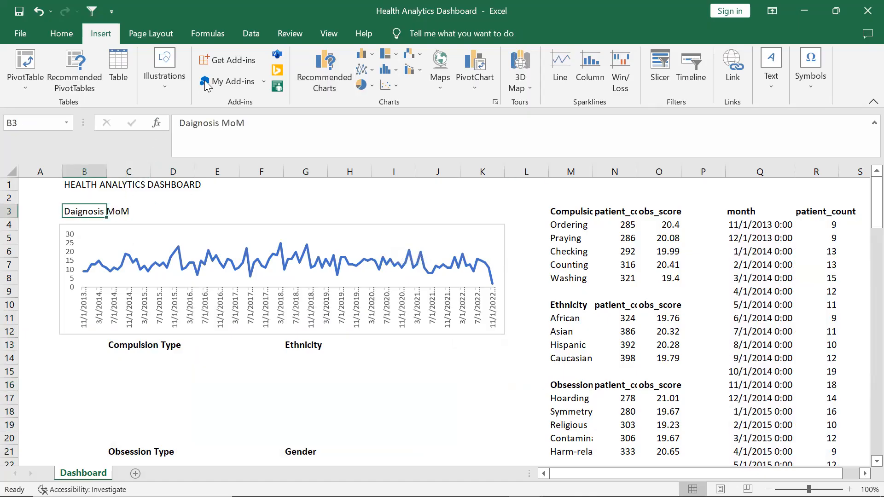
left_click(57, 34)
left_click(79, 81)
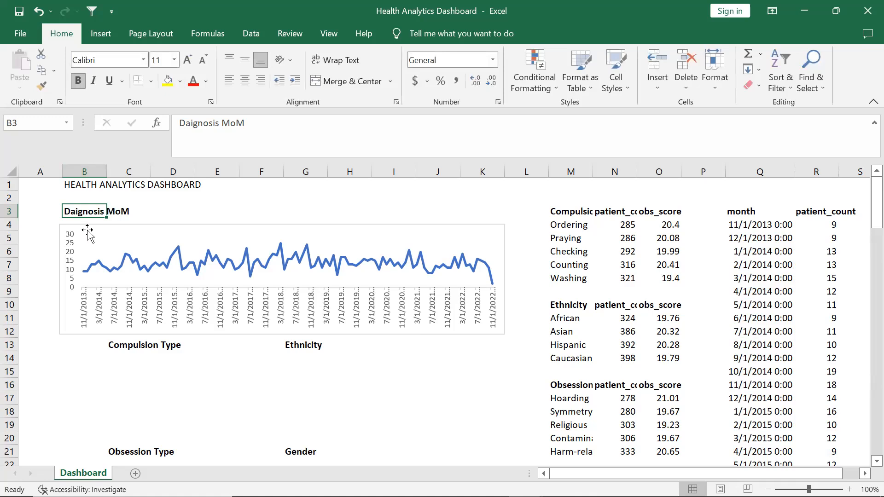
left_click_drag(84, 211, 478, 213)
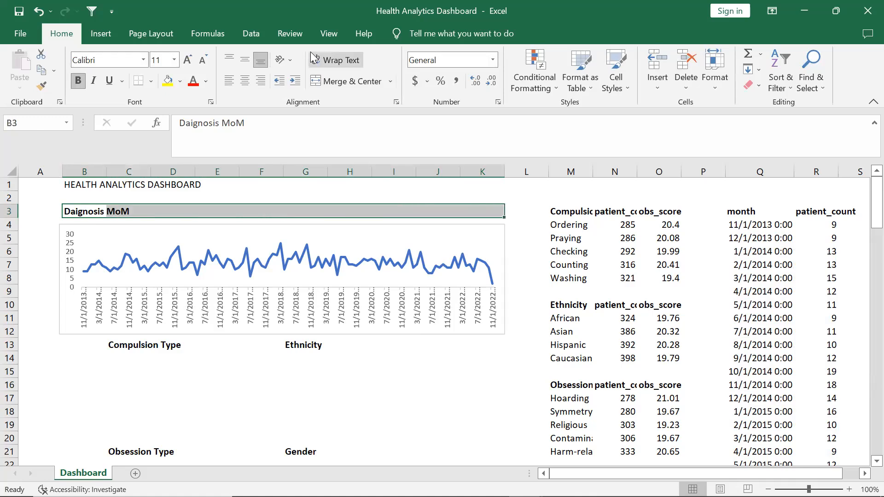
left_click(327, 80)
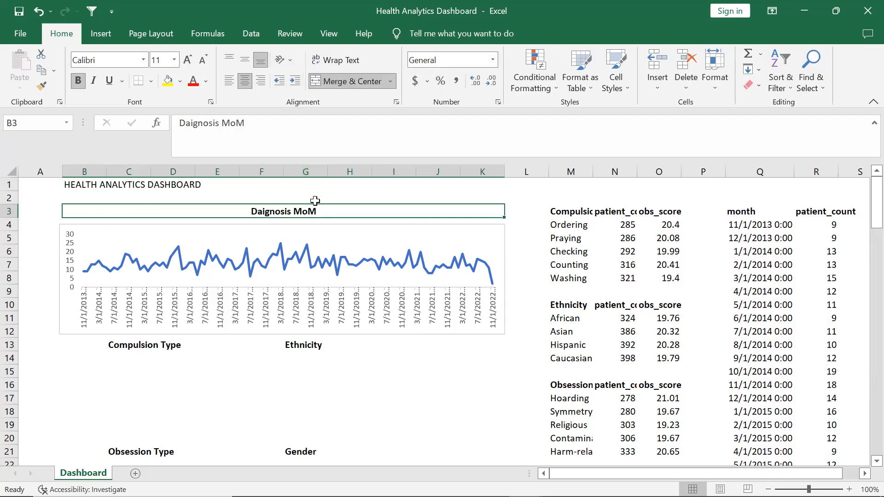
Give the Diagnosis MoM heading a dark blue fill and white font colour
left_click(180, 87)
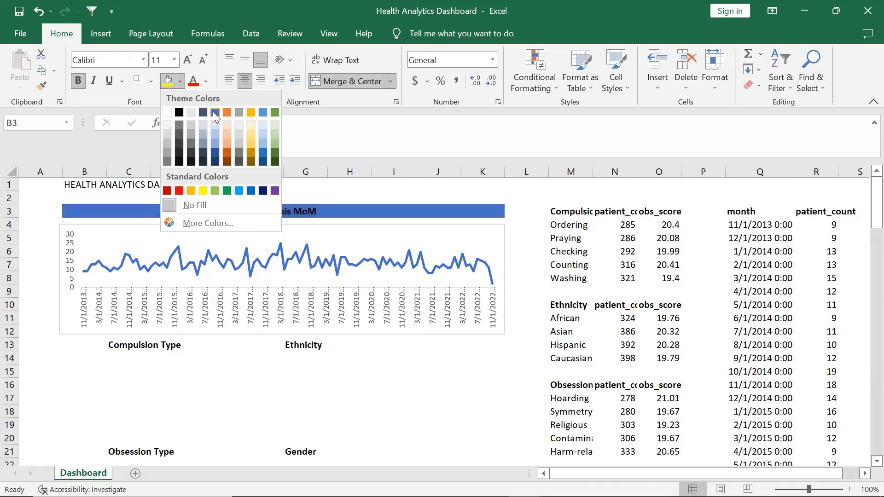
left_click(214, 161)
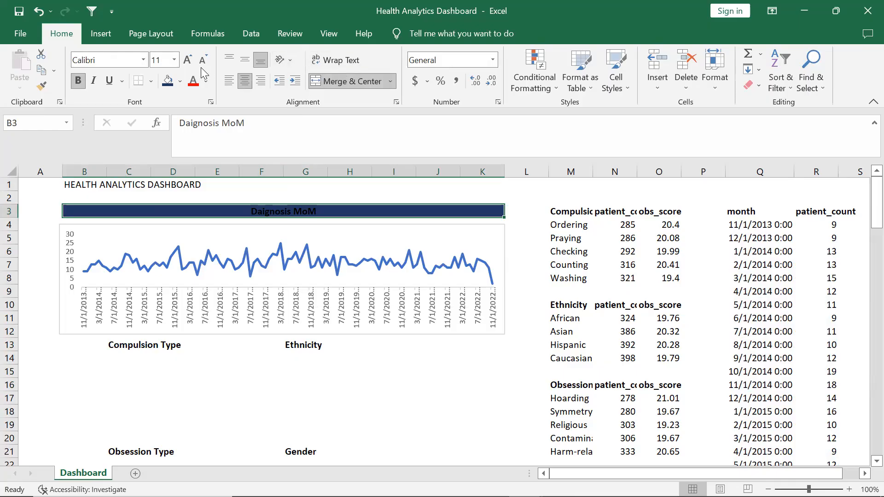
left_click(206, 81)
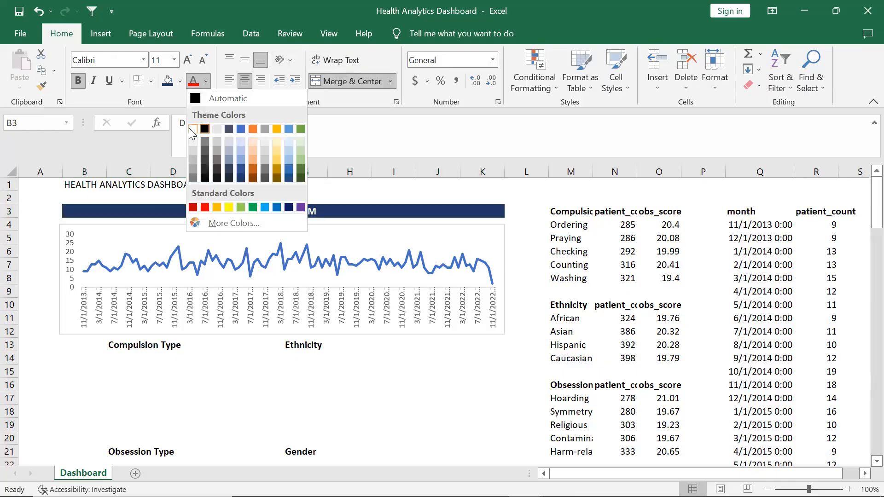
left_click(189, 129)
left_click(375, 416)
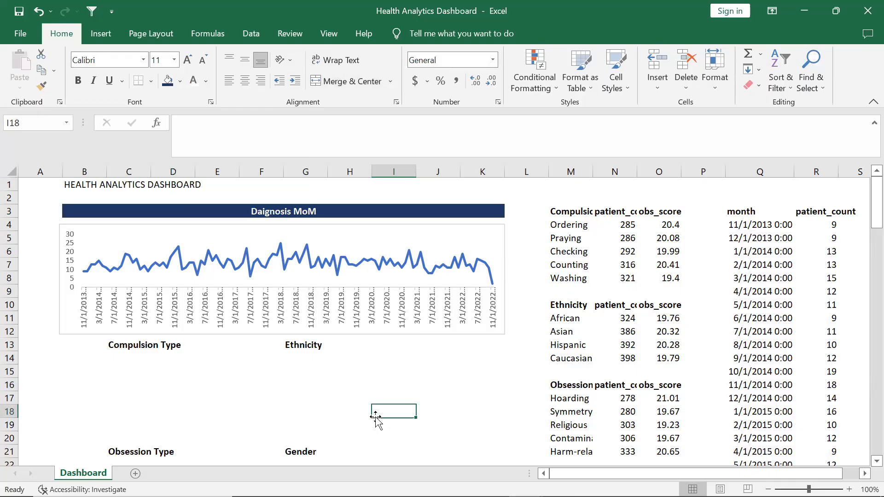
Format the HEALTH ANALYTICS DASHBOARD title across B1:K1 with white bold text, dark blue fill, merged and centred
left_click(94, 184)
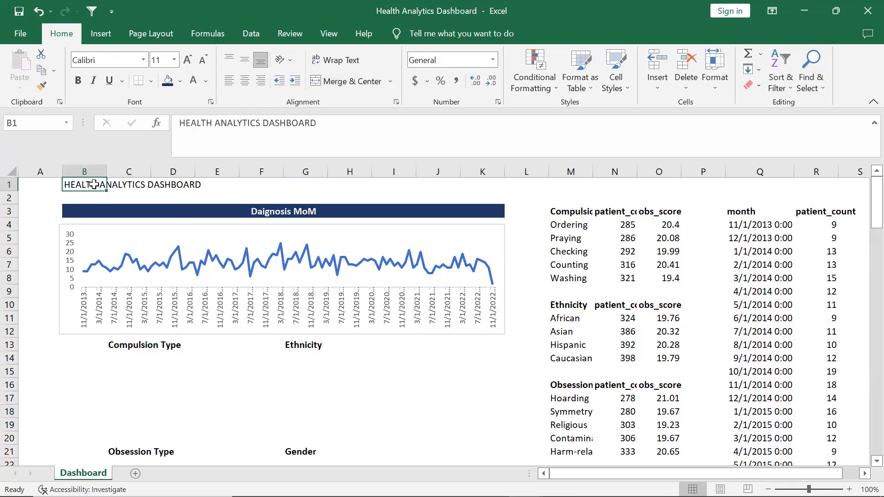
left_click_drag(94, 184, 478, 191)
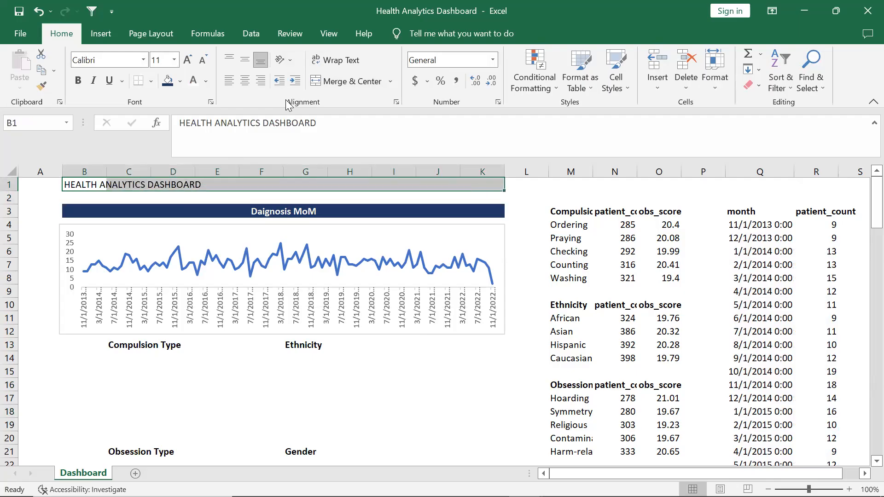
left_click(194, 85)
left_click(168, 84)
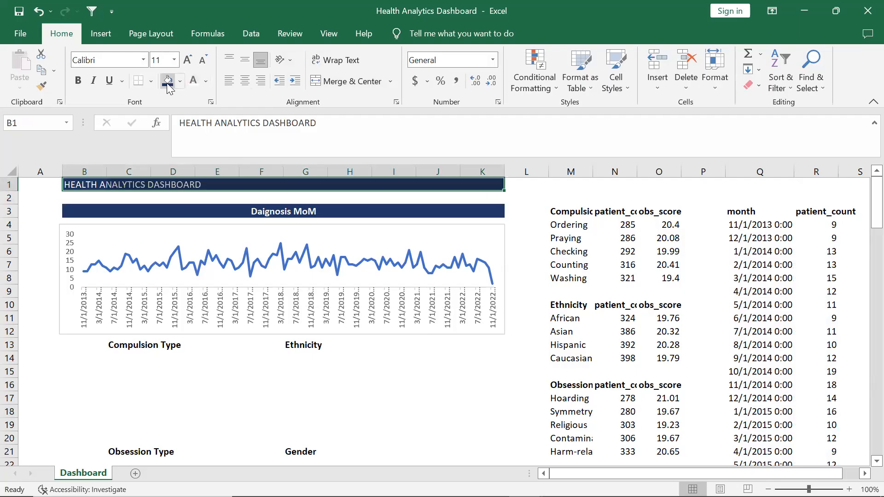
left_click(352, 78)
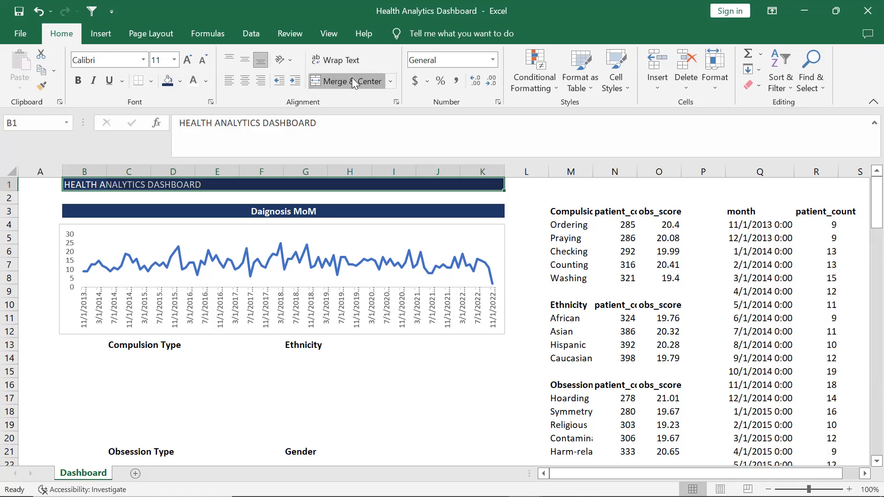
left_click(77, 81)
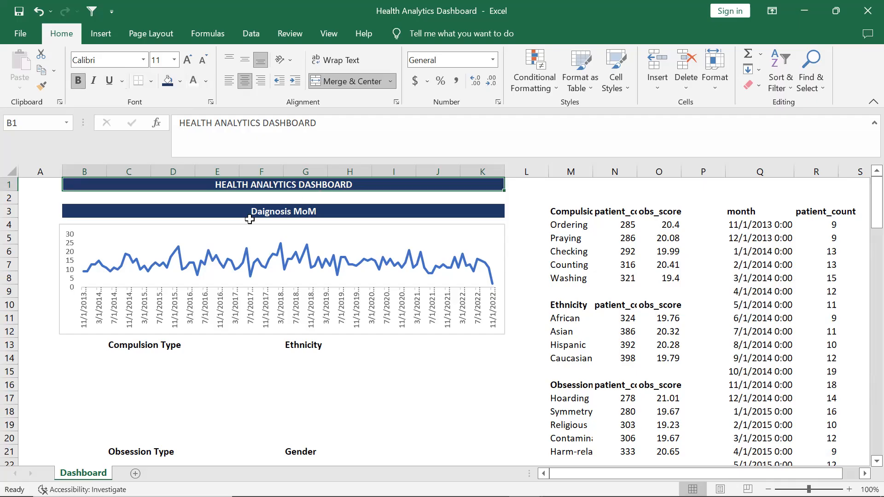
left_click(398, 410)
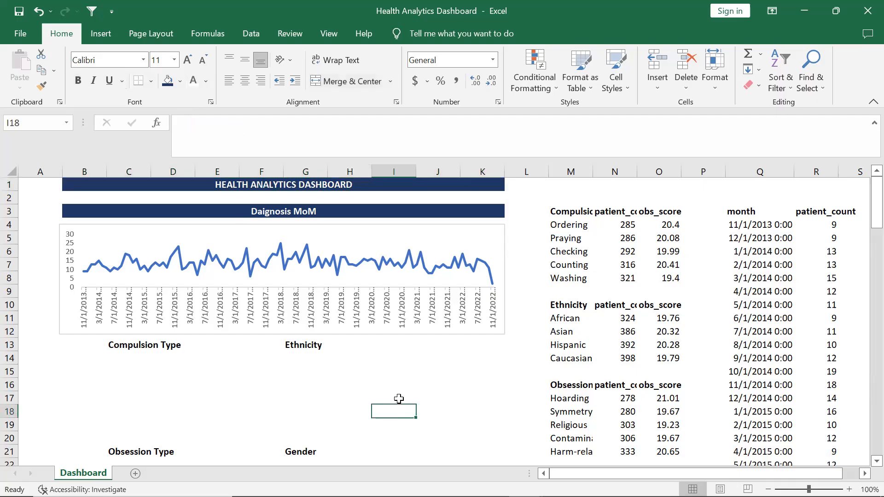
Insert a clustered bar chart of patient counts by compulsion type from the range M4:N8
scroll(398, 399, "down", 1)
scroll(398, 399, "down", 2)
scroll(398, 399, "up", 3)
scroll(397, 399, "down", 1)
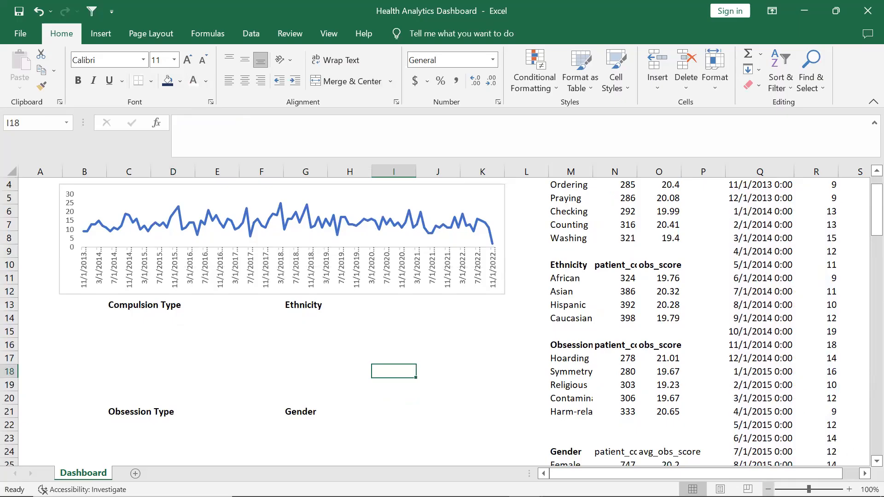
left_click(768, 490)
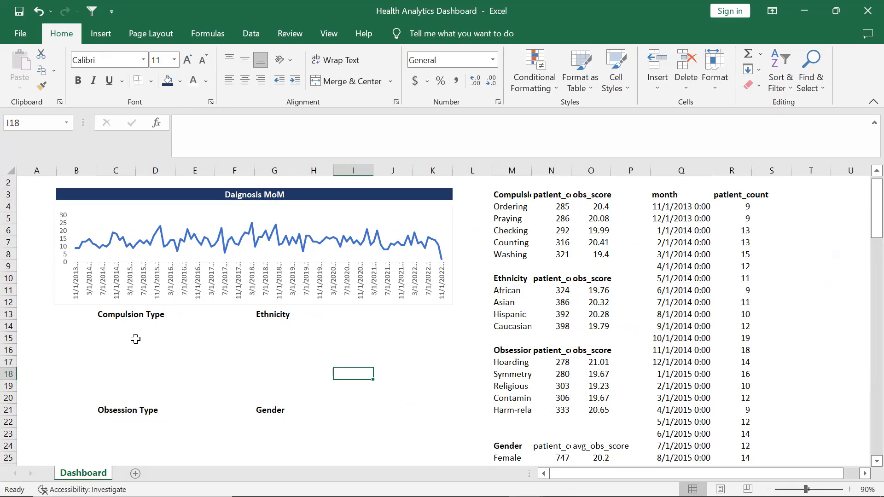
scroll(205, 408, "down", 2)
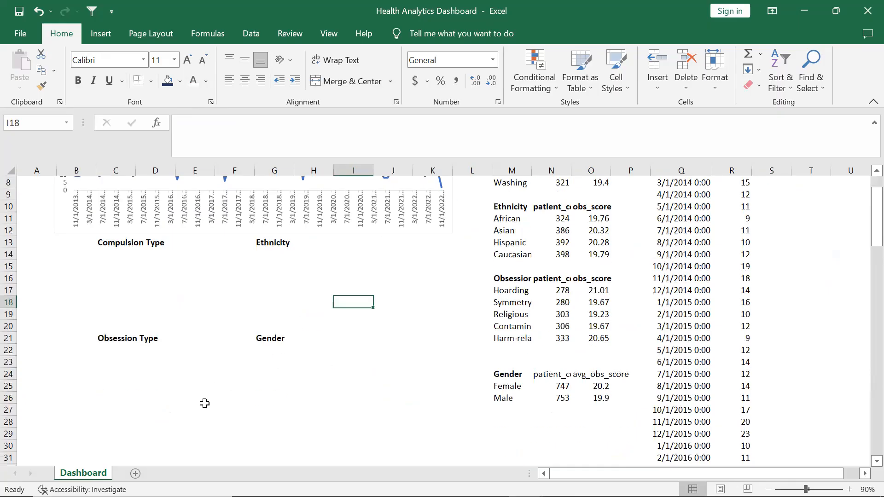
scroll(204, 403, "up", 1)
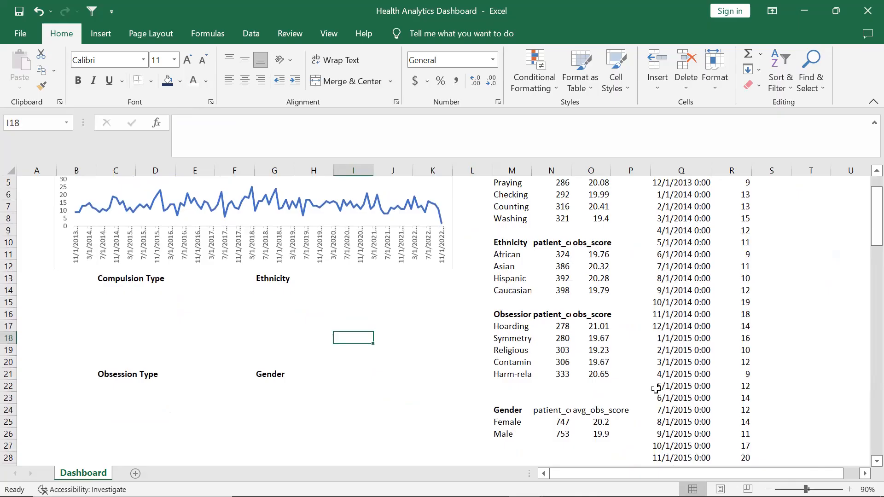
left_click(768, 489)
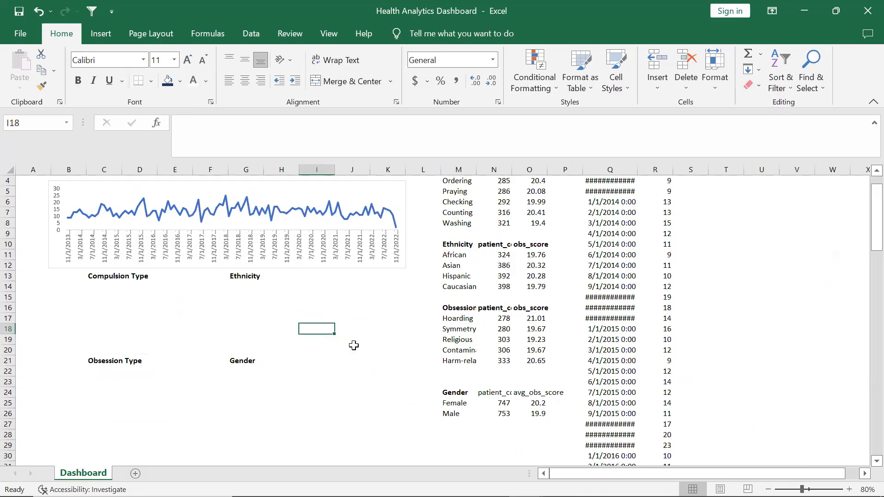
scroll(500, 208, "up", 1)
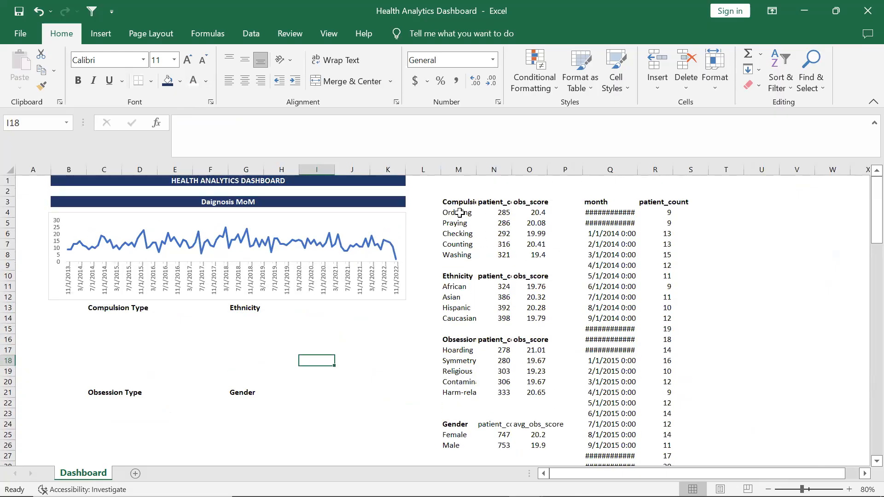
left_click_drag(461, 213, 503, 256)
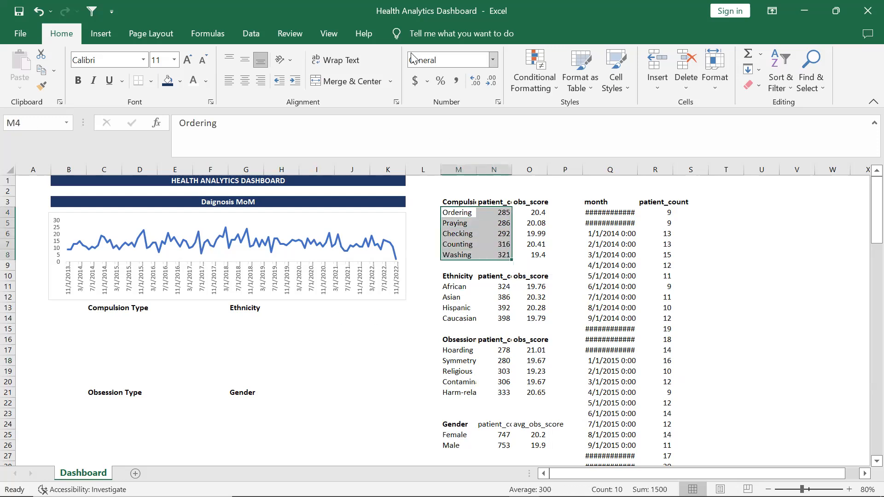
left_click(98, 38)
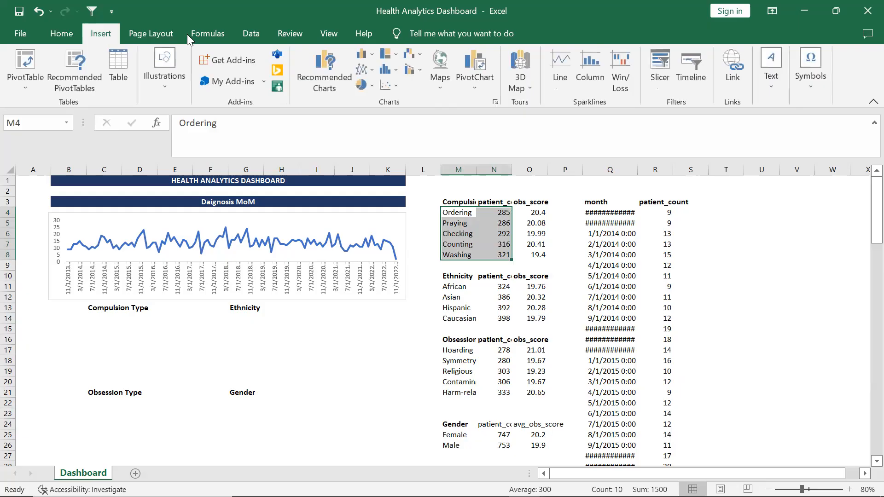
left_click(337, 70)
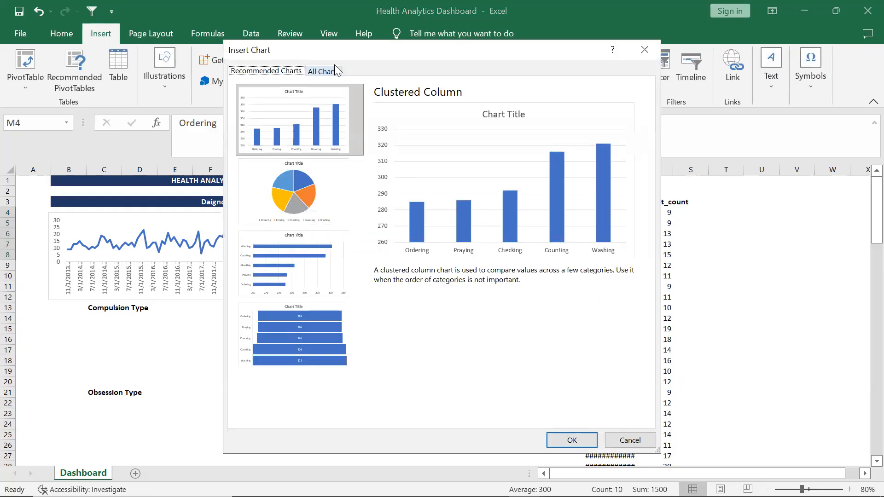
left_click(279, 291)
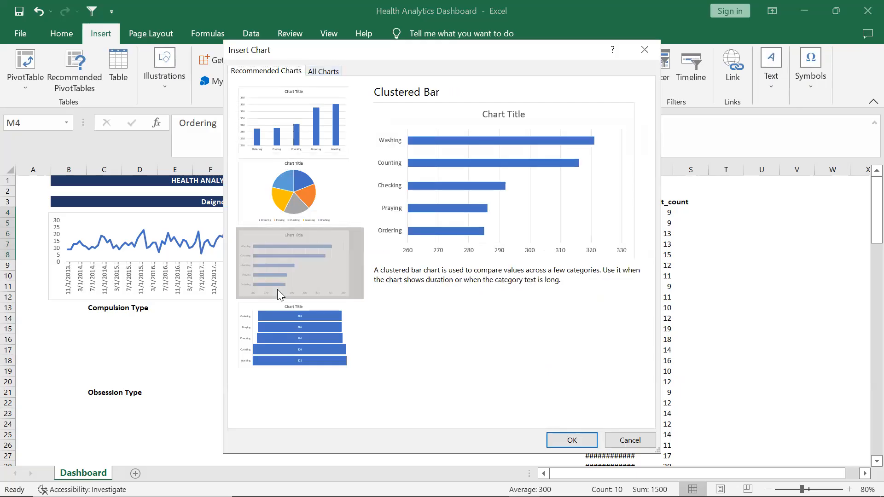
left_click(558, 434)
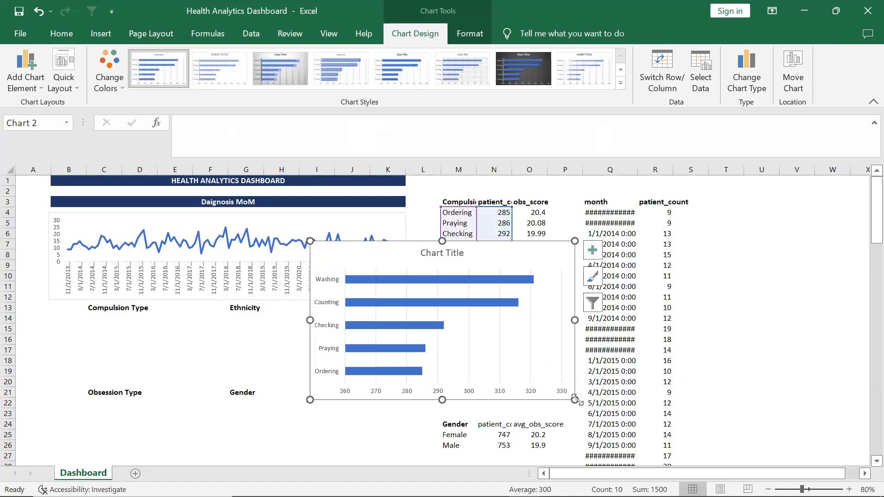
Shrink the compulsion bar chart and remove its chart title and gridlines
left_click_drag(575, 399, 483, 340)
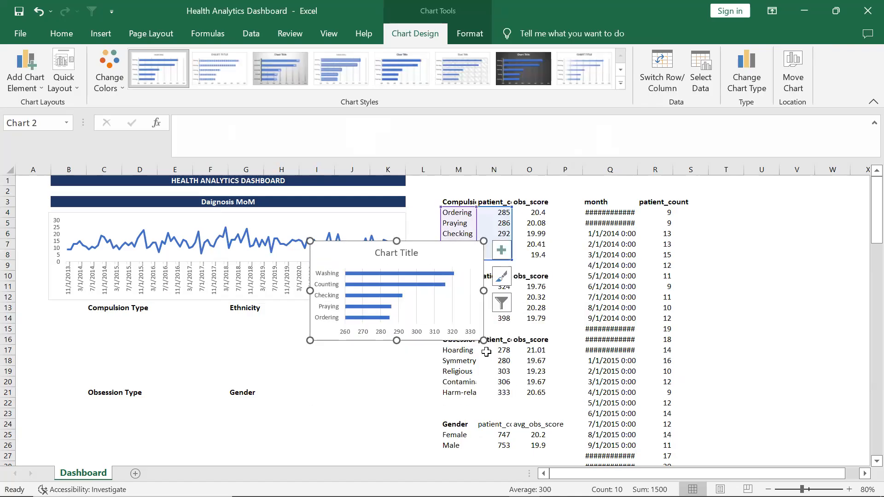
left_click(501, 254)
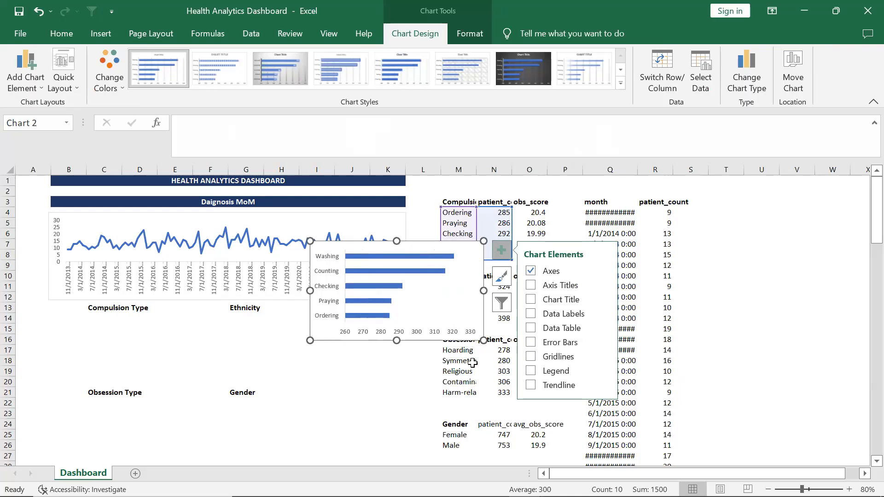
left_click(406, 393)
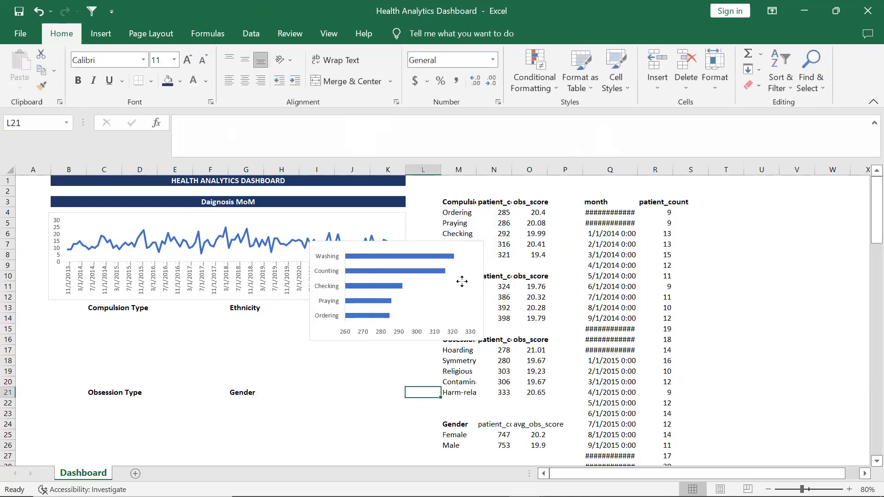
Move the compulsion bar chart below the Compulsion Type label and resize it to fit above Obsession Type
left_click(462, 281)
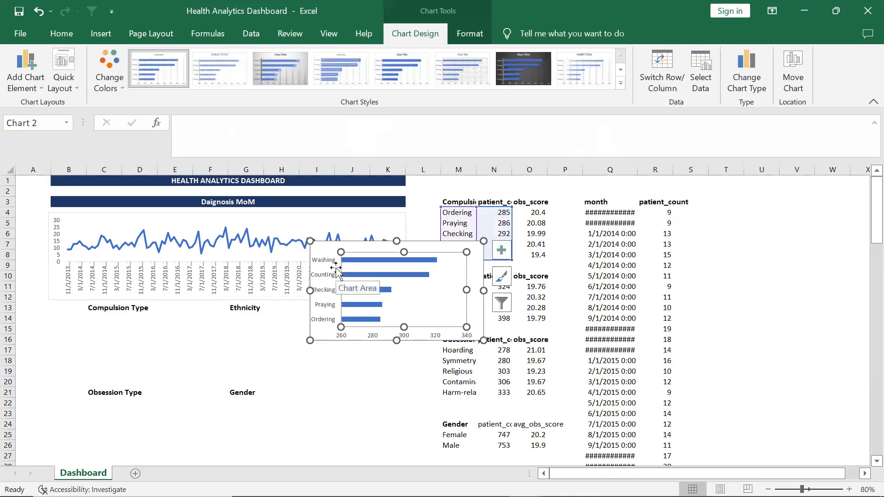
key("ctrl+z")
left_click(326, 250)
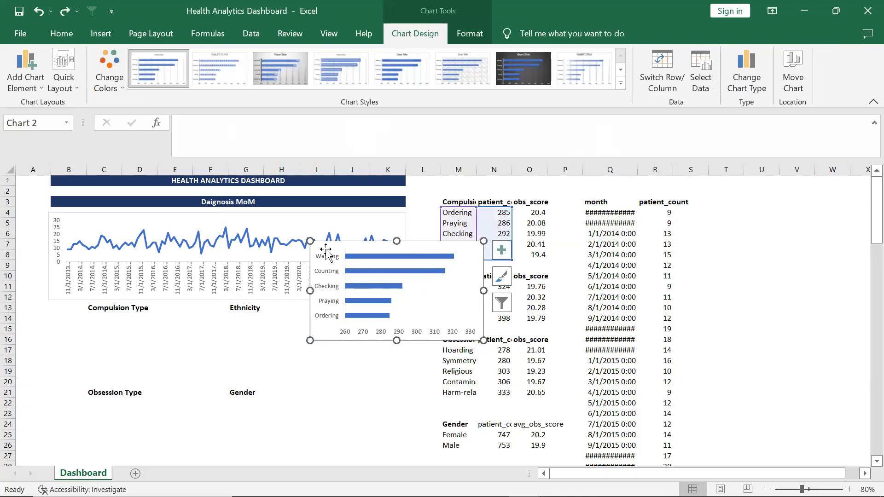
left_click(326, 252)
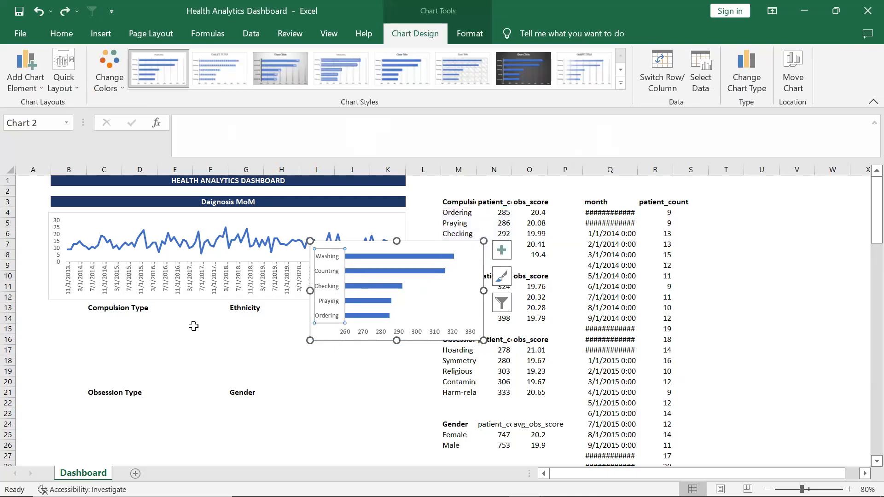
left_click(385, 263)
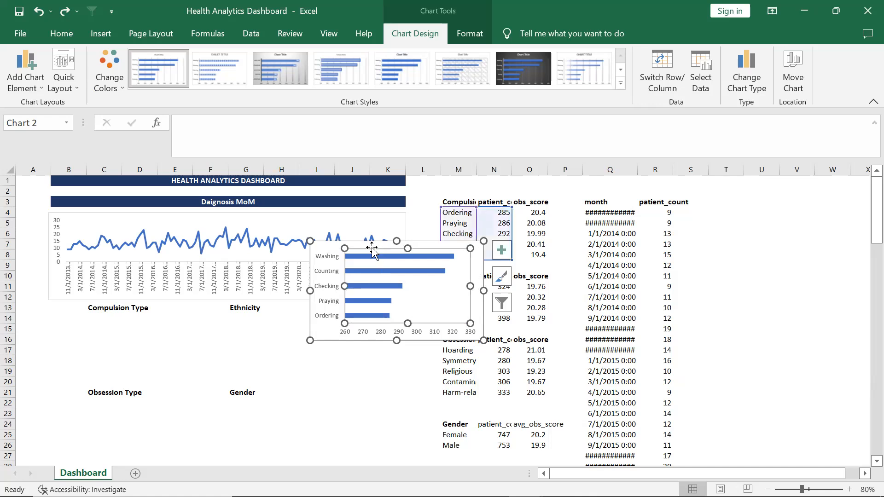
left_click(370, 246)
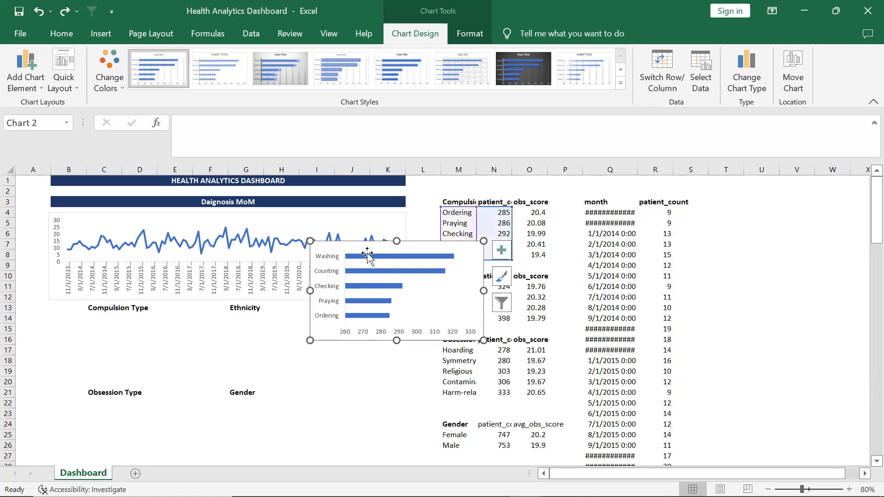
double_click(370, 247)
left_click_drag(367, 245, 108, 316)
left_click_drag(221, 413, 213, 387)
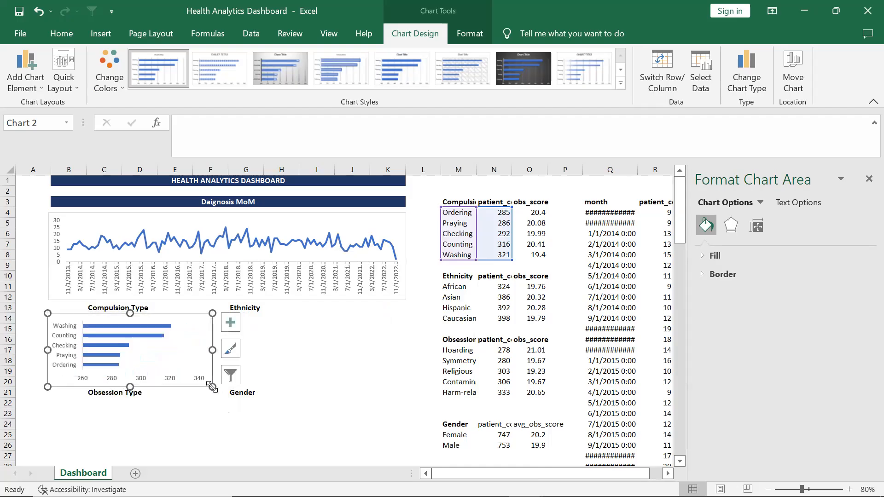
left_click(210, 430)
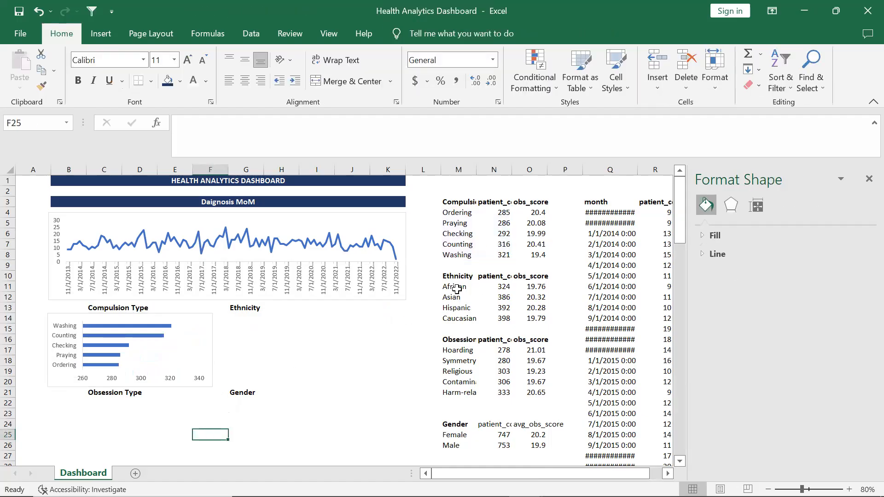
Insert a clustered column chart of patient counts by ethnicity from the range M11:N14
left_click_drag(457, 287, 507, 314)
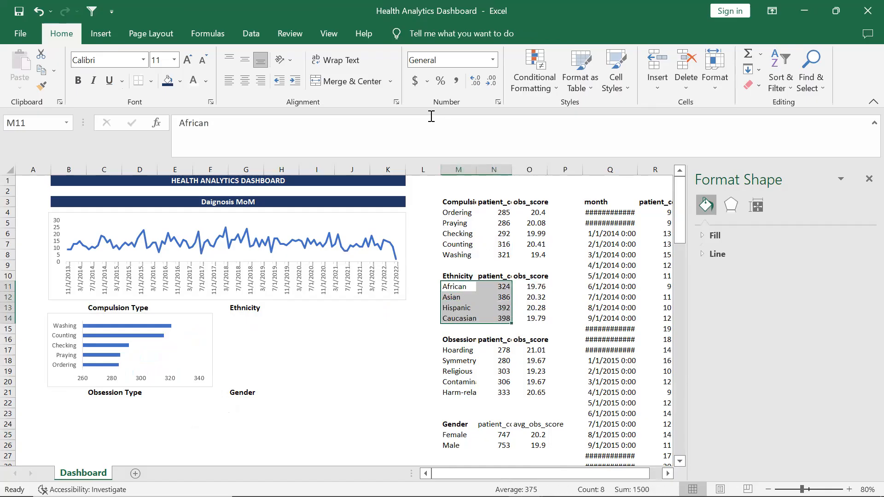
left_click(109, 30)
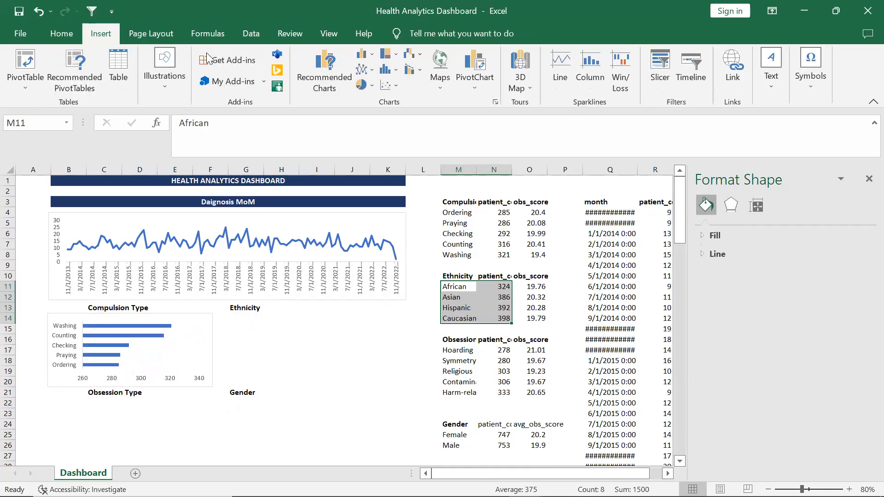
left_click(326, 83)
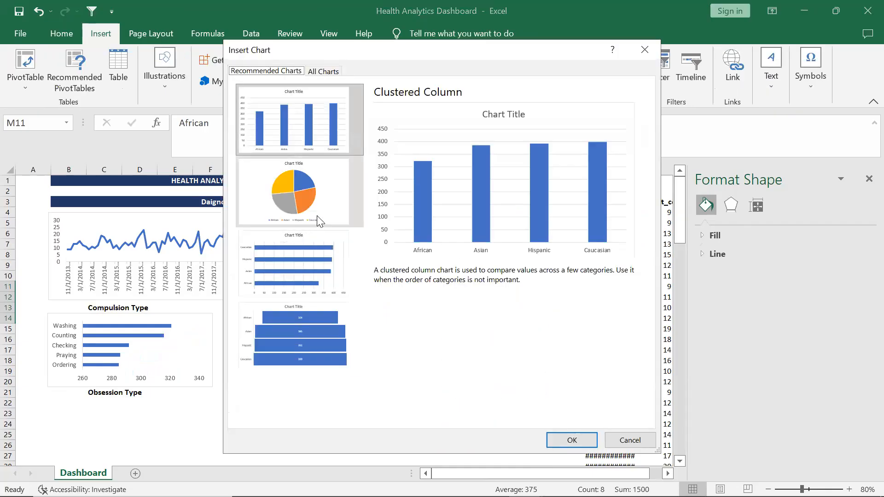
left_click(305, 135)
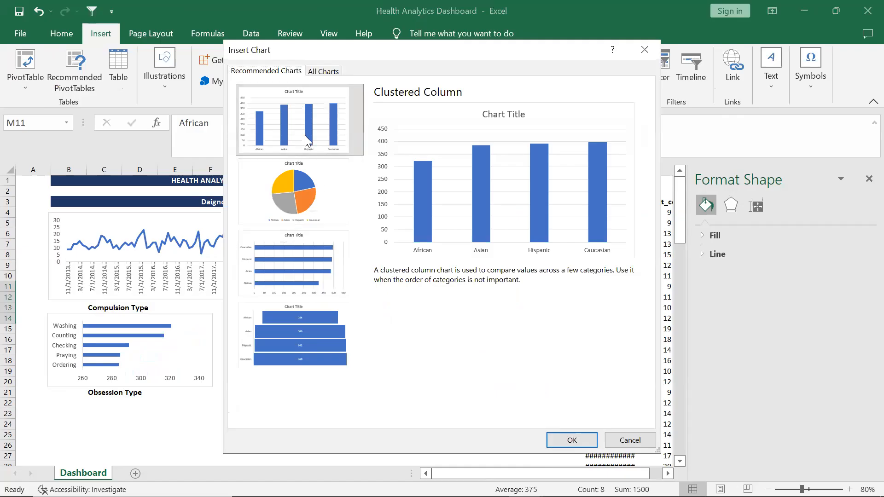
left_click(567, 441)
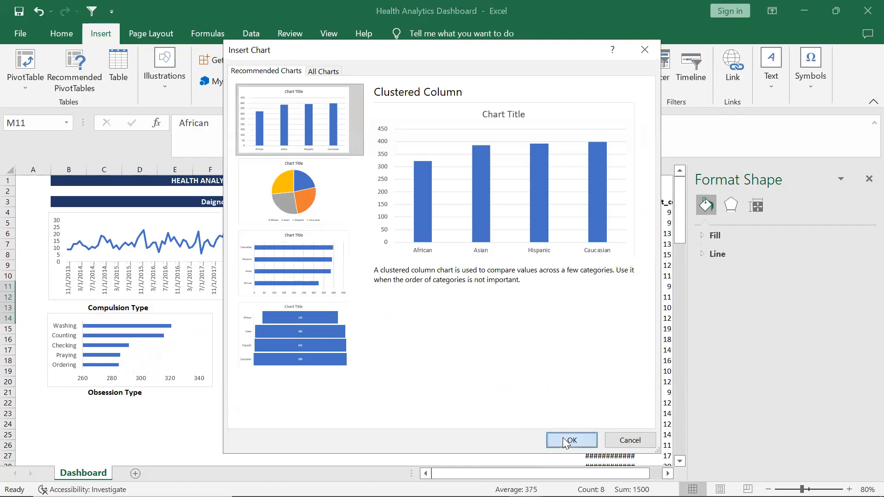
Resize the ethnicity column chart and place it below the Ethnicity label
left_click_drag(476, 399, 423, 365)
left_click_drag(424, 241, 377, 325)
left_click_drag(415, 398, 403, 387)
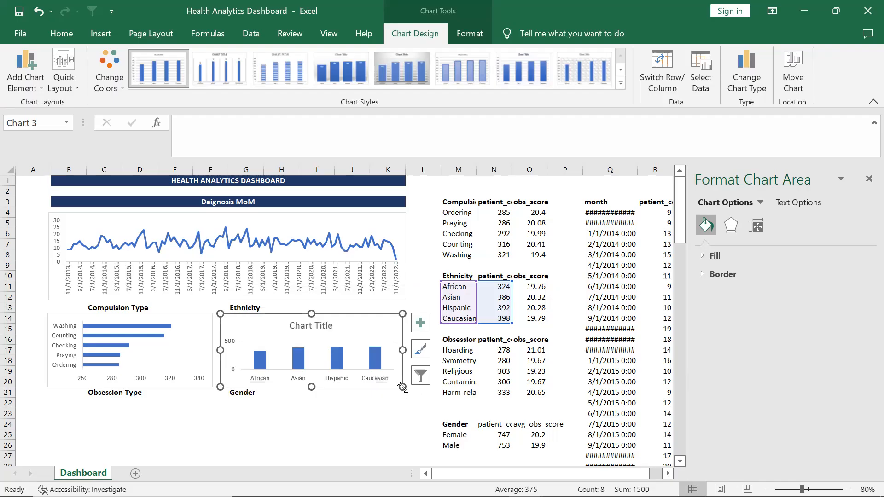
Remove the chart title and gridlines from the ethnicity column chart
left_click(420, 324)
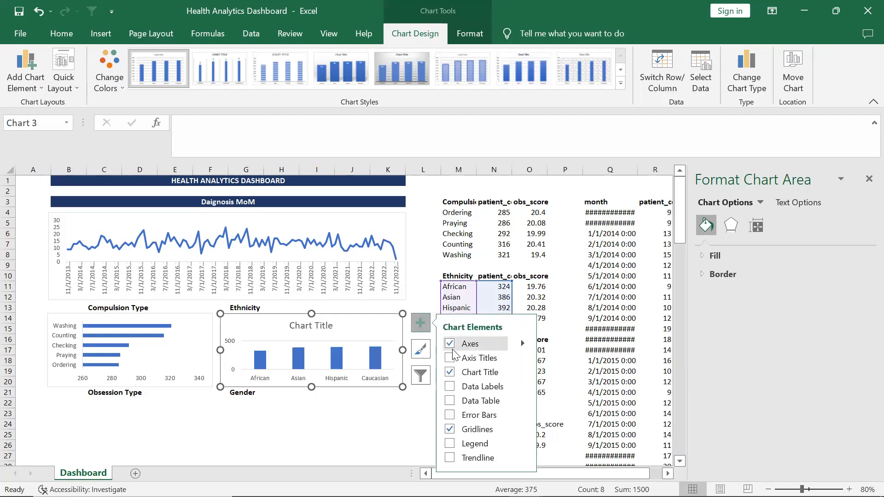
left_click(449, 372)
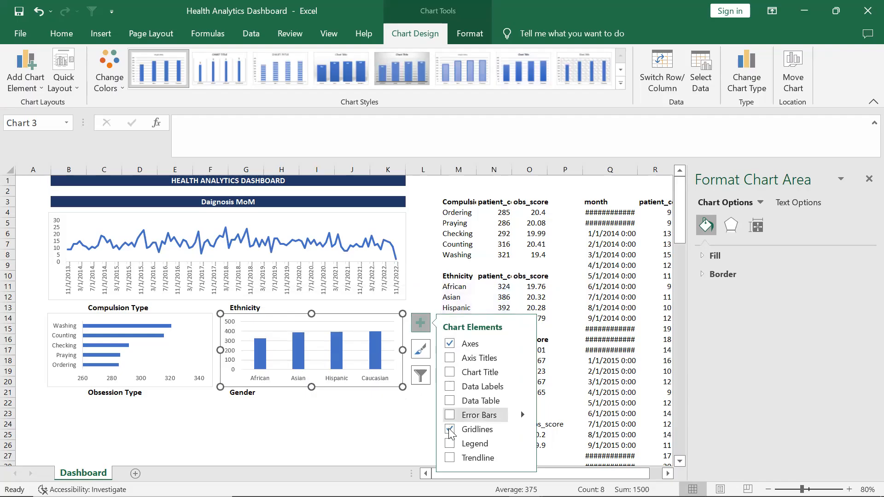
left_click(449, 429)
left_click(352, 413)
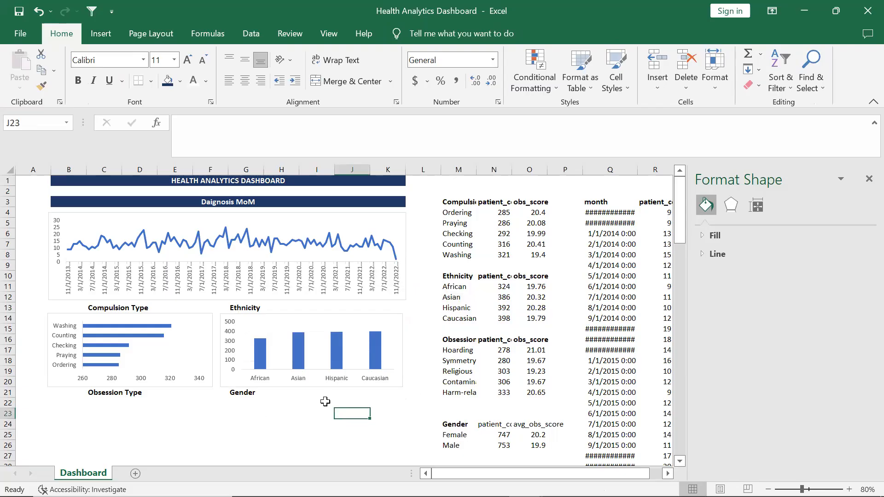
Insert a clustered column chart of patient counts by obsession type from the range M17:N21
left_click_drag(454, 352, 507, 392)
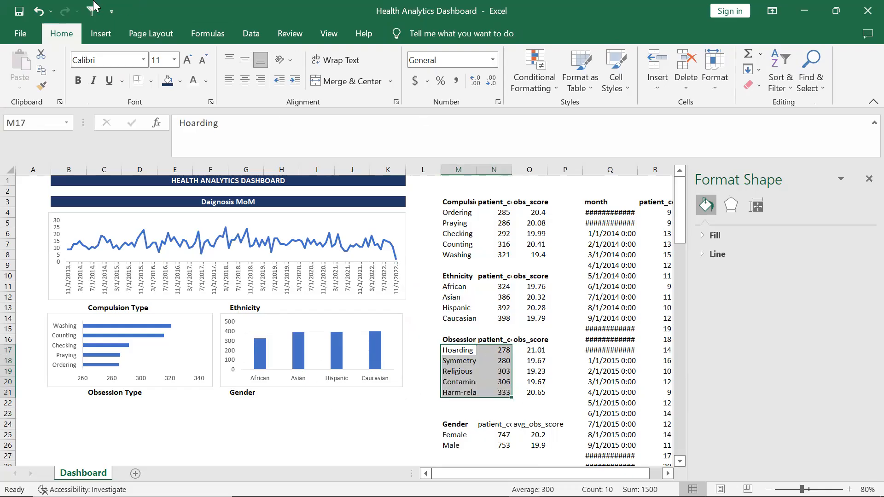
left_click(93, 36)
left_click(309, 52)
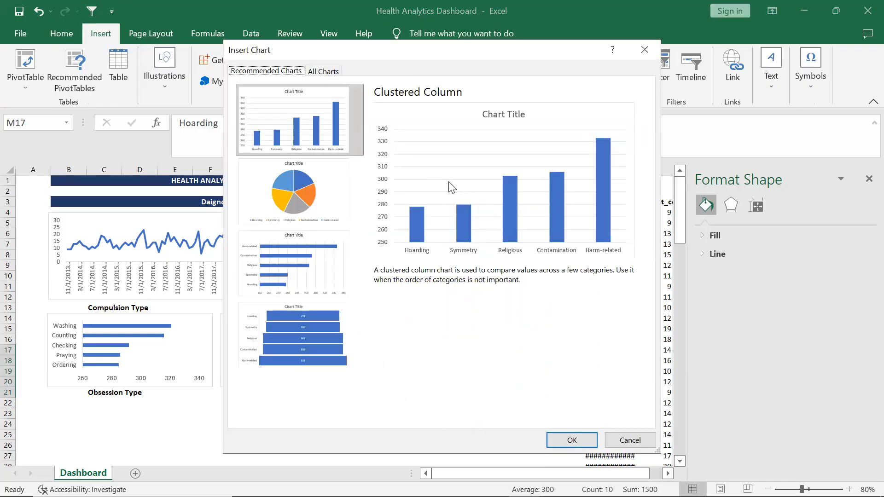
left_click(572, 441)
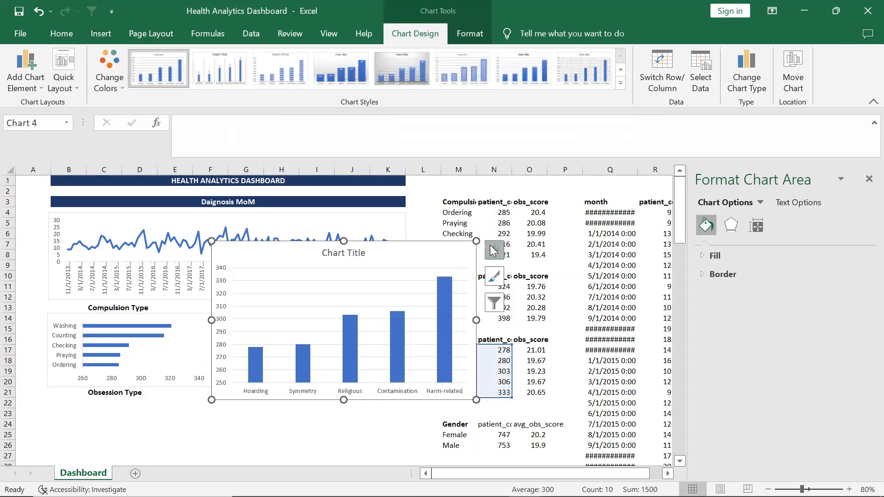
Remove the chart title and gridlines from the obsession type column chart
left_click(494, 250)
left_click(523, 299)
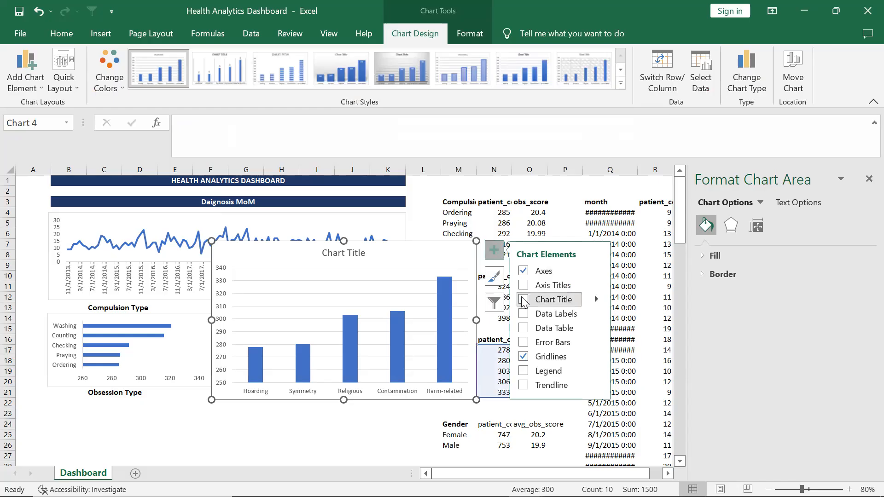
left_click(529, 360)
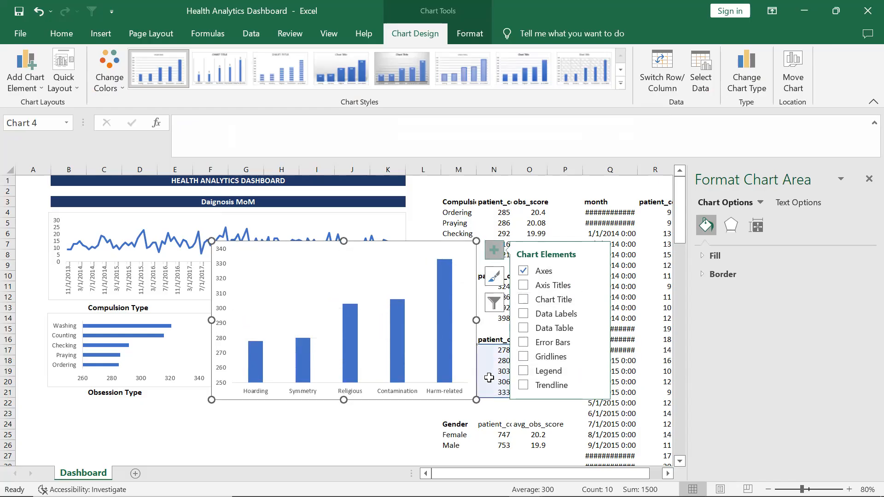
Resize the obsession type column chart and move it below the Obsession Type label
left_click_drag(476, 399, 396, 375)
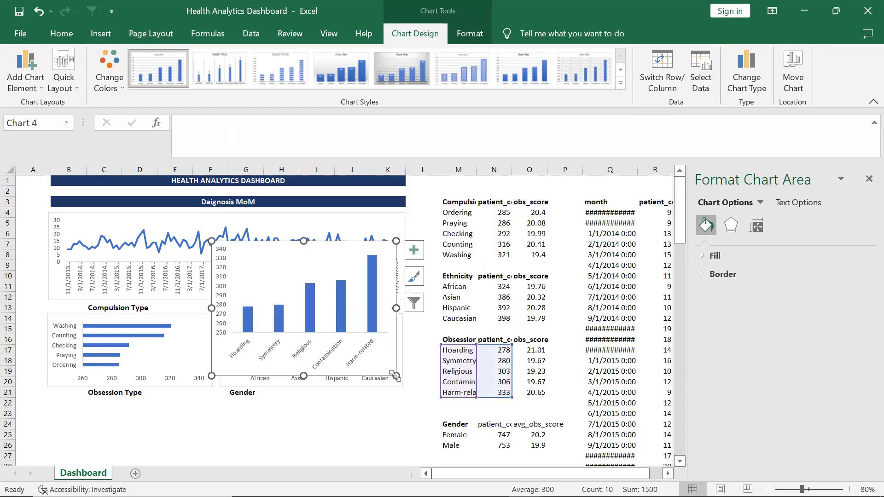
left_click_drag(396, 240, 389, 274)
left_click(276, 295)
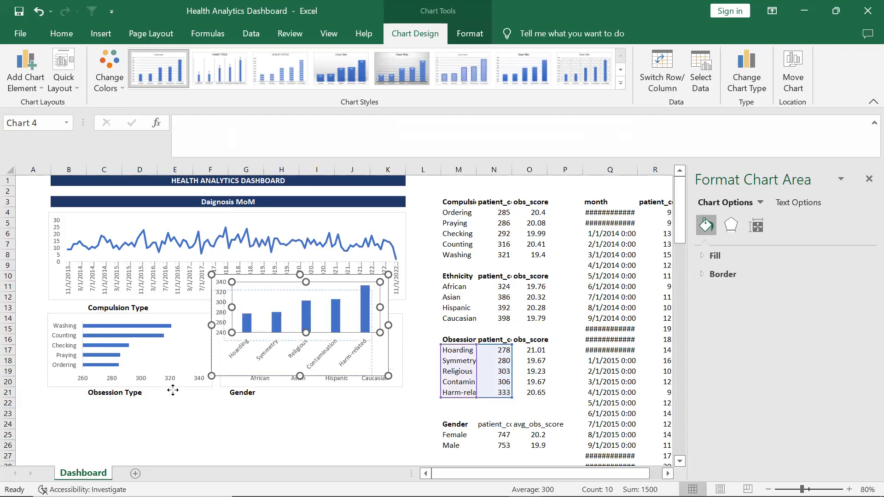
left_click_drag(163, 395, 163, 395)
key("ctrl+z")
left_click_drag(283, 276, 117, 400)
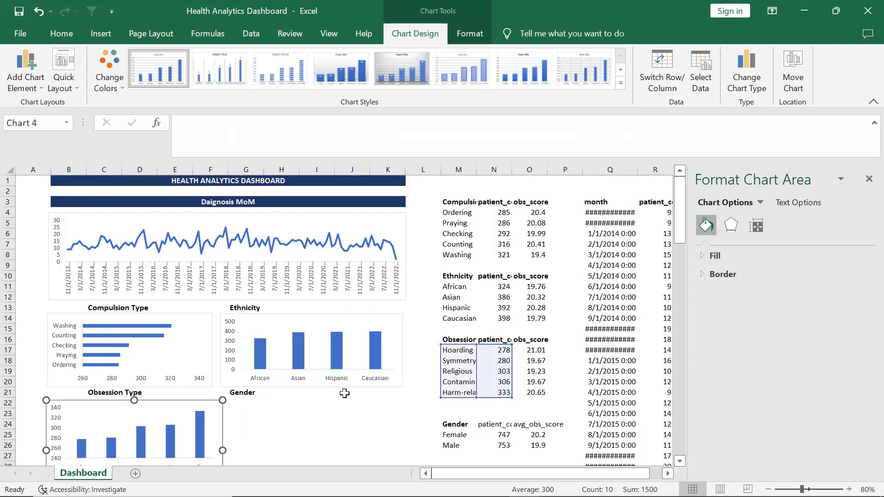
Insert a pie chart of patient counts by gender from the range M25:N26
left_click_drag(452, 437, 496, 446)
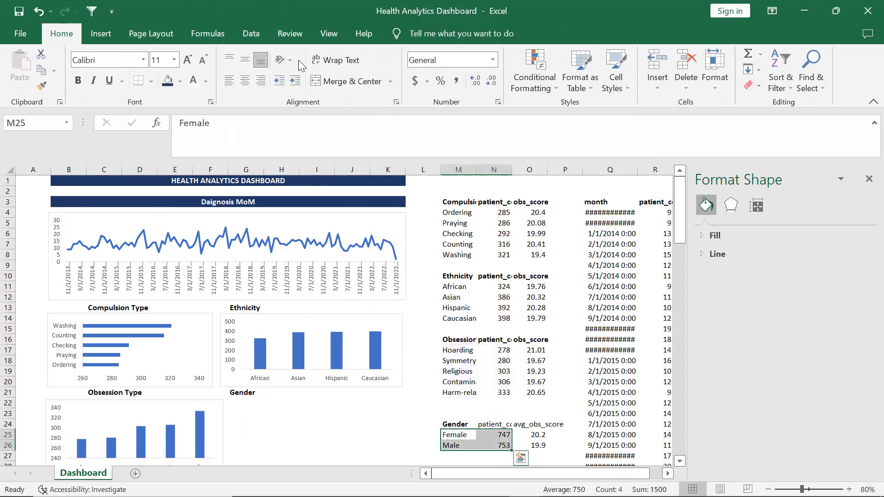
left_click(94, 30)
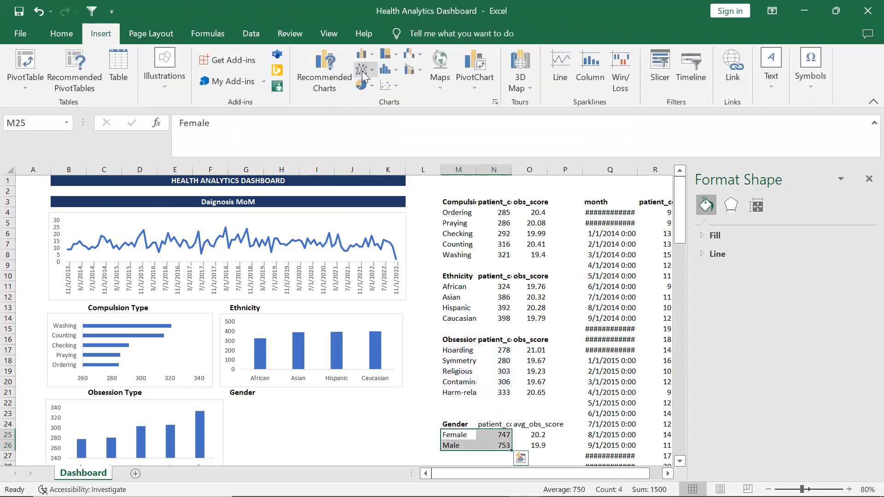
left_click(330, 76)
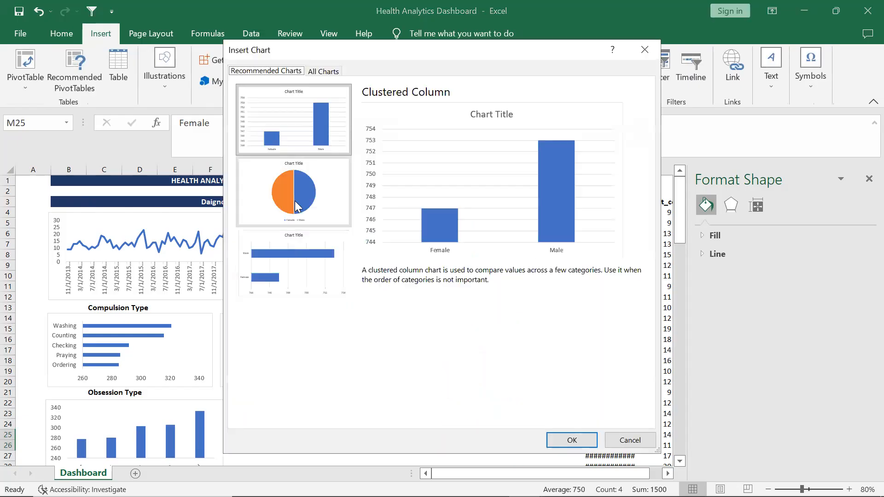
left_click(297, 192)
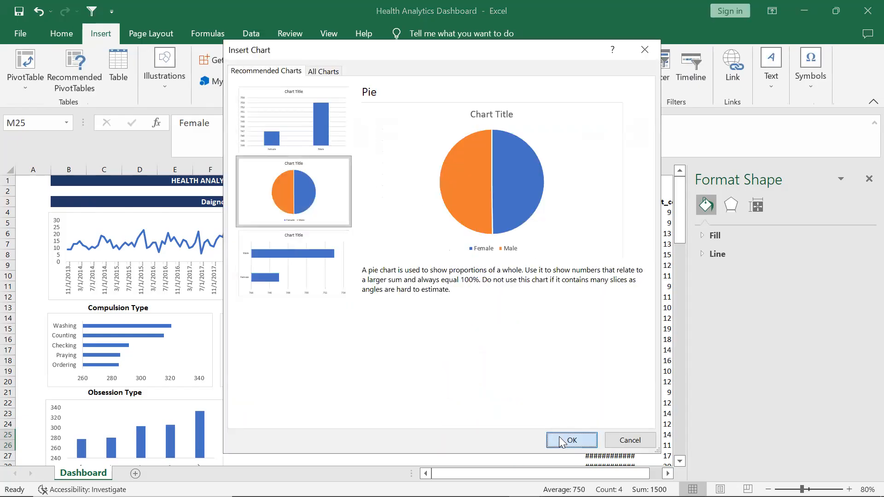
left_click(572, 440)
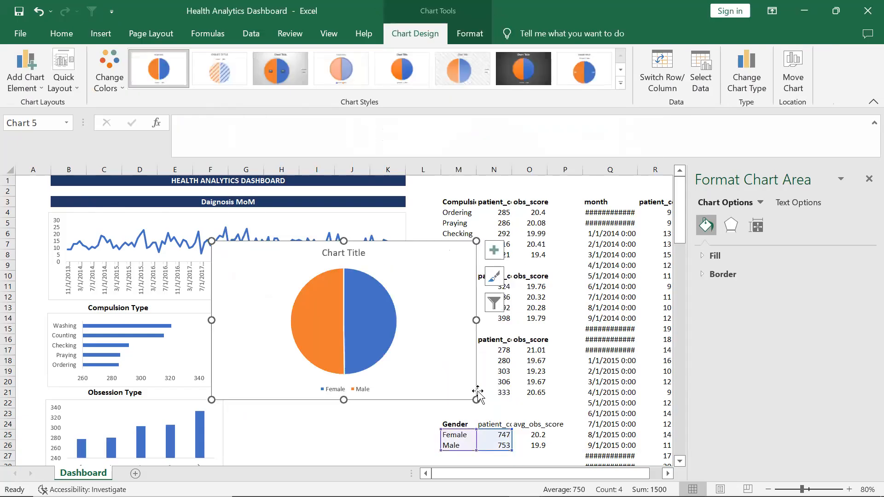
Remove the gender pie chart's title, then resize it and place it below the Gender label
left_click(494, 251)
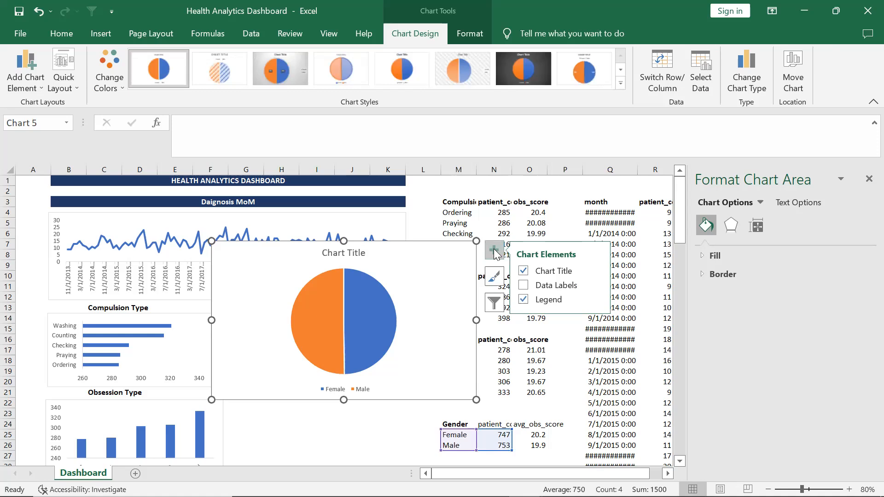
left_click(525, 271)
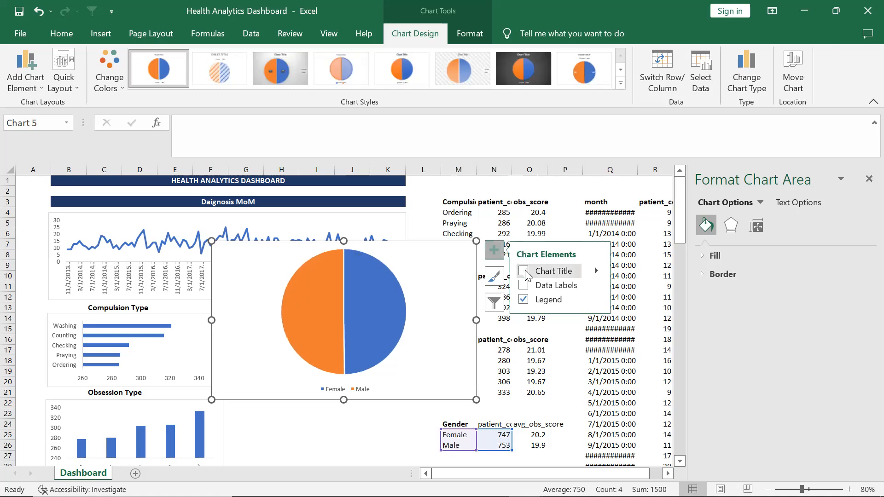
left_click_drag(477, 401, 401, 386)
left_click_drag(399, 240, 384, 260)
left_click_drag(355, 294, 371, 421)
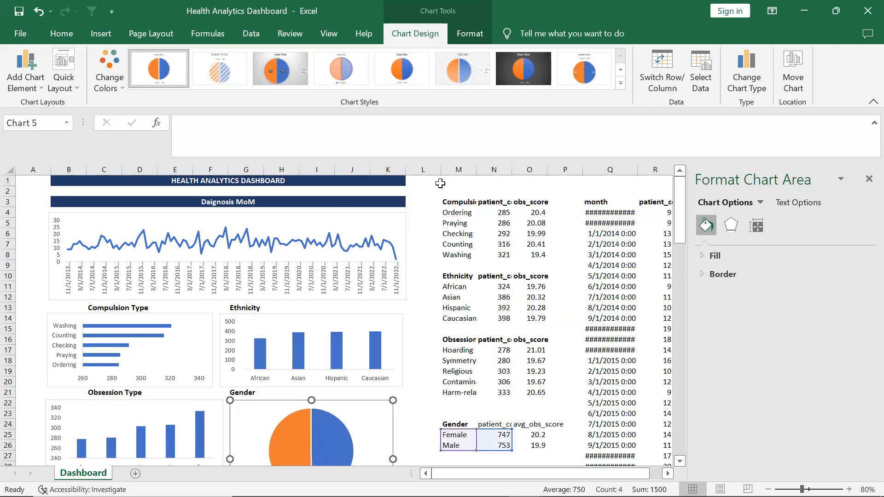
Insert a blank column at column L, then undo the insertion
left_click(424, 166)
right_click(424, 167)
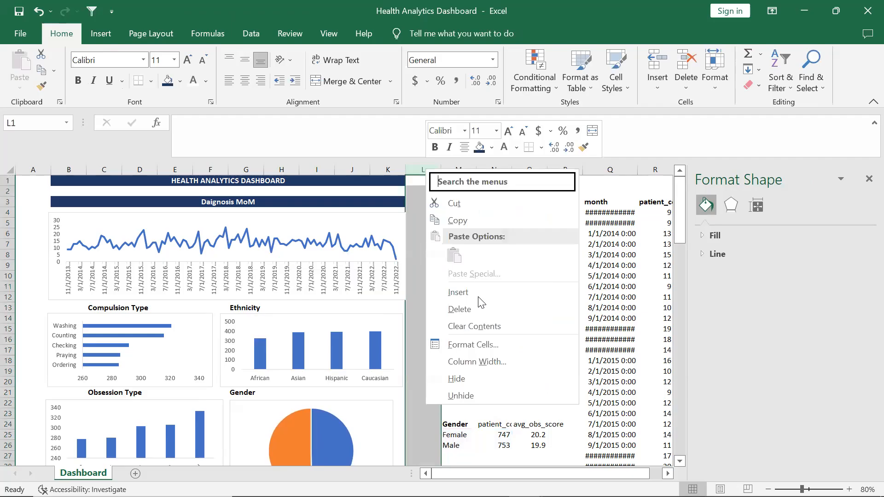
left_click(477, 293)
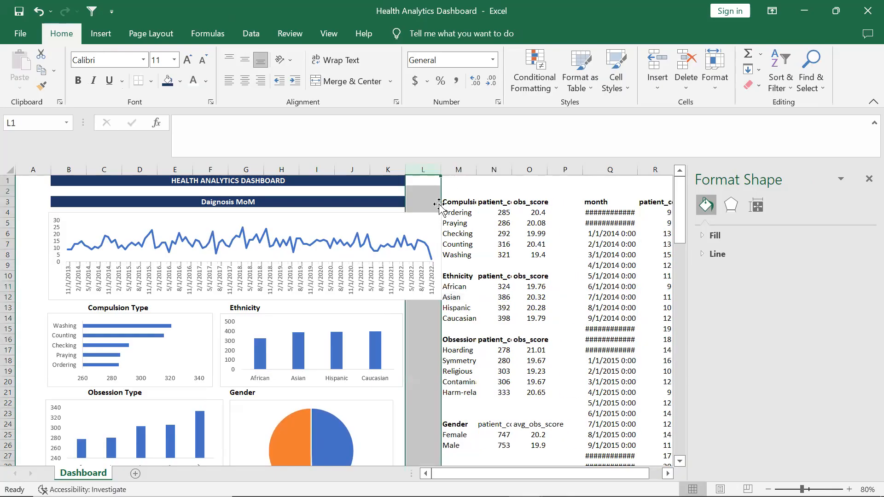
key("ctrl+z")
left_click(450, 169)
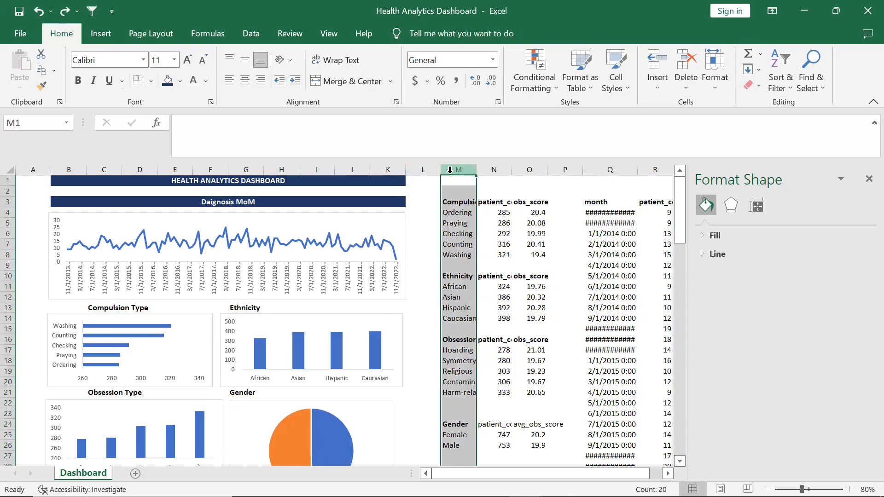
right_click(451, 170)
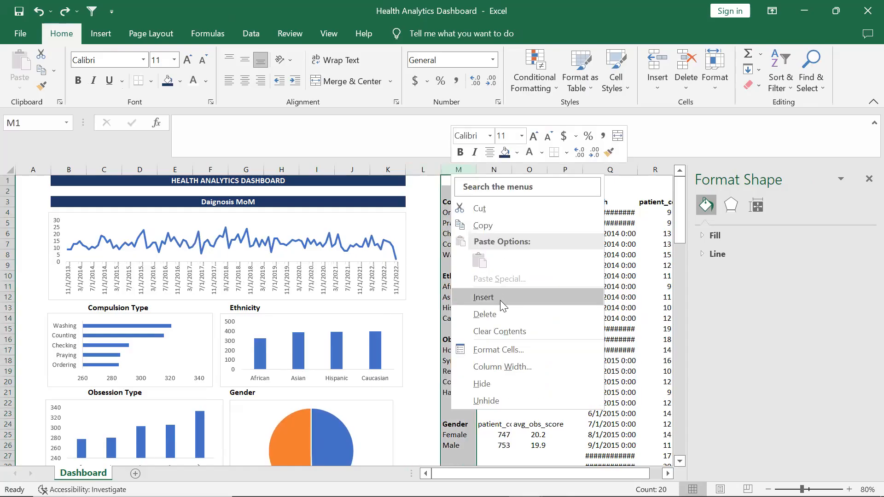
key("Escape")
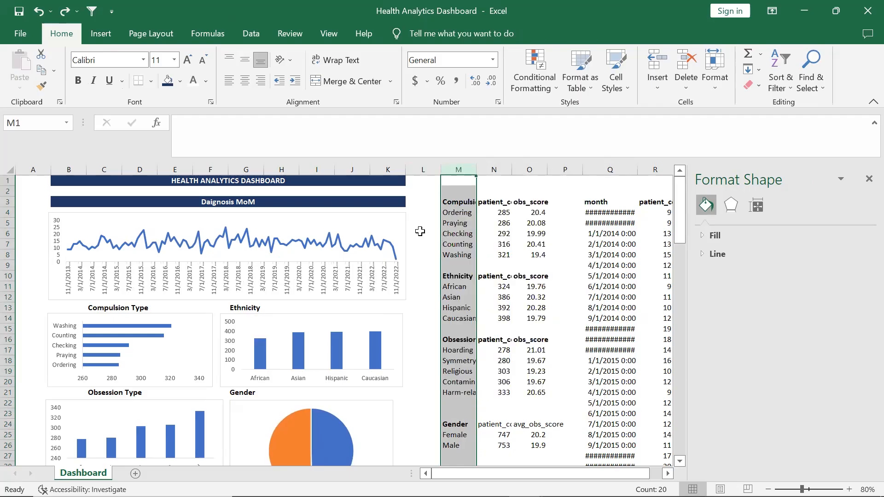
Close the Format Shape pane
left_click(426, 249)
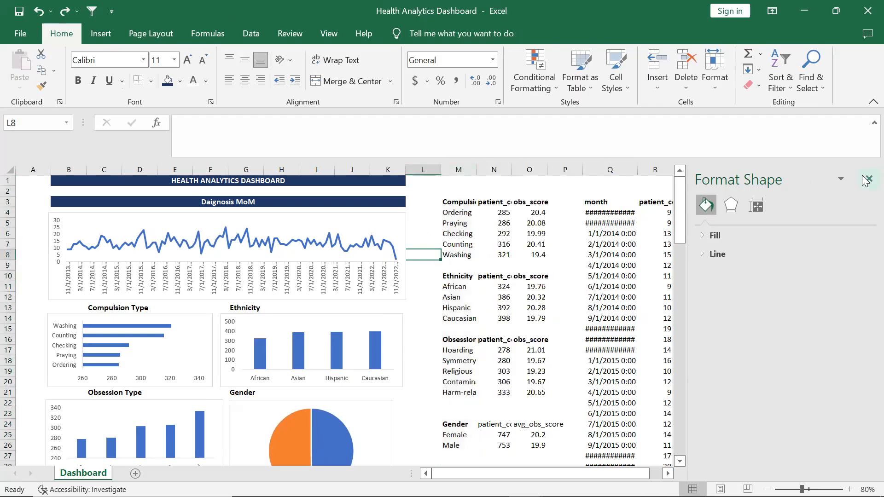
left_click(867, 179)
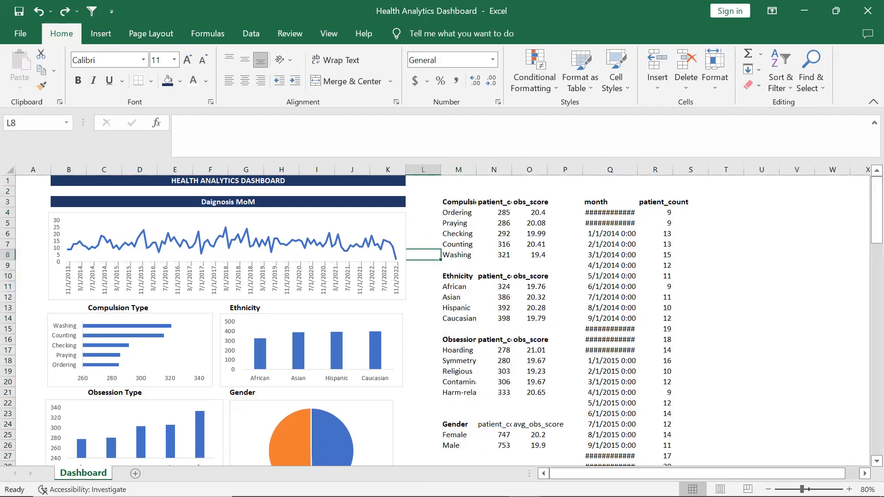
Resize the gender pie chart so its right edge lines up with the neighbouring charts
left_click(768, 490)
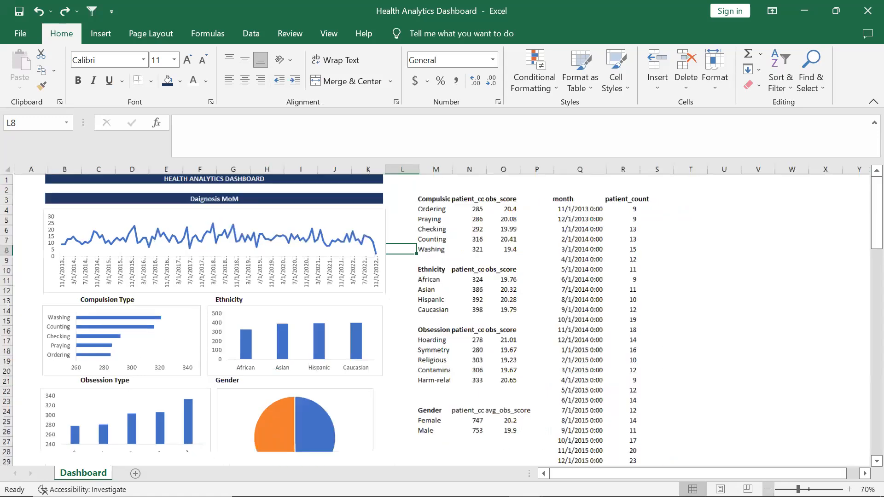
left_click(767, 489)
left_click(318, 401)
left_click(272, 399)
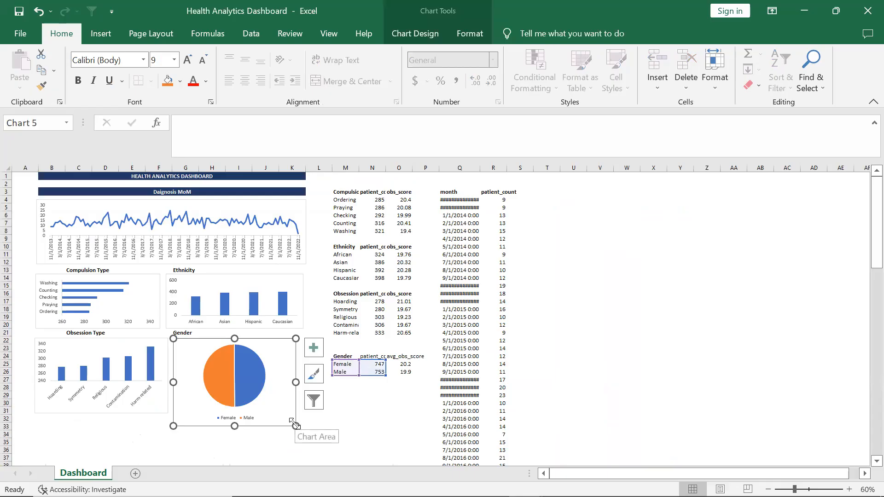
left_click_drag(292, 418, 303, 418)
left_click(346, 426)
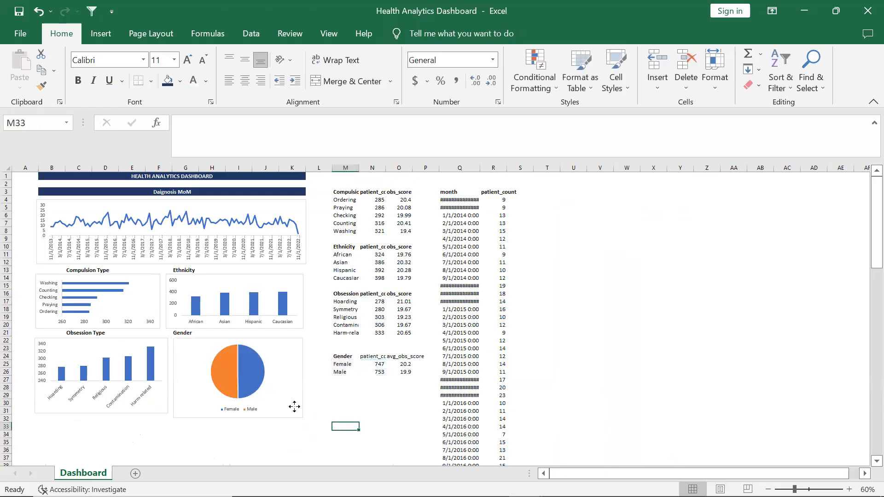
left_click(294, 406)
left_click_drag(302, 417, 295, 412)
left_click(384, 424)
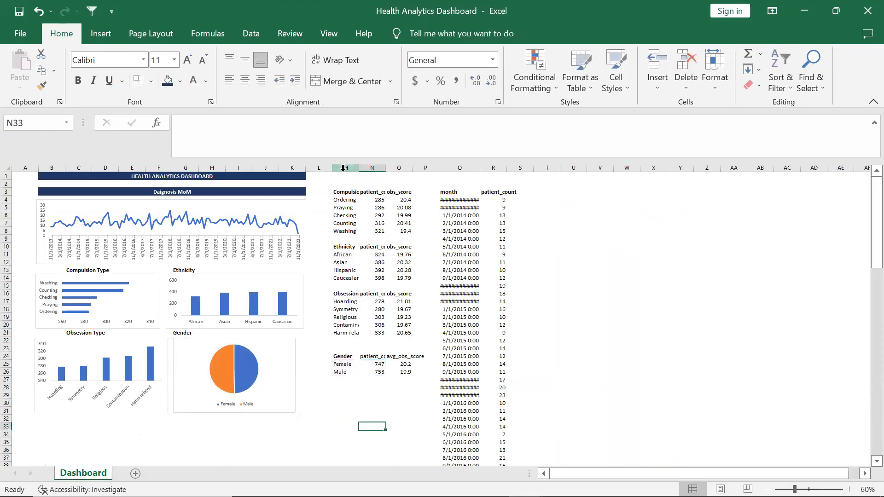
Hide columns M through S, then undo the hiding
left_click(345, 168)
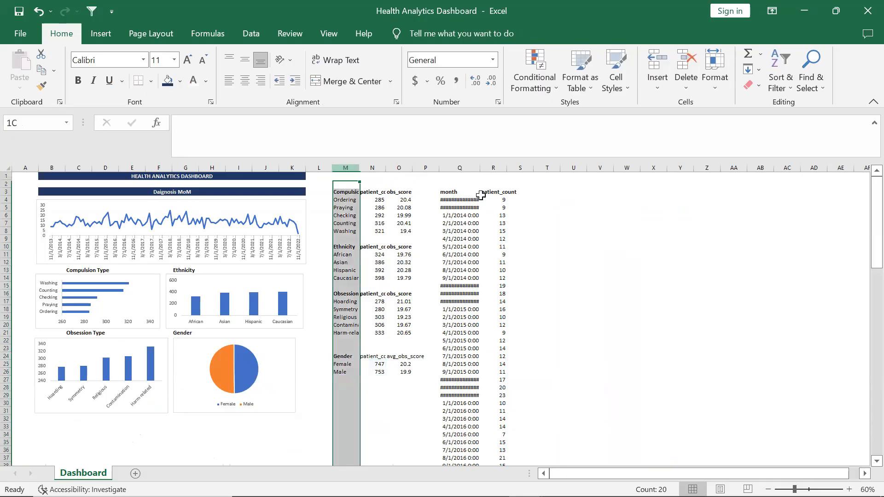
left_click(481, 195, "shift")
right_click(482, 196)
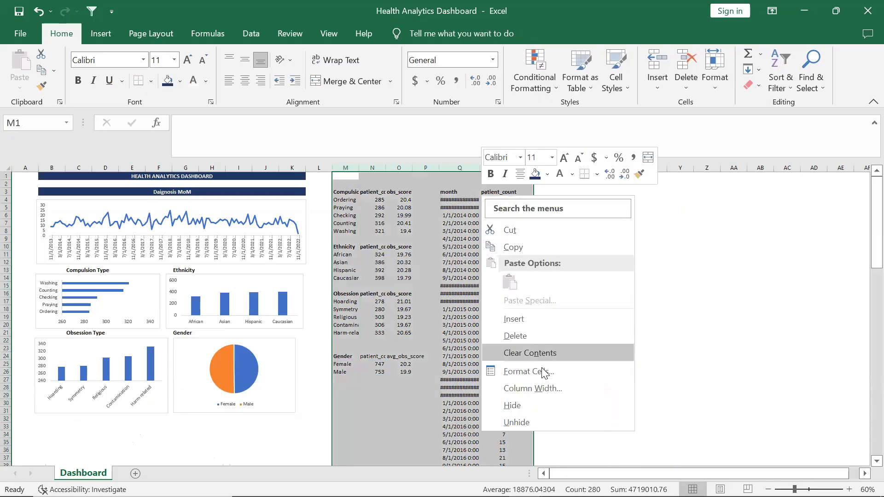
left_click(546, 403)
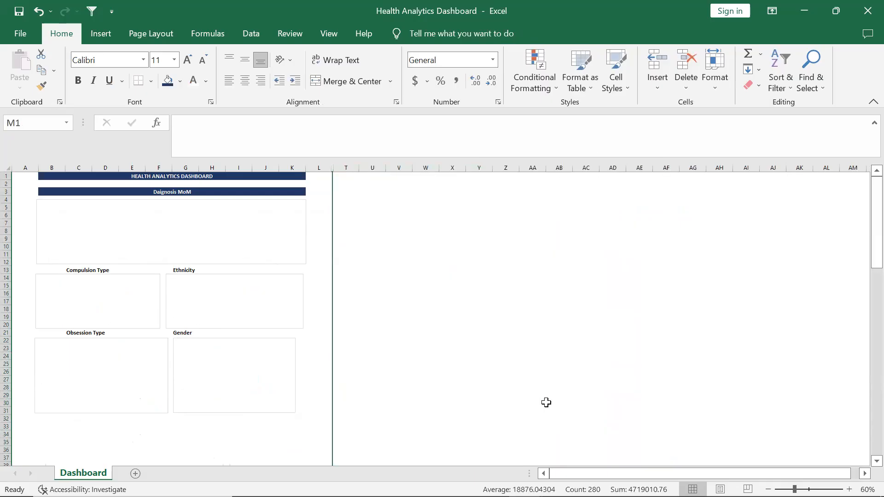
key("ctrl+z")
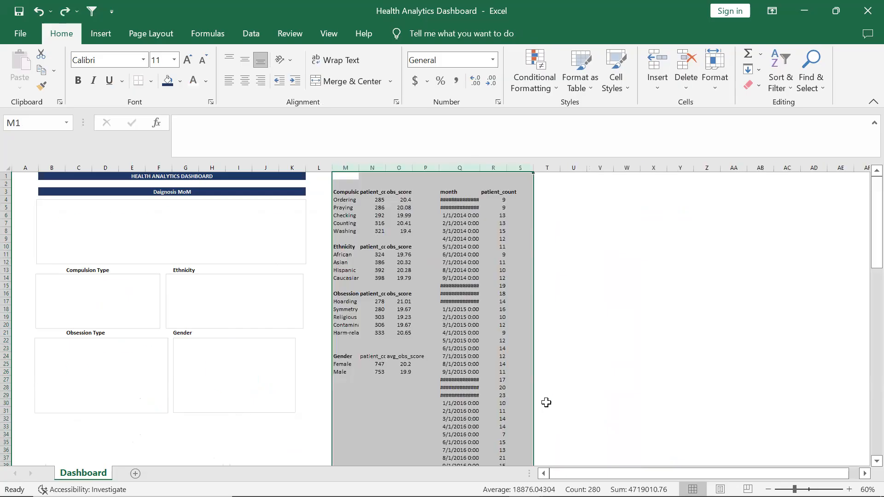
Autofit the width of the month column Q so its dates display
left_click(630, 339)
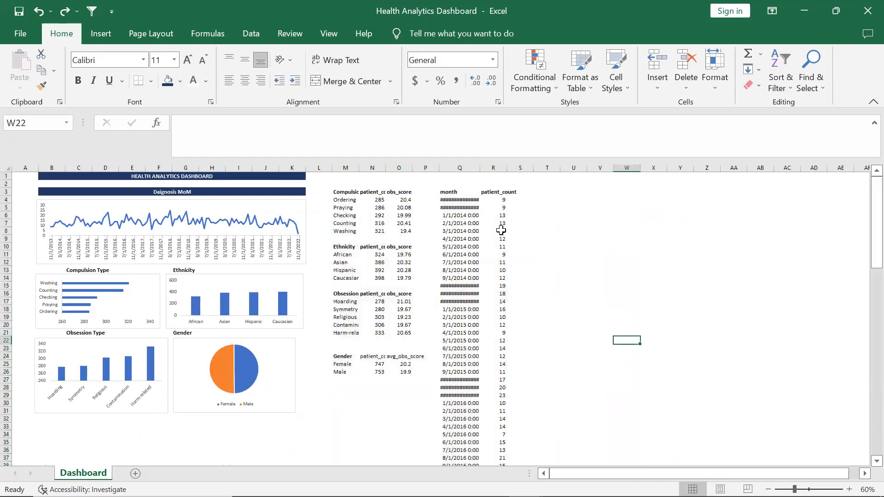
double_click(479, 169)
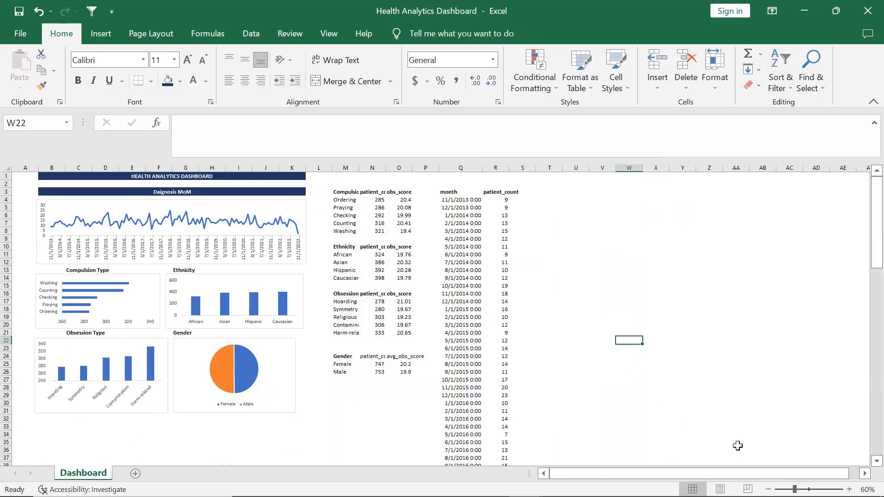
Format the Compulsion Type label across B13:E13 with dark blue fill and bold white font, merged and centred
left_click(849, 489)
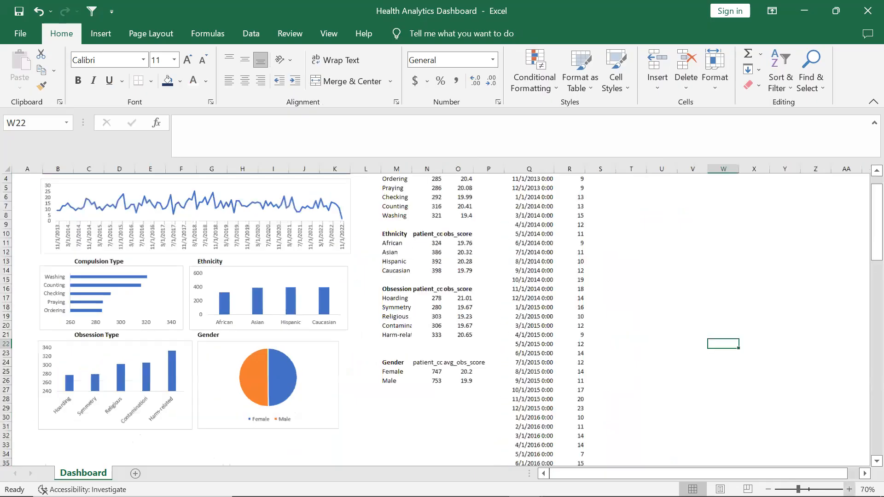
left_click(849, 489)
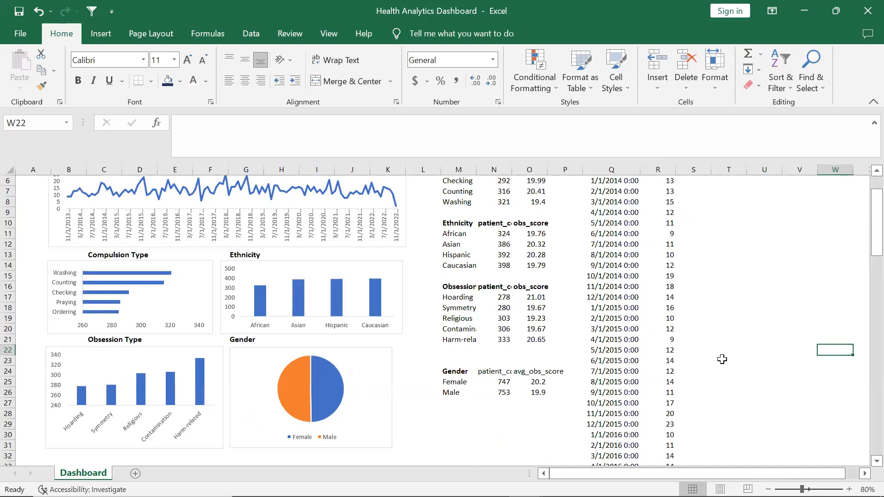
left_click(768, 489)
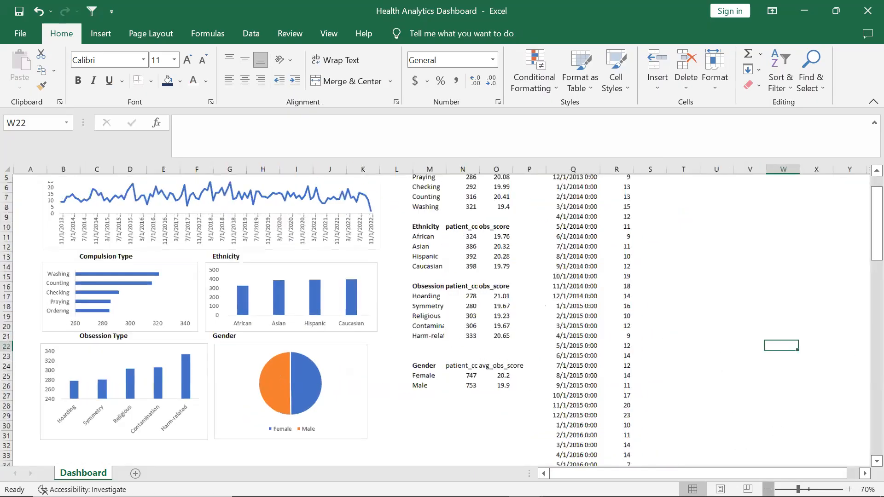
scroll(637, 372, "up", 1)
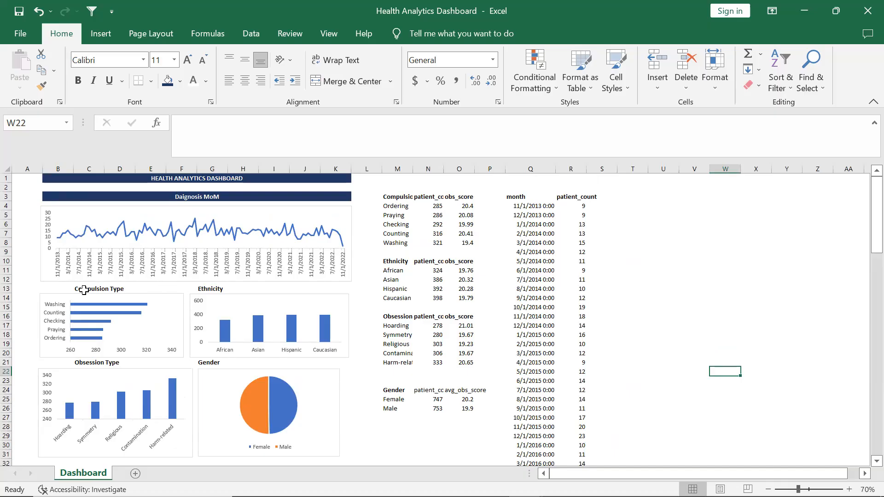
left_click_drag(72, 291, 164, 288)
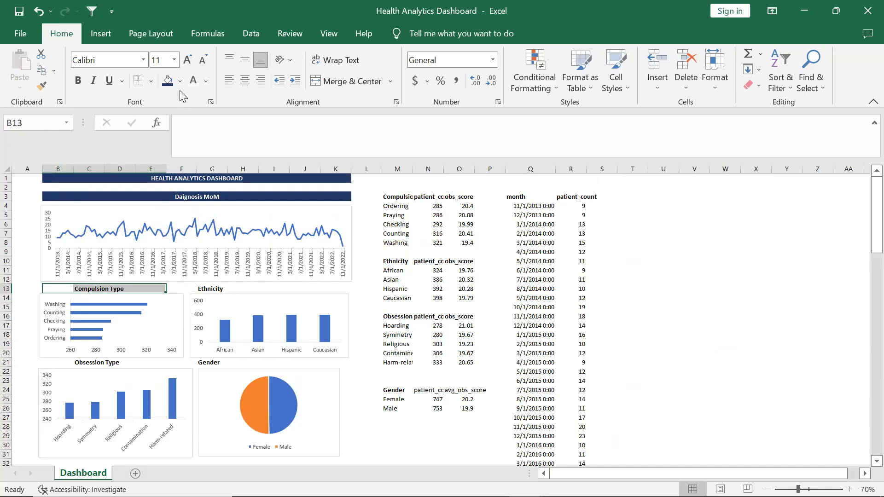
left_click(167, 81)
left_click(192, 81)
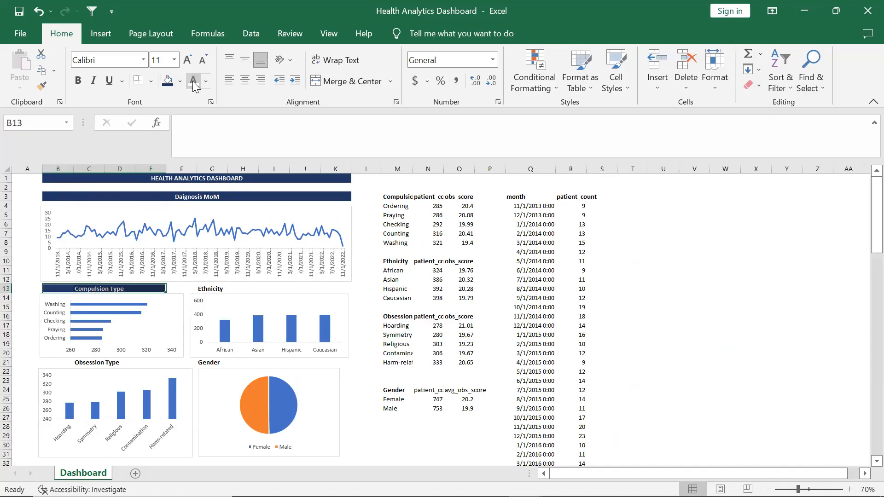
left_click(78, 81)
left_click(350, 81)
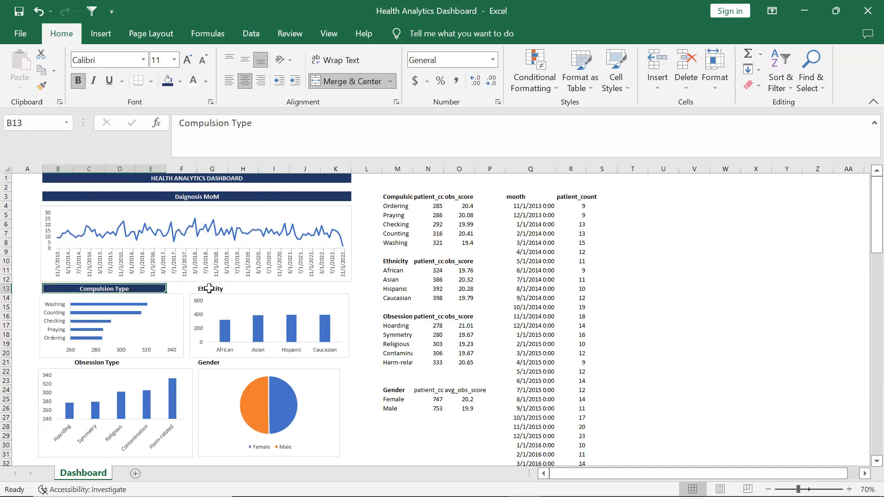
Insert a new column at column F to widen the dashboard layout
left_click(353, 390)
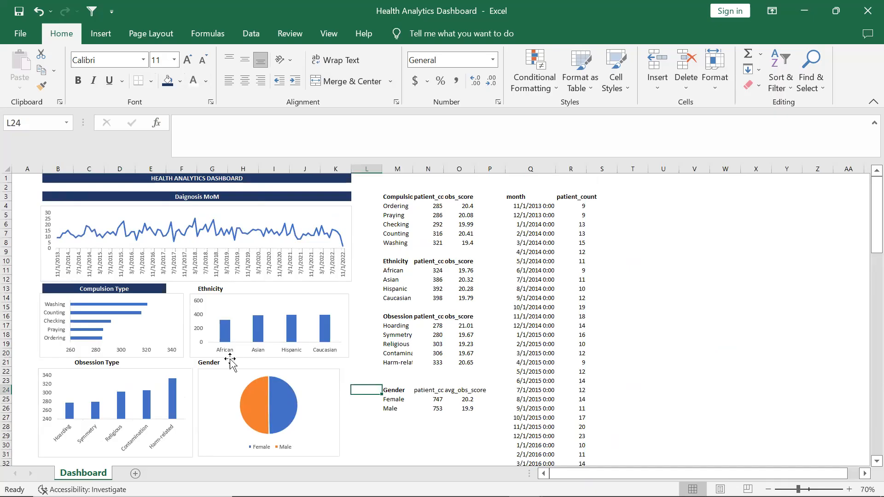
left_click(179, 168)
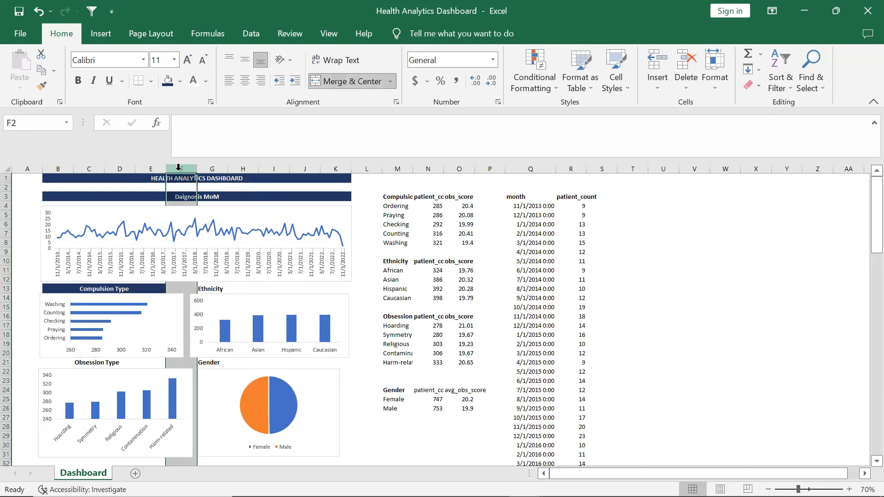
right_click(179, 168)
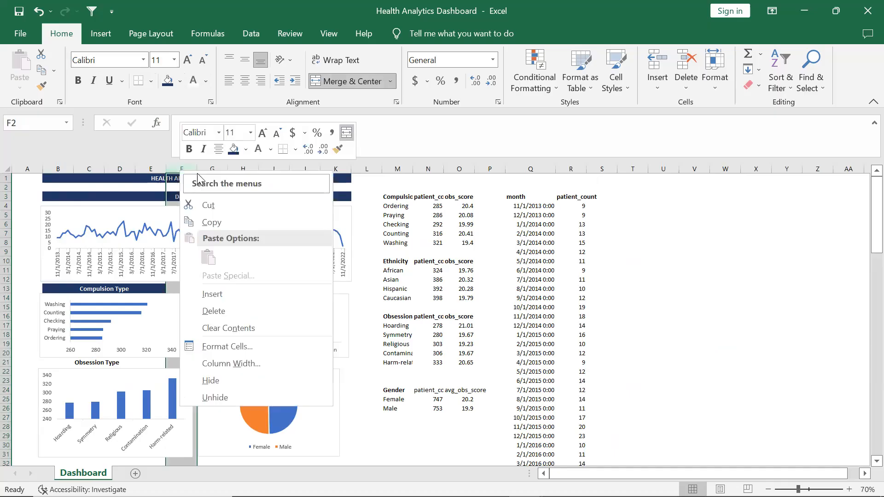
left_click(224, 294)
left_click(393, 379)
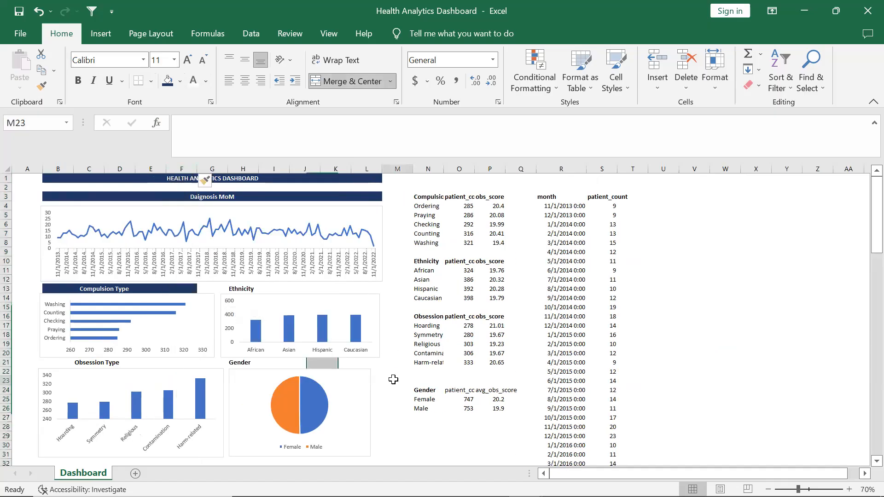
Resize the Compulsion Type bar chart so it fits the narrower space beneath its label
left_click(202, 319)
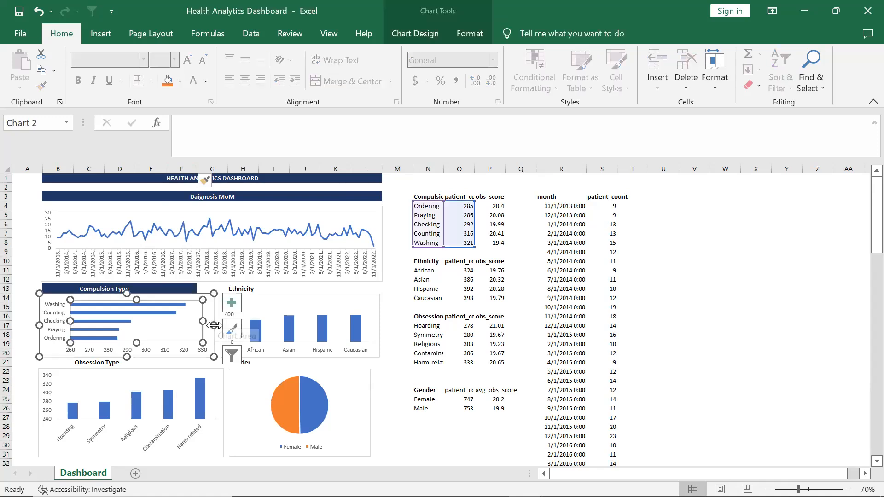
left_click_drag(214, 325, 198, 326)
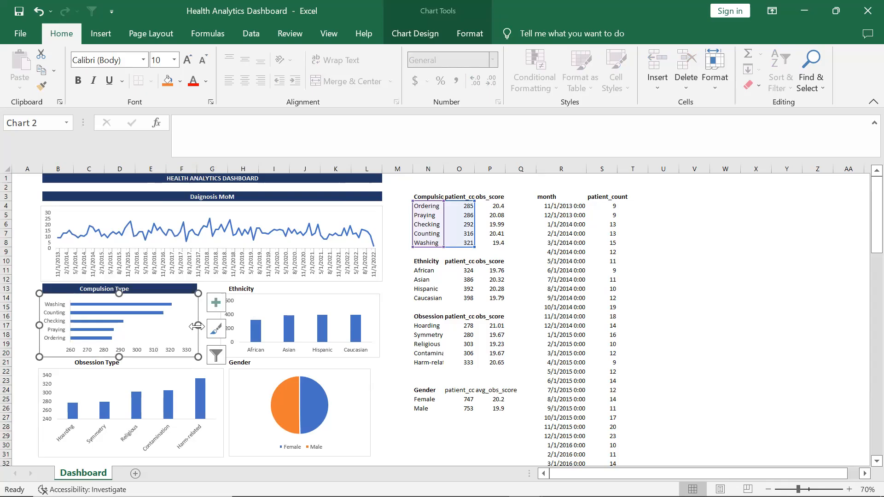
left_click(183, 310)
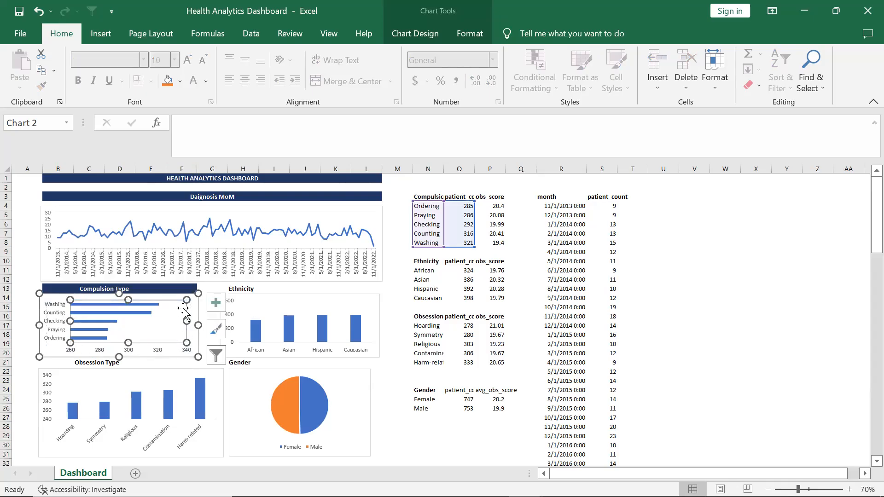
left_click(216, 302)
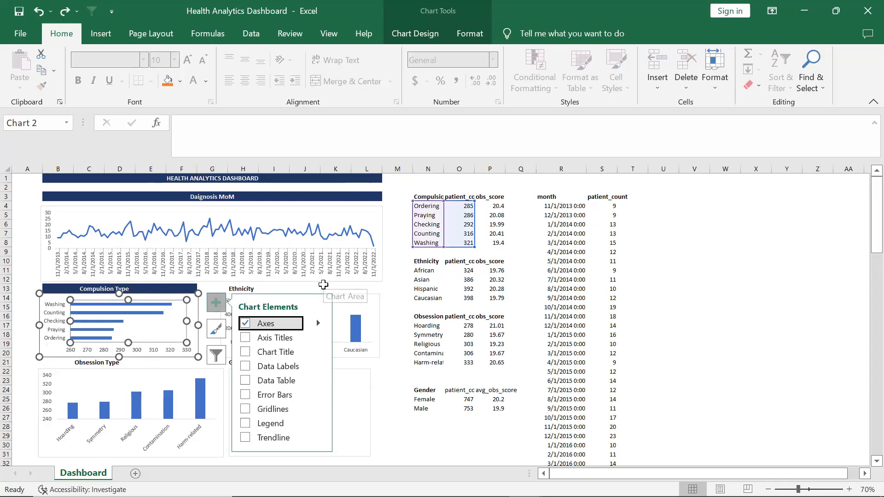
left_click(324, 285)
left_click(192, 310)
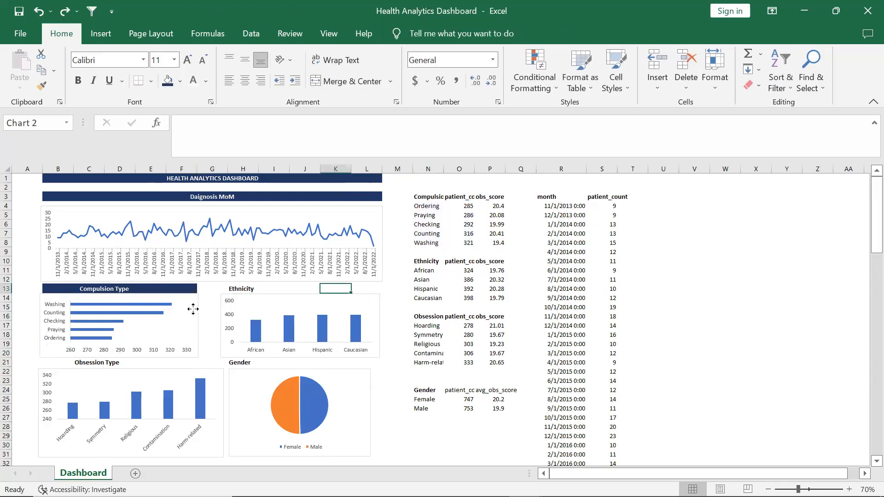
left_click_drag(193, 312, 194, 312)
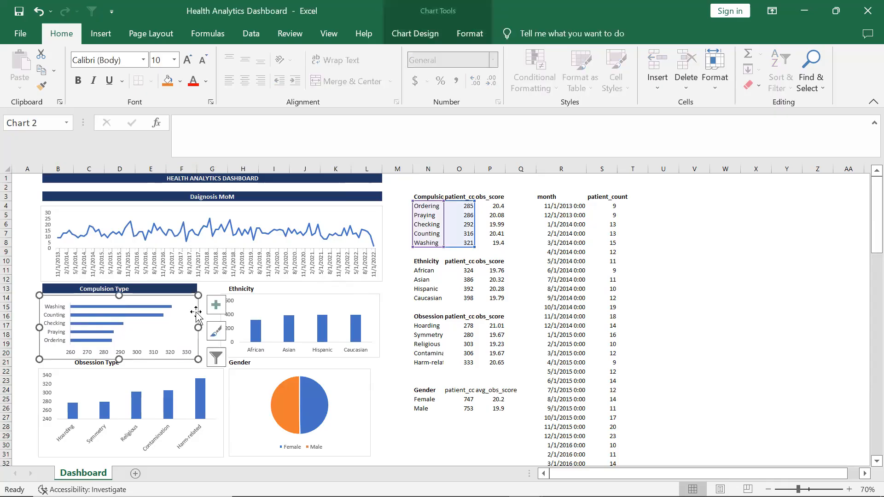
Format the Ethnicity label across H13:L13 with dark blue fill and bold white font, merged and centred
left_click_drag(256, 289, 363, 293)
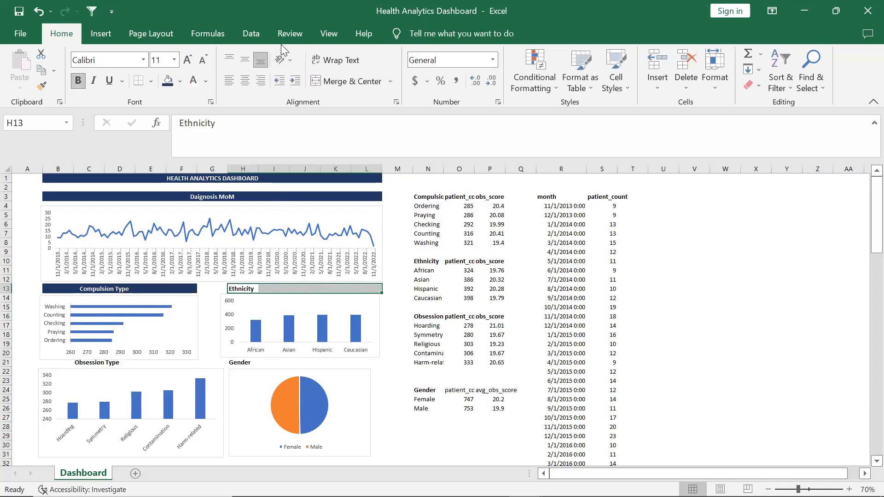
left_click(333, 81)
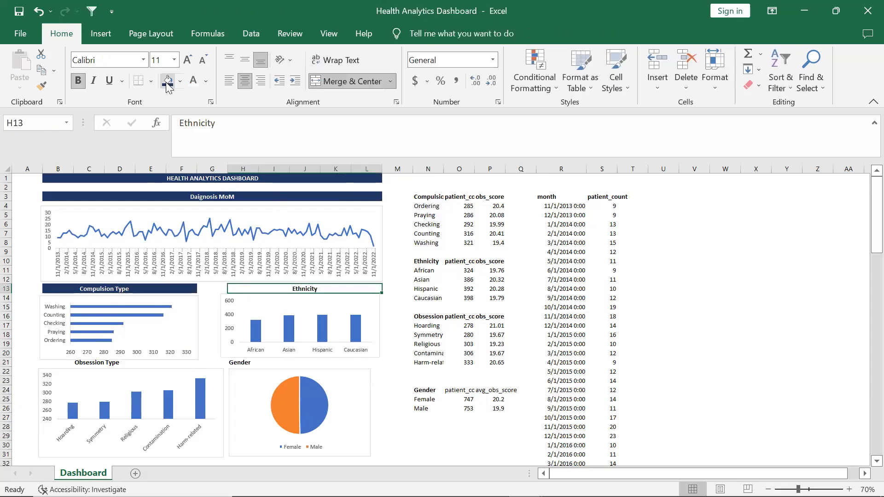
left_click(167, 81)
left_click(194, 81)
left_click(77, 81)
left_click(78, 80)
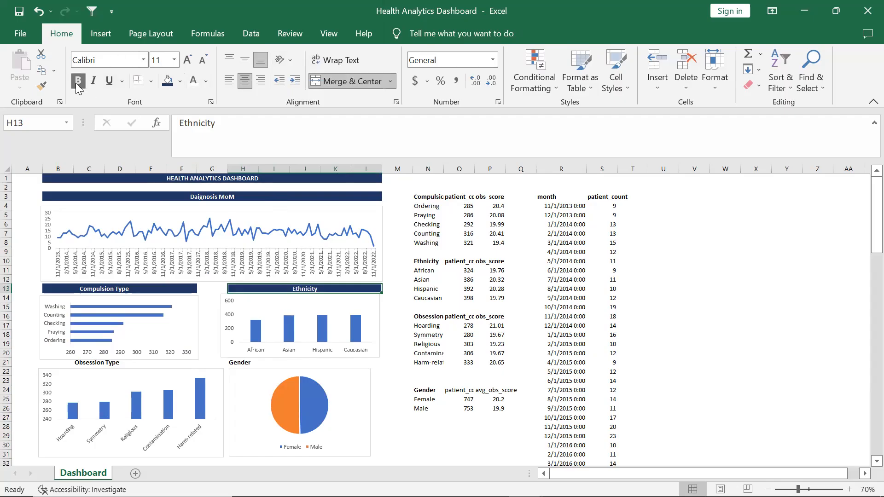
Nudge the Ethnicity chart slightly to sit under its label
left_click(302, 308)
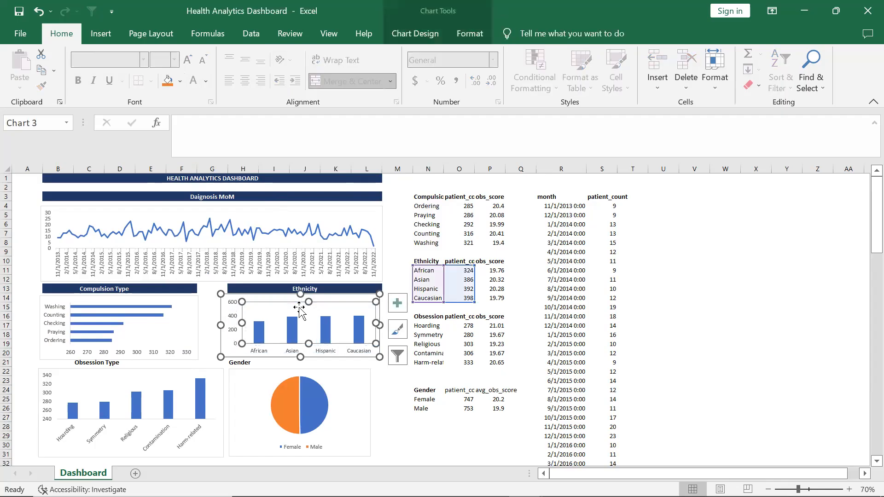
left_click(323, 299)
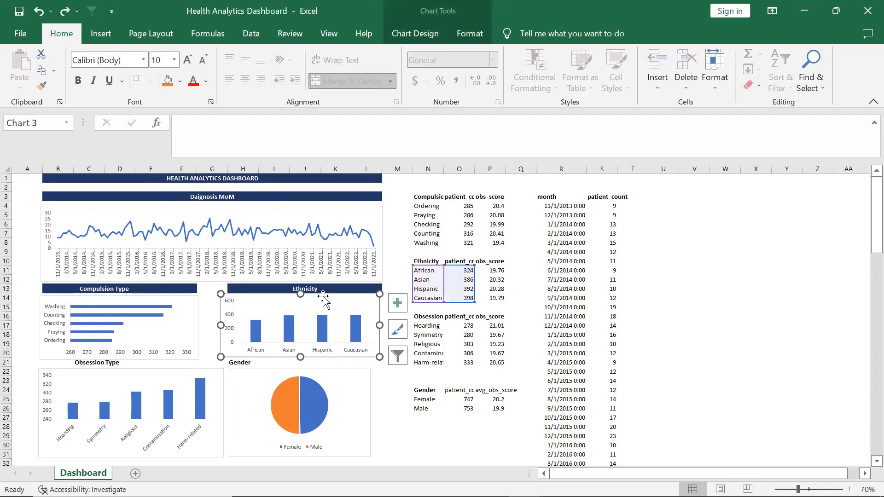
left_click_drag(325, 296, 327, 297)
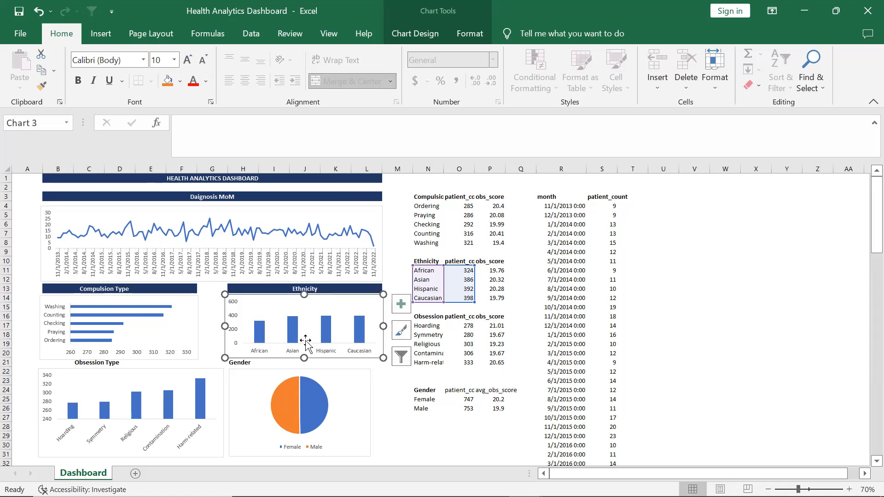
Format the Gender label across H21:L21 with dark blue fill and bold white font, merged and centred
left_click(254, 364)
left_click_drag(254, 363, 375, 363)
left_click(172, 85)
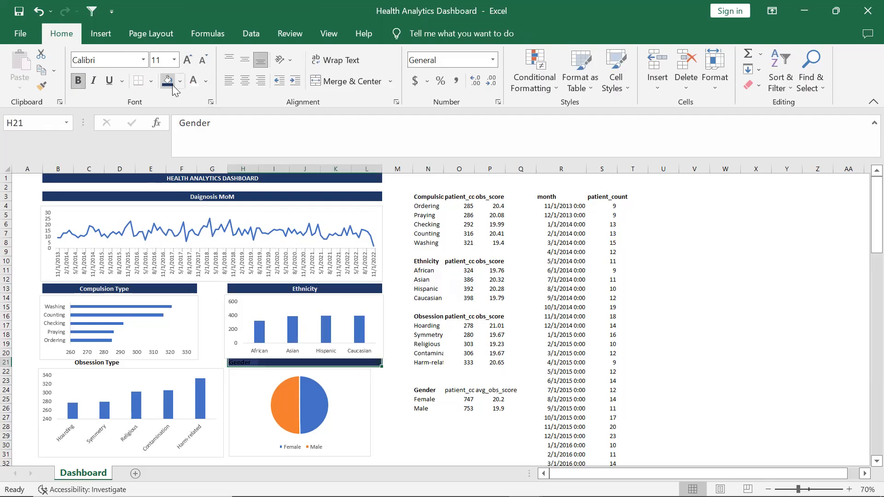
left_click(195, 82)
left_click(81, 82)
left_click(330, 82)
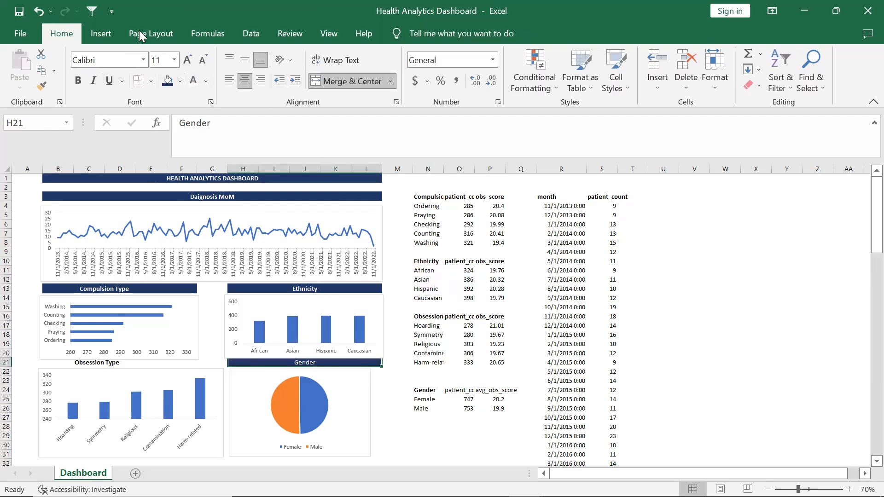
left_click(78, 80)
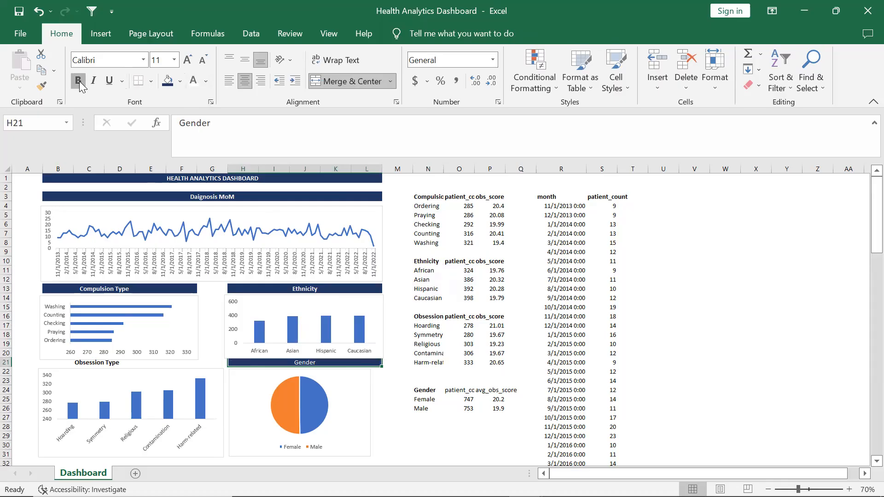
Widen the gender pie chart so its right edge matches the Gender label
left_click(345, 411)
left_click_drag(371, 412, 380, 412)
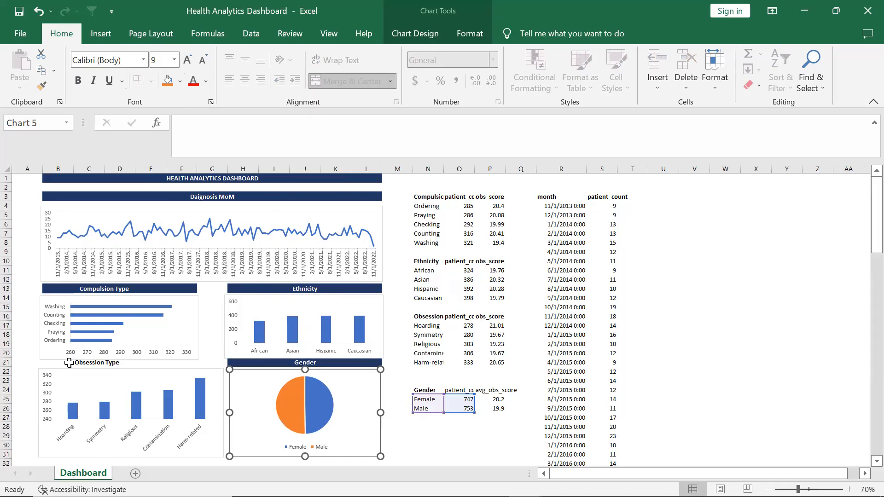
Format the Obsession Type label across B21:F21 with dark blue fill and bold font, merged and centred
right_click(128, 361)
left_click(124, 356)
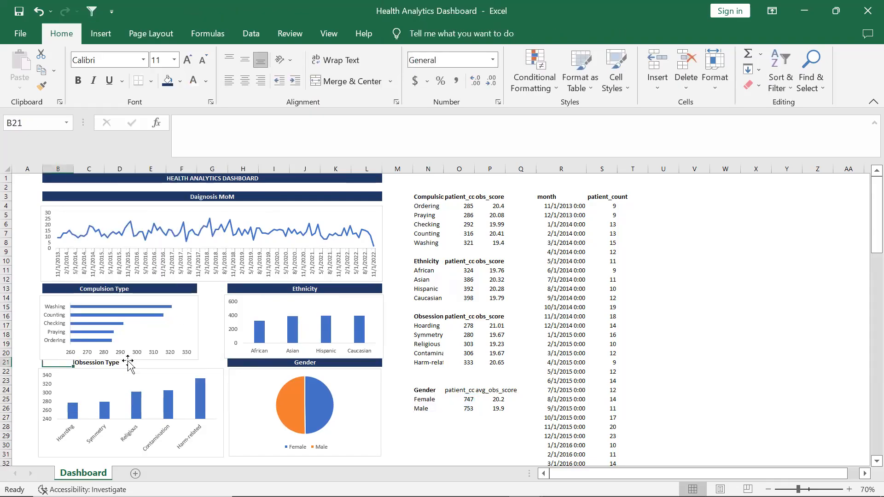
left_click(458, 246)
left_click_drag(59, 367, 192, 363)
left_click(60, 363)
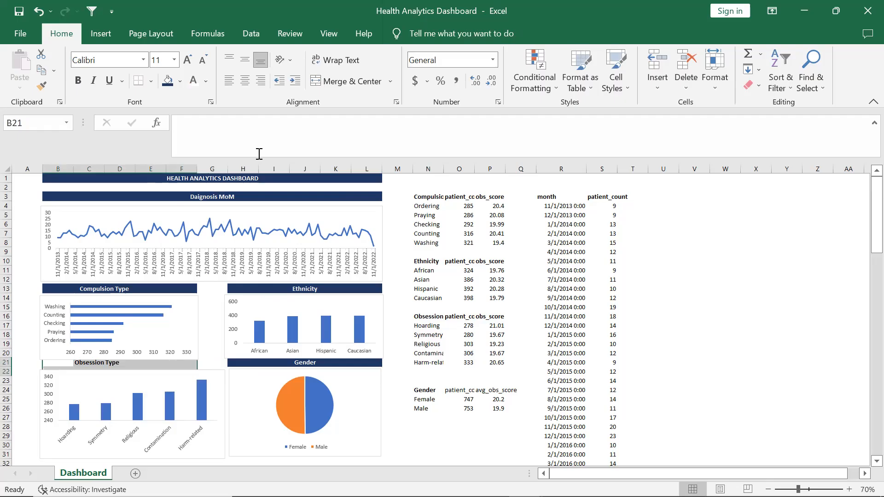
left_click(350, 81)
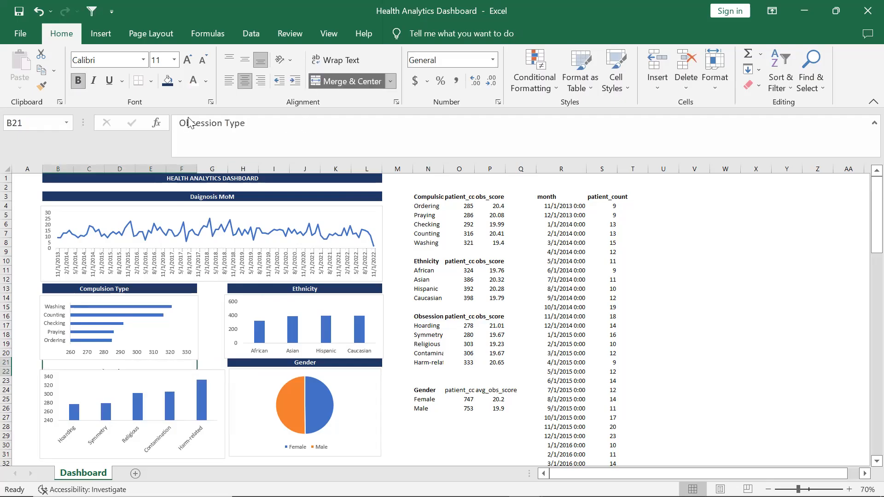
left_click(168, 81)
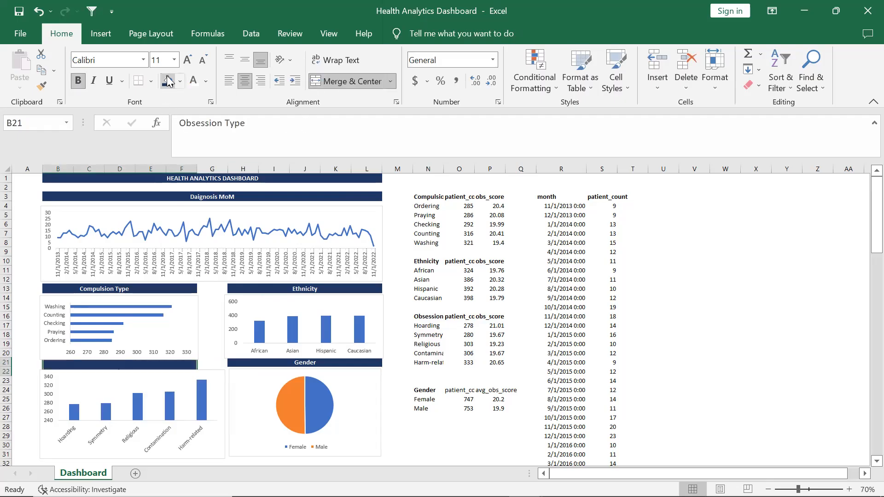
left_click(78, 82)
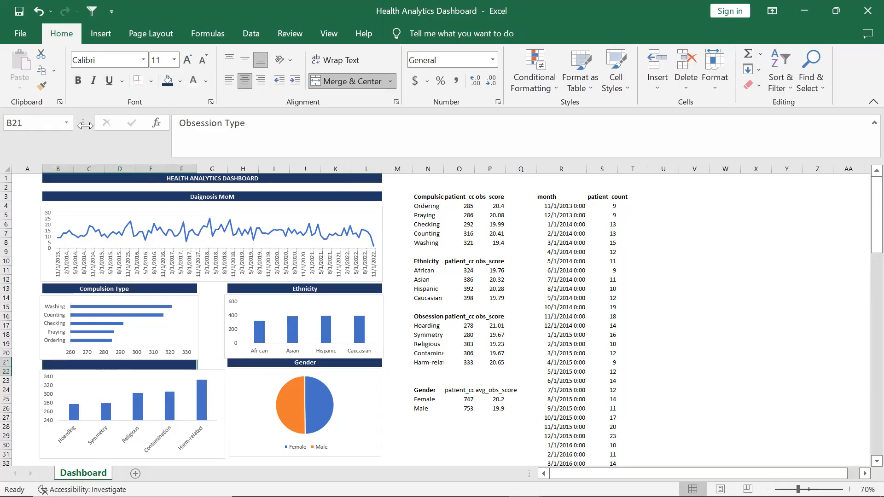
Move the Obsession Type chart down so it sits below its label
left_click(127, 384)
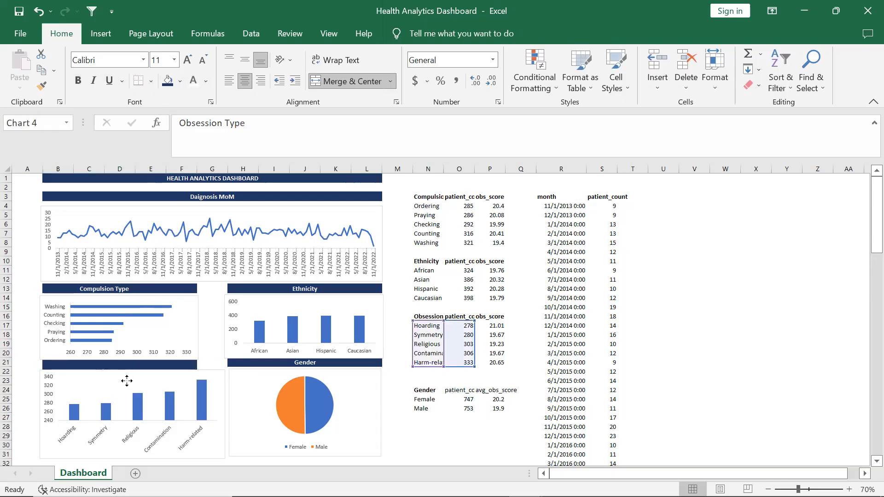
key("ctrl+z")
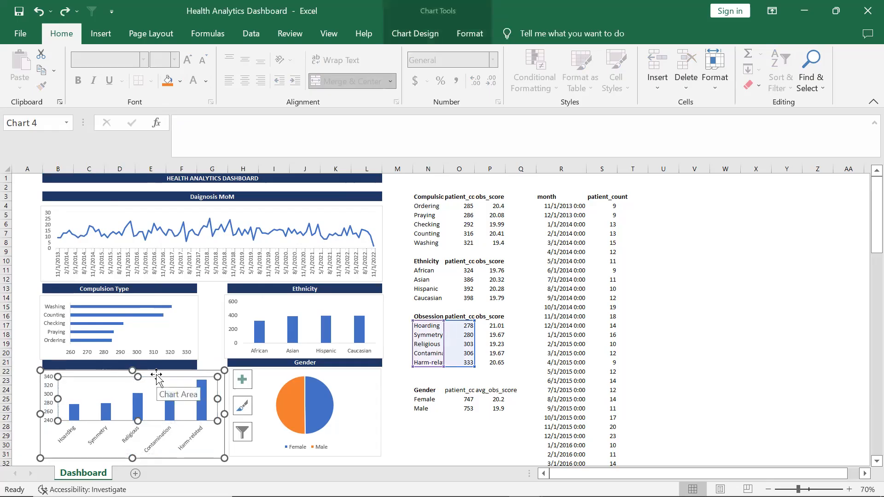
left_click_drag(156, 374, 158, 385)
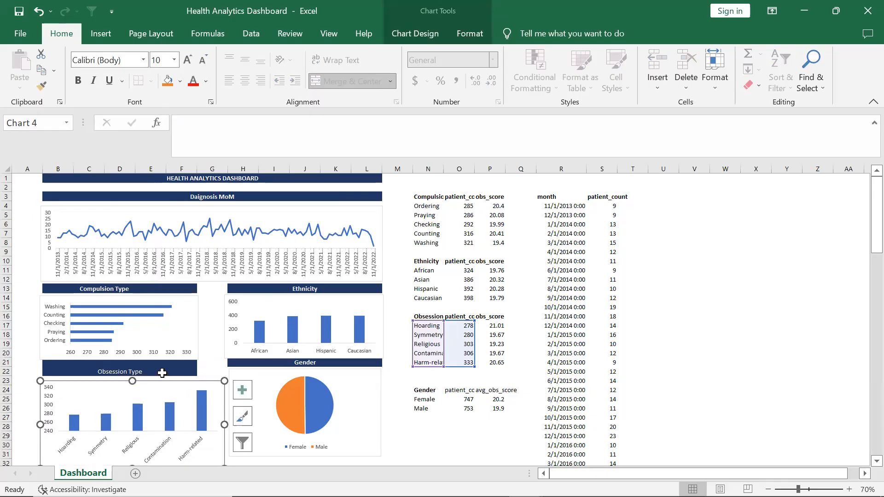
left_click(162, 372)
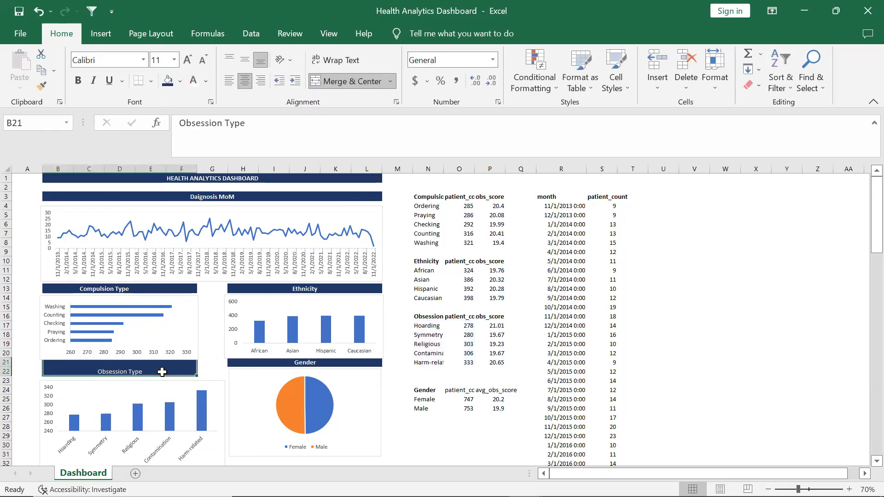
Copy the Gender label and select the Obsession Type label as the destination
left_click(254, 389)
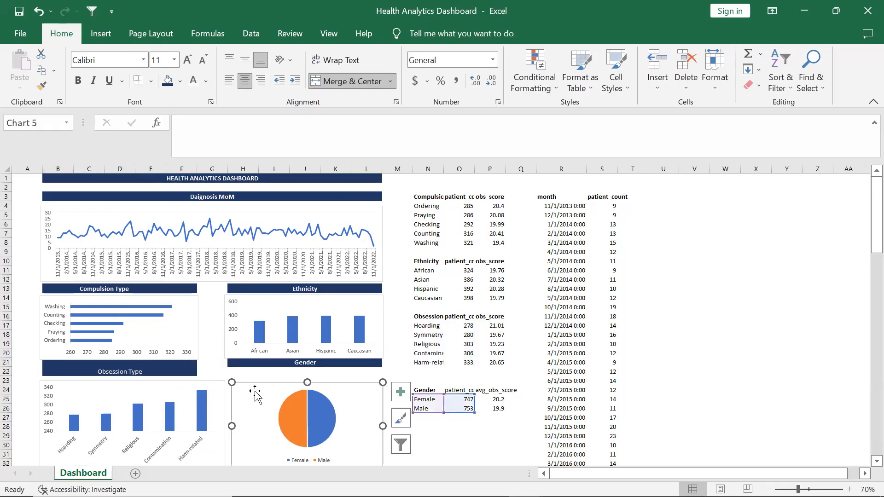
left_click(263, 366)
key("ctrl+c")
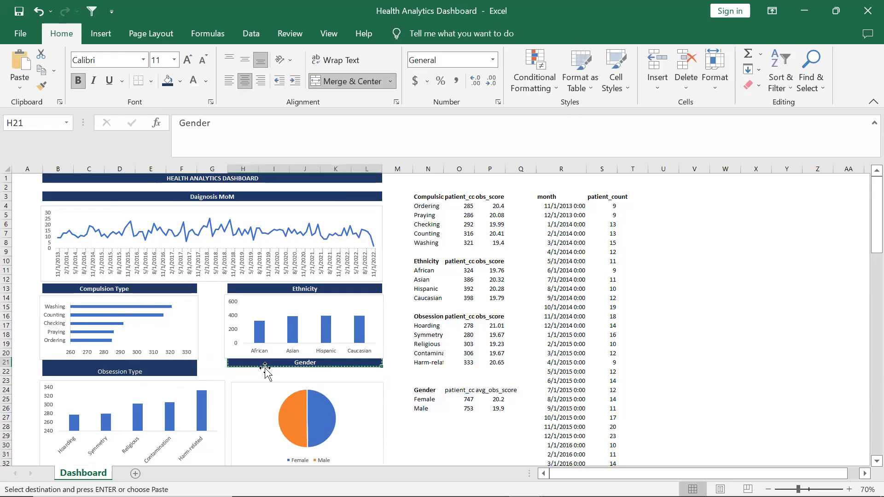
left_click(264, 372)
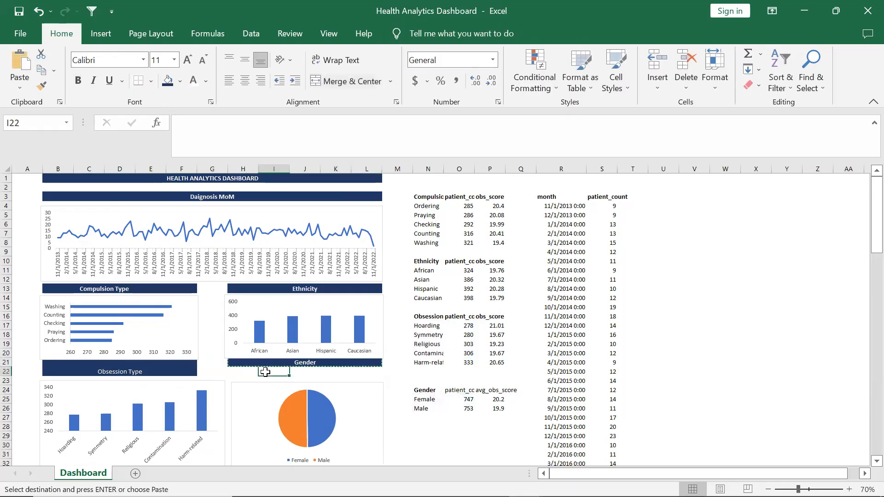
left_click(189, 372)
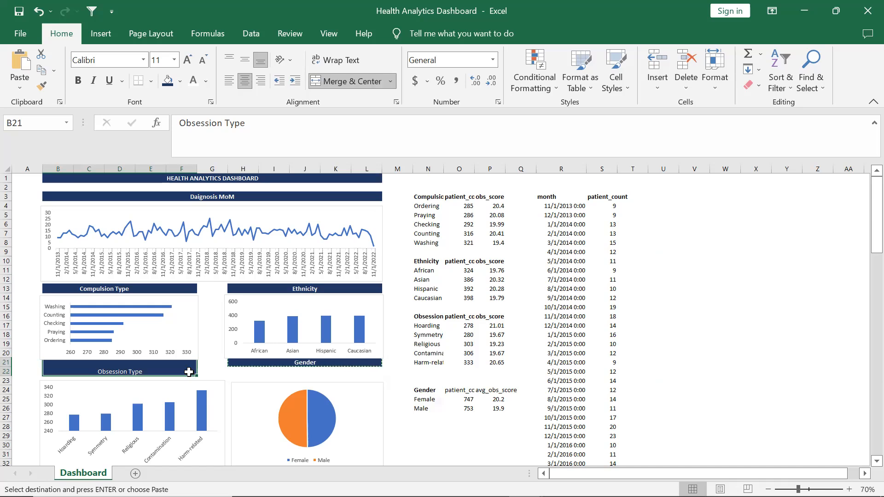
Undo the last four changes
key("ctrl+z")
key("ctrl+z")
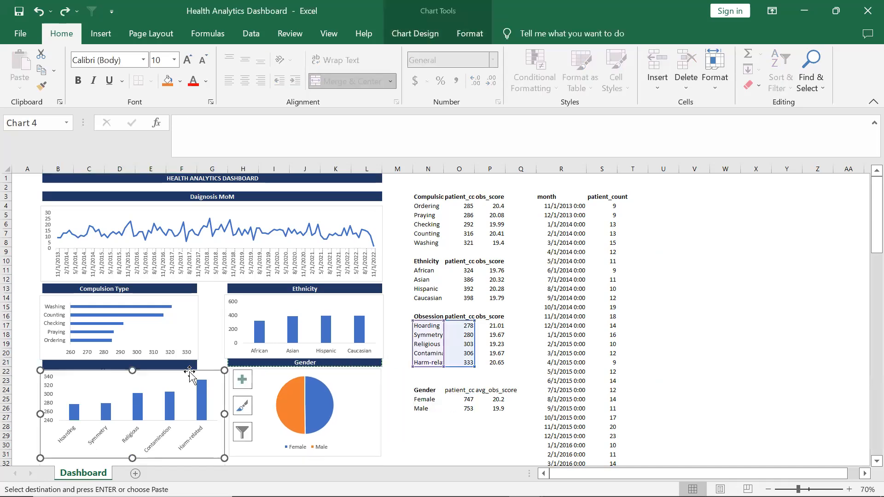
key("ctrl+z")
key("ctrl+z")
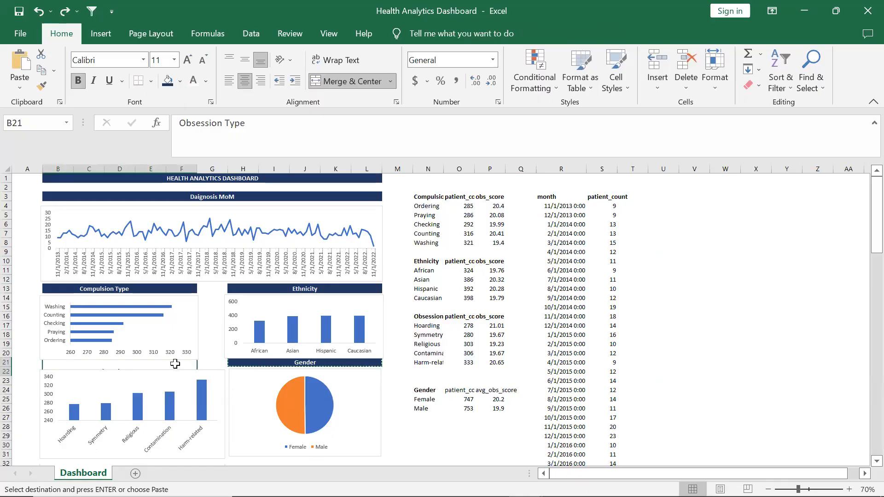
Move the Obsession Type chart slightly down below row 21
left_click(88, 378)
left_click(87, 381)
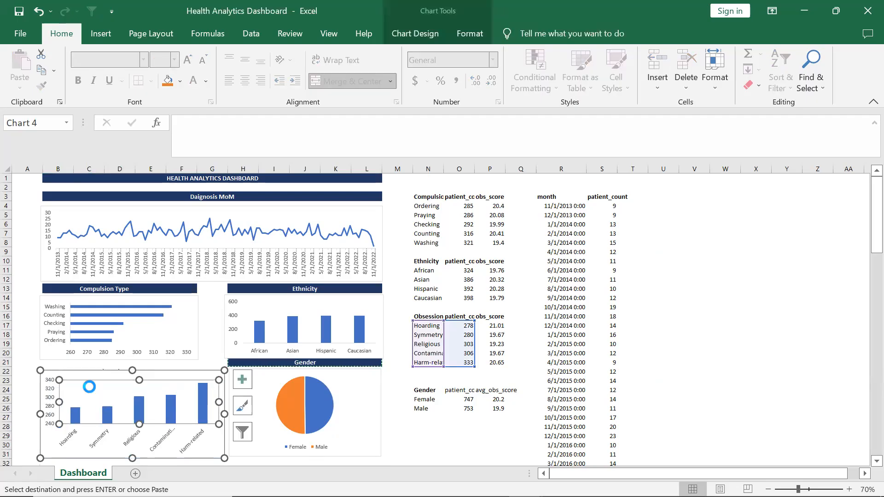
left_click_drag(84, 375, 78, 388)
Re-format the Obsession Type label across B21:F21 merged and centred, with dark blue fill and white font
left_click(107, 367)
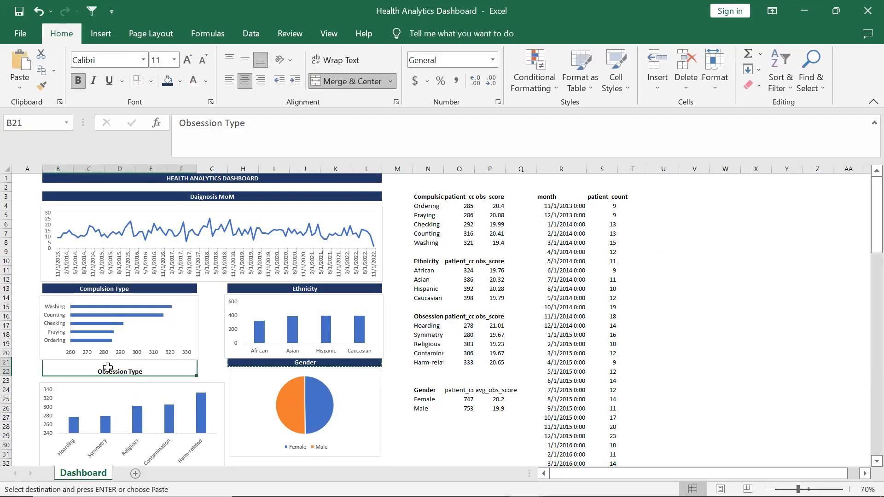
left_click(343, 81)
left_click(109, 371)
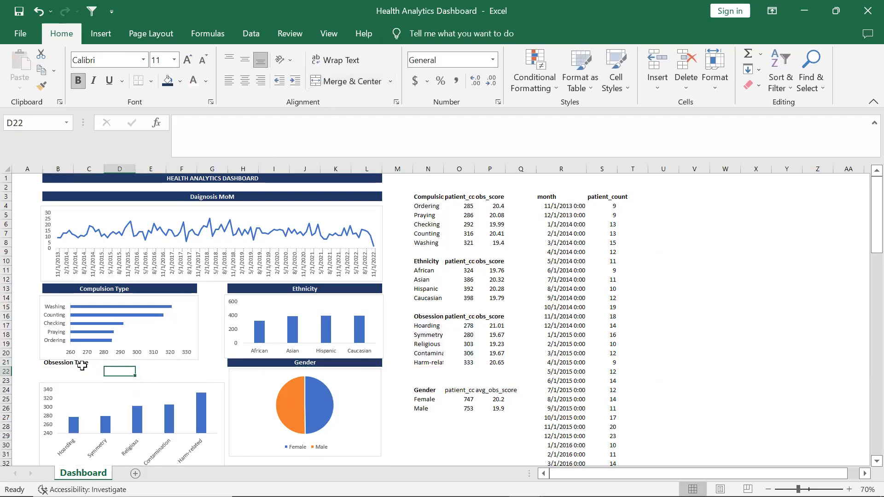
left_click_drag(82, 364, 153, 364)
left_click_drag(56, 366, 169, 361)
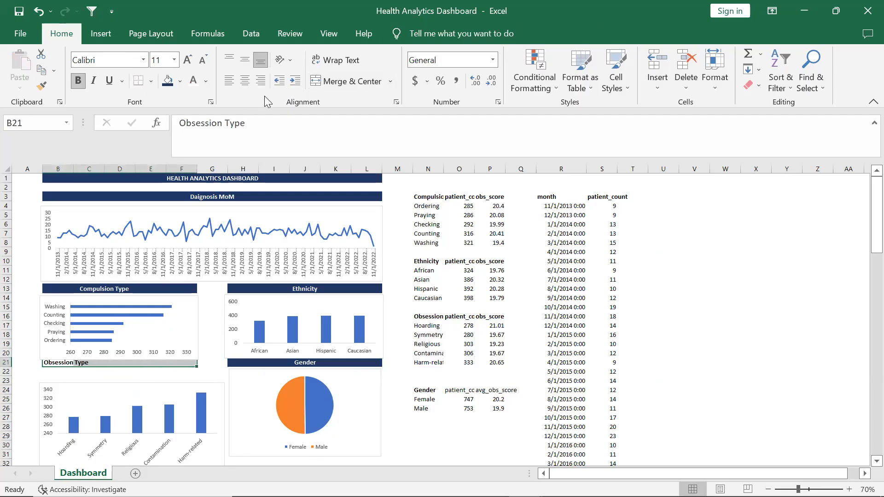
left_click(318, 81)
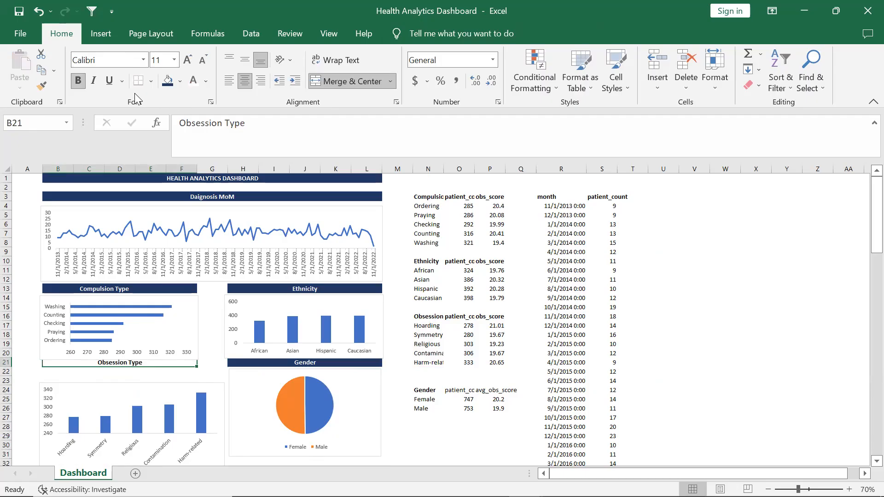
left_click(168, 81)
left_click(193, 81)
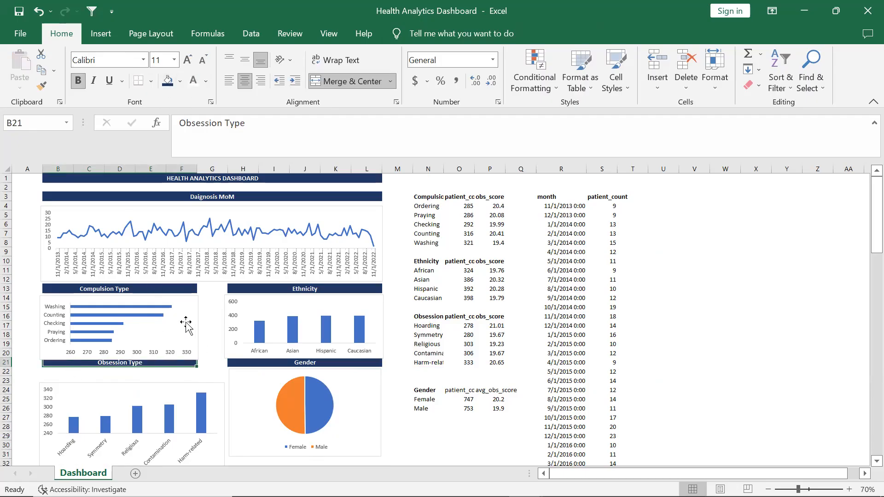
Nudge the Compulsion Type chart up so it sits directly under its label
left_click_drag(186, 319, 186, 317)
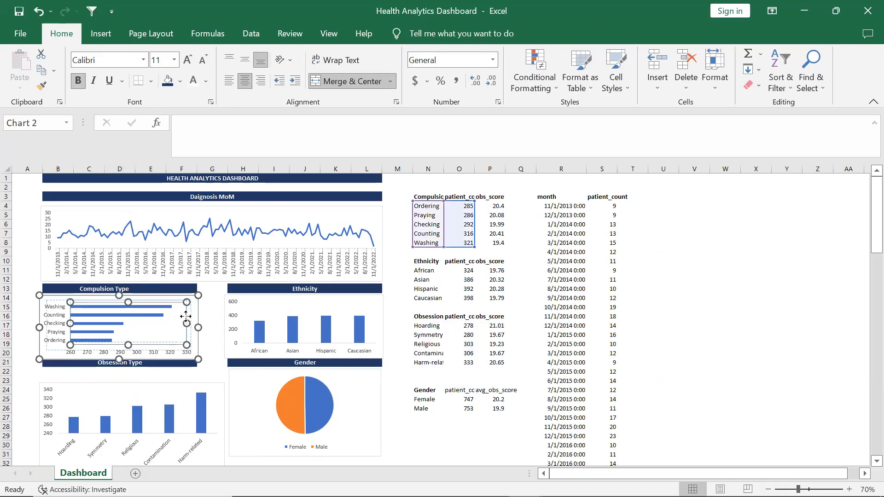
key("ctrl+z")
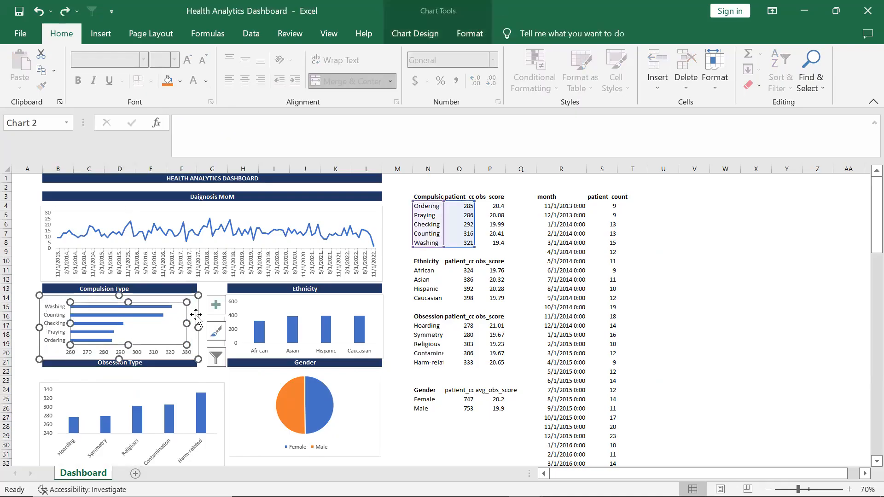
left_click(196, 316)
left_click_drag(193, 312, 193, 310)
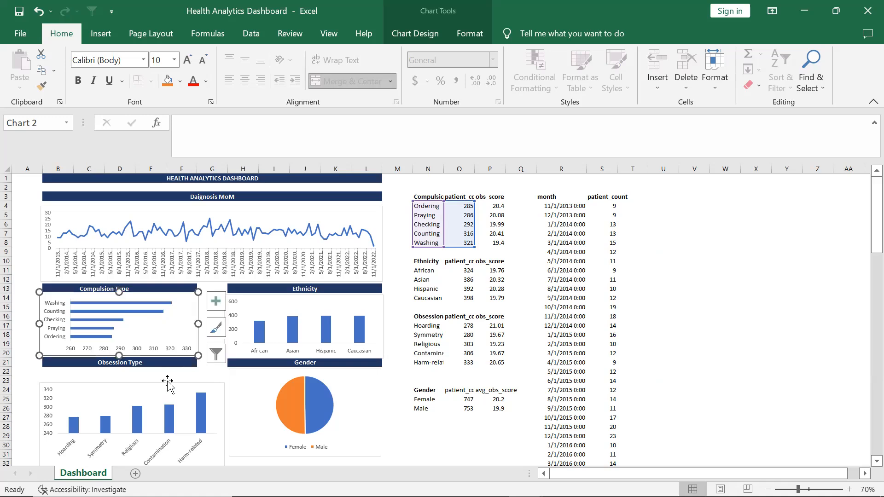
Move and resize the Obsession Type chart so it fits directly under its label, matching the Compulsion Type chart's width
left_click(172, 388)
left_click_drag(173, 388, 201, 374)
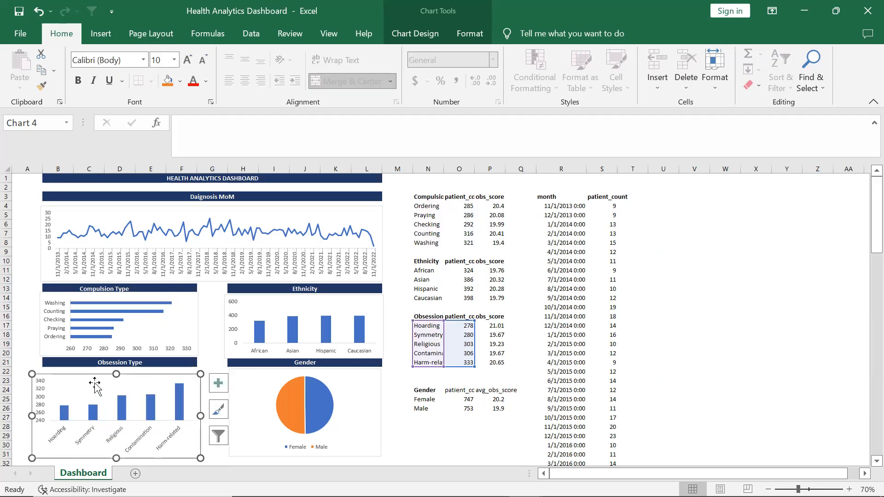
left_click_drag(200, 458, 199, 453)
left_click_drag(118, 378, 119, 372)
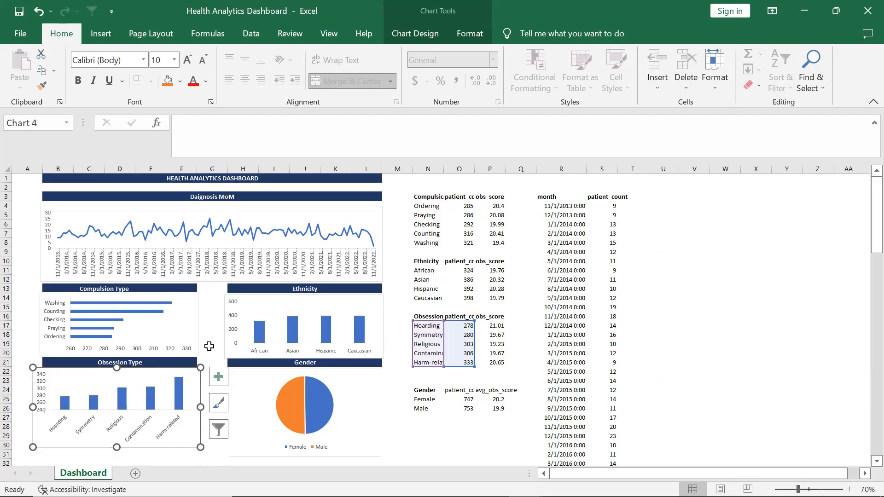
left_click_drag(199, 366, 197, 368)
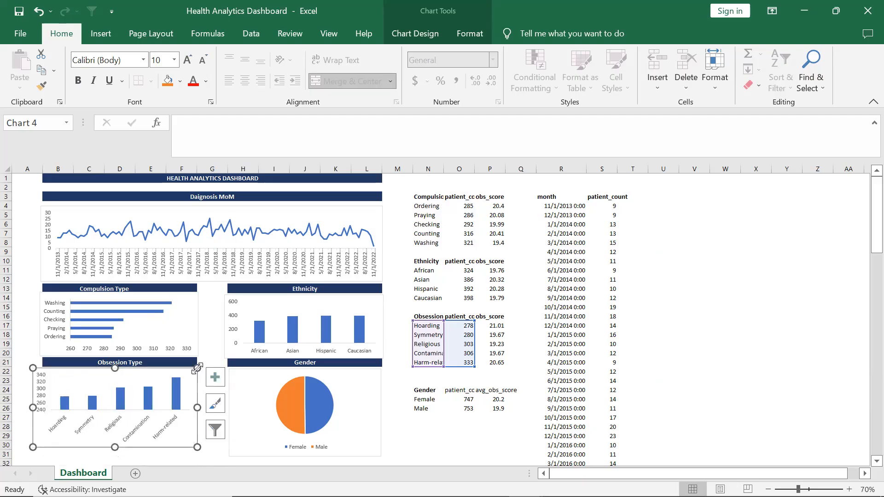
Deselect the chart and save the Health Analytics Dashboard workbook
left_click(214, 350)
left_click(438, 451)
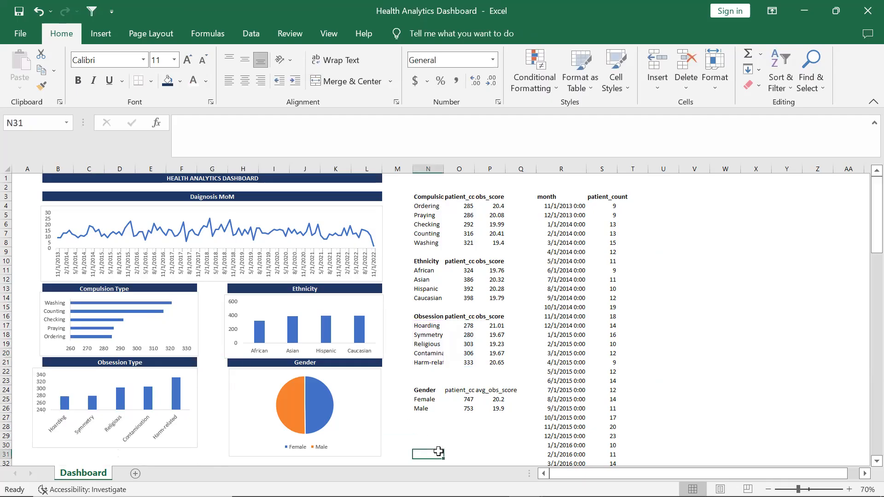
key("ctrl+s")
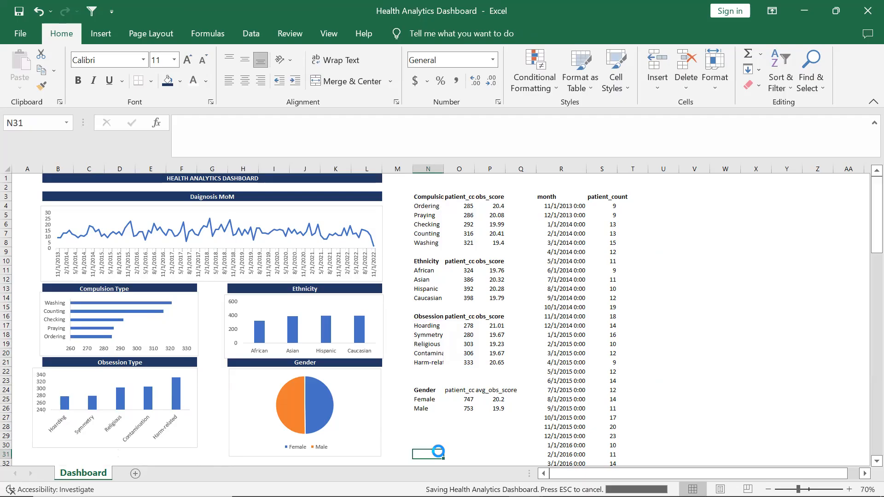
left_click(734, 310)
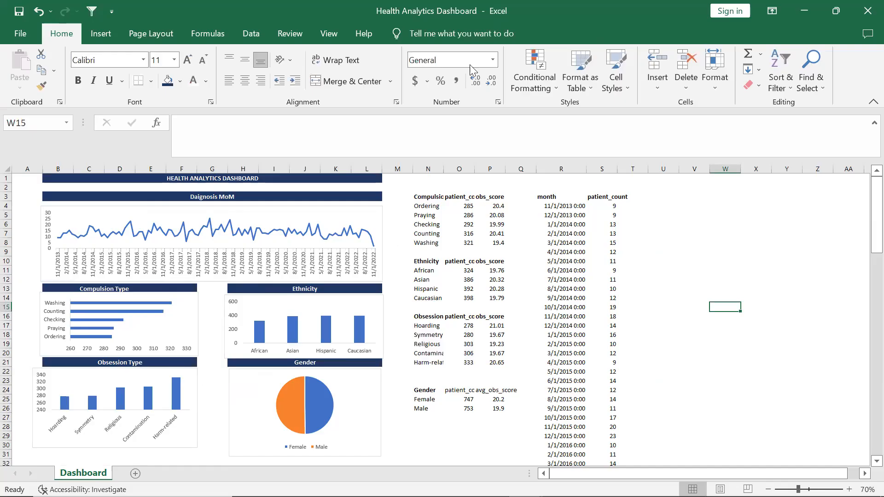
Switch to Power BI and inspect the Gender donut chart on the report canvas
key("alt+Tab")
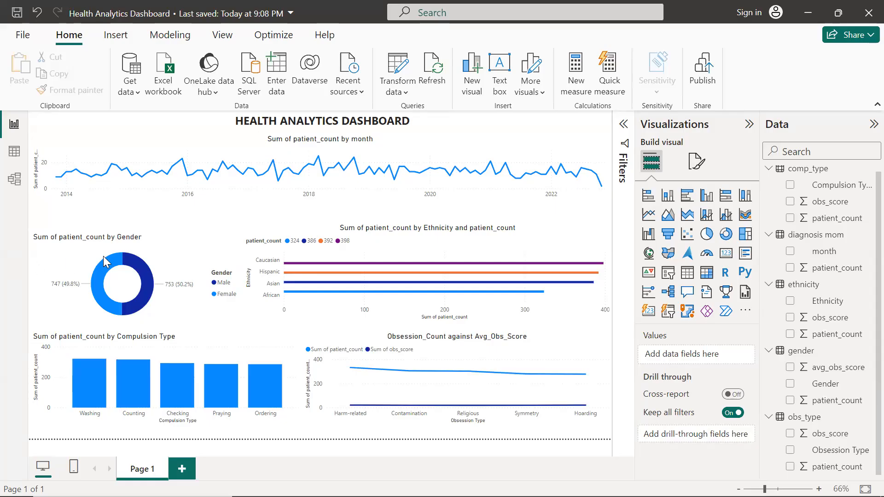
left_click(170, 262)
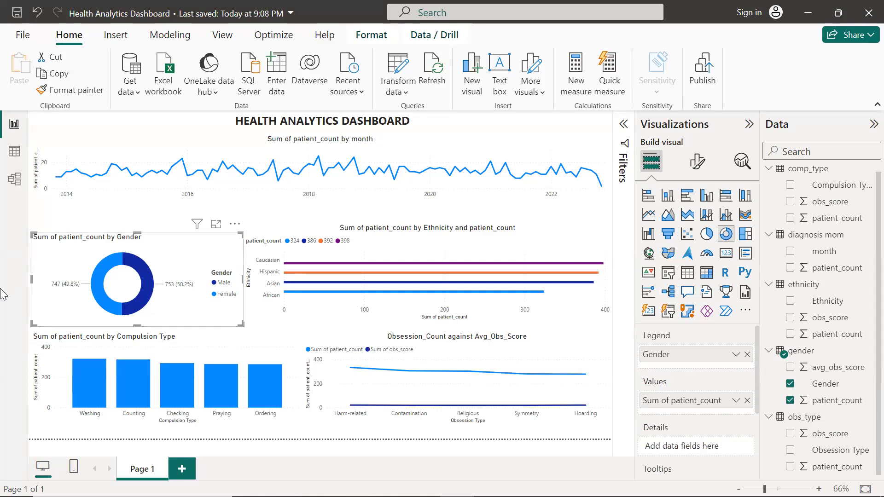
left_click(300, 433)
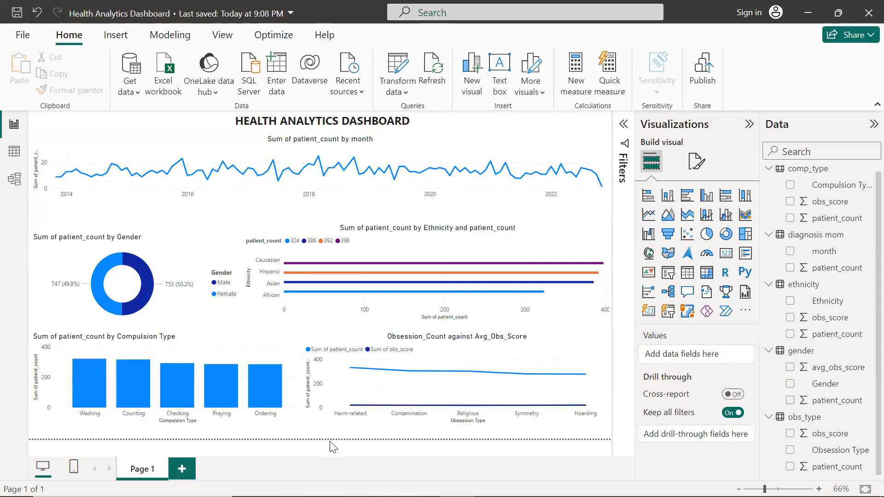